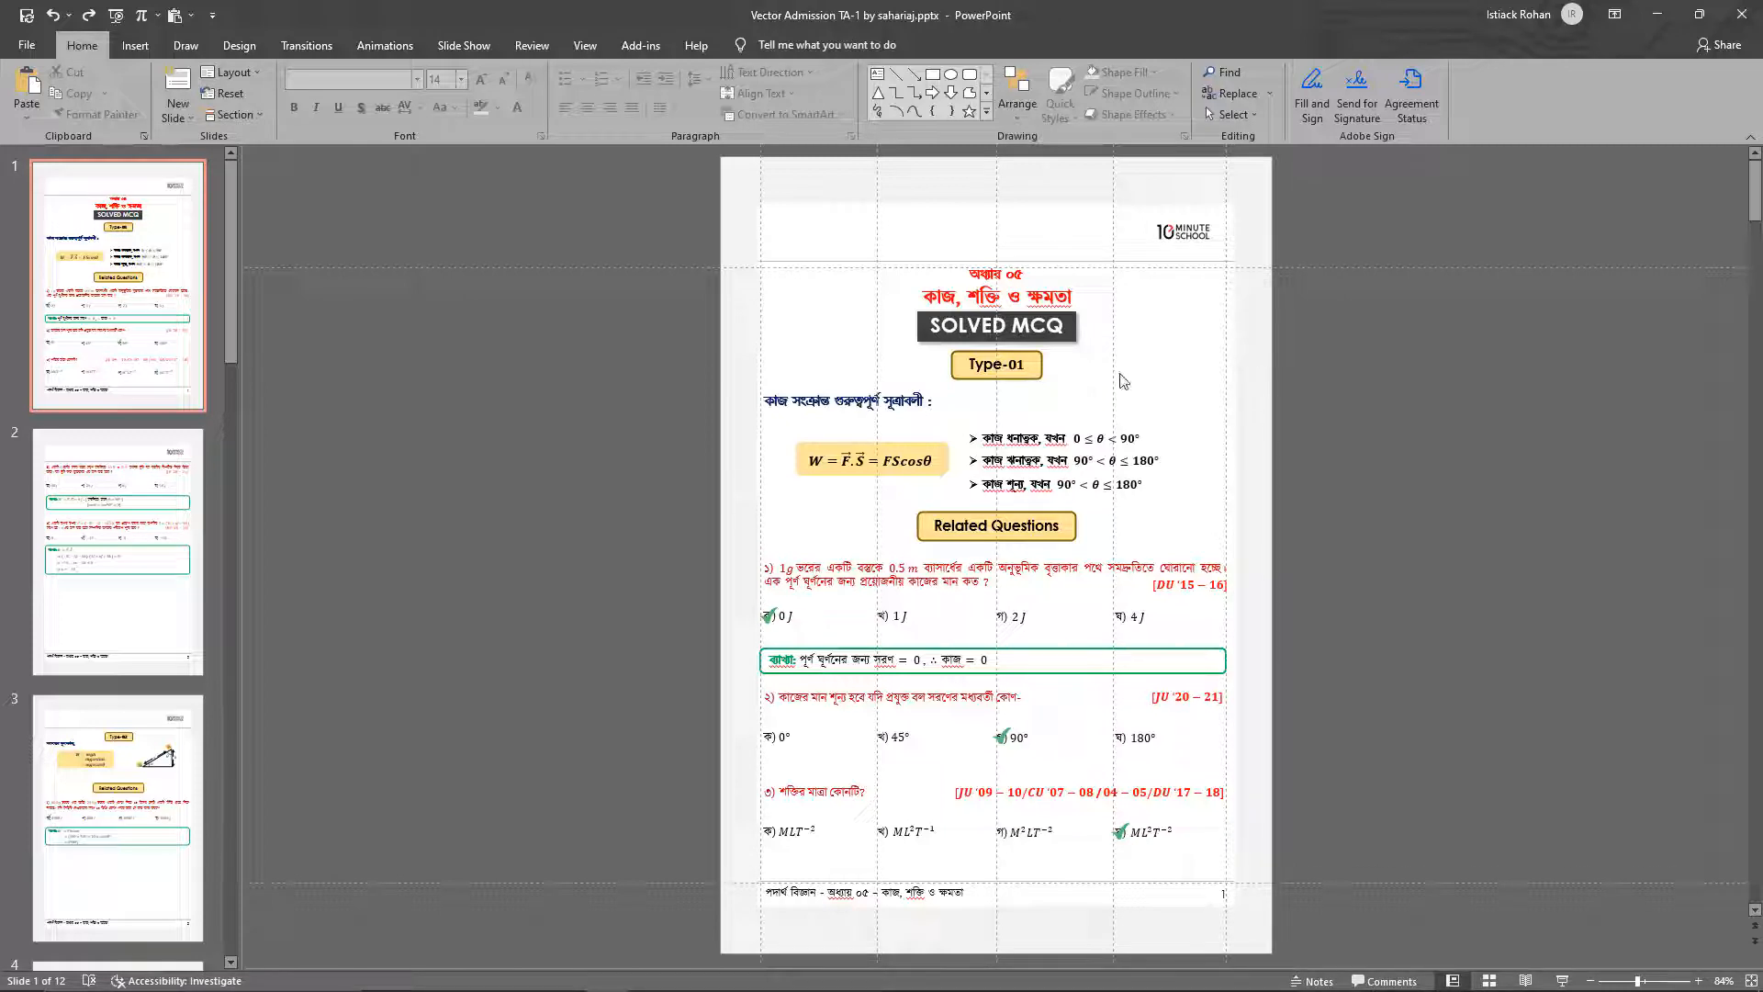
{"action": "left_click", "coordinate": [1017, 369]}
{"action": "left_click", "coordinate": [1039, 451]}
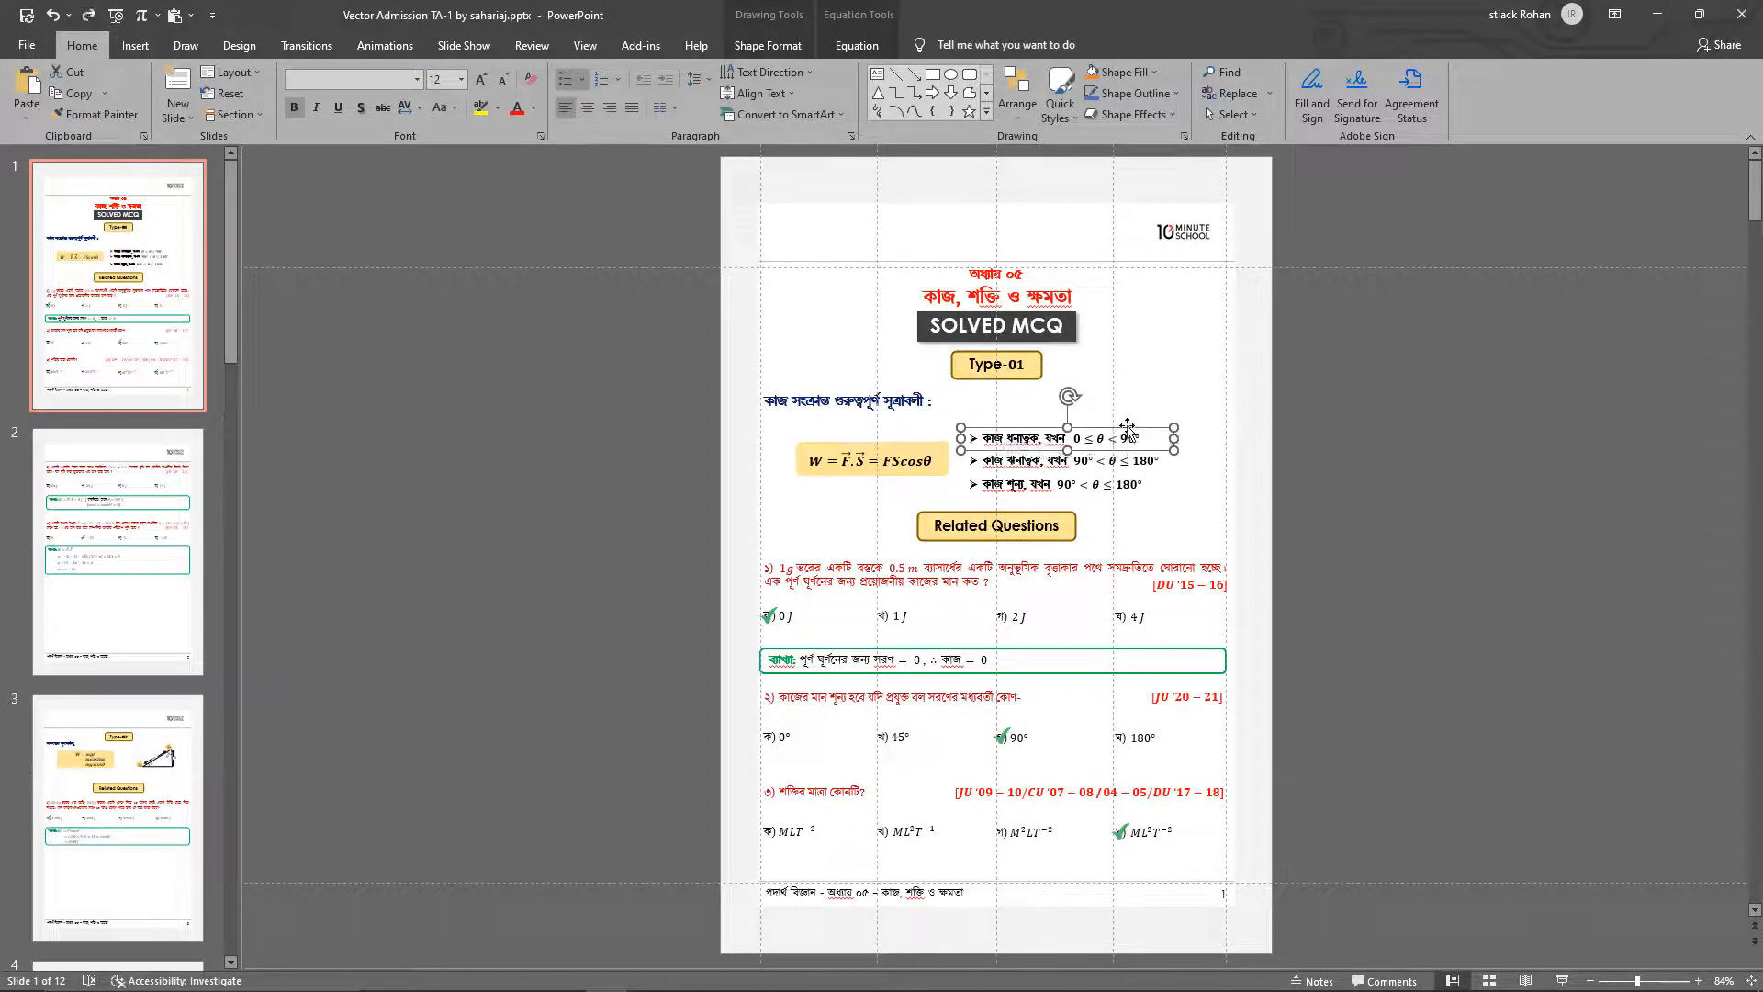
{"action": "left_click", "coordinate": [1216, 420]}
{"action": "left_click", "coordinate": [1324, 398]}
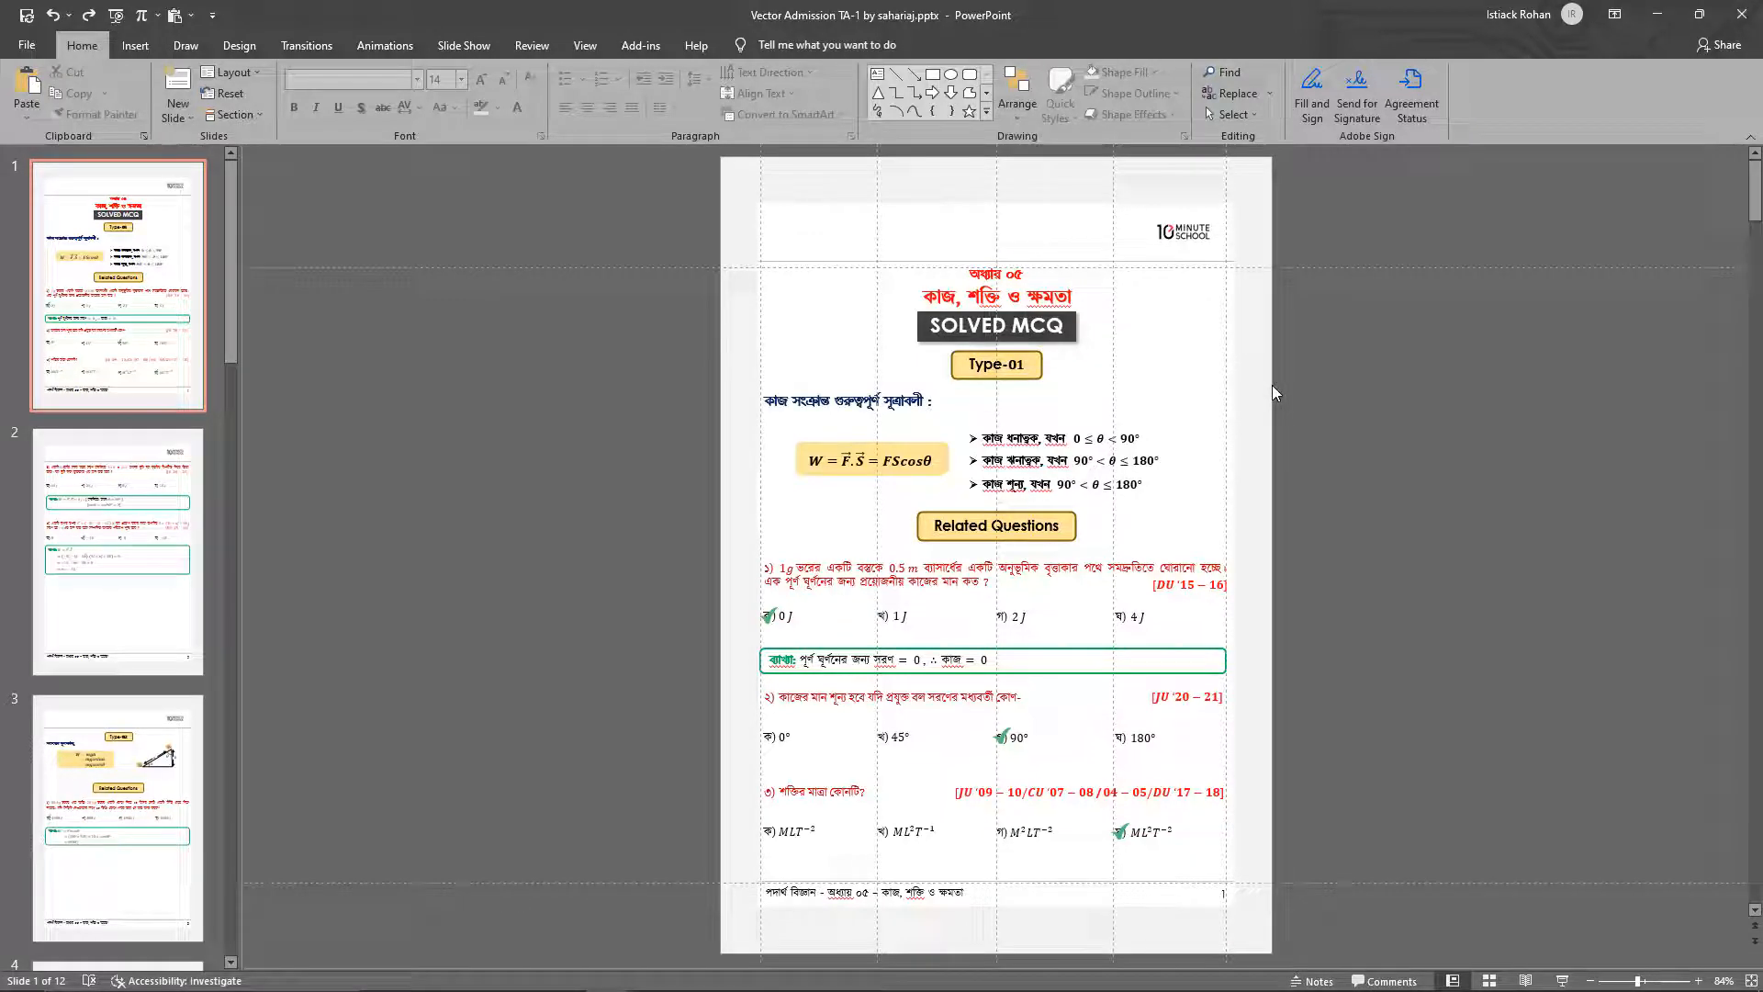
{"action": "left_click", "coordinate": [1194, 403]}
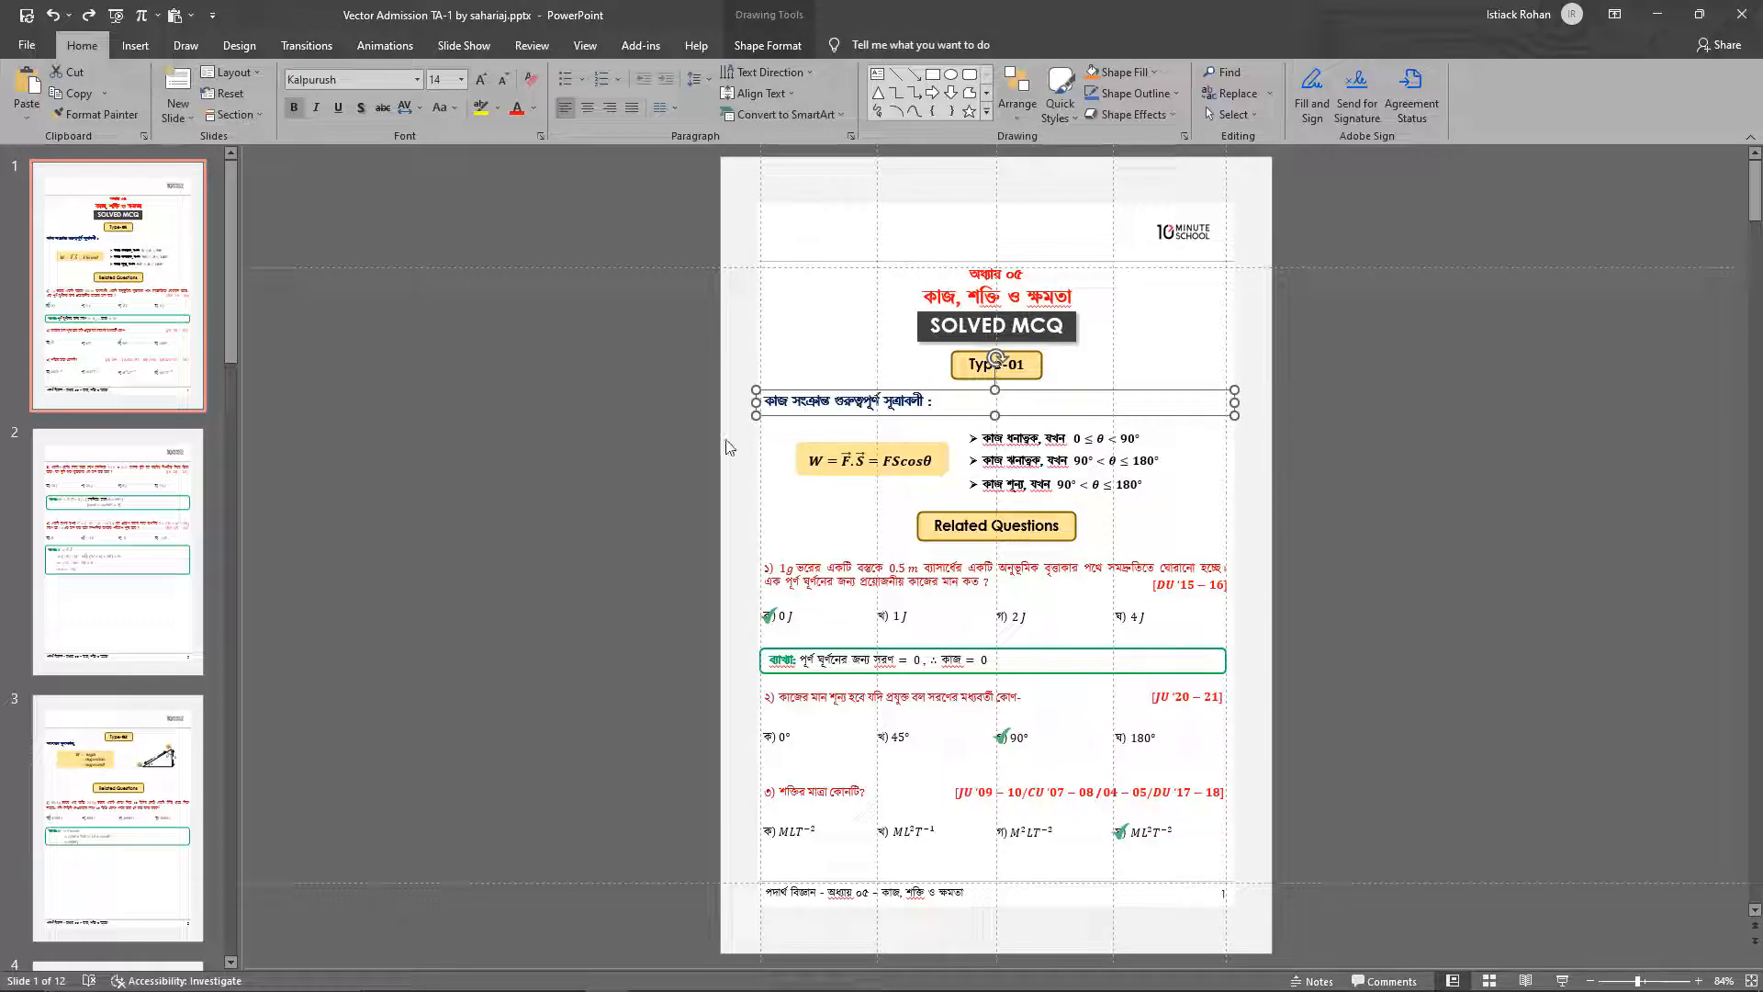
{"action": "left_click", "coordinate": [703, 448]}
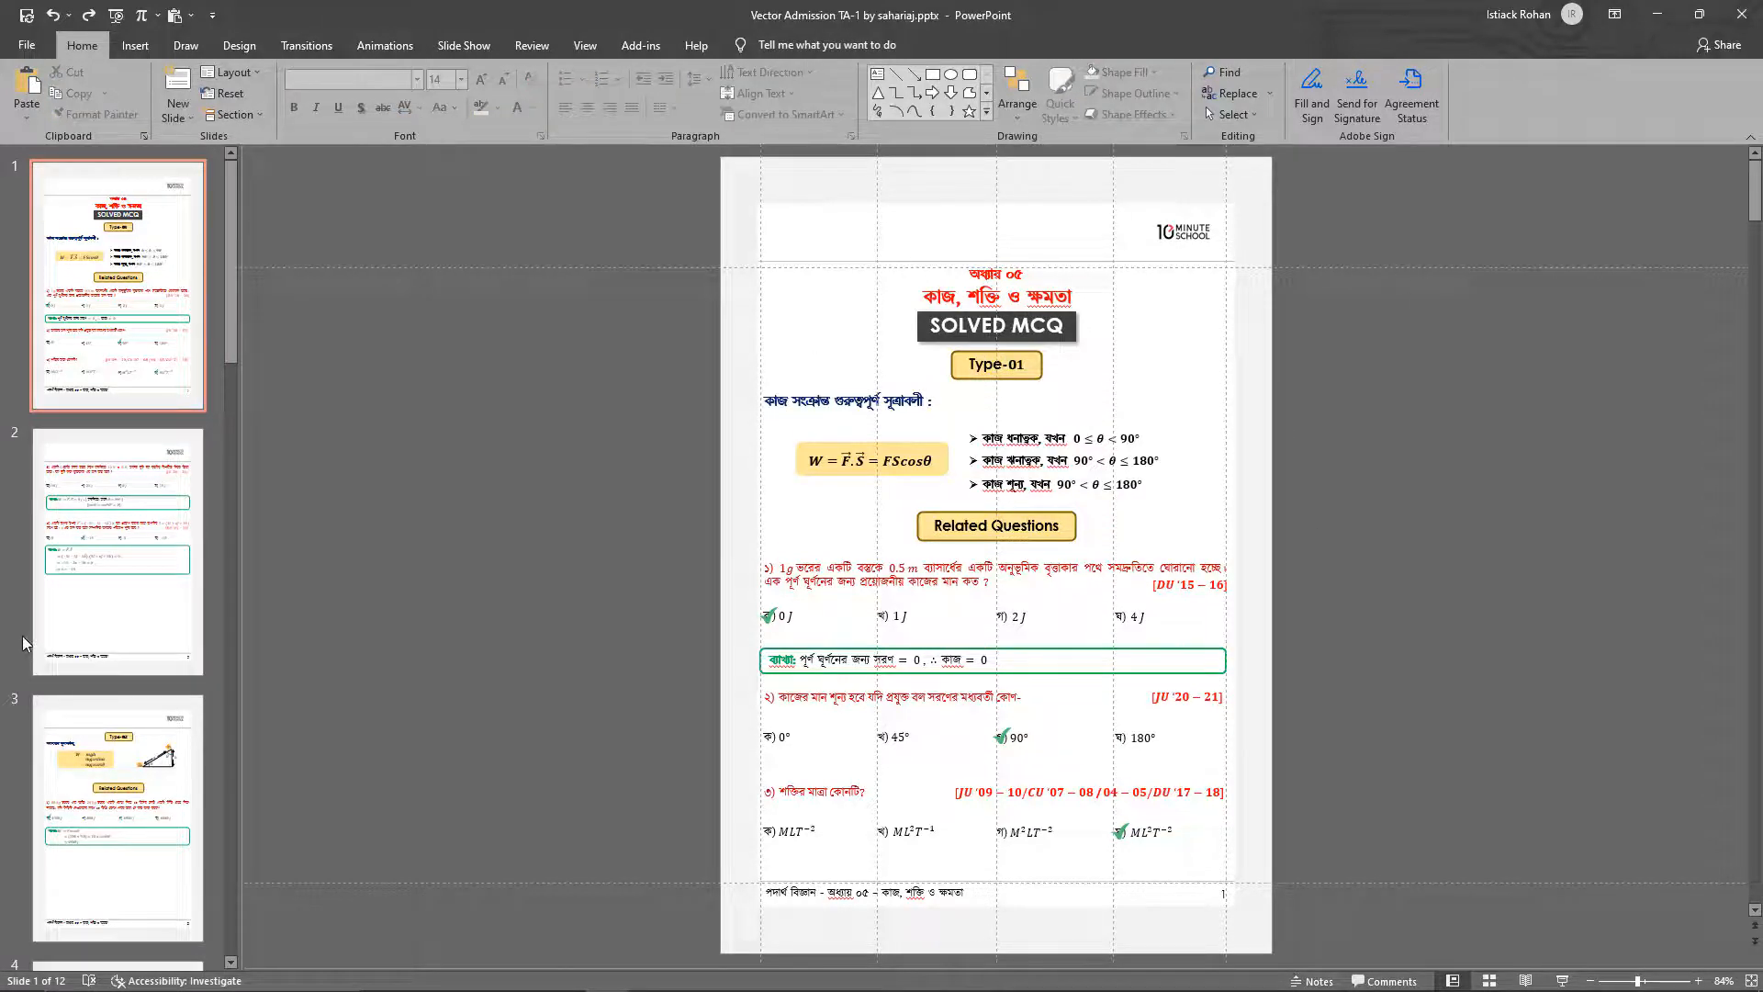
View the layout of slide 3 and return to slide 1
{"action": "left_click", "coordinate": [32, 610]}
{"action": "left_click", "coordinate": [108, 792]}
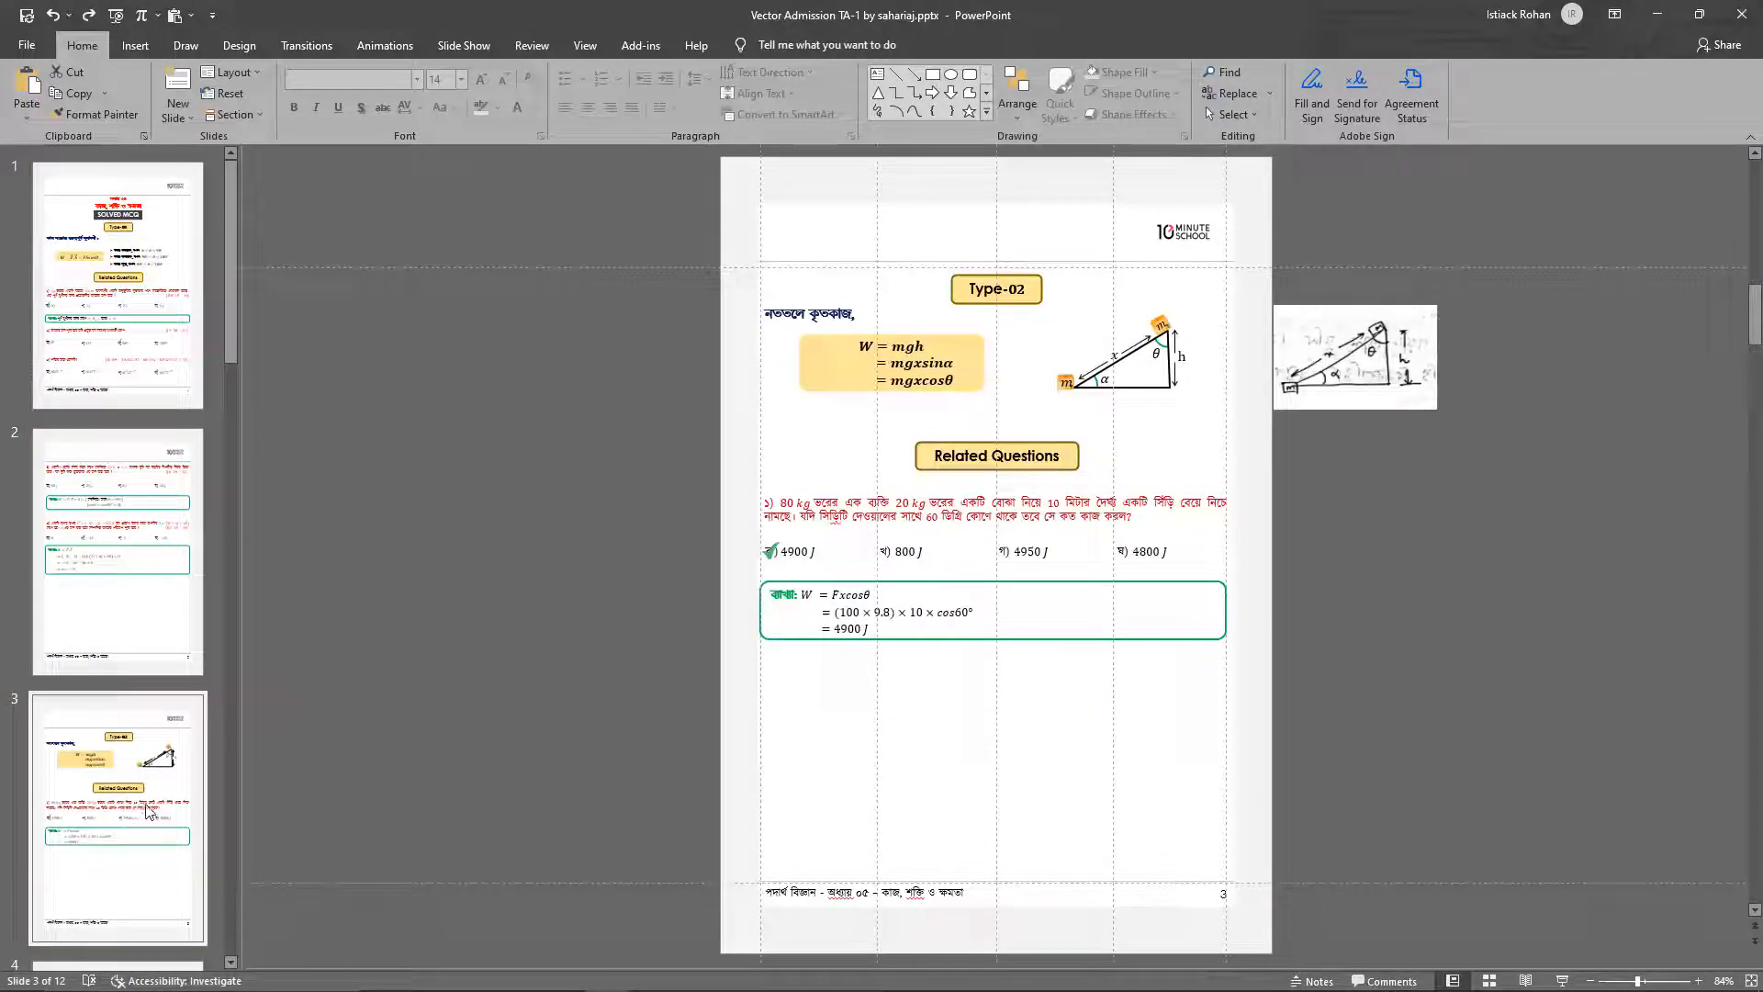
{"action": "left_click", "coordinate": [158, 390]}
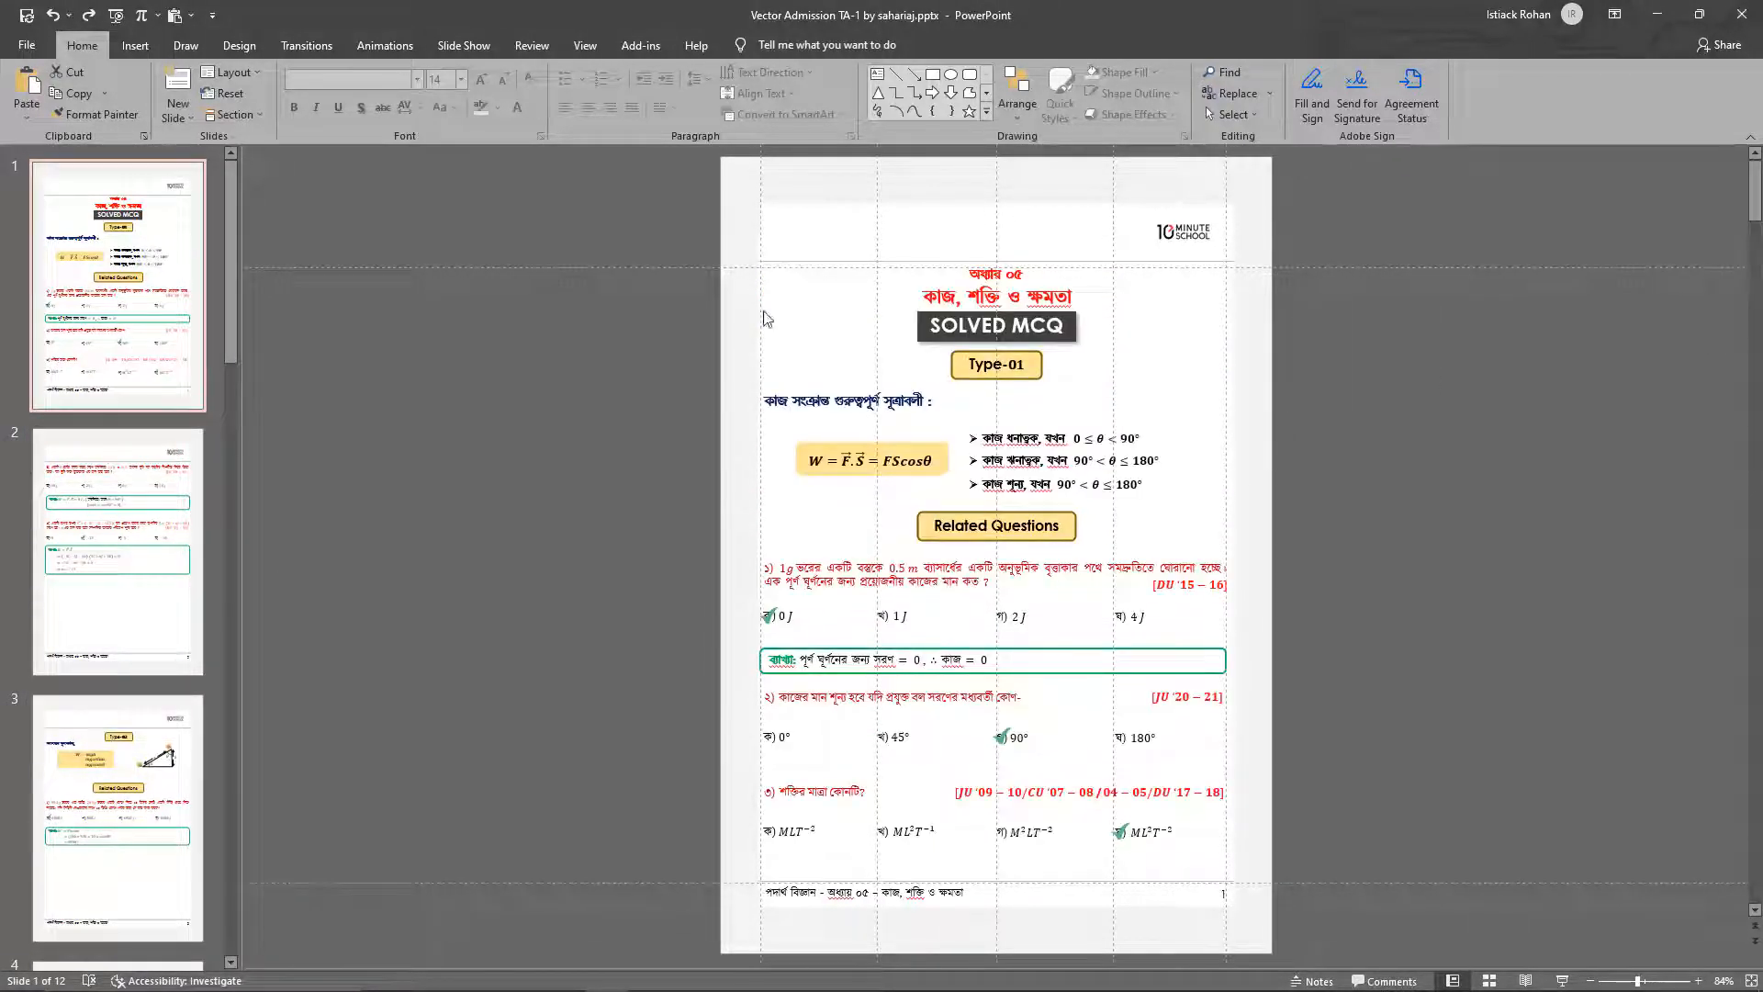
Examine the font and size of the chapter number, chapter title, SOLVED MCQ banner and formula subheading on slide 1
{"action": "left_click", "coordinate": [1024, 260]}
{"action": "left_click", "coordinate": [1010, 265]}
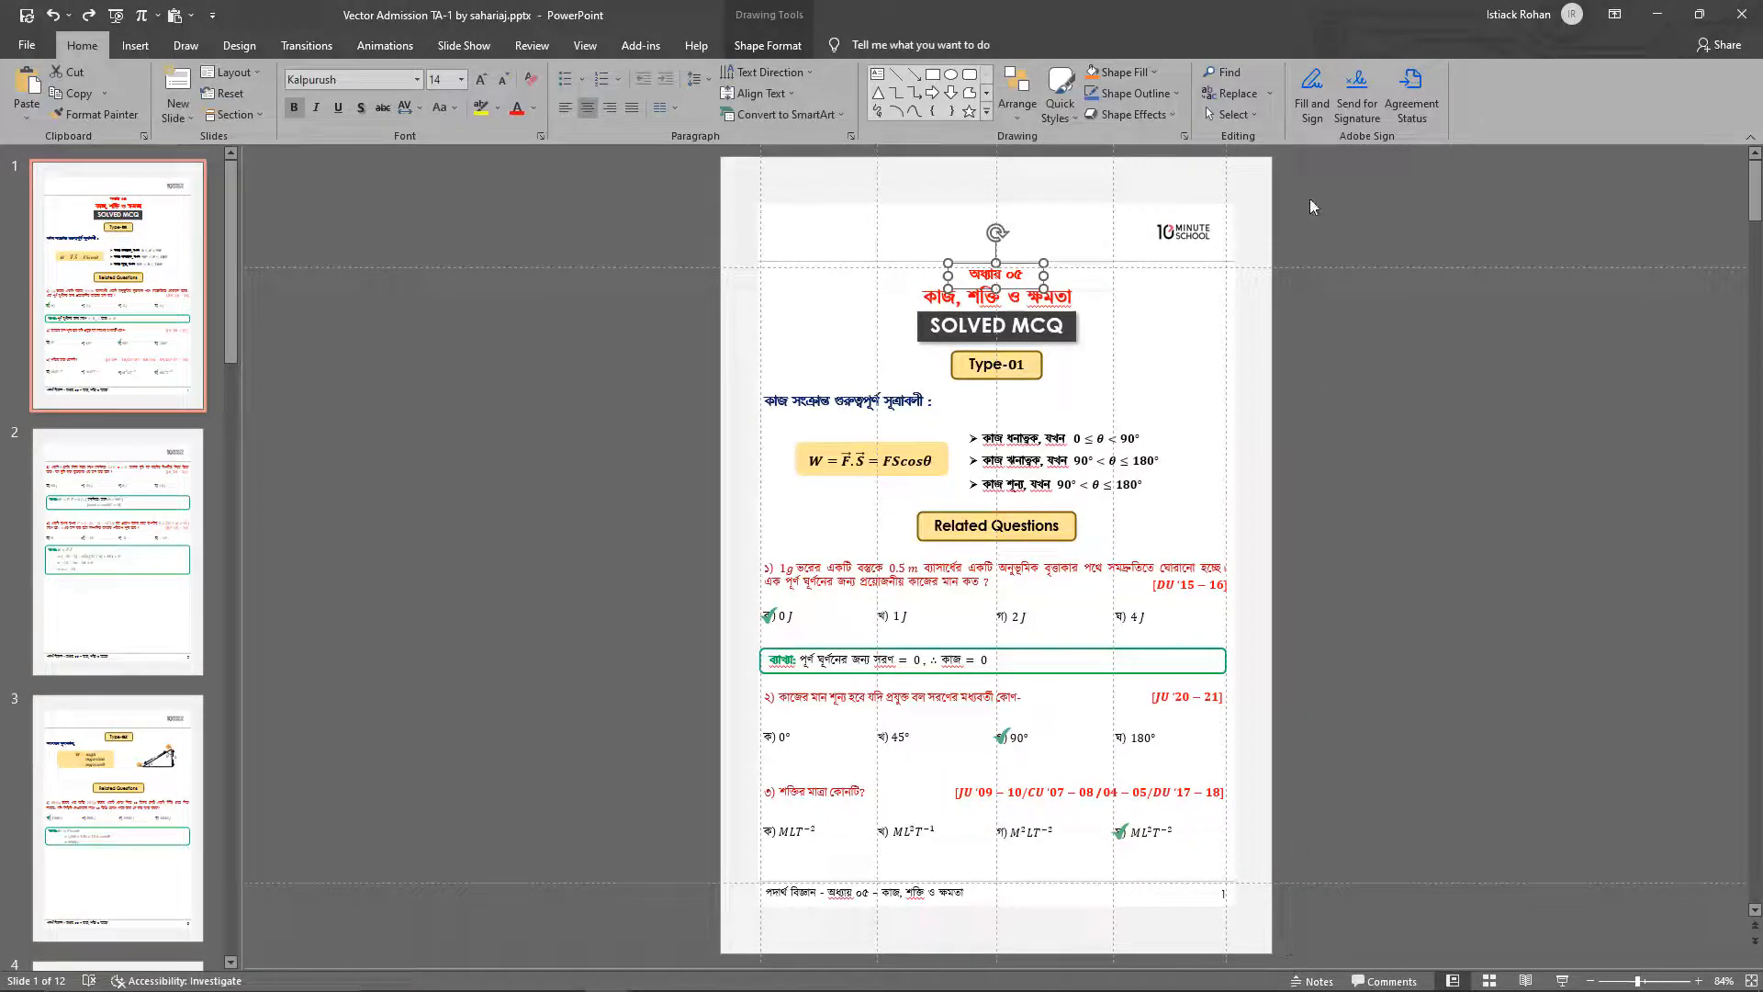
{"action": "left_click", "coordinate": [658, 256]}
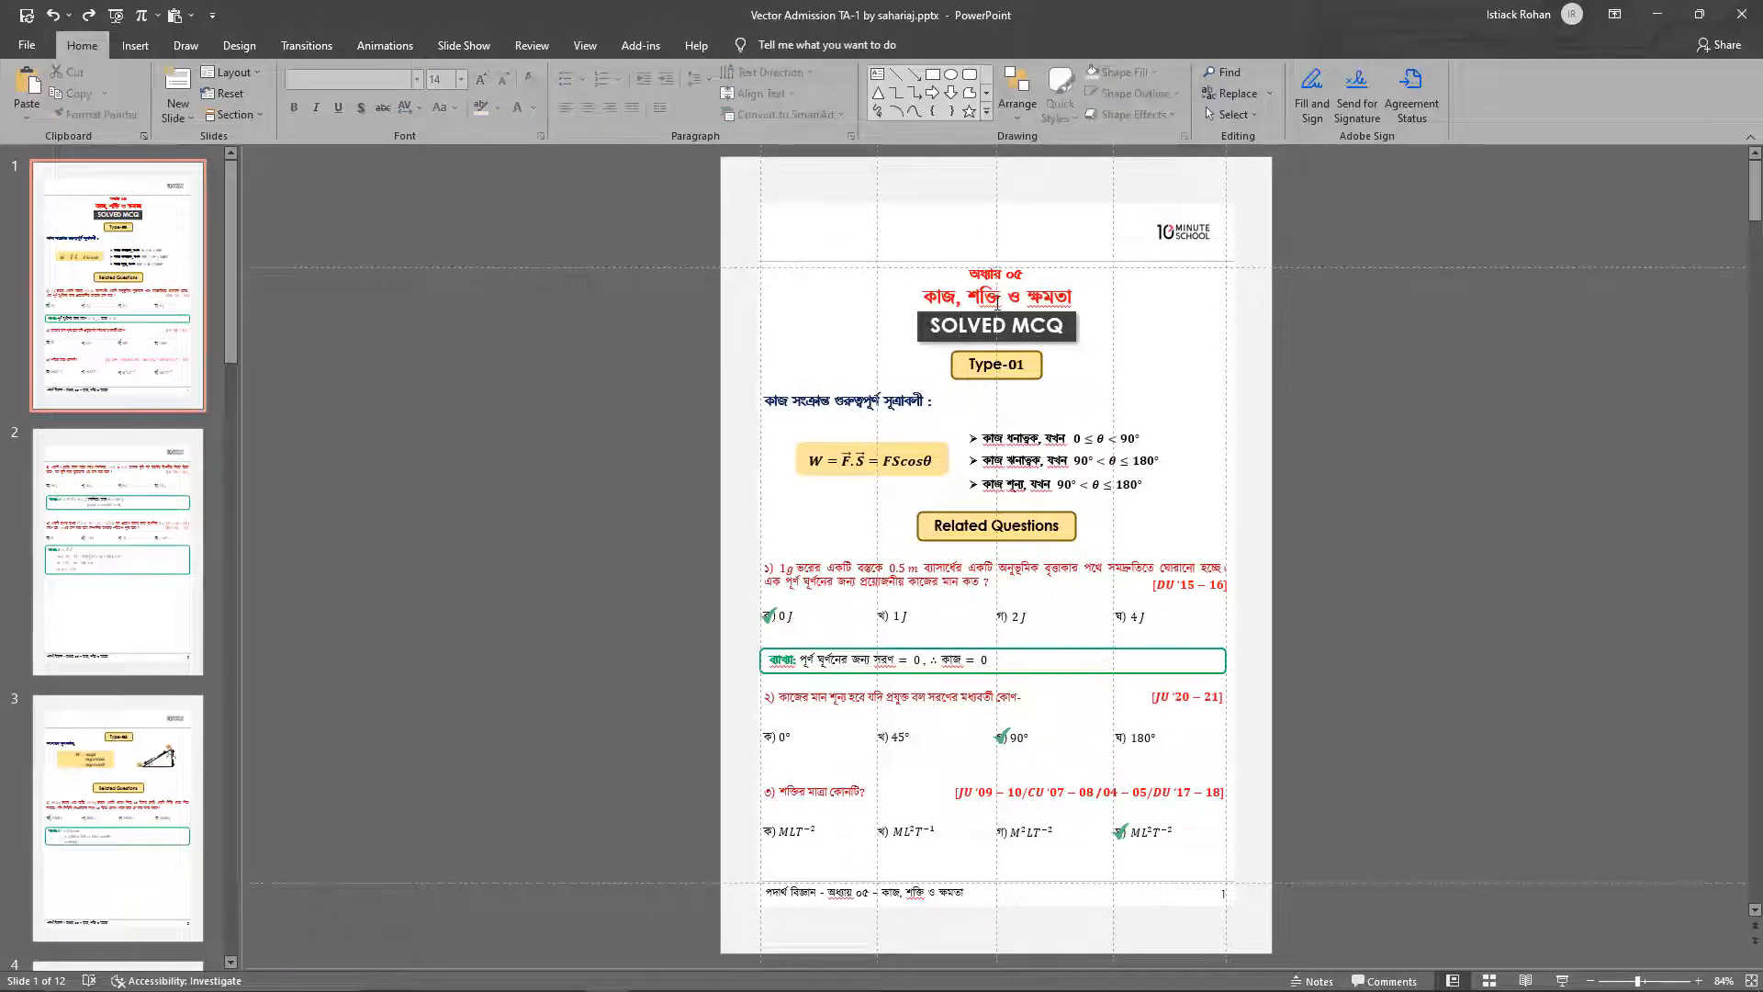
{"action": "left_click", "coordinate": [981, 271]}
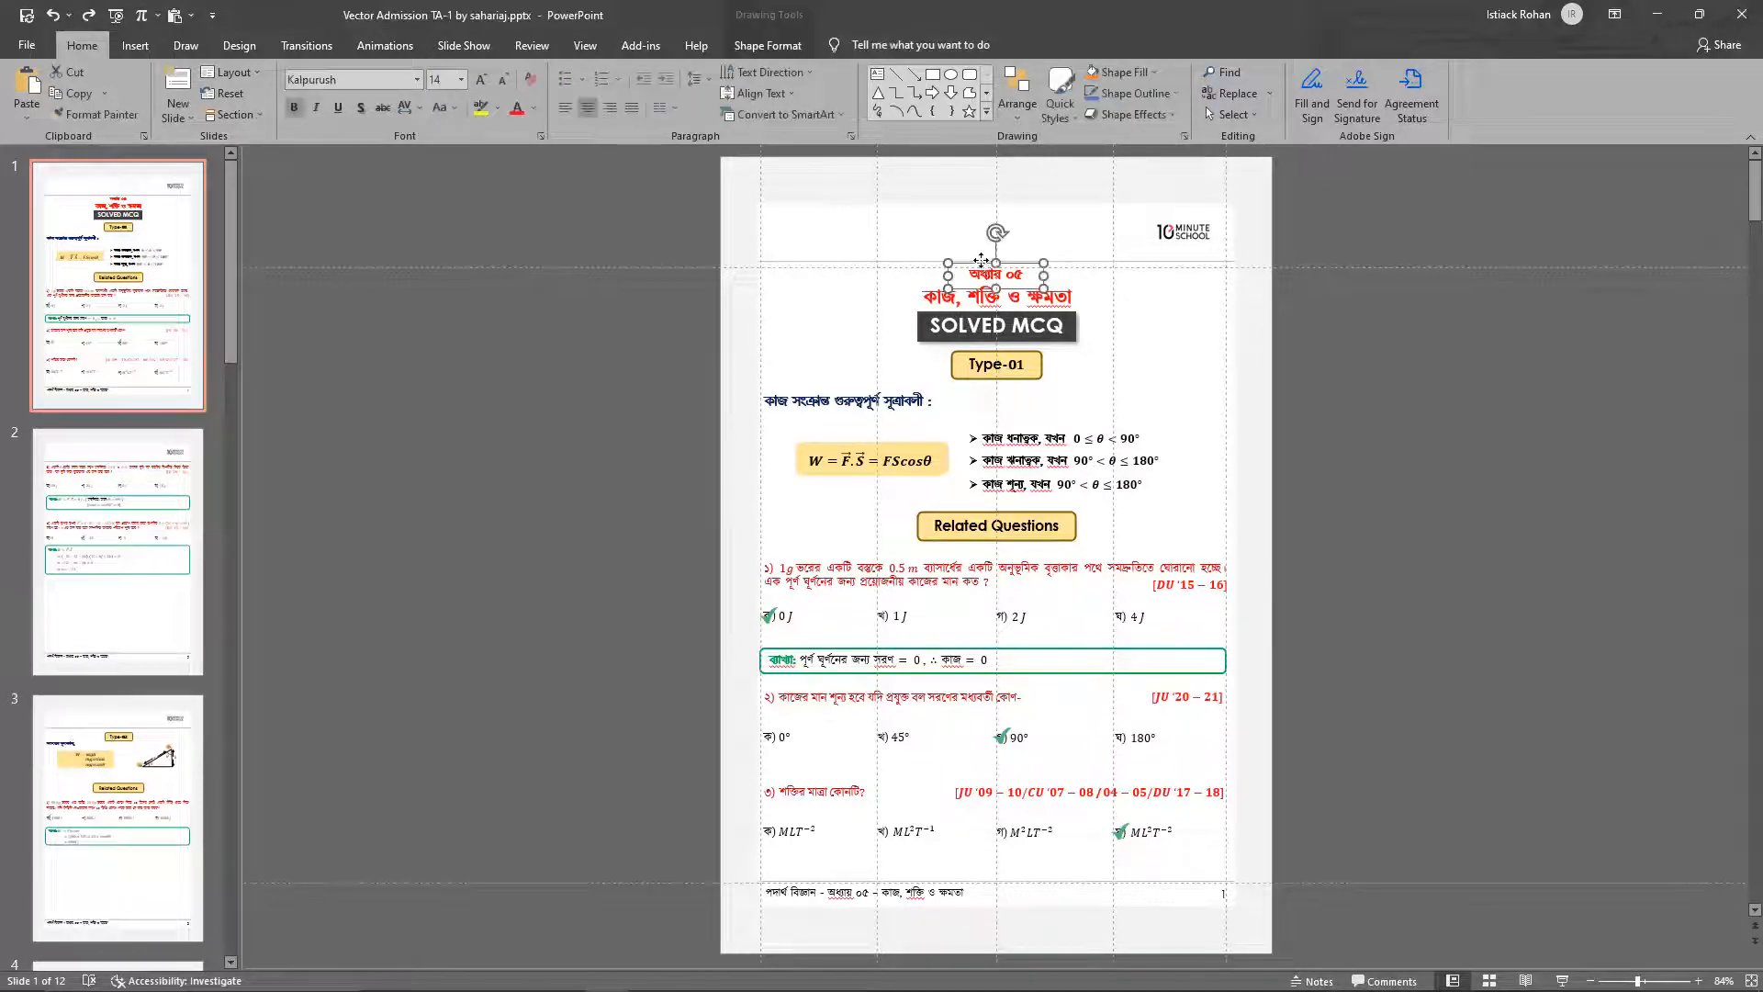
{"action": "left_click", "coordinate": [925, 292]}
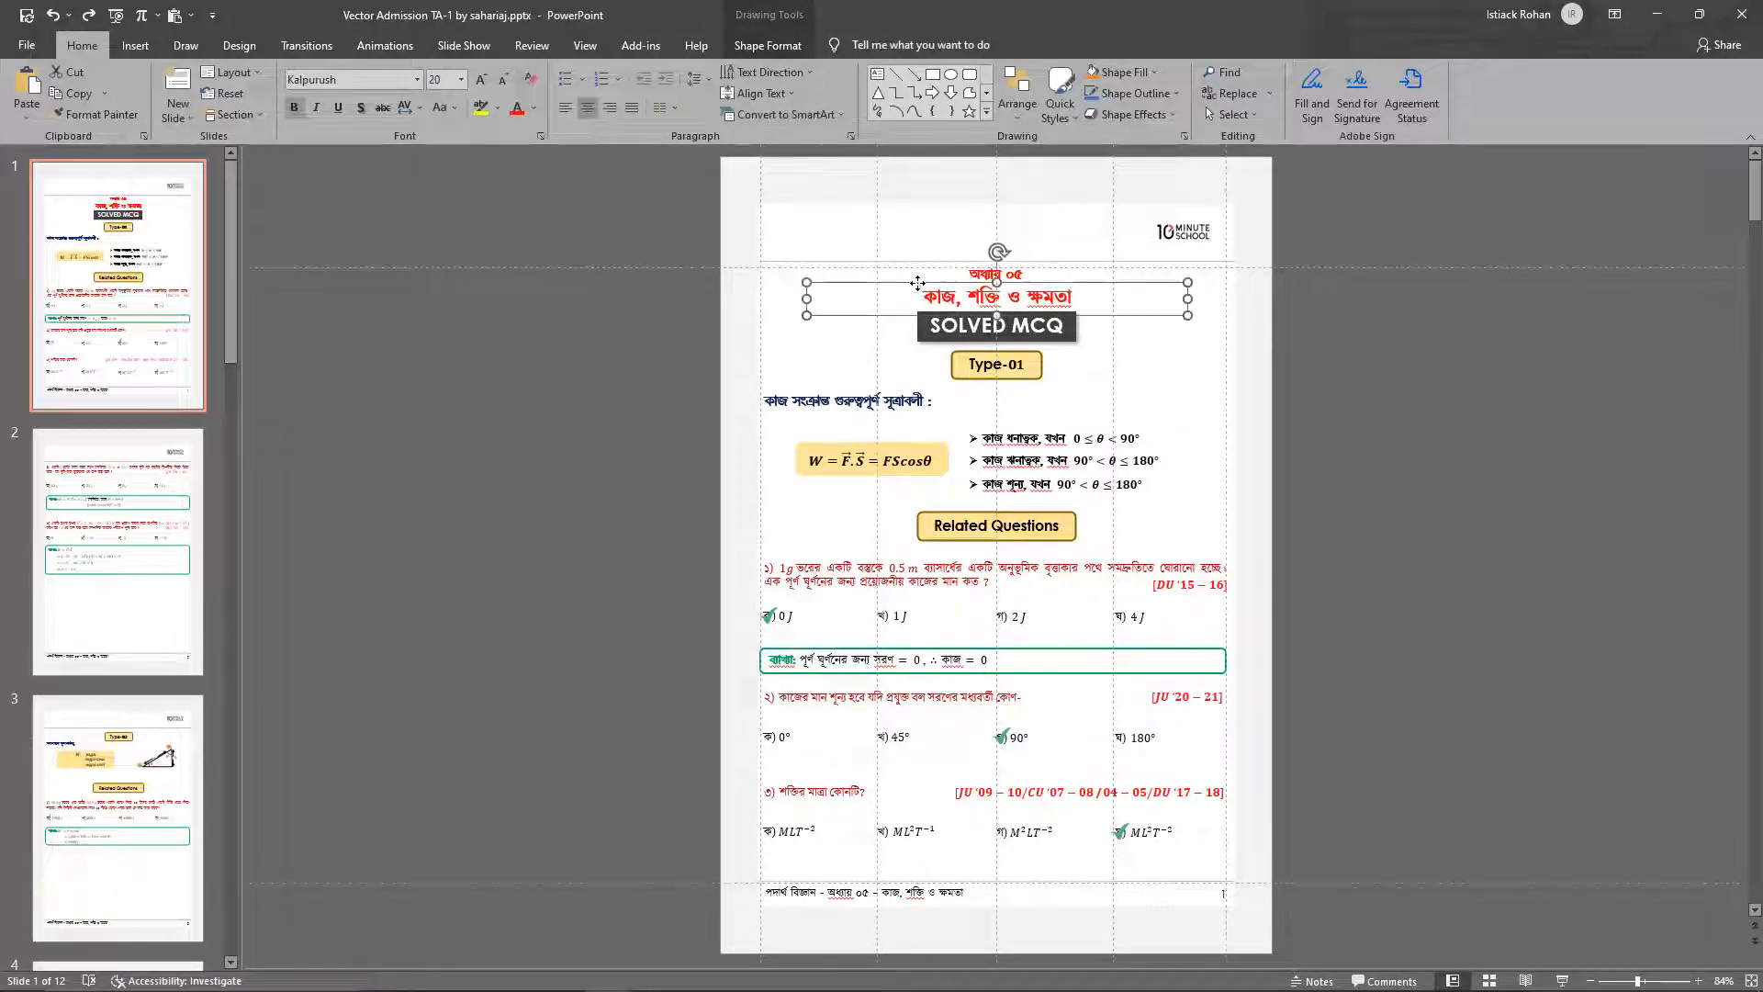
{"action": "left_click", "coordinate": [970, 269]}
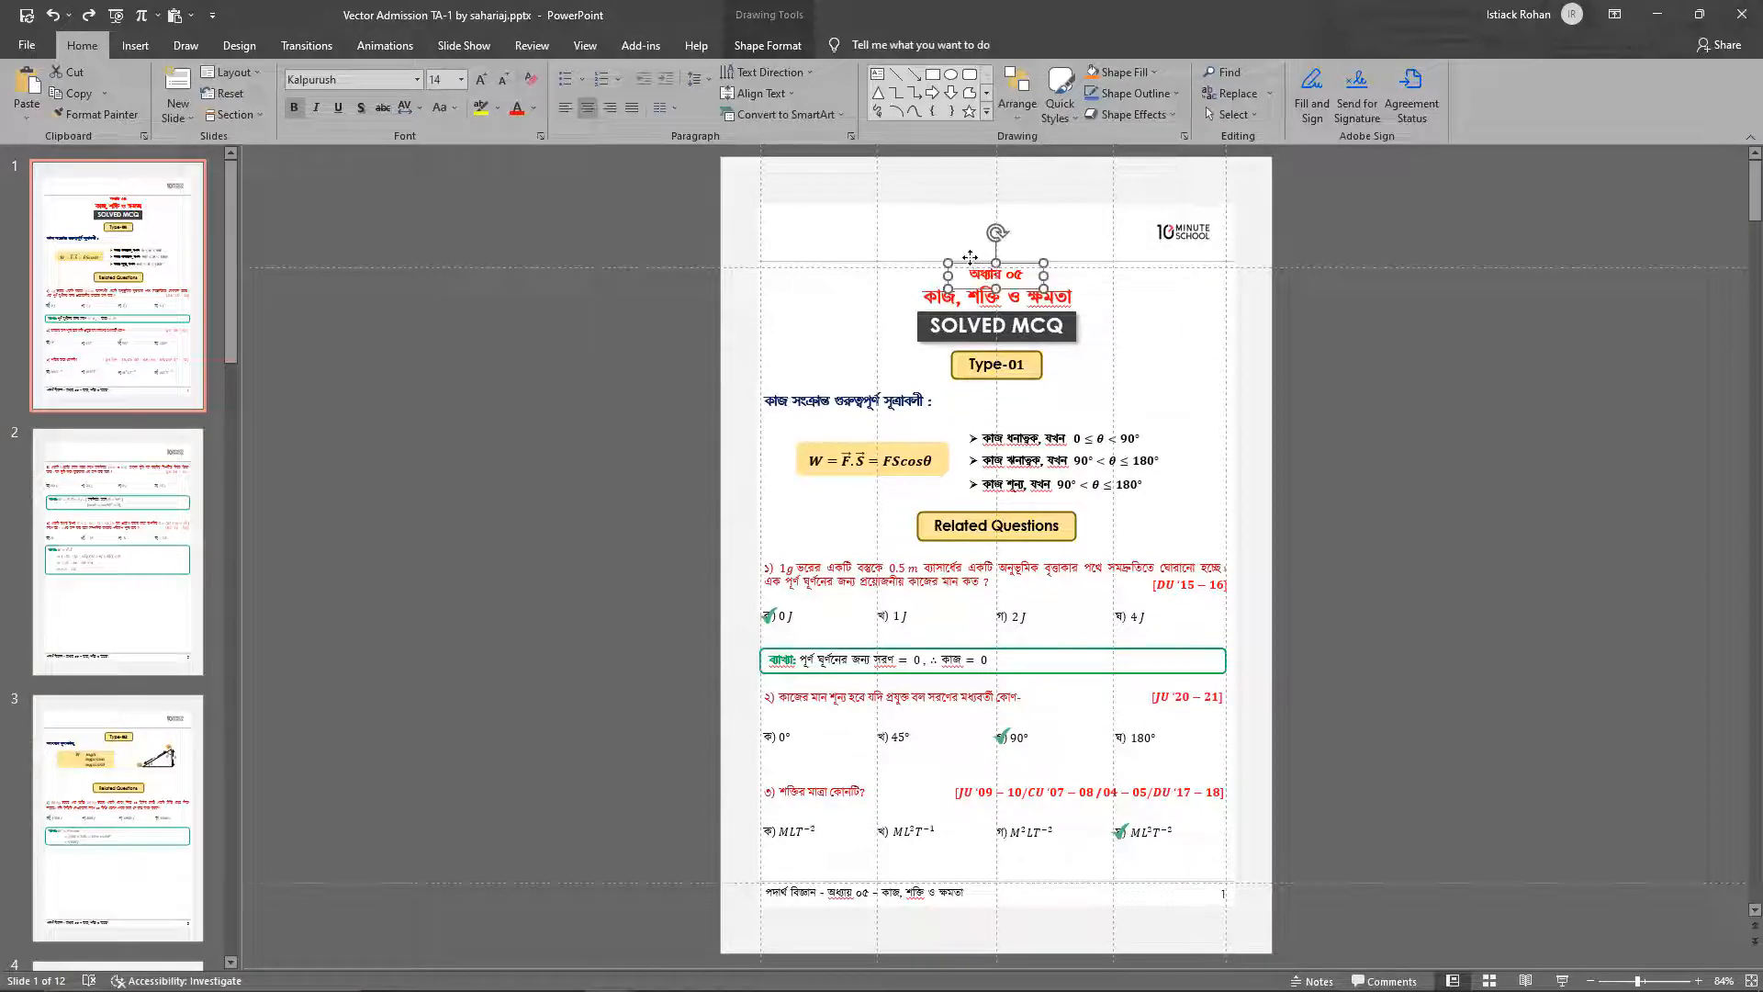
{"action": "left_click", "coordinate": [921, 334]}
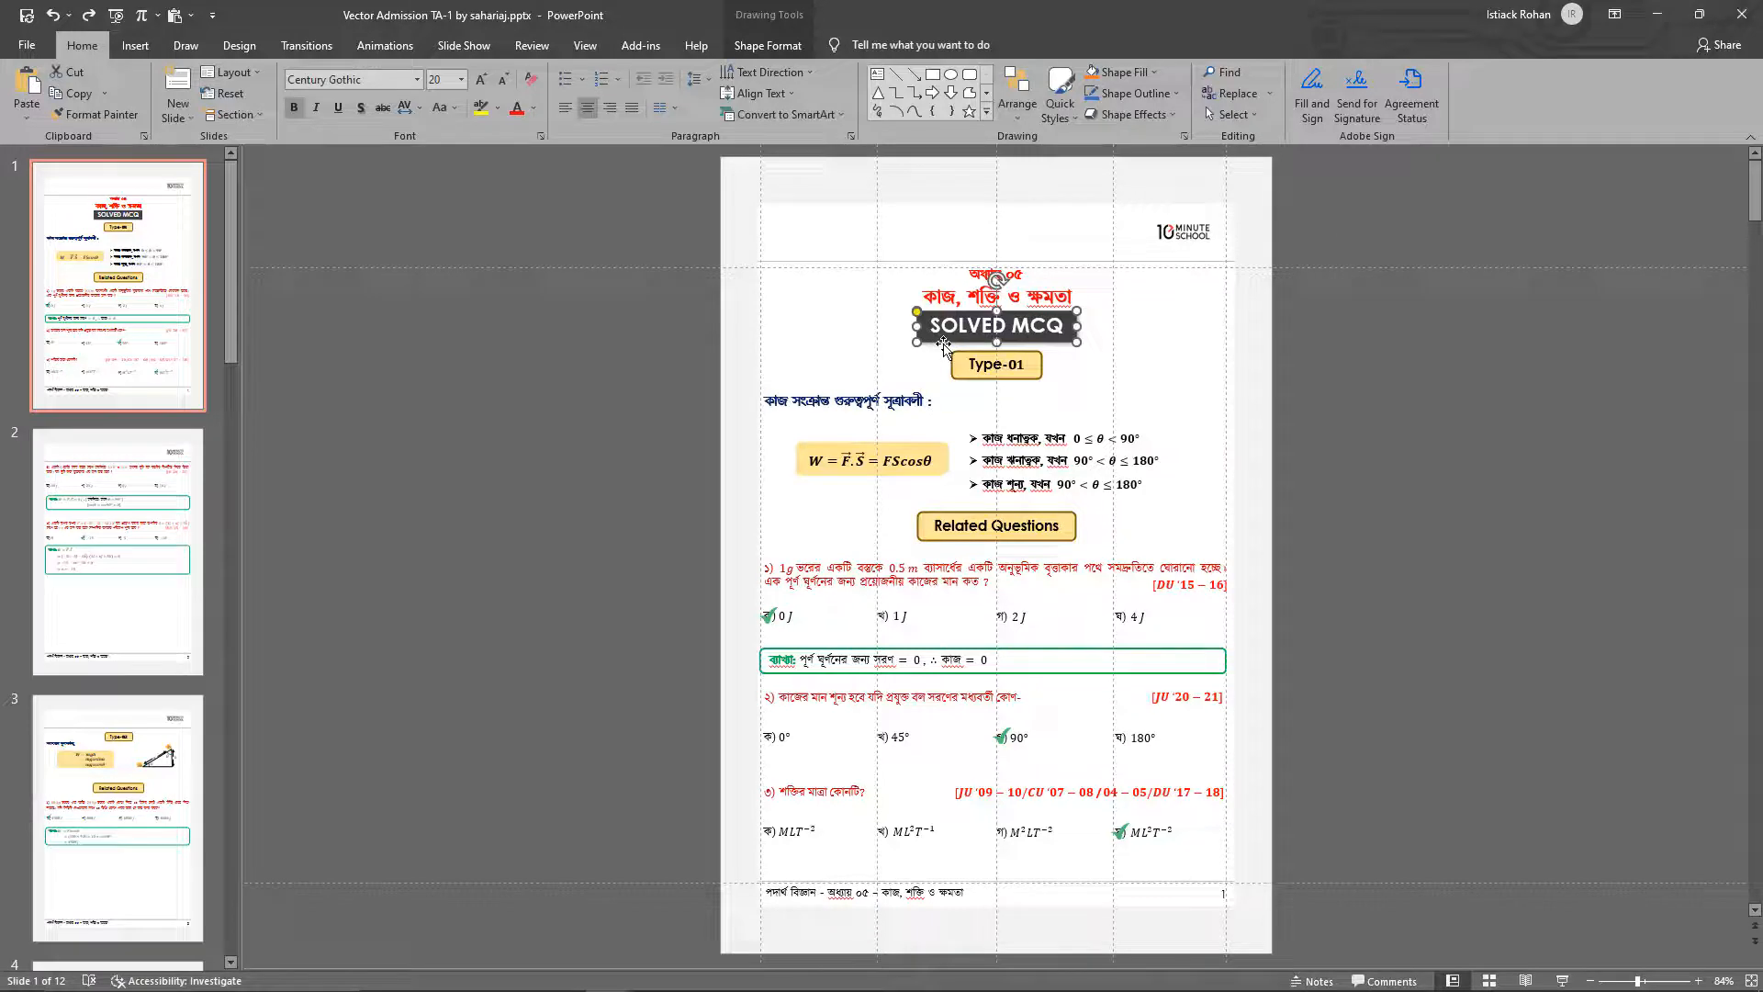
{"action": "left_click", "coordinate": [1155, 309]}
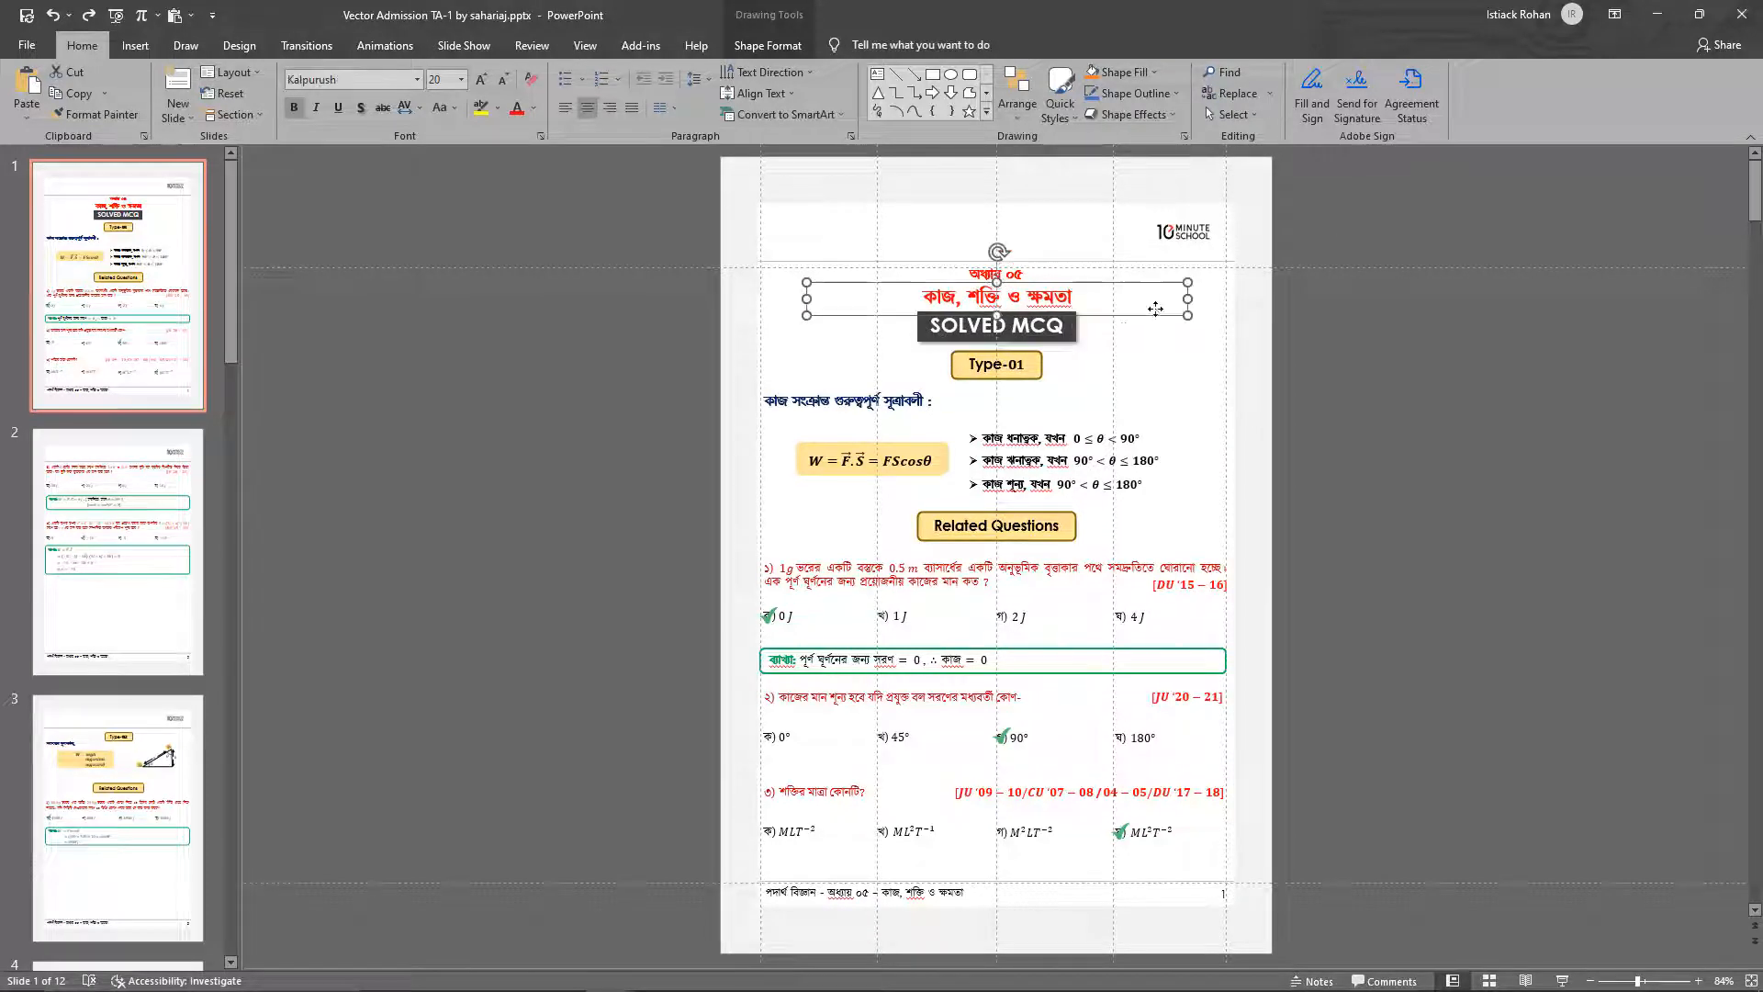
{"action": "left_click", "coordinate": [928, 408]}
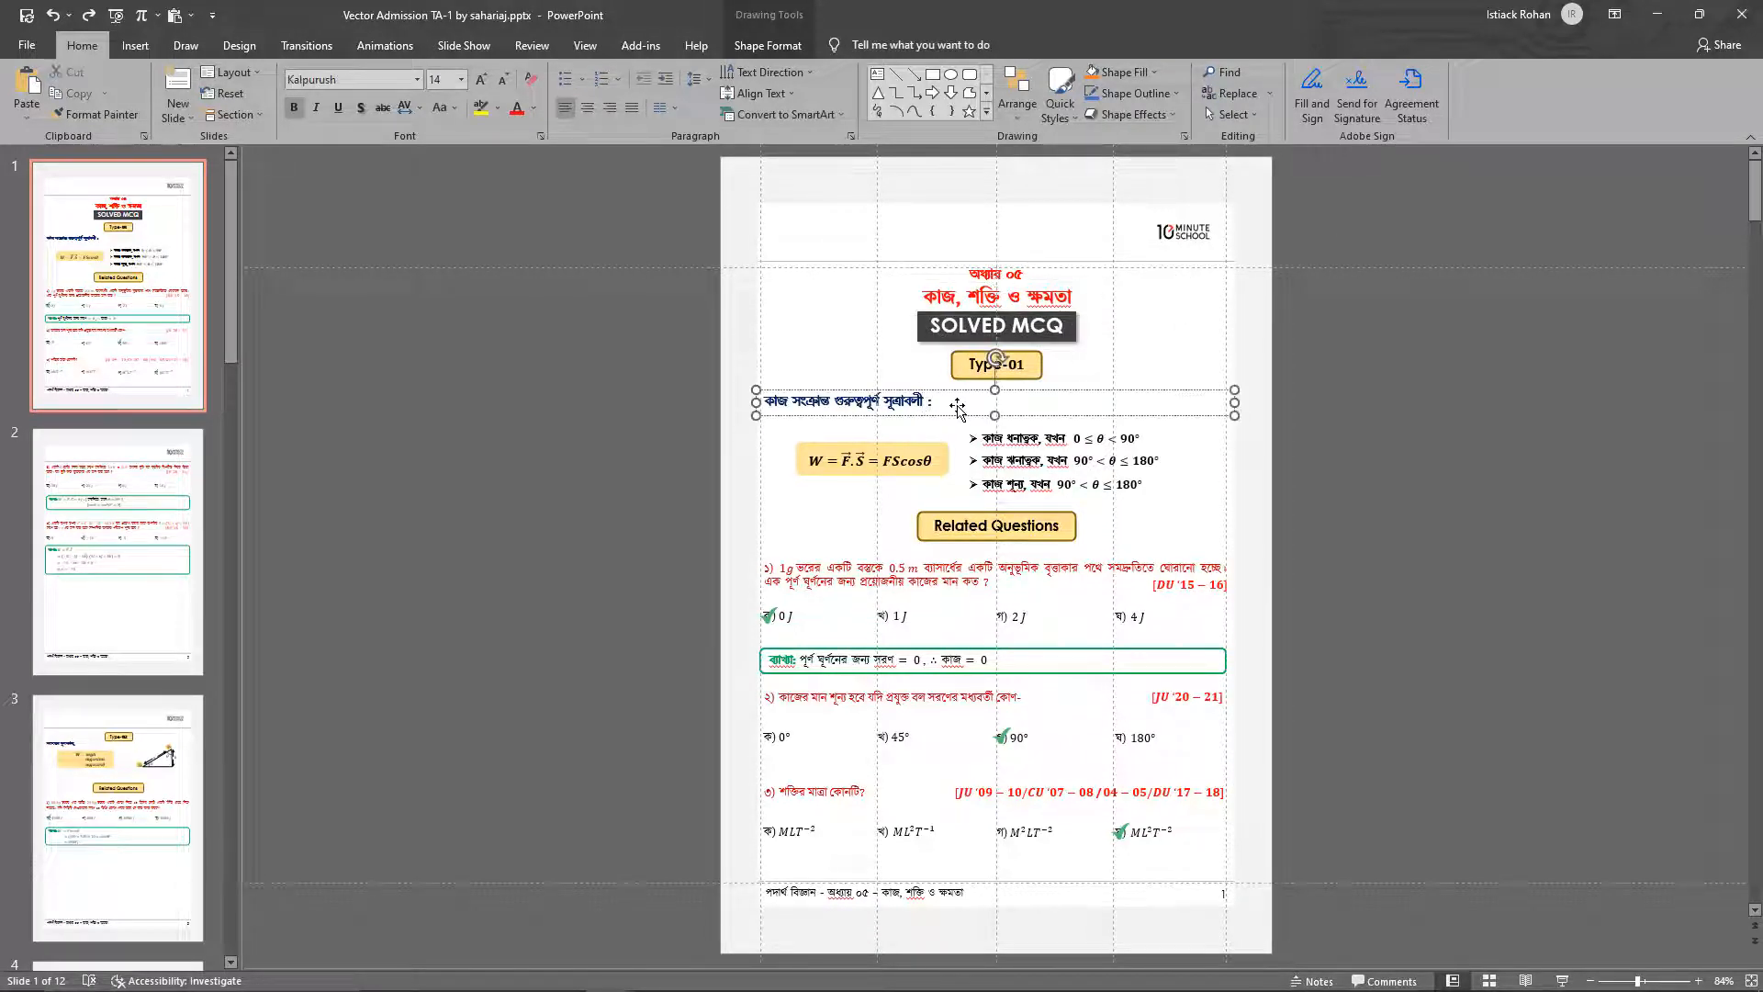
{"action": "left_click", "coordinate": [947, 277]}
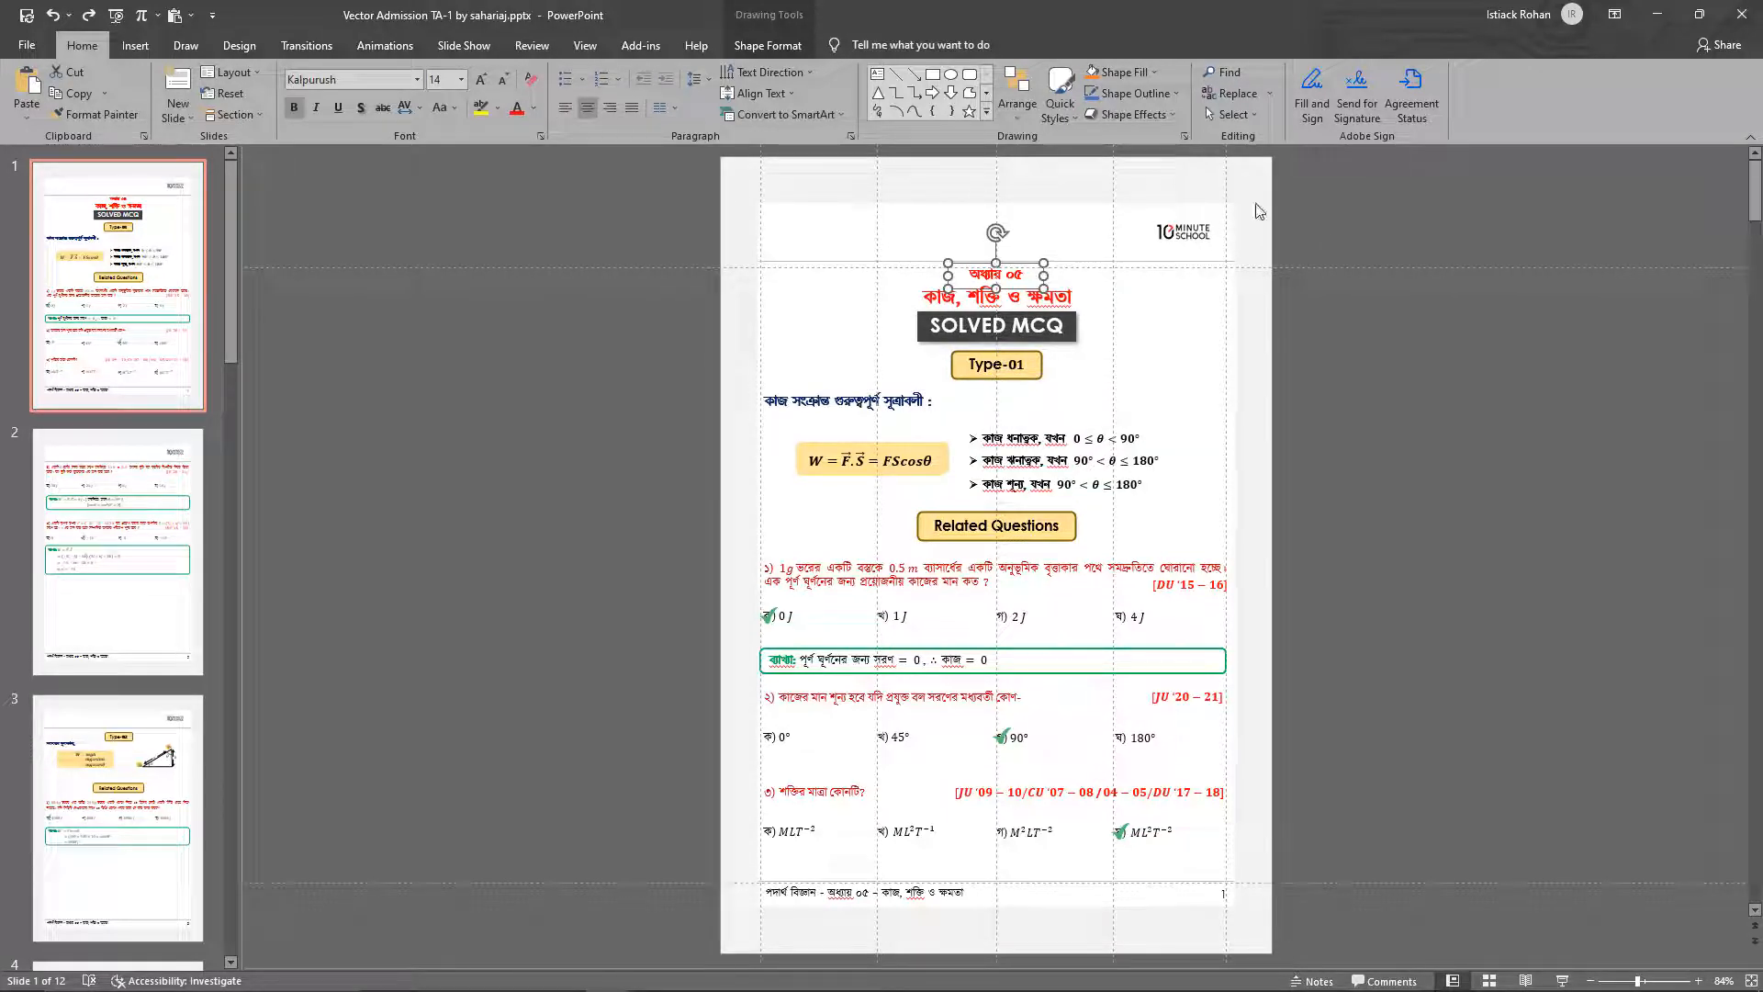
{"action": "left_click", "coordinate": [916, 244]}
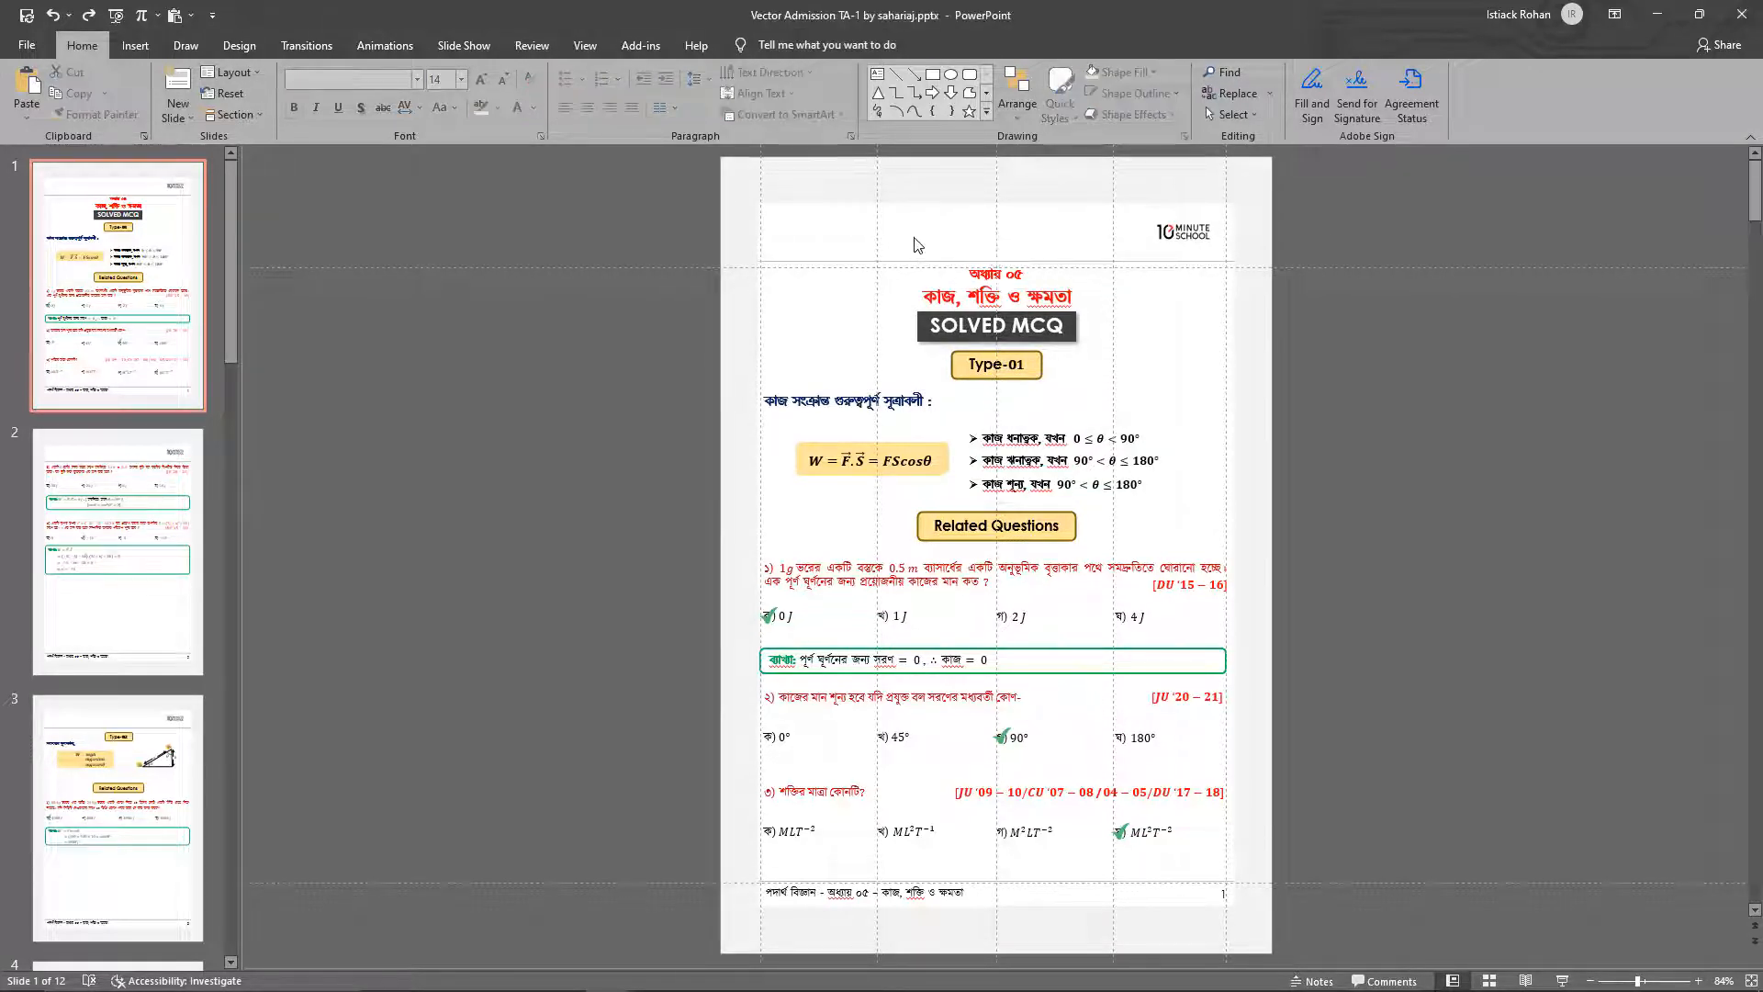
Check which font colour is applied to the chapter number at the top of slide 1
{"action": "left_click", "coordinate": [1017, 273]}
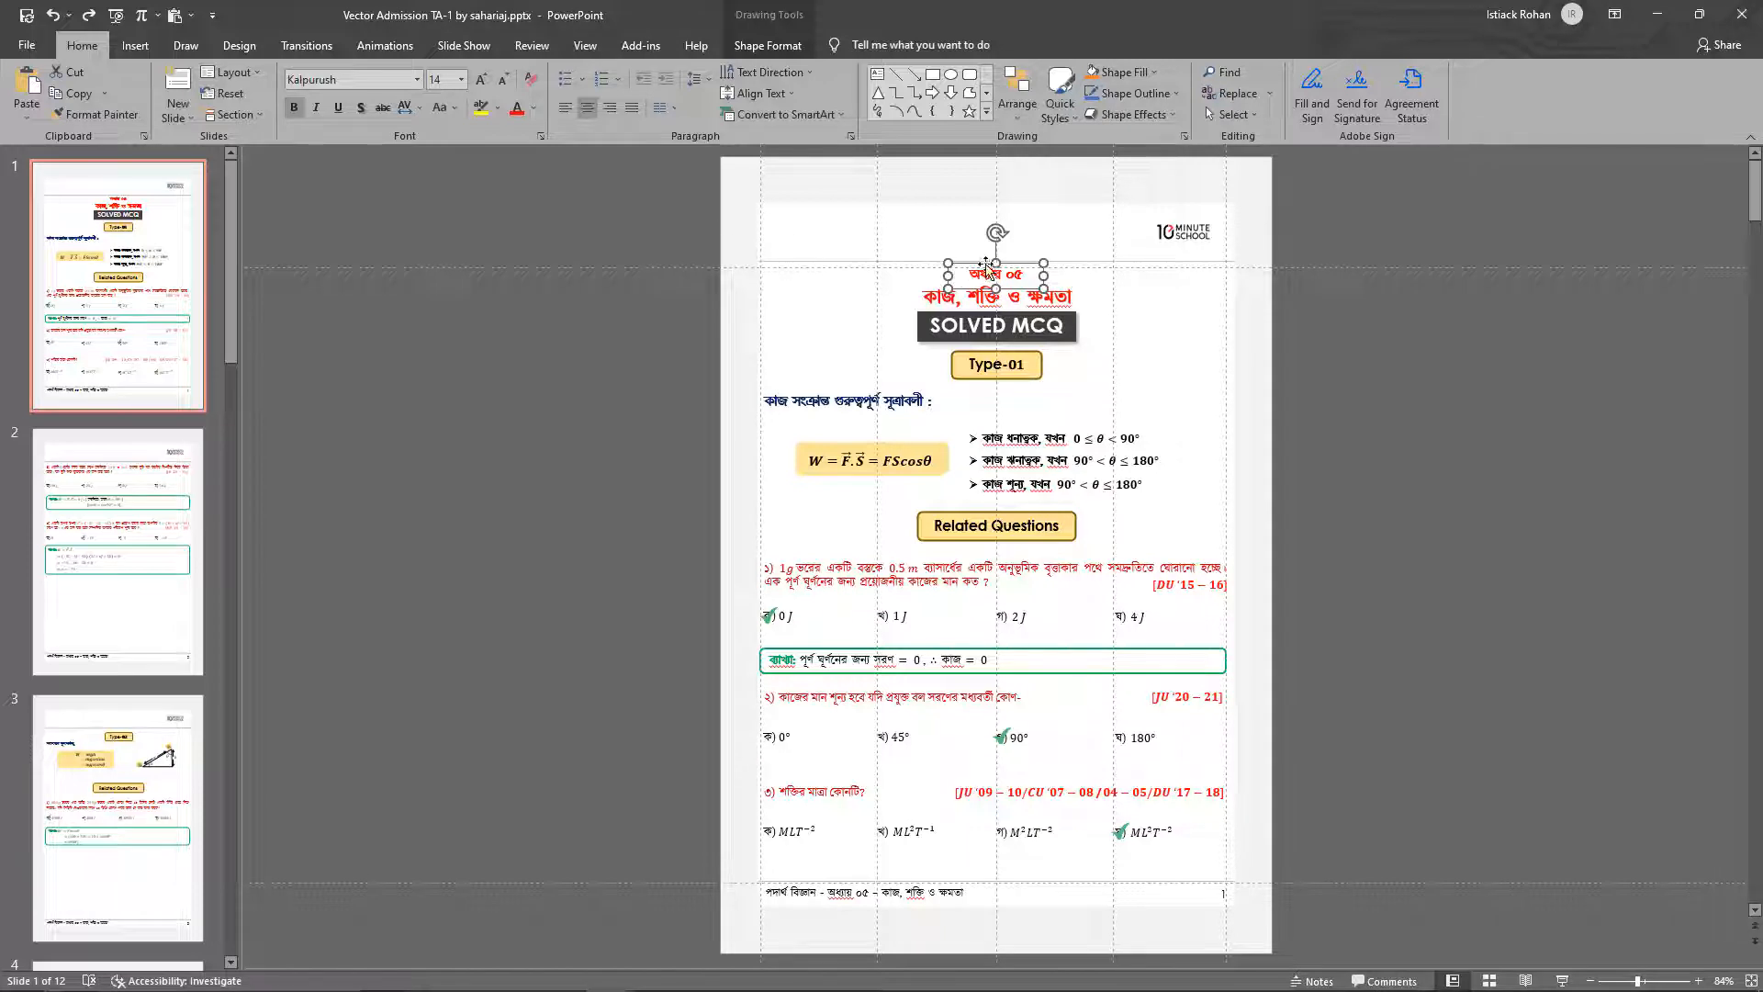
{"action": "left_click", "coordinate": [535, 109]}
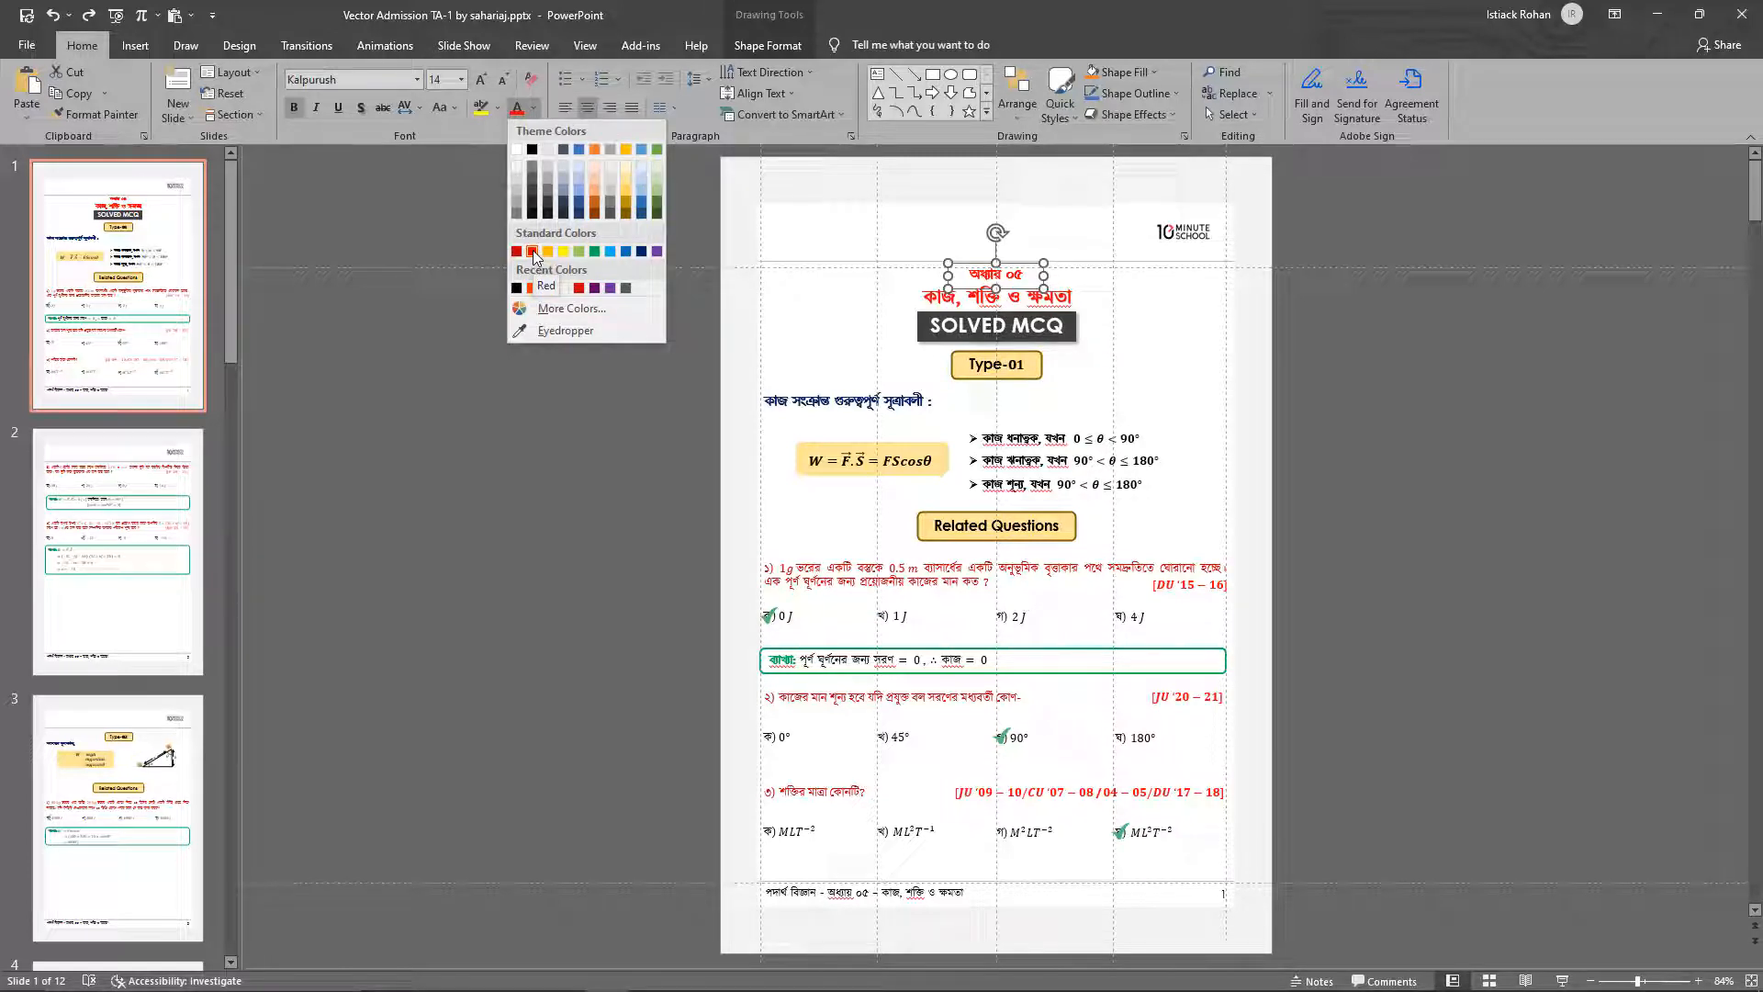
{"action": "left_click", "coordinate": [831, 237]}
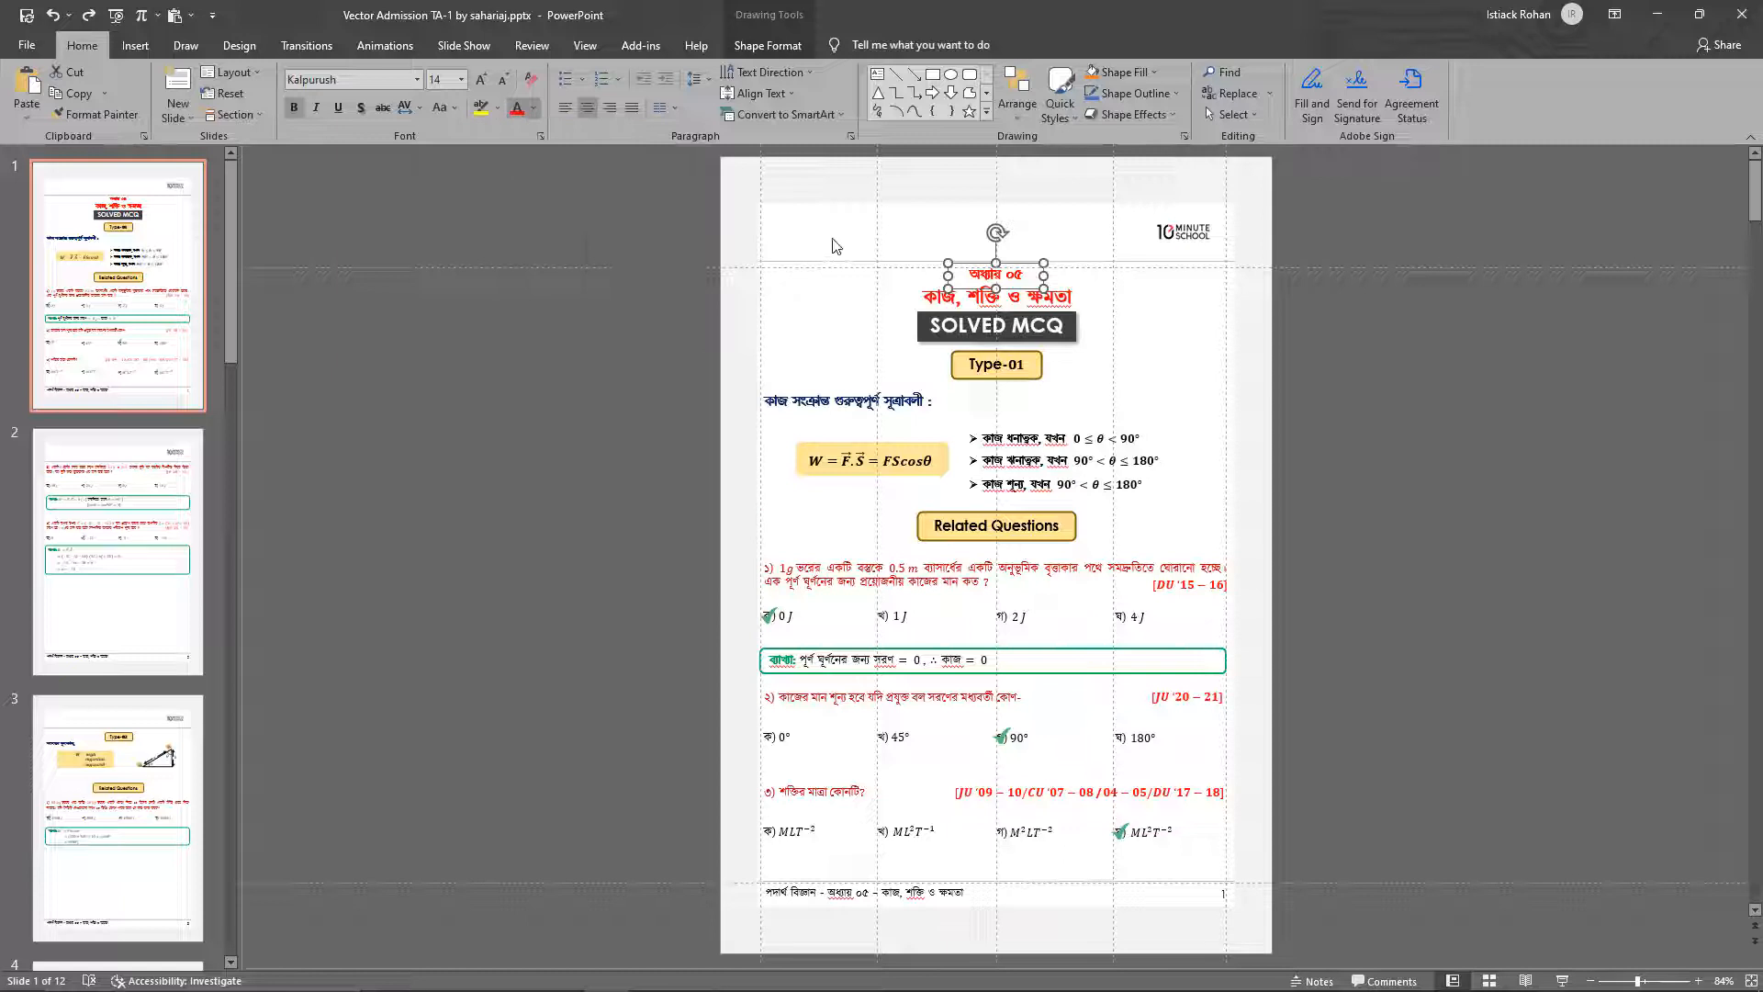
Compare the font, size and bold formatting of the chapter title, the SOLVED MCQ banner and the Type-01 label
{"action": "left_click", "coordinate": [916, 278]}
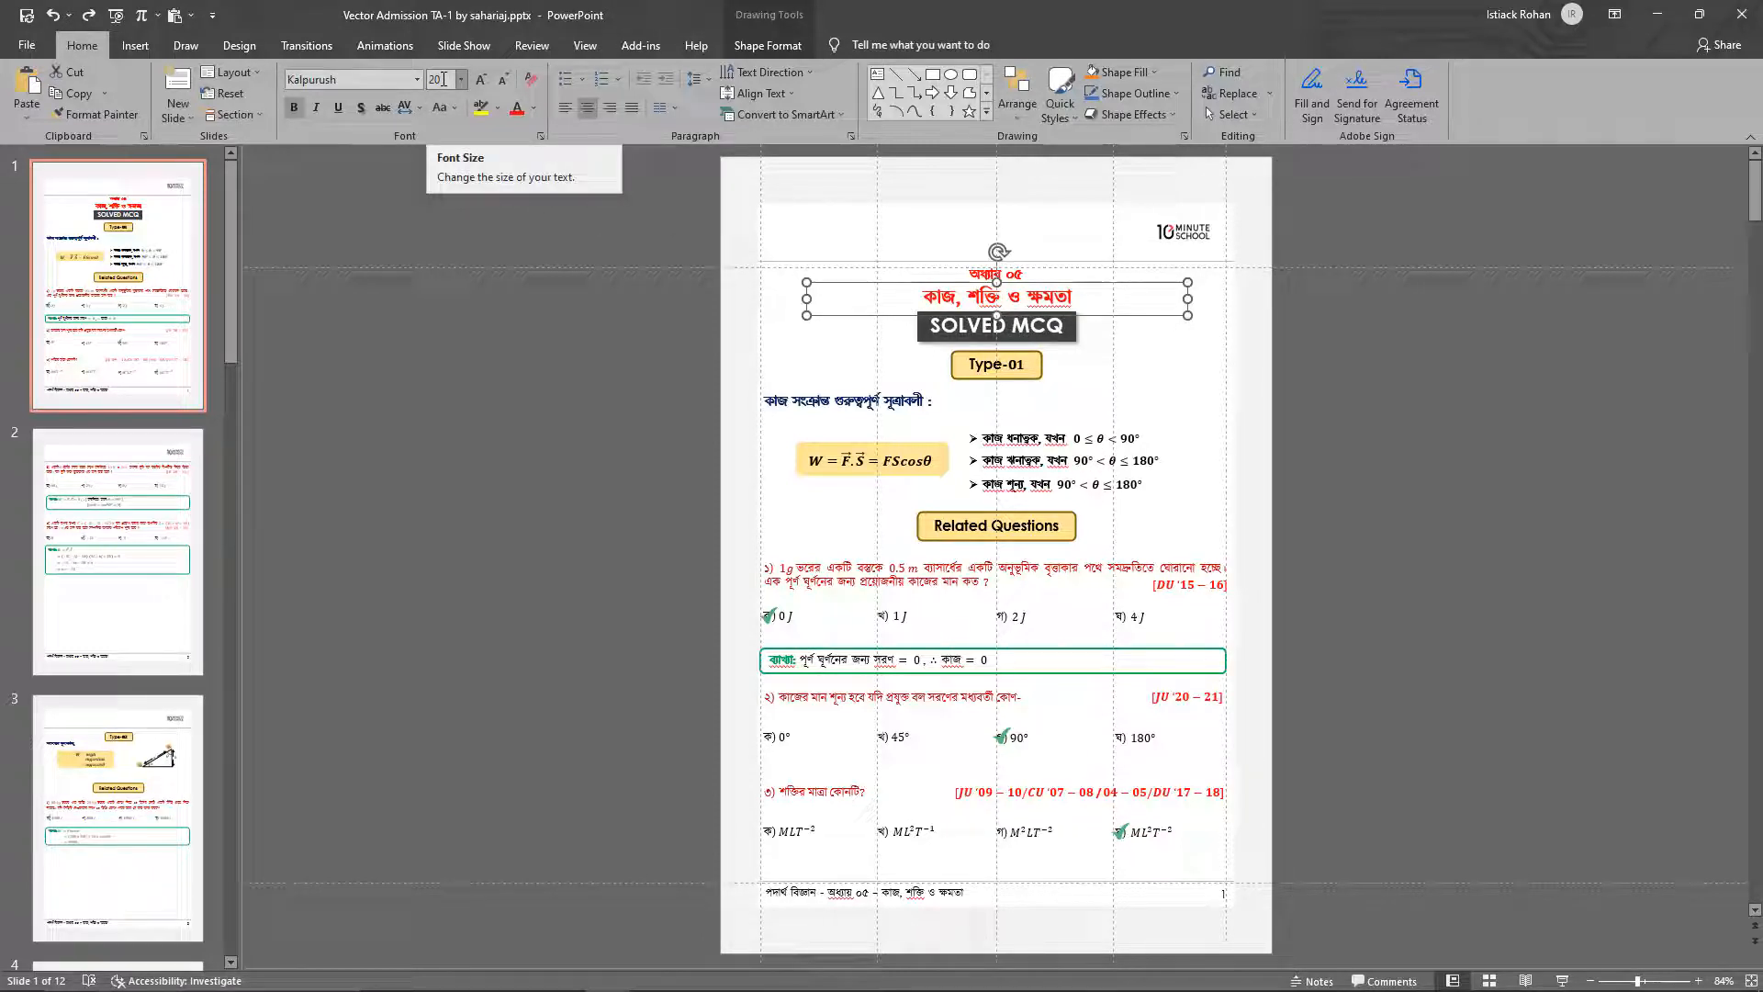
{"action": "left_click", "coordinate": [972, 265]}
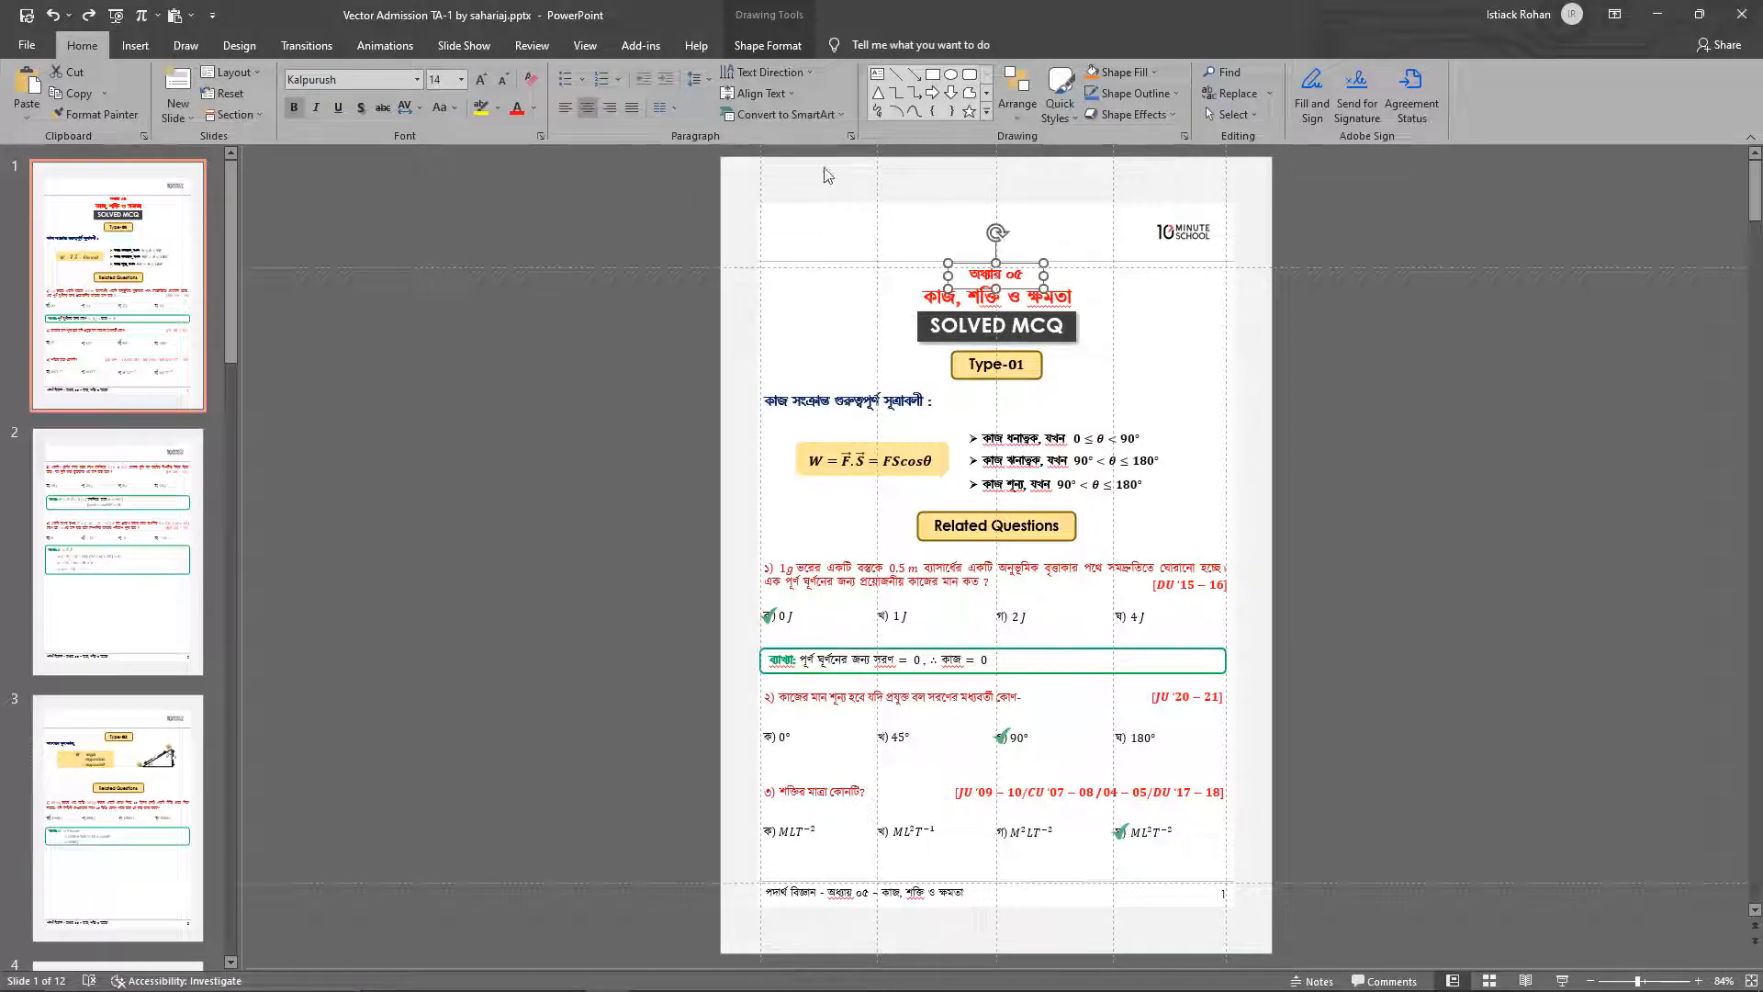
{"action": "left_click", "coordinate": [930, 336]}
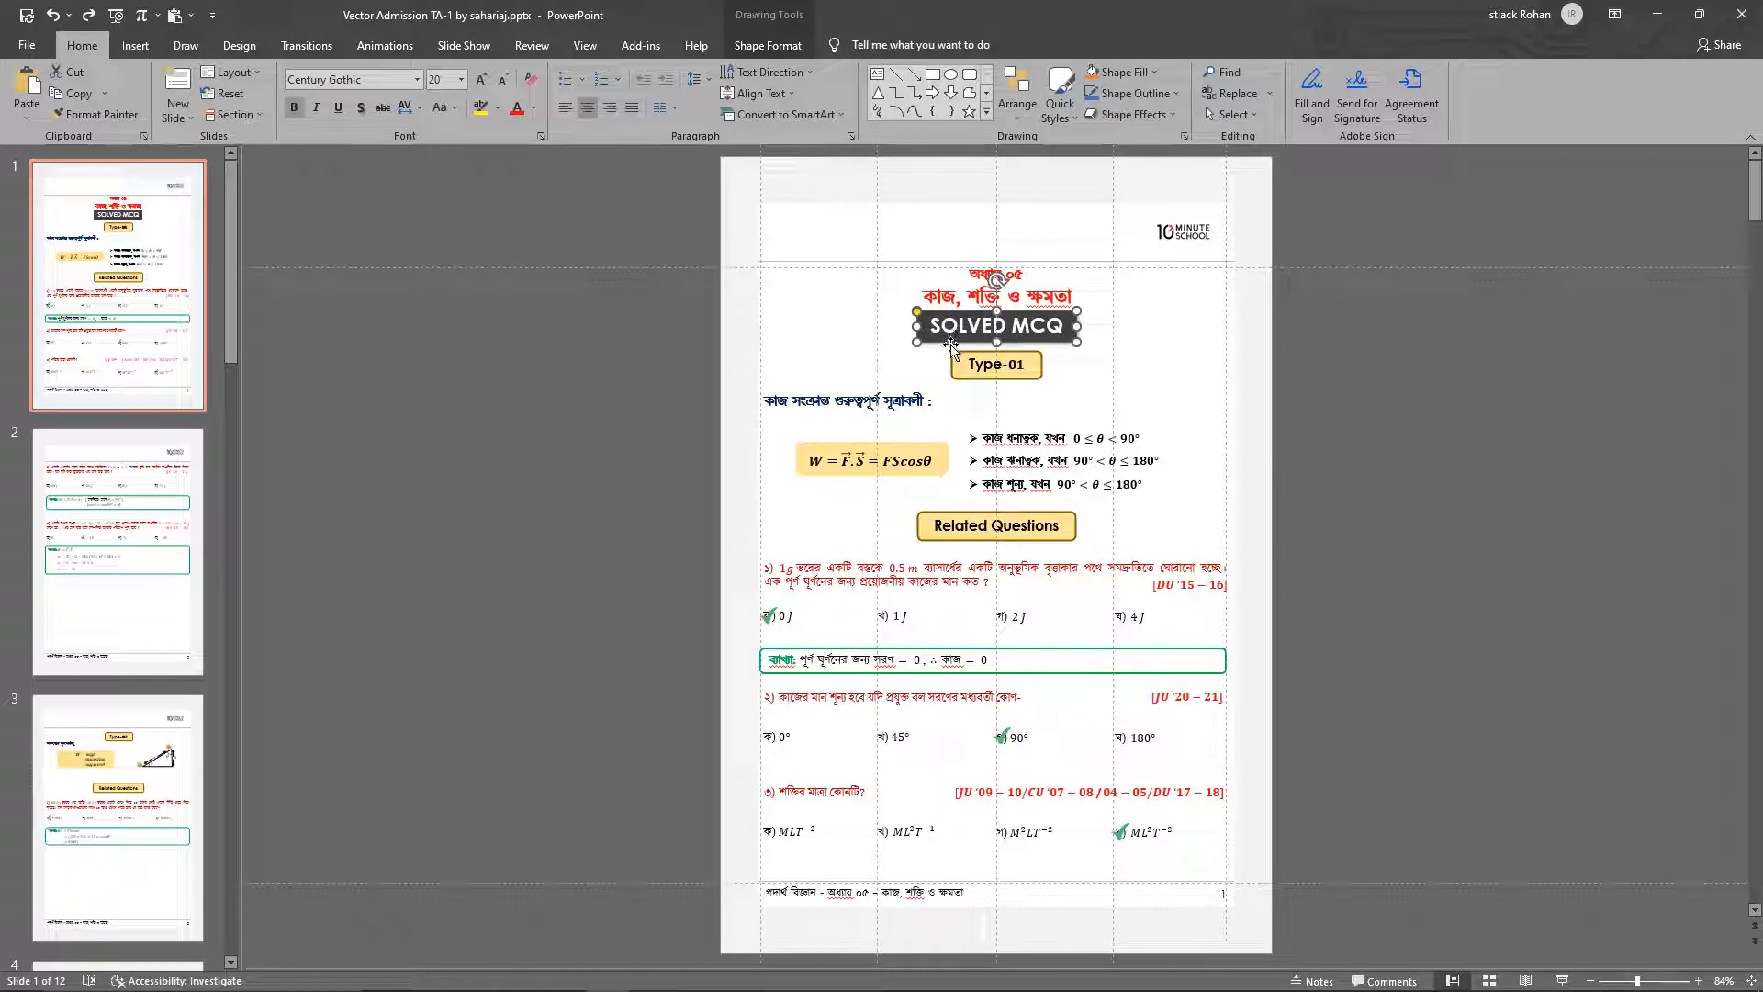
{"action": "left_click", "coordinate": [981, 372]}
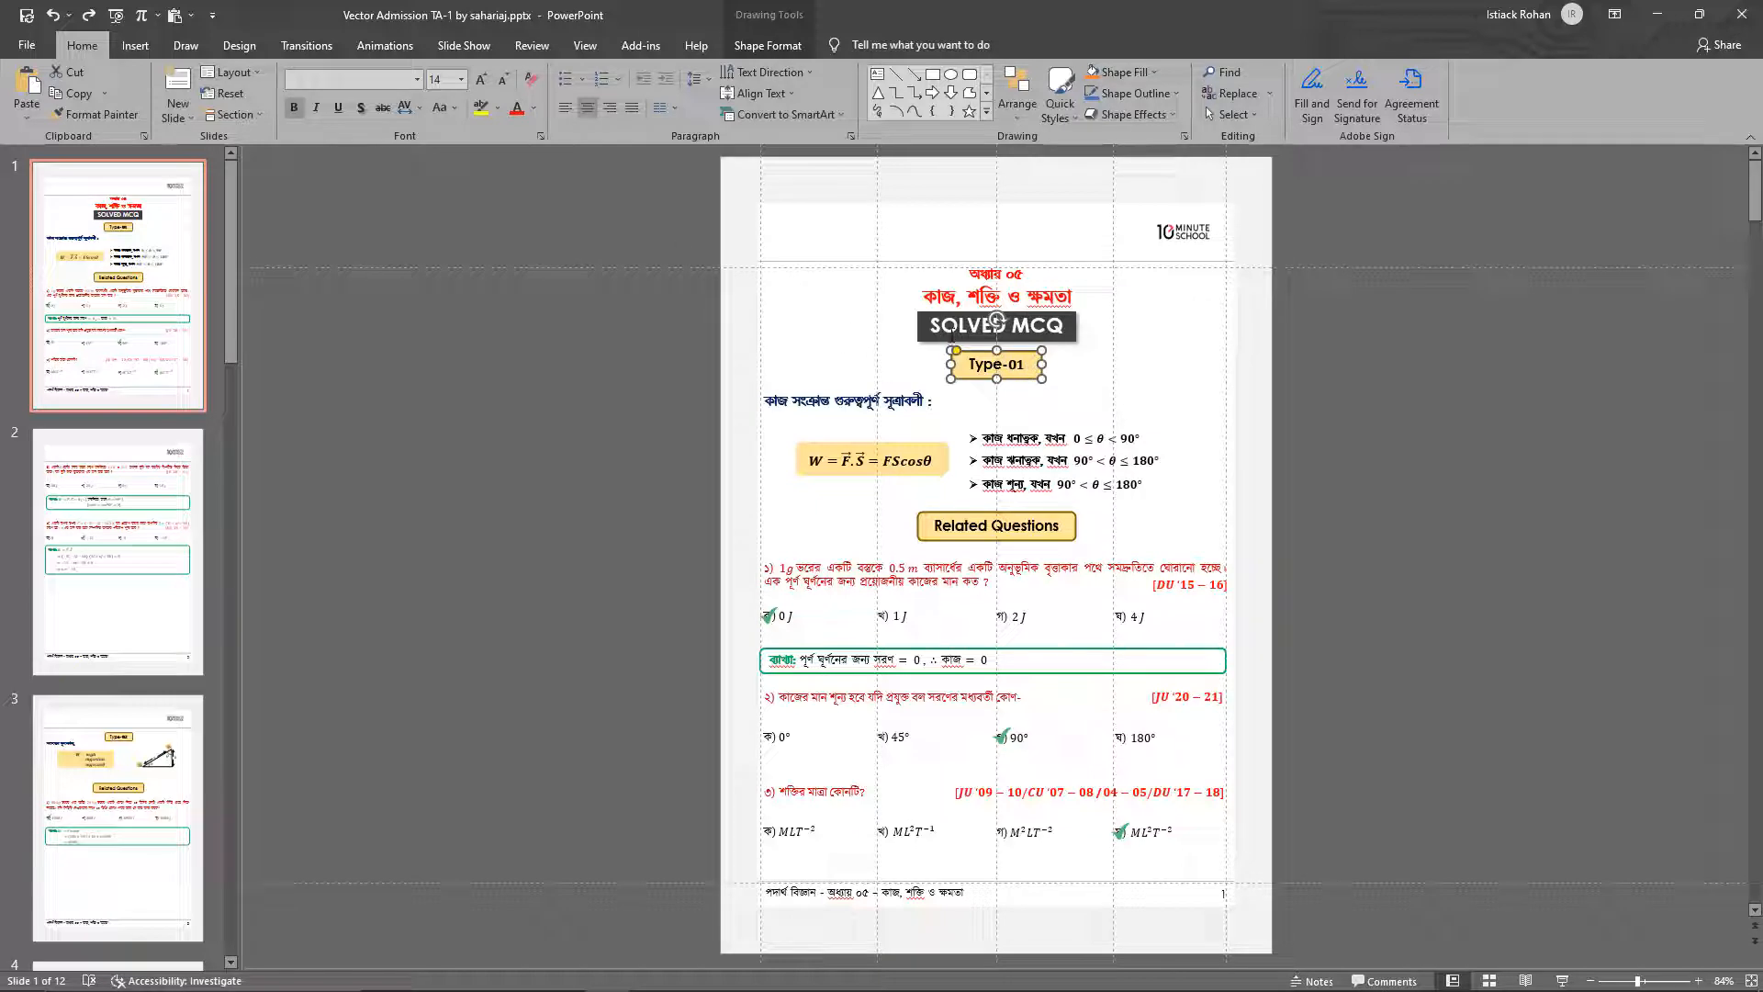
{"action": "left_click", "coordinate": [942, 336]}
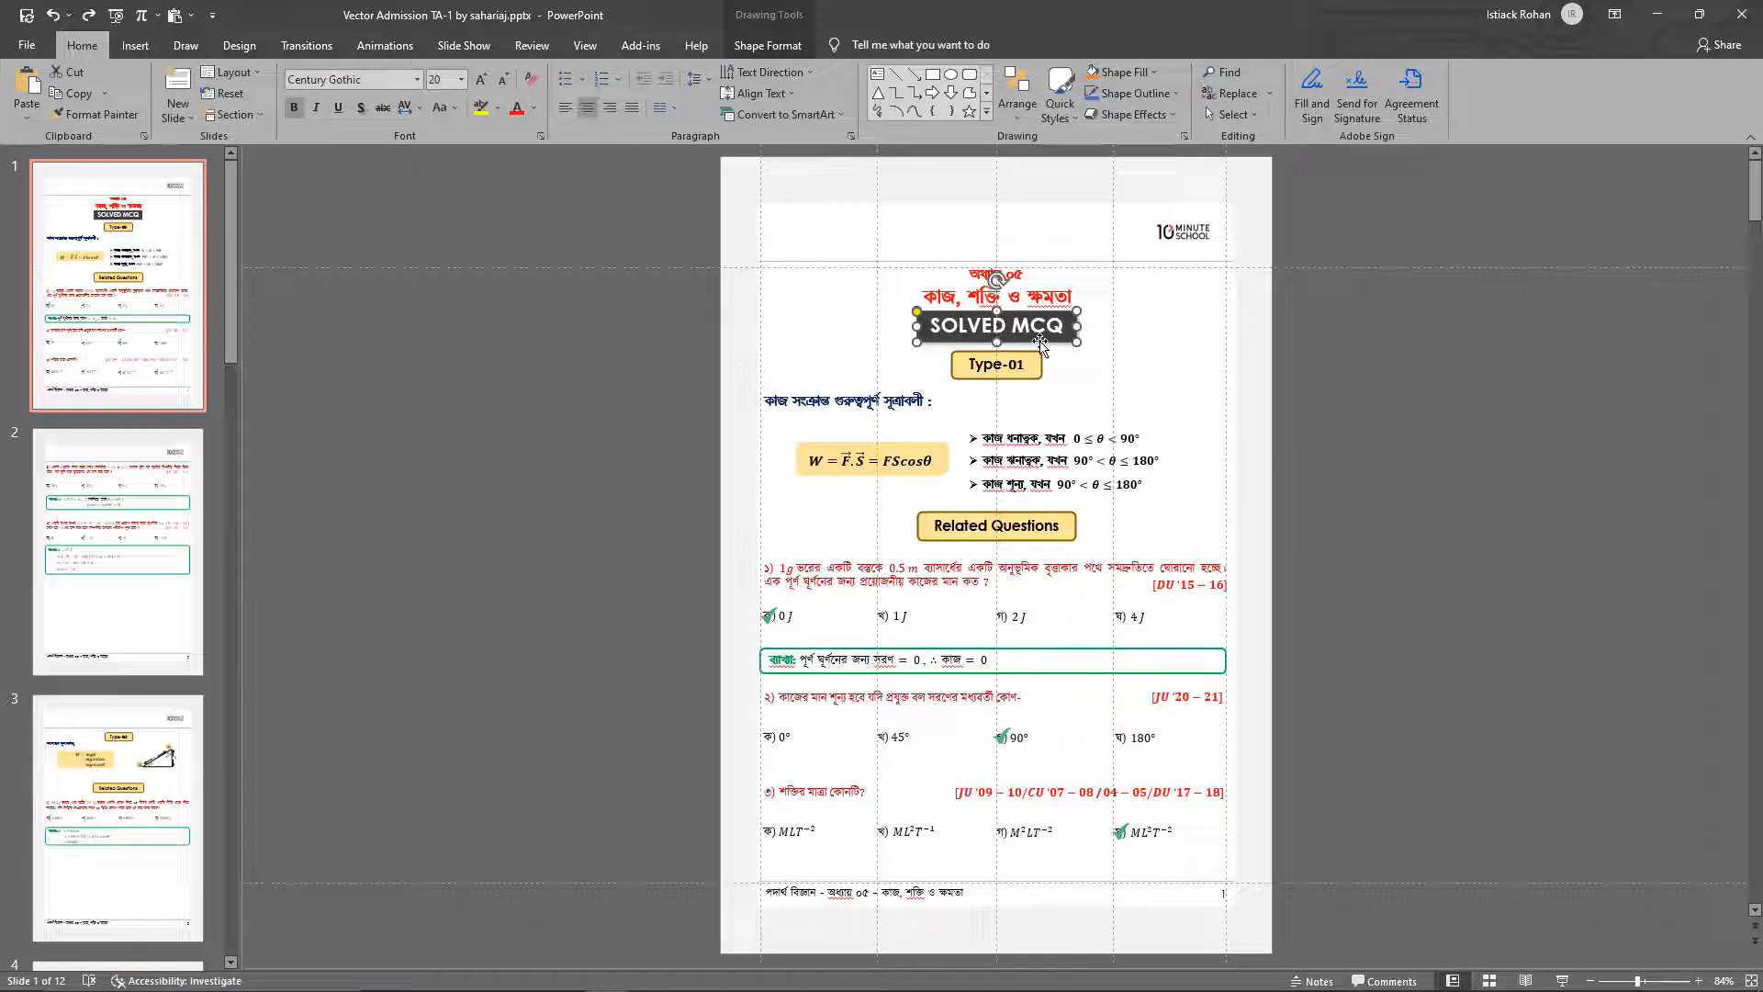
{"action": "key", "text": "ctrl+b"}
{"action": "key", "text": "ctrl+b"}
{"action": "left_click", "coordinate": [1038, 364]}
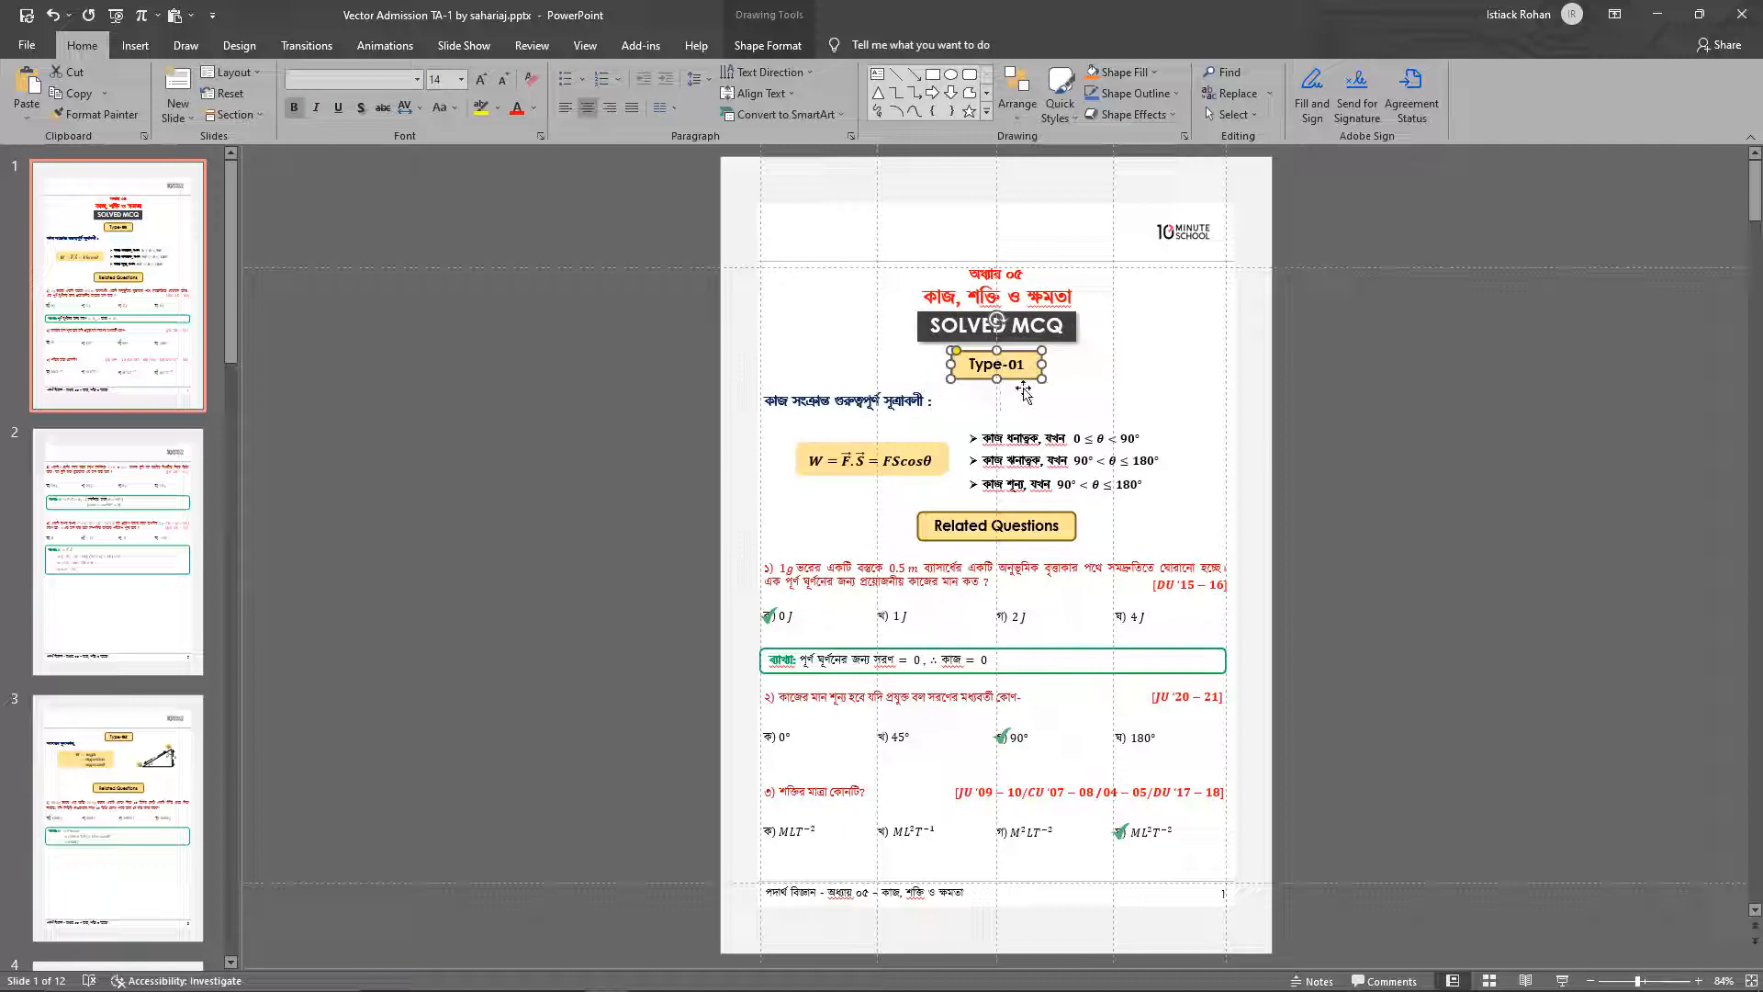
Check which font colour is applied to the subheading below the Type-01 label
{"action": "left_click", "coordinate": [863, 396]}
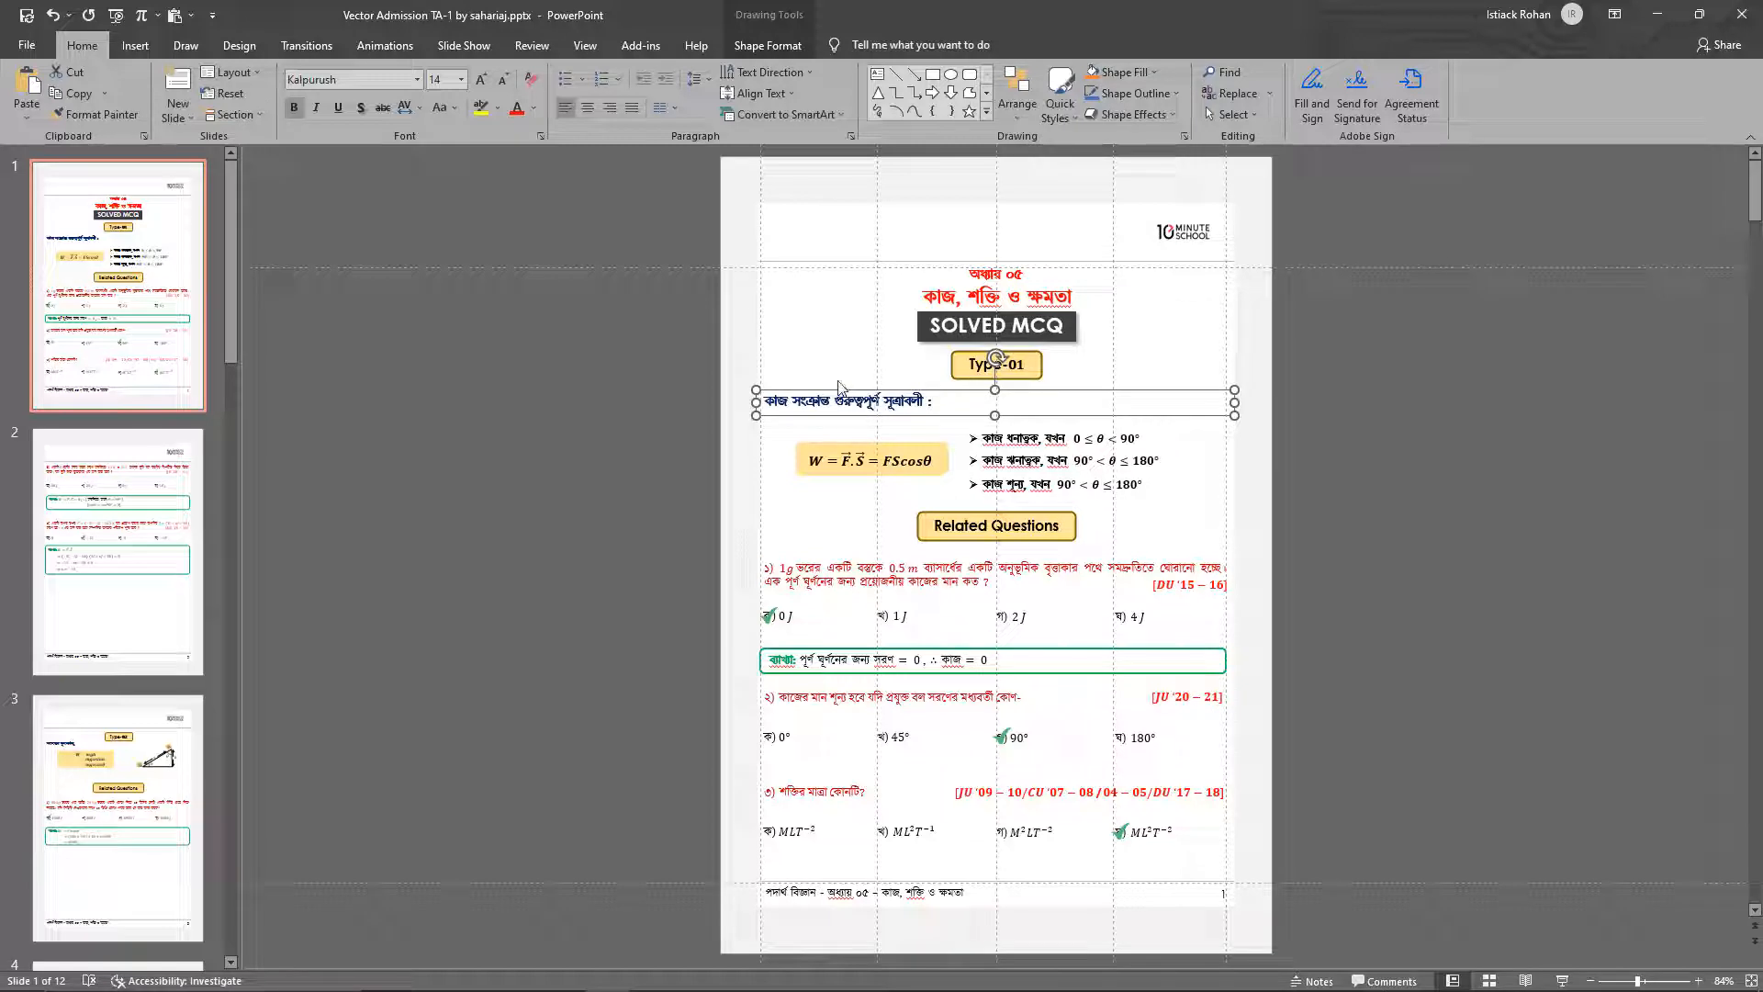
{"action": "left_click", "coordinate": [534, 108]}
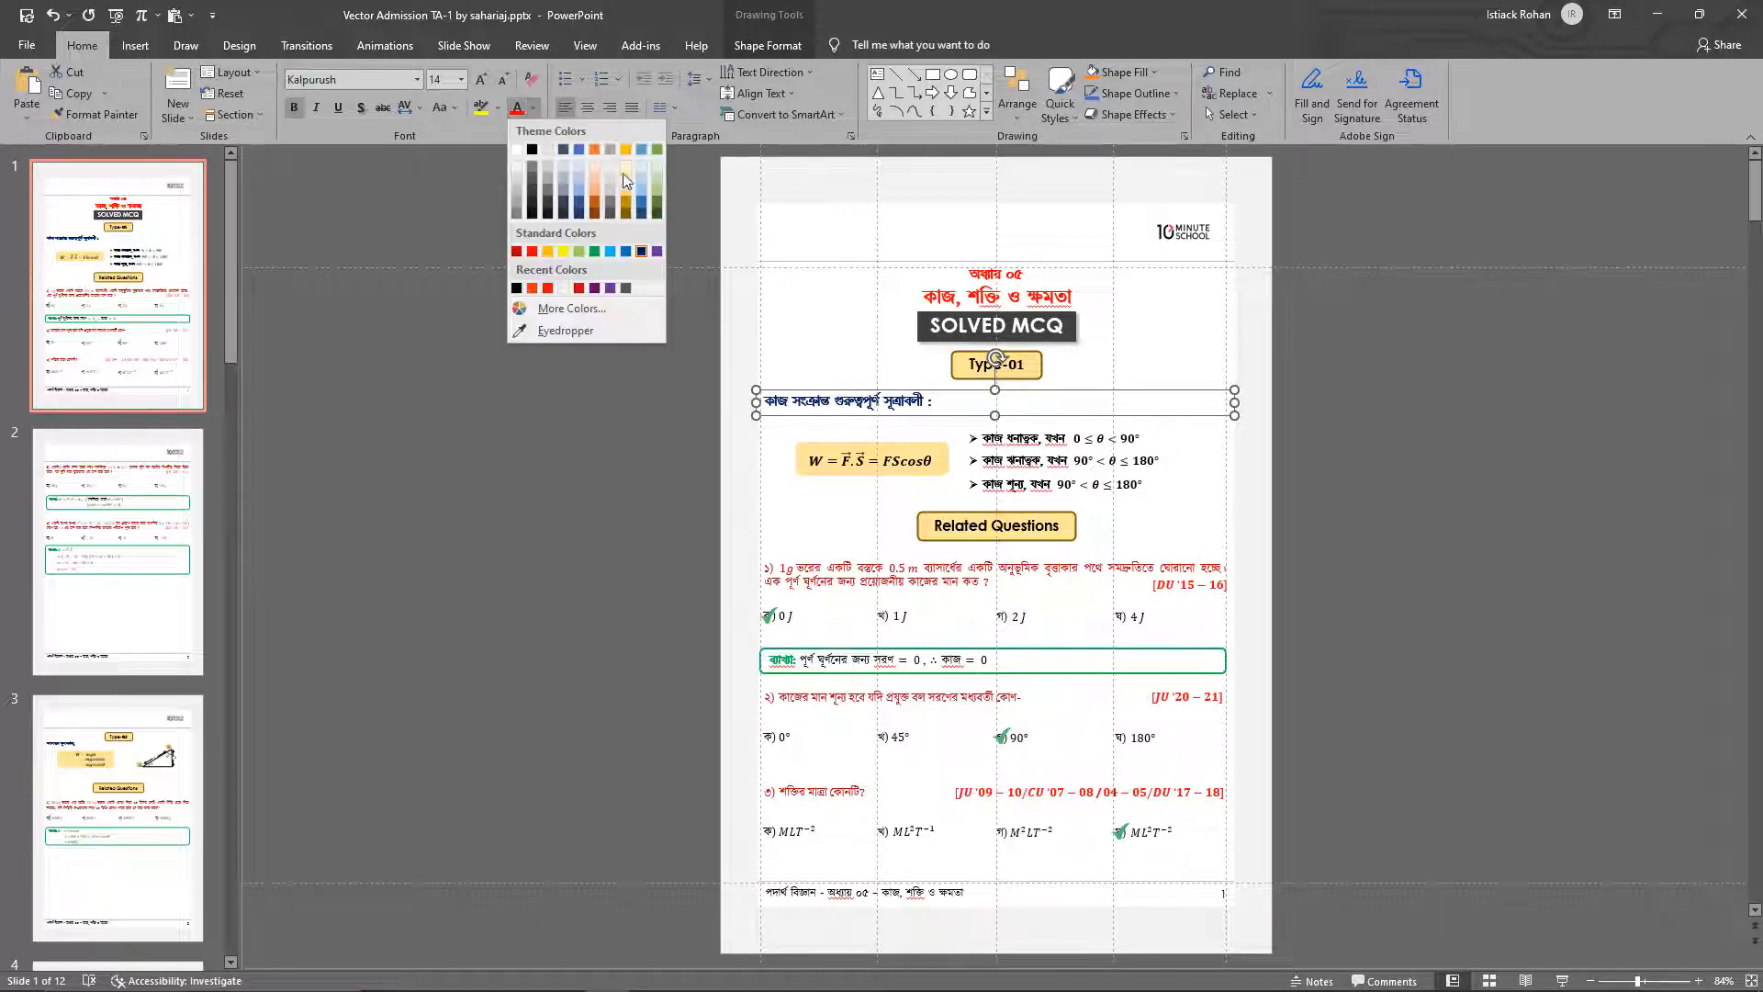
{"action": "left_click", "coordinate": [709, 311]}
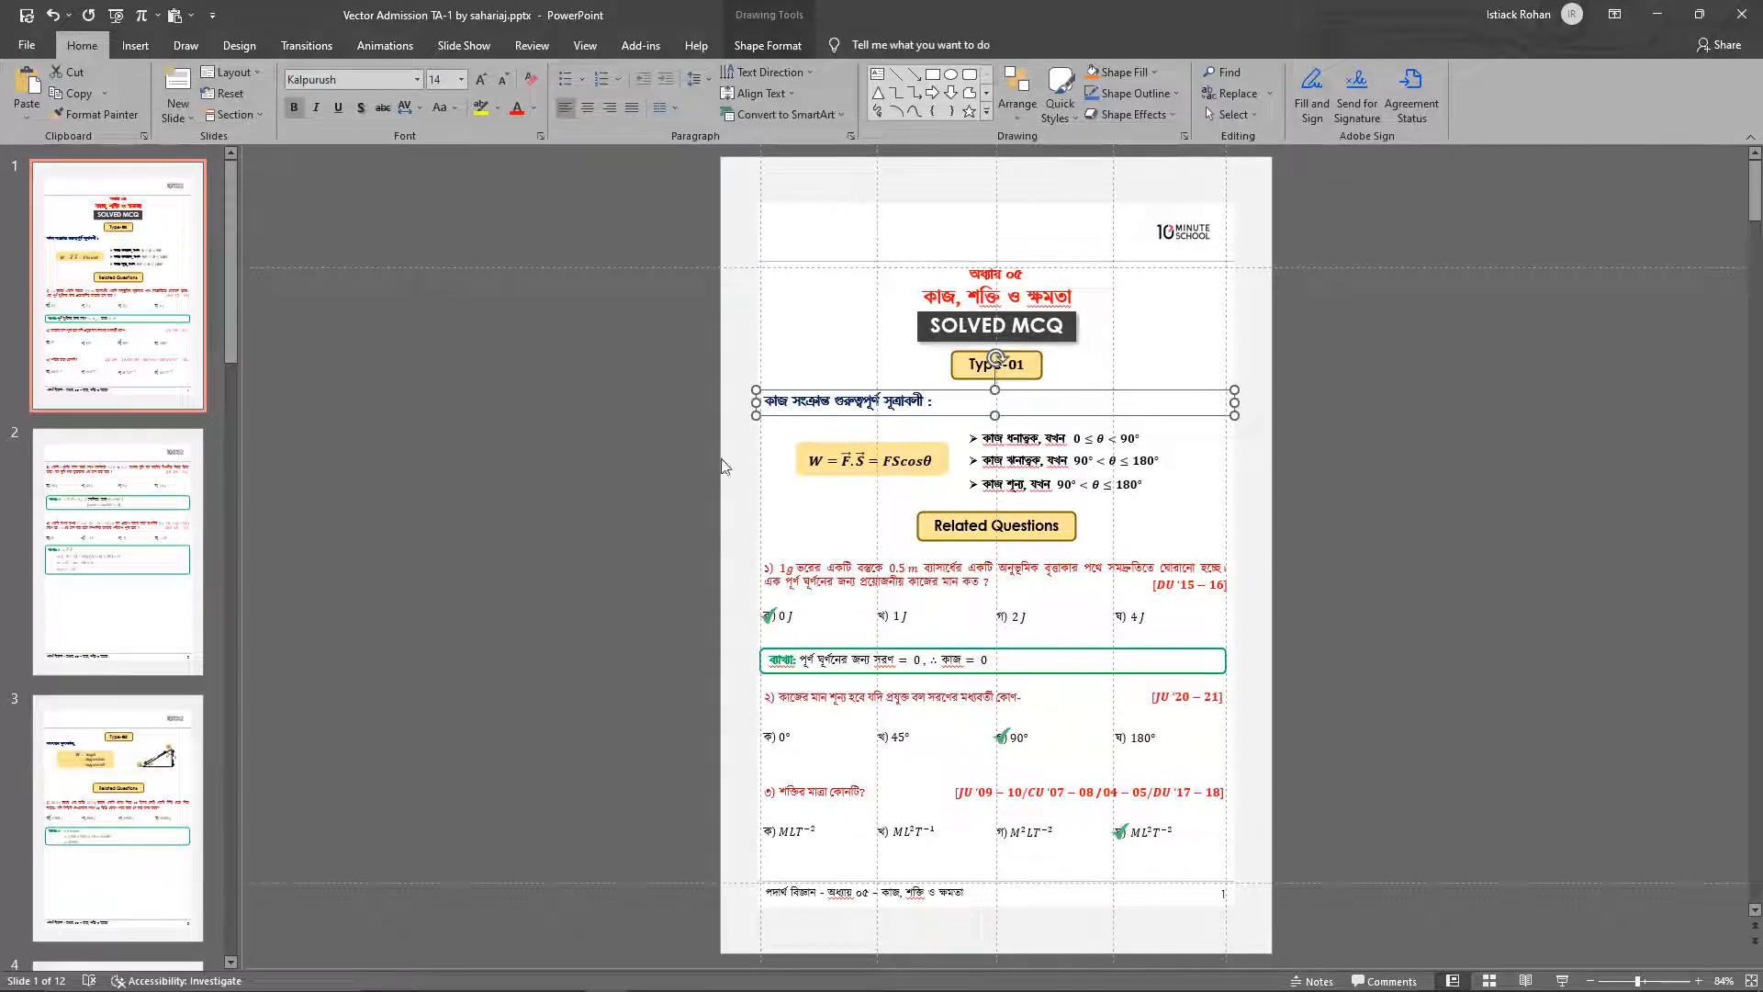
Examine the font settings and the shape fill colour of the work formula box on slide 1
{"action": "left_click", "coordinate": [907, 477]}
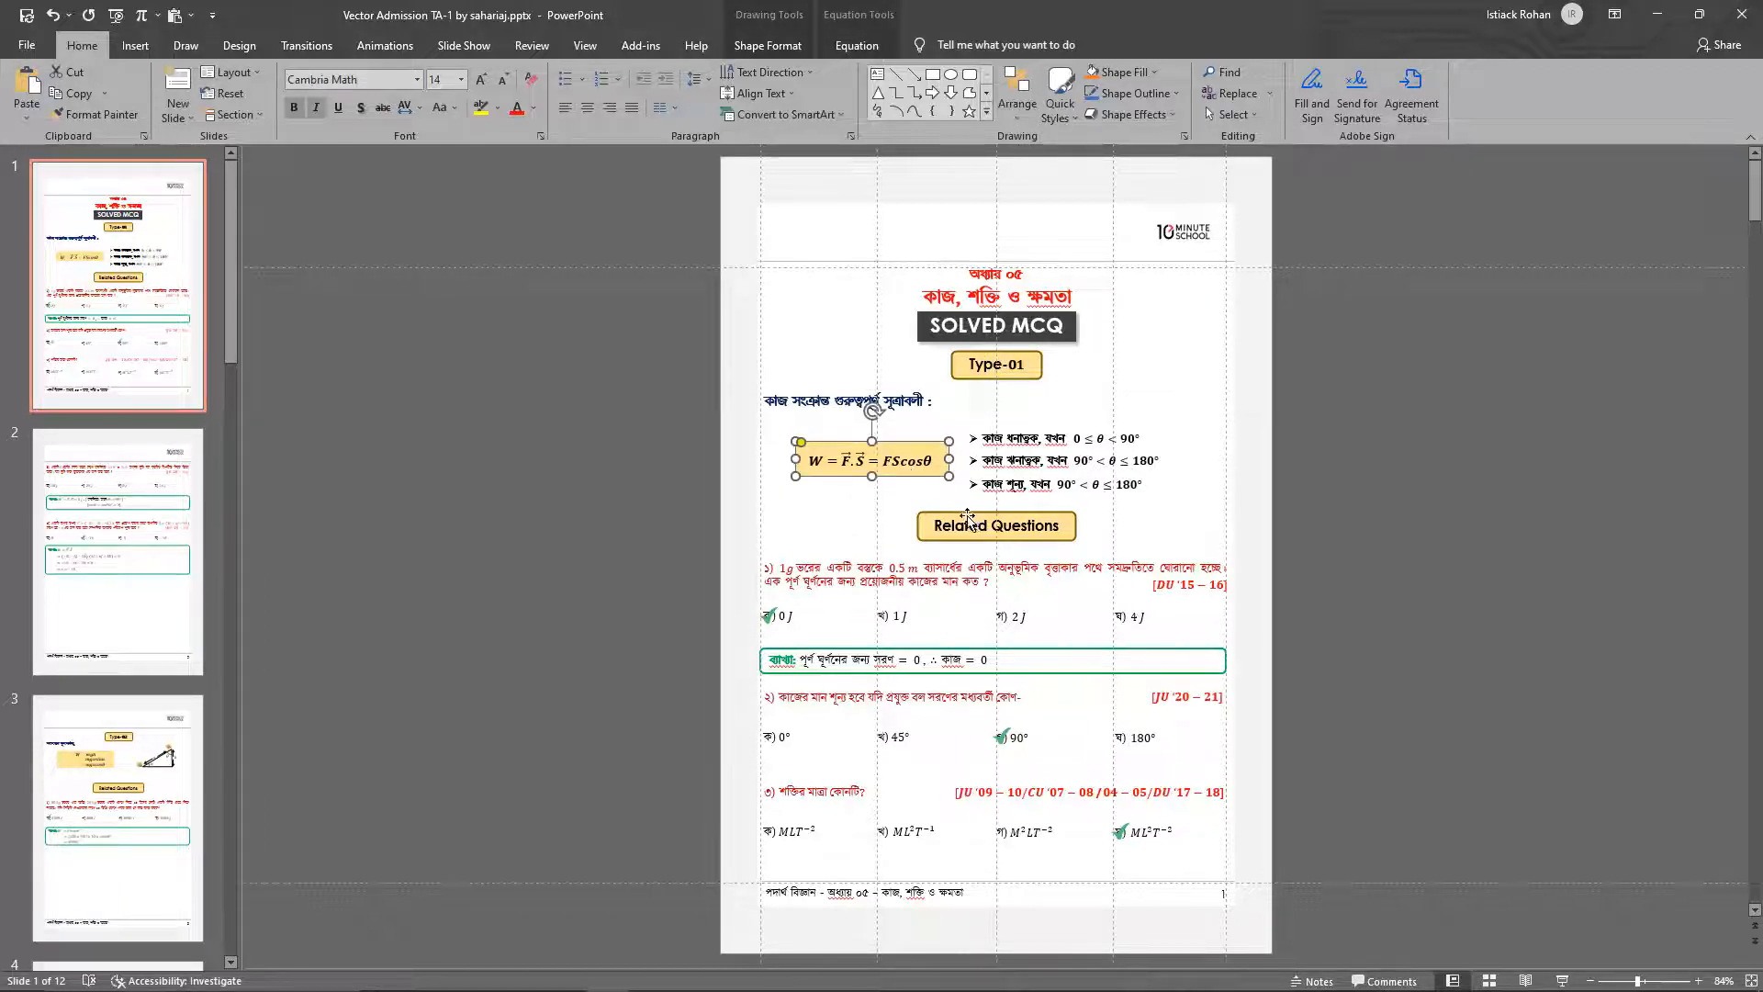
{"action": "left_click", "coordinate": [834, 502]}
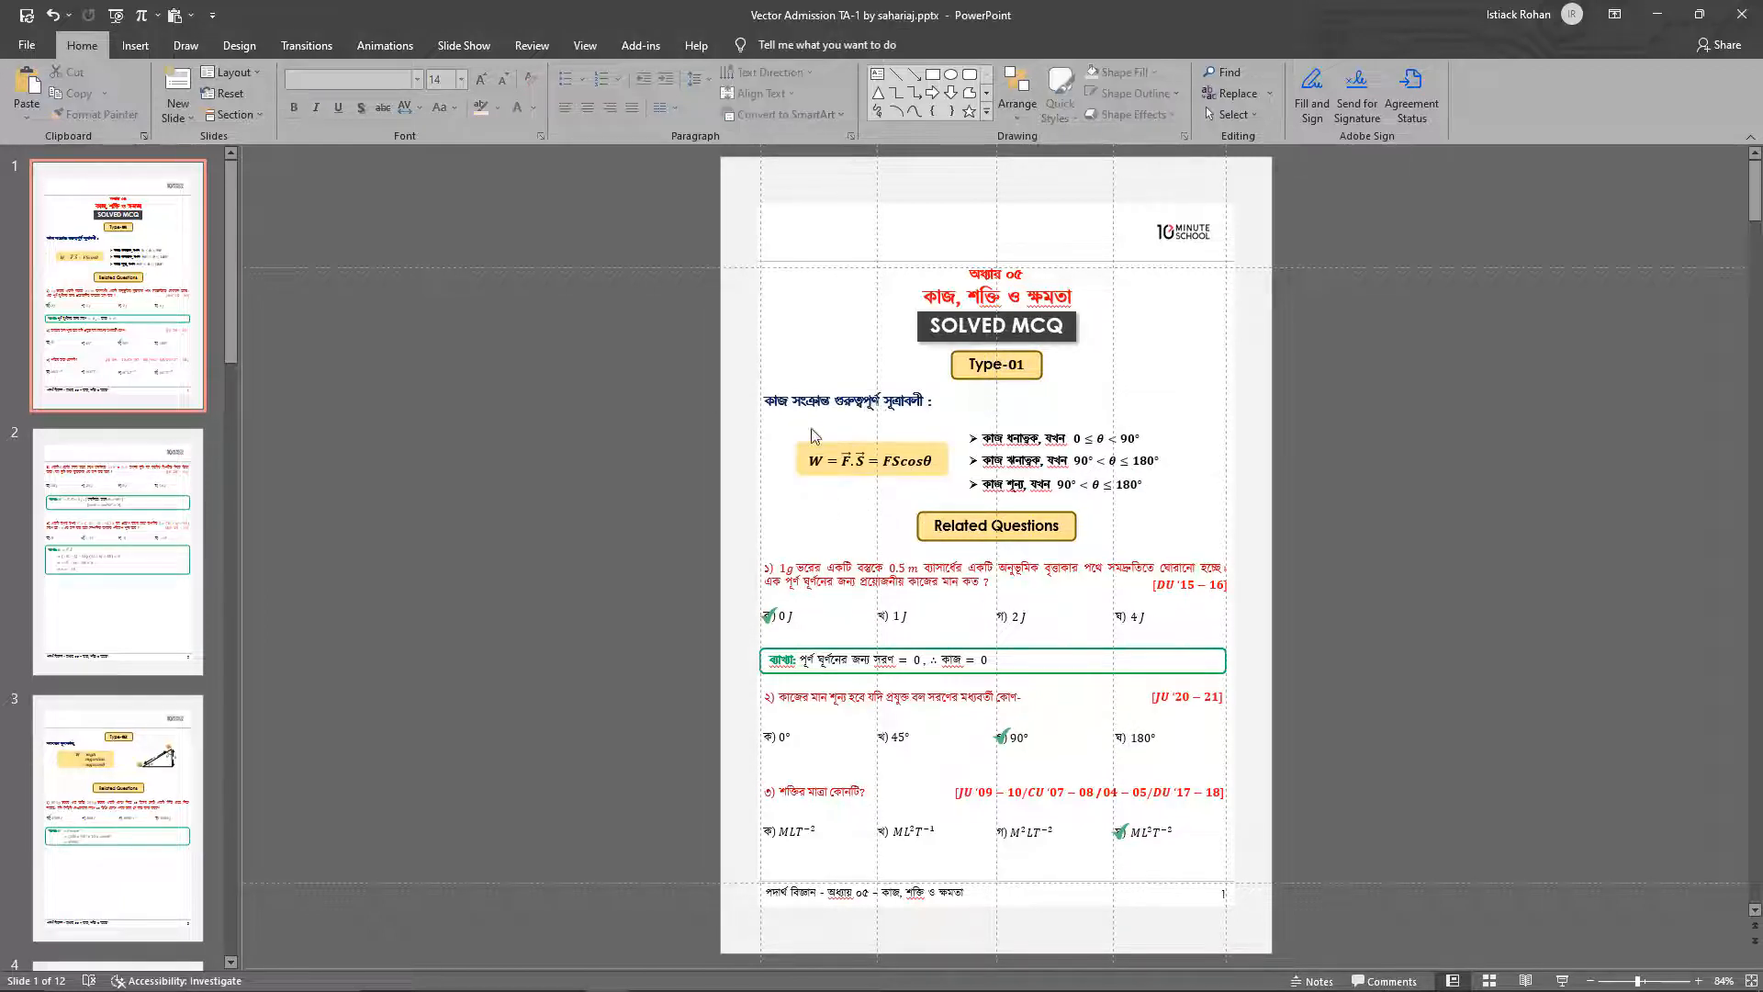
{"action": "left_click", "coordinate": [910, 472]}
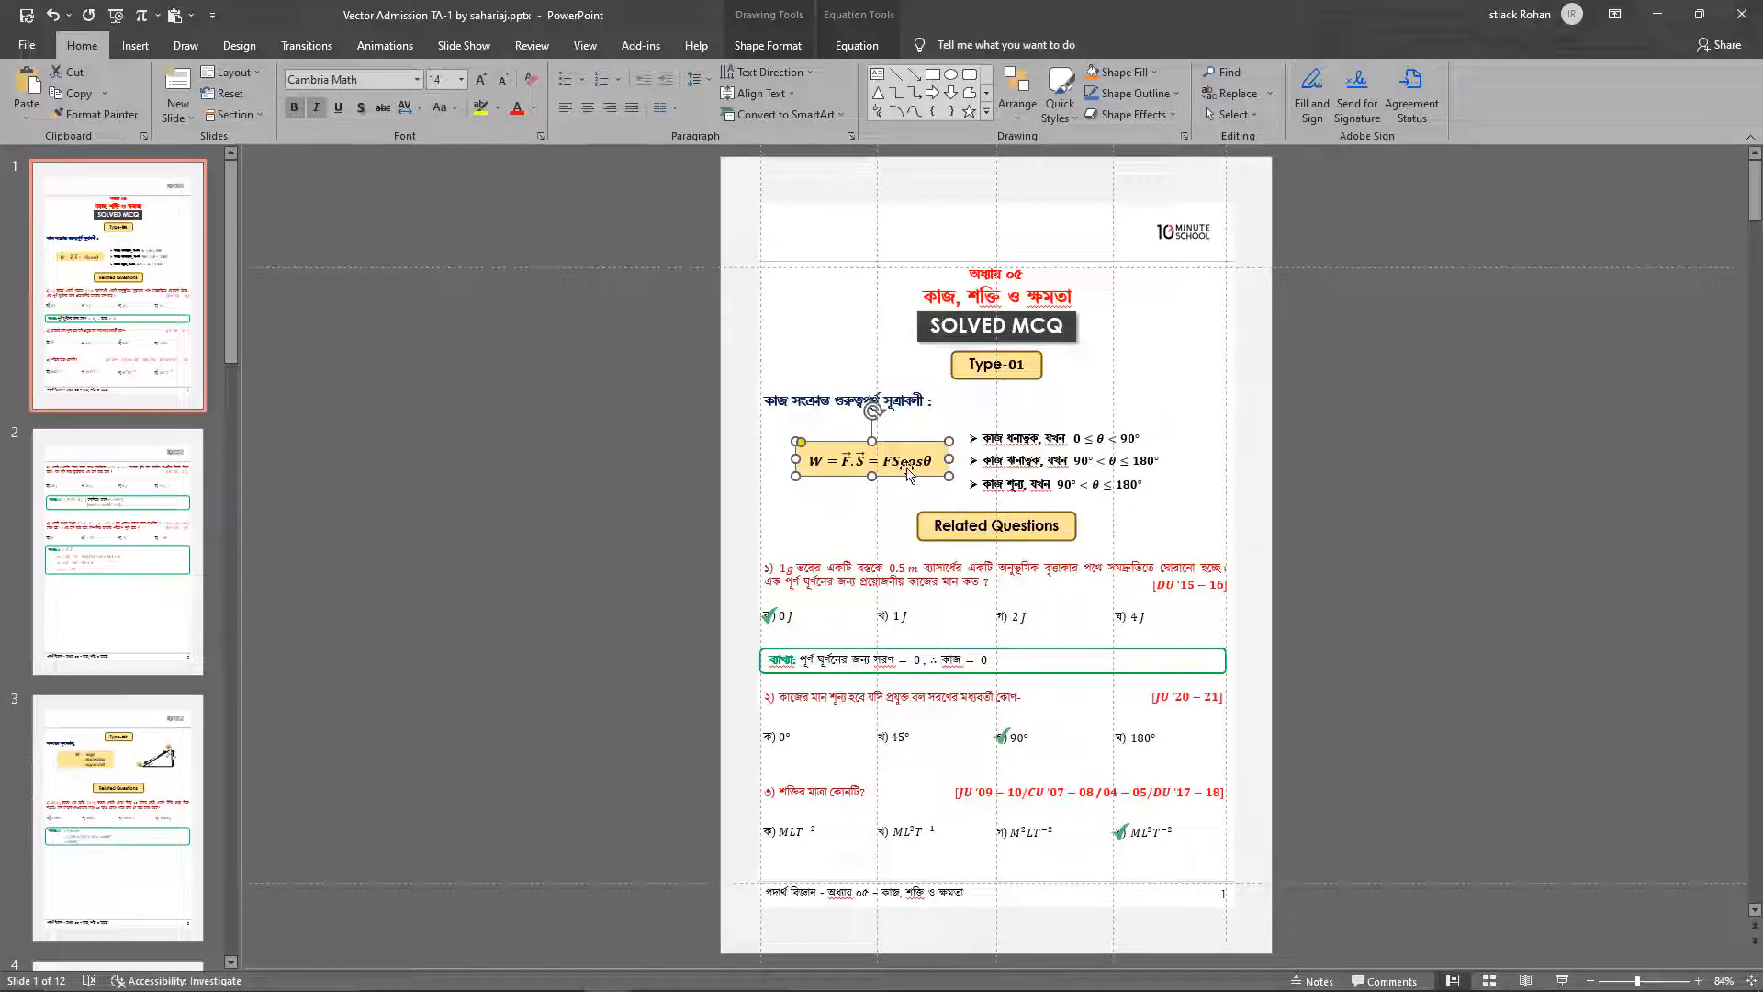
{"action": "left_click", "coordinate": [748, 468]}
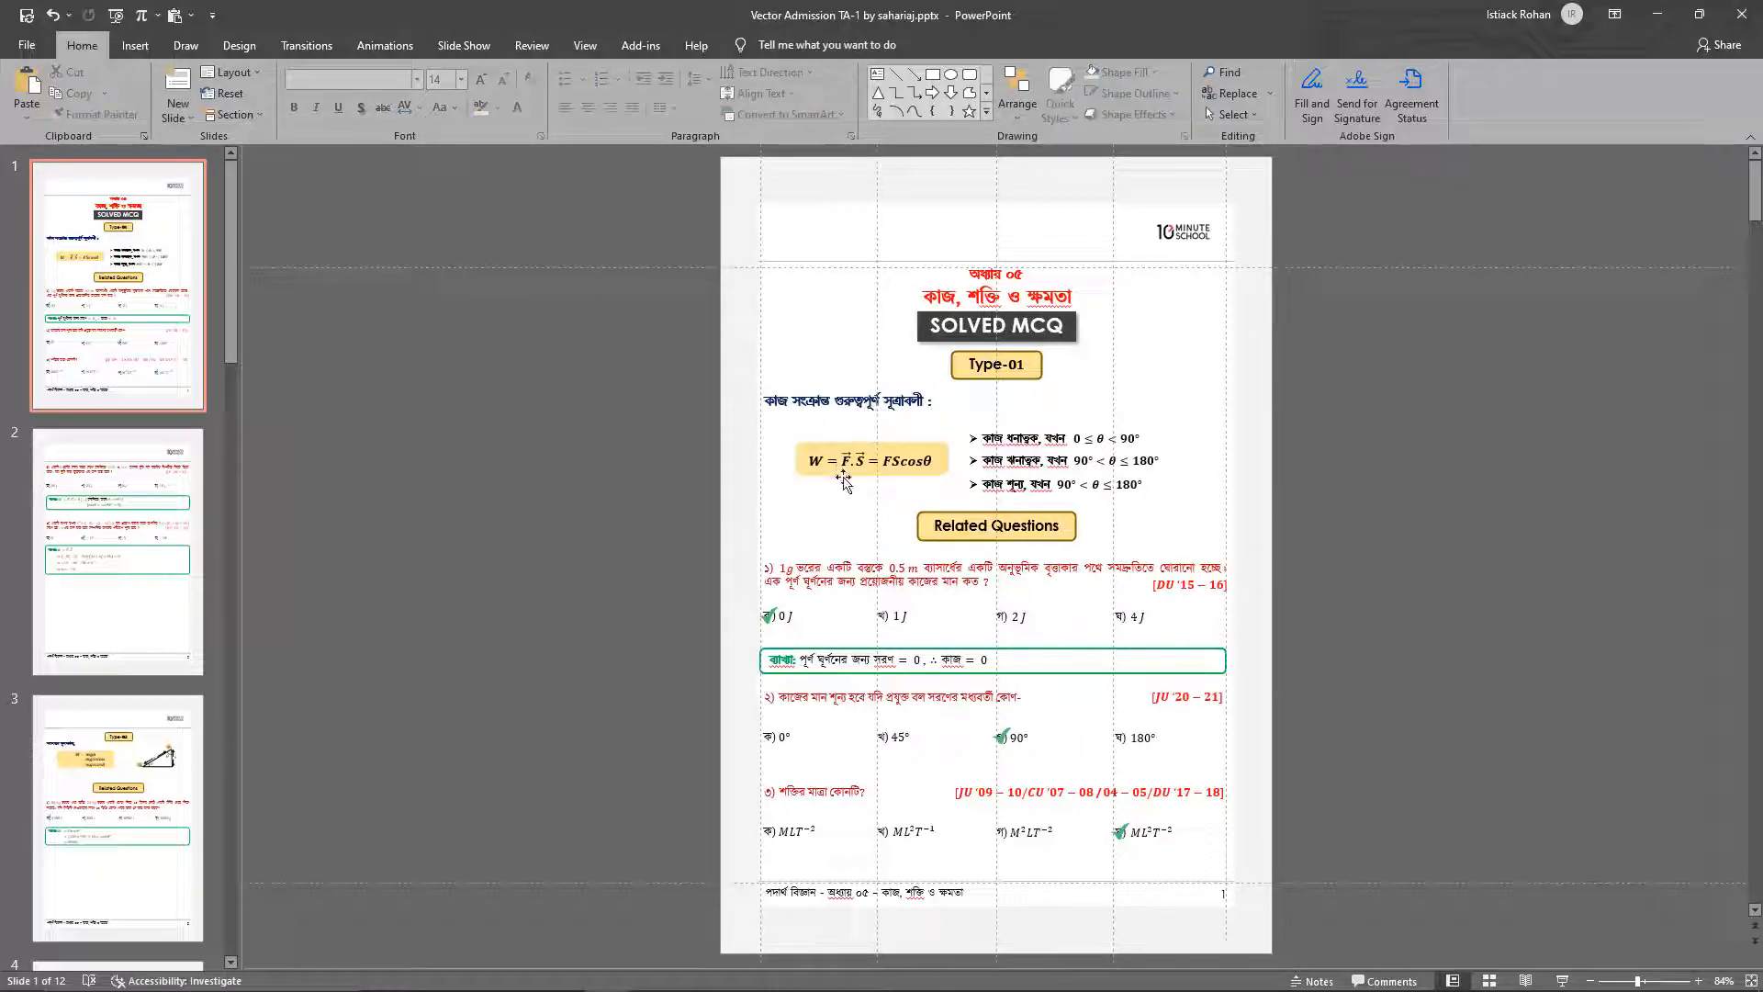
{"action": "left_click", "coordinate": [832, 463]}
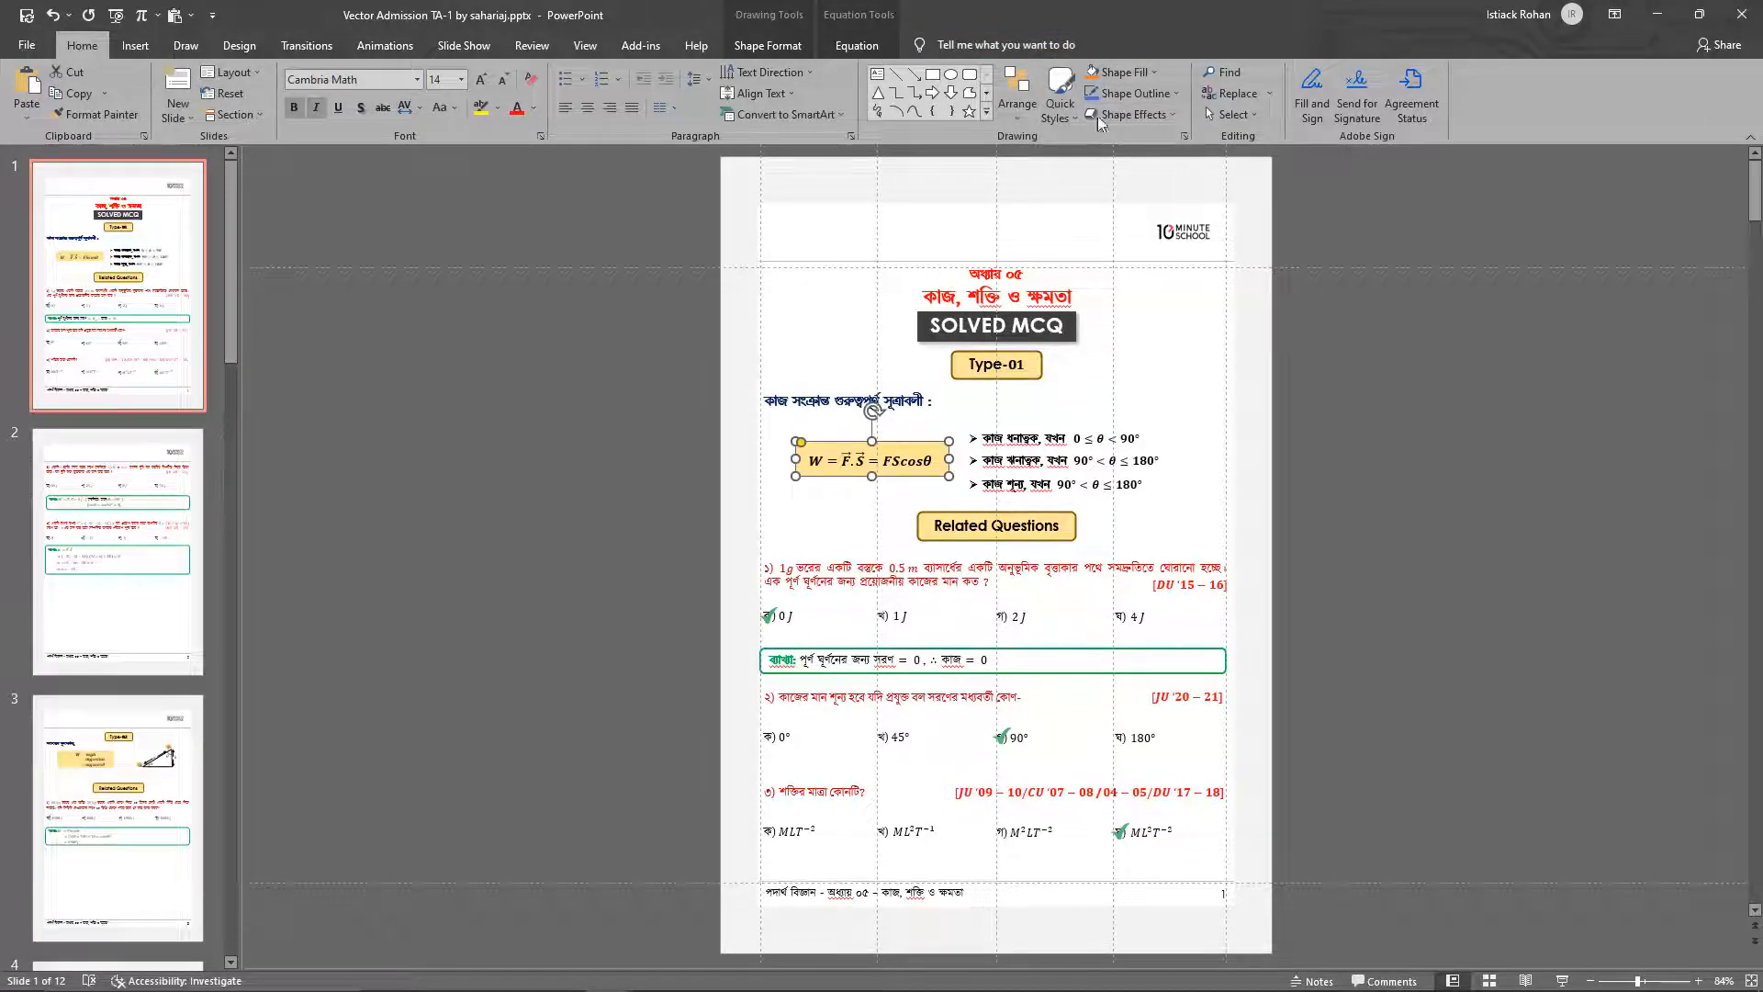
{"action": "left_click", "coordinate": [1120, 74]}
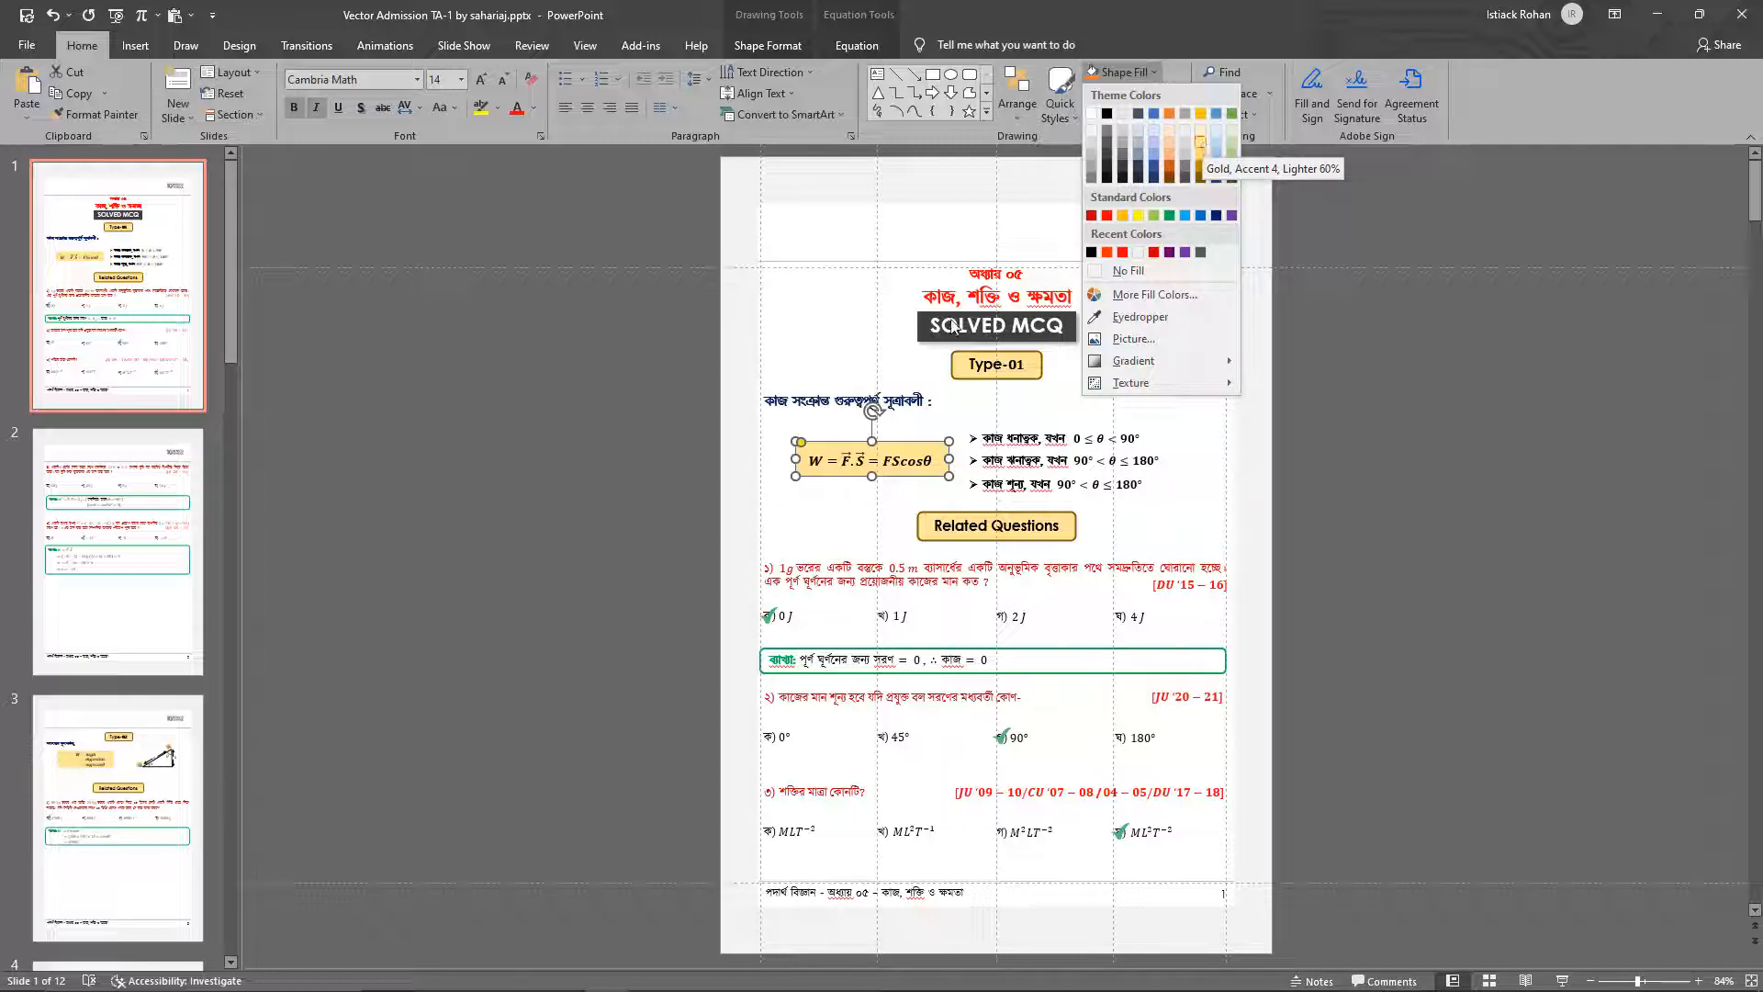
{"action": "left_click", "coordinate": [693, 487]}
{"action": "left_click", "coordinate": [820, 494]}
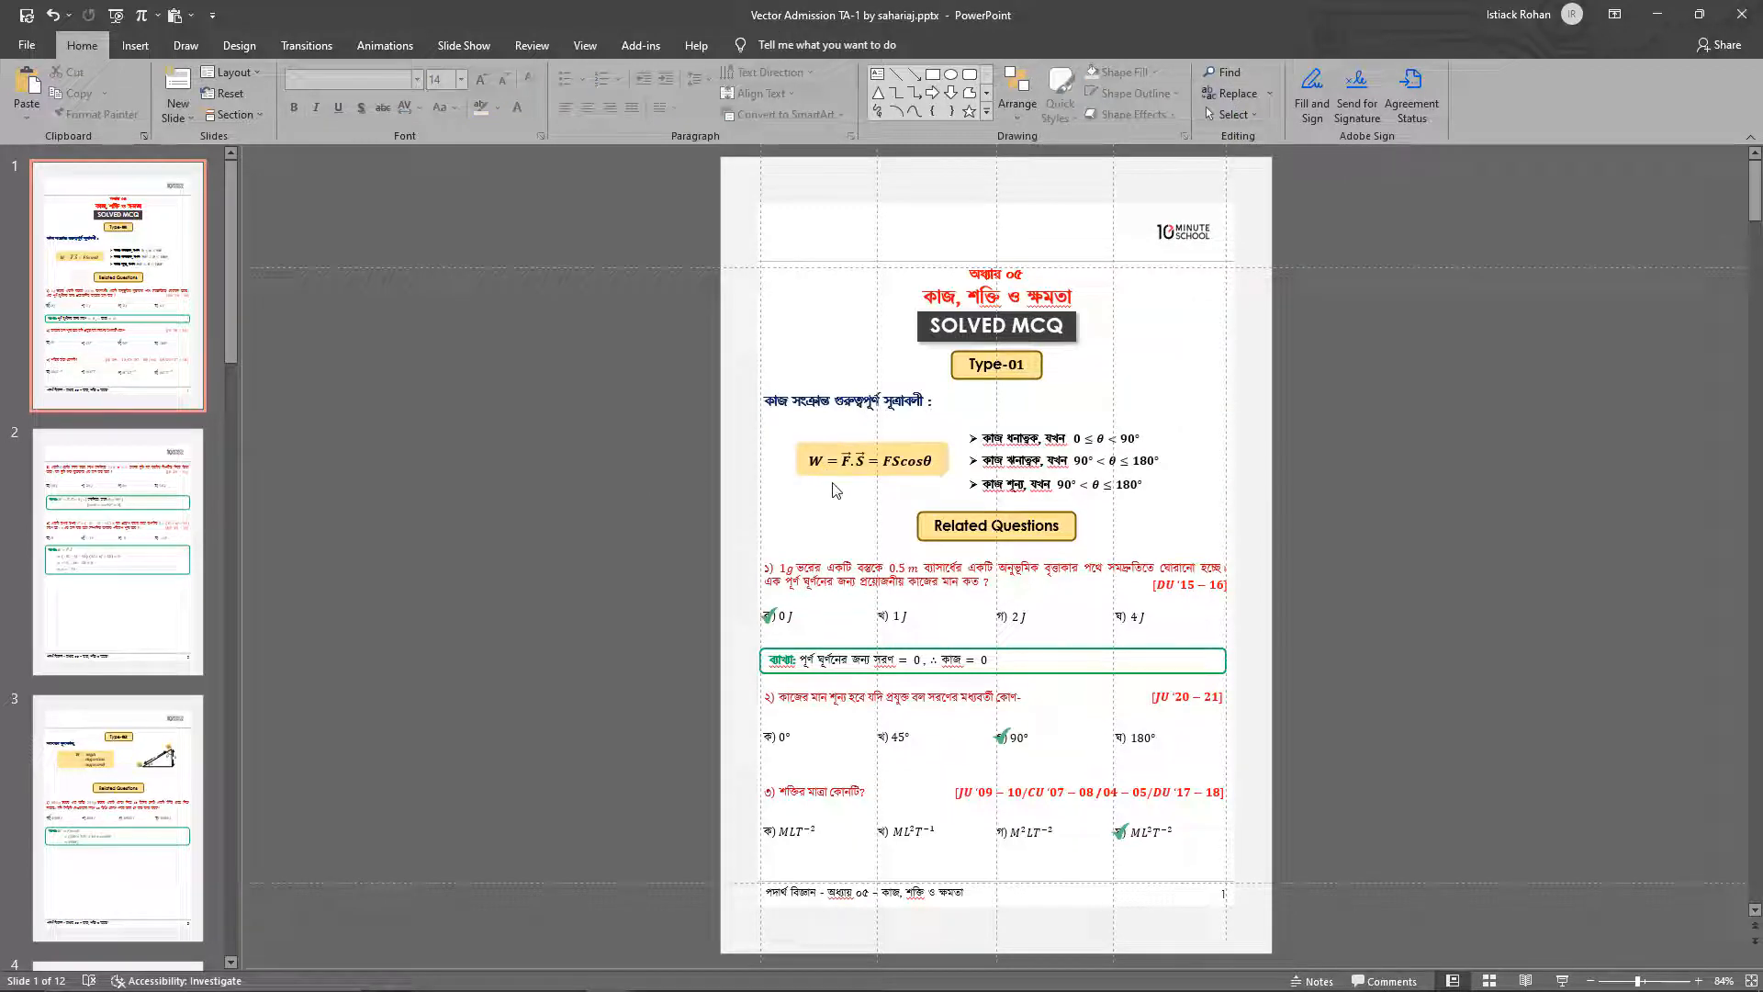
Check which rectangle shape type is used for the work formula box on slide 1
{"action": "left_click", "coordinate": [832, 472]}
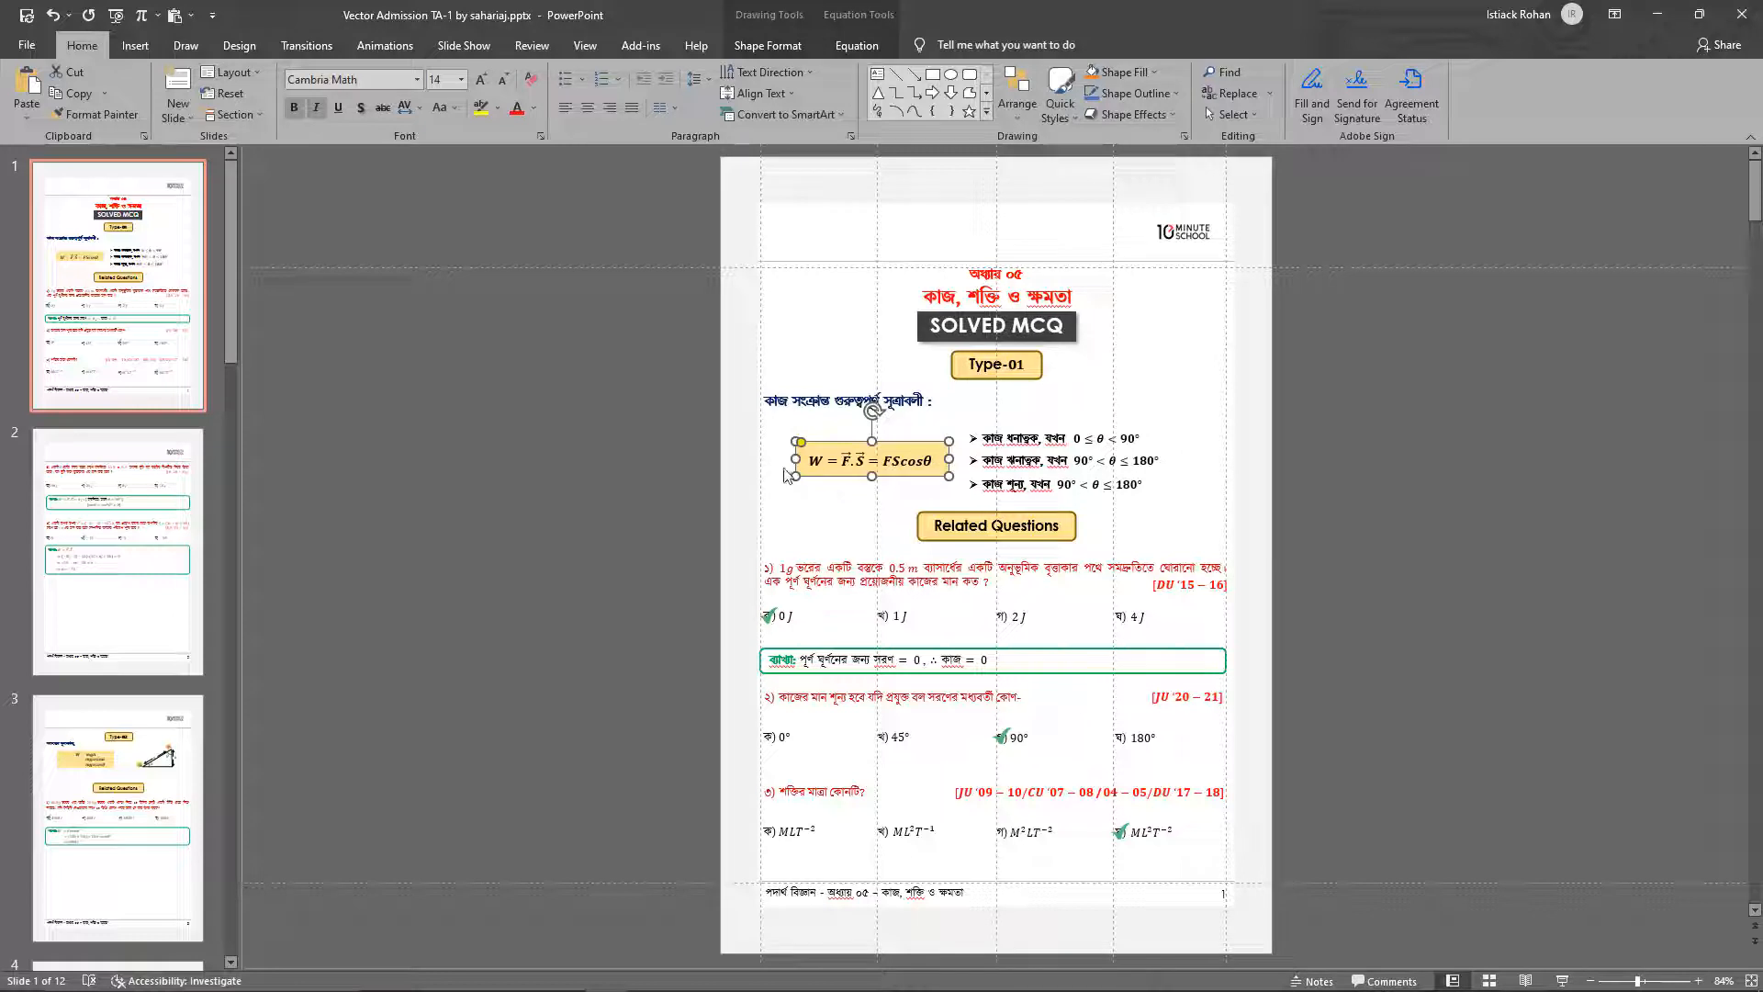
{"action": "left_click", "coordinate": [768, 45]}
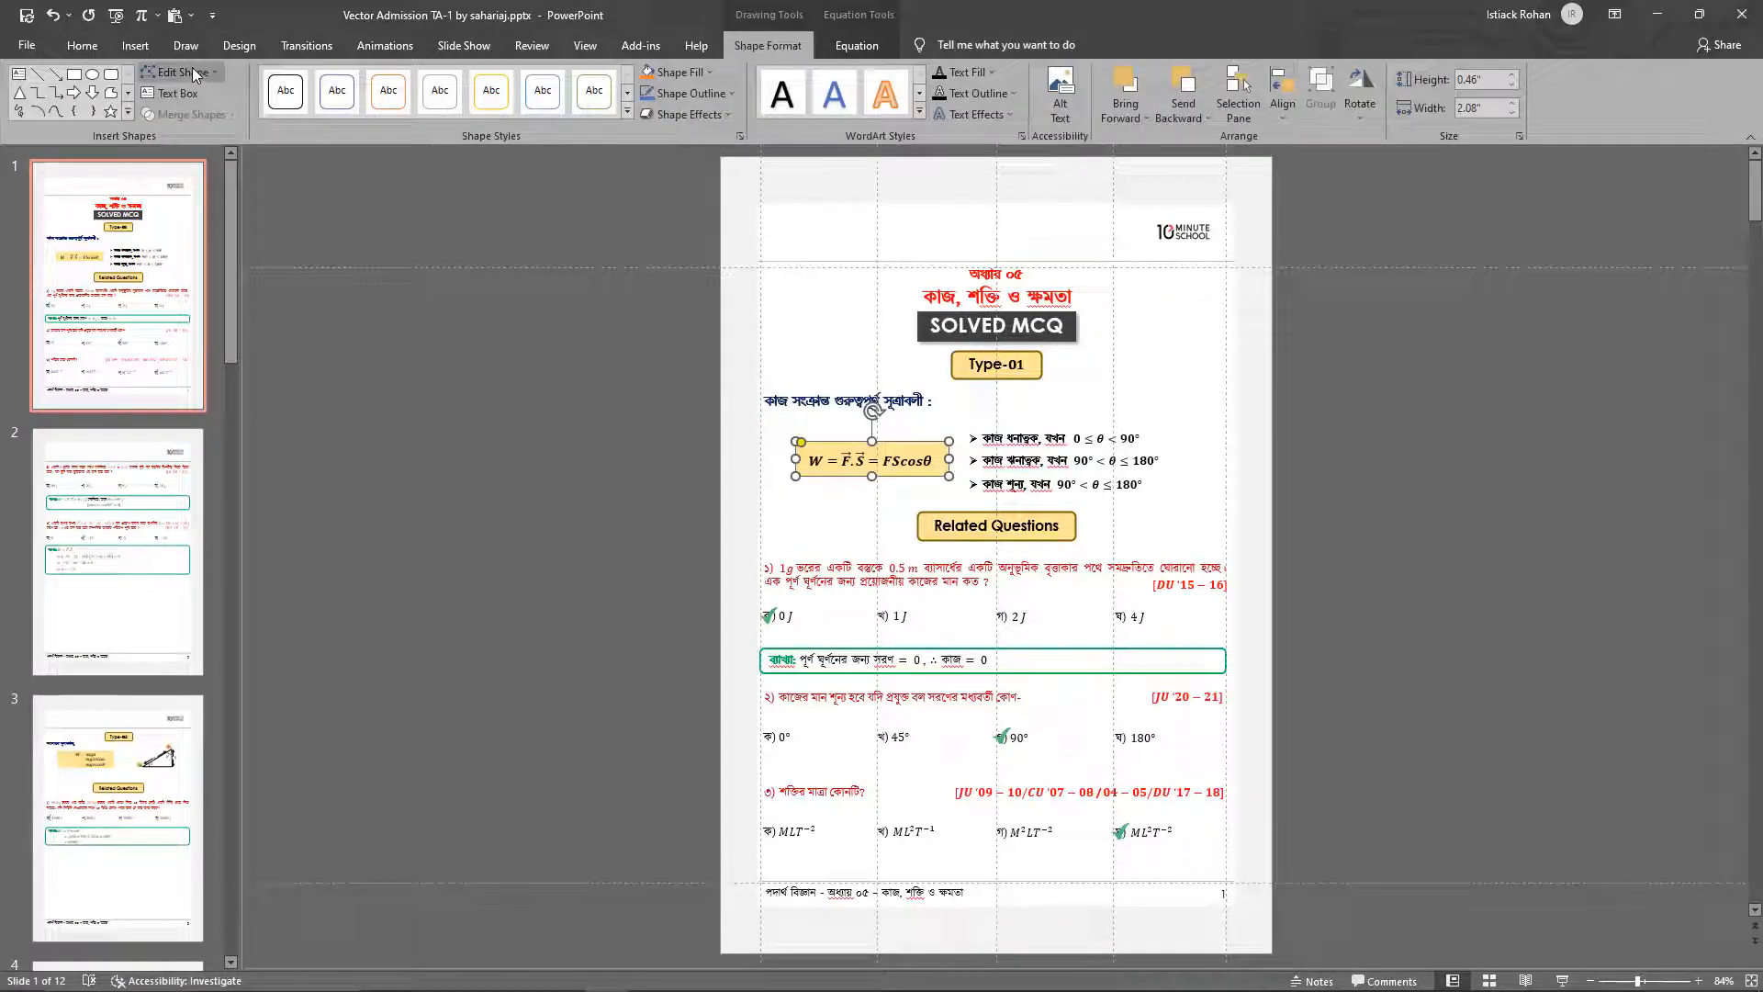
{"action": "left_click", "coordinate": [191, 72]}
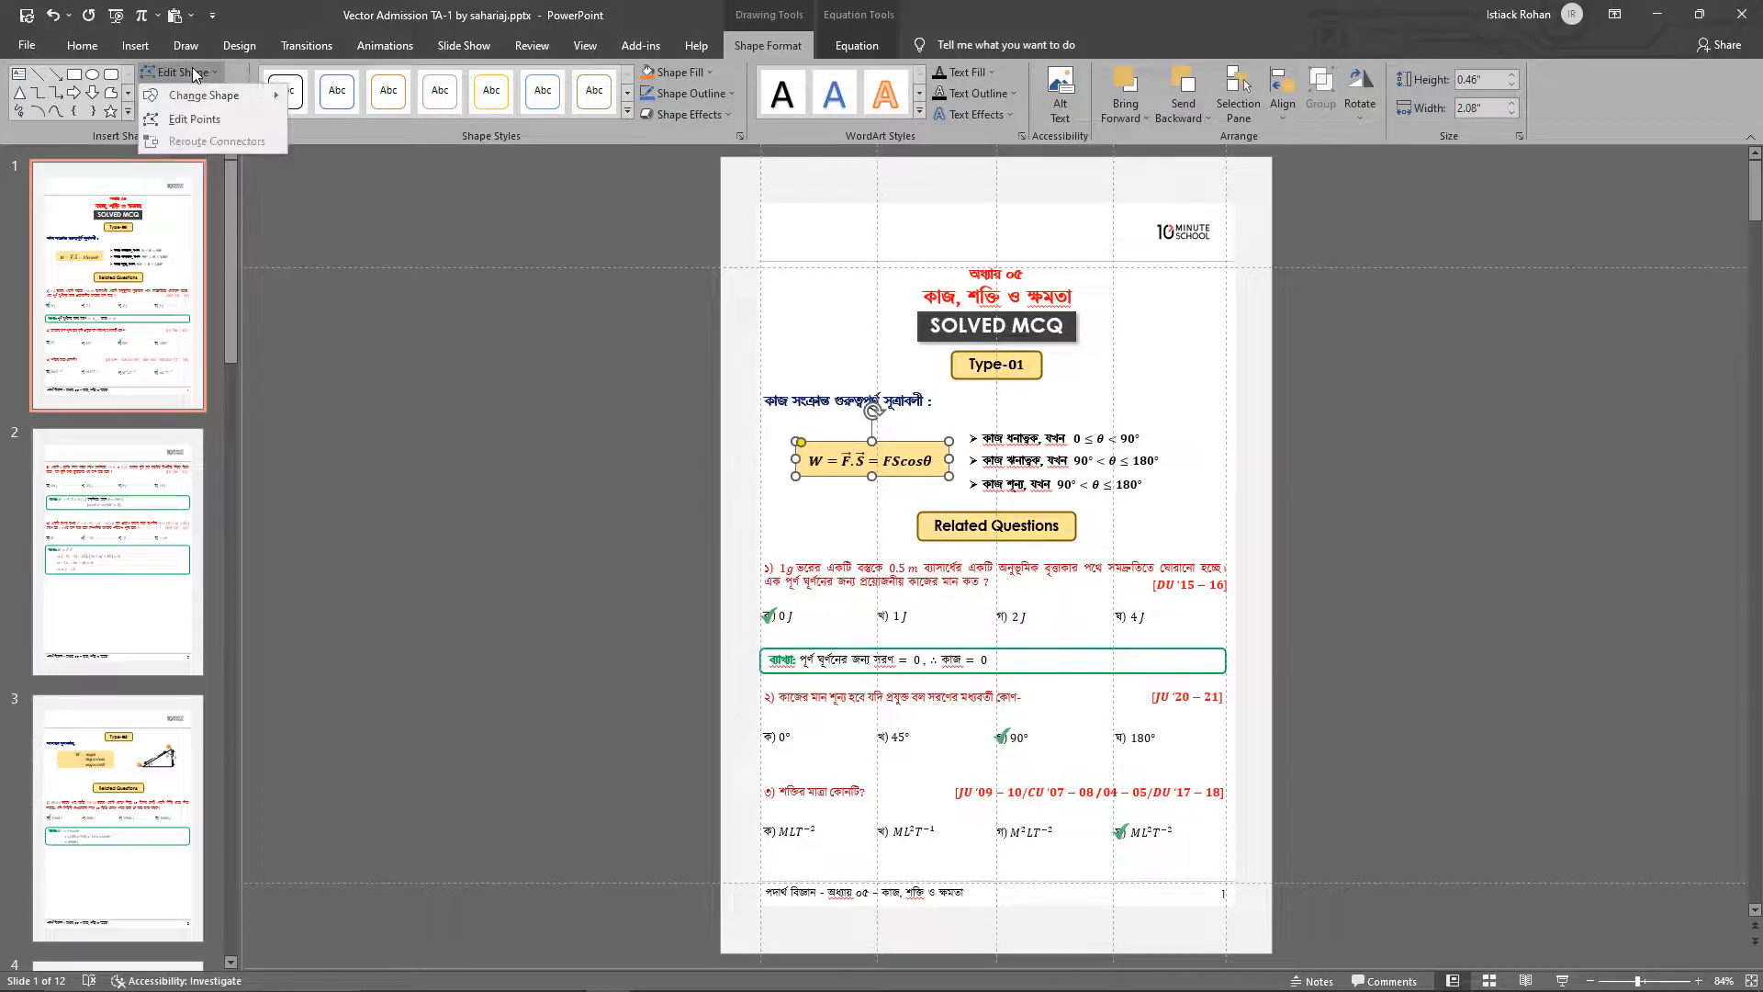
{"action": "mouse_move", "coordinate": [219, 95]}
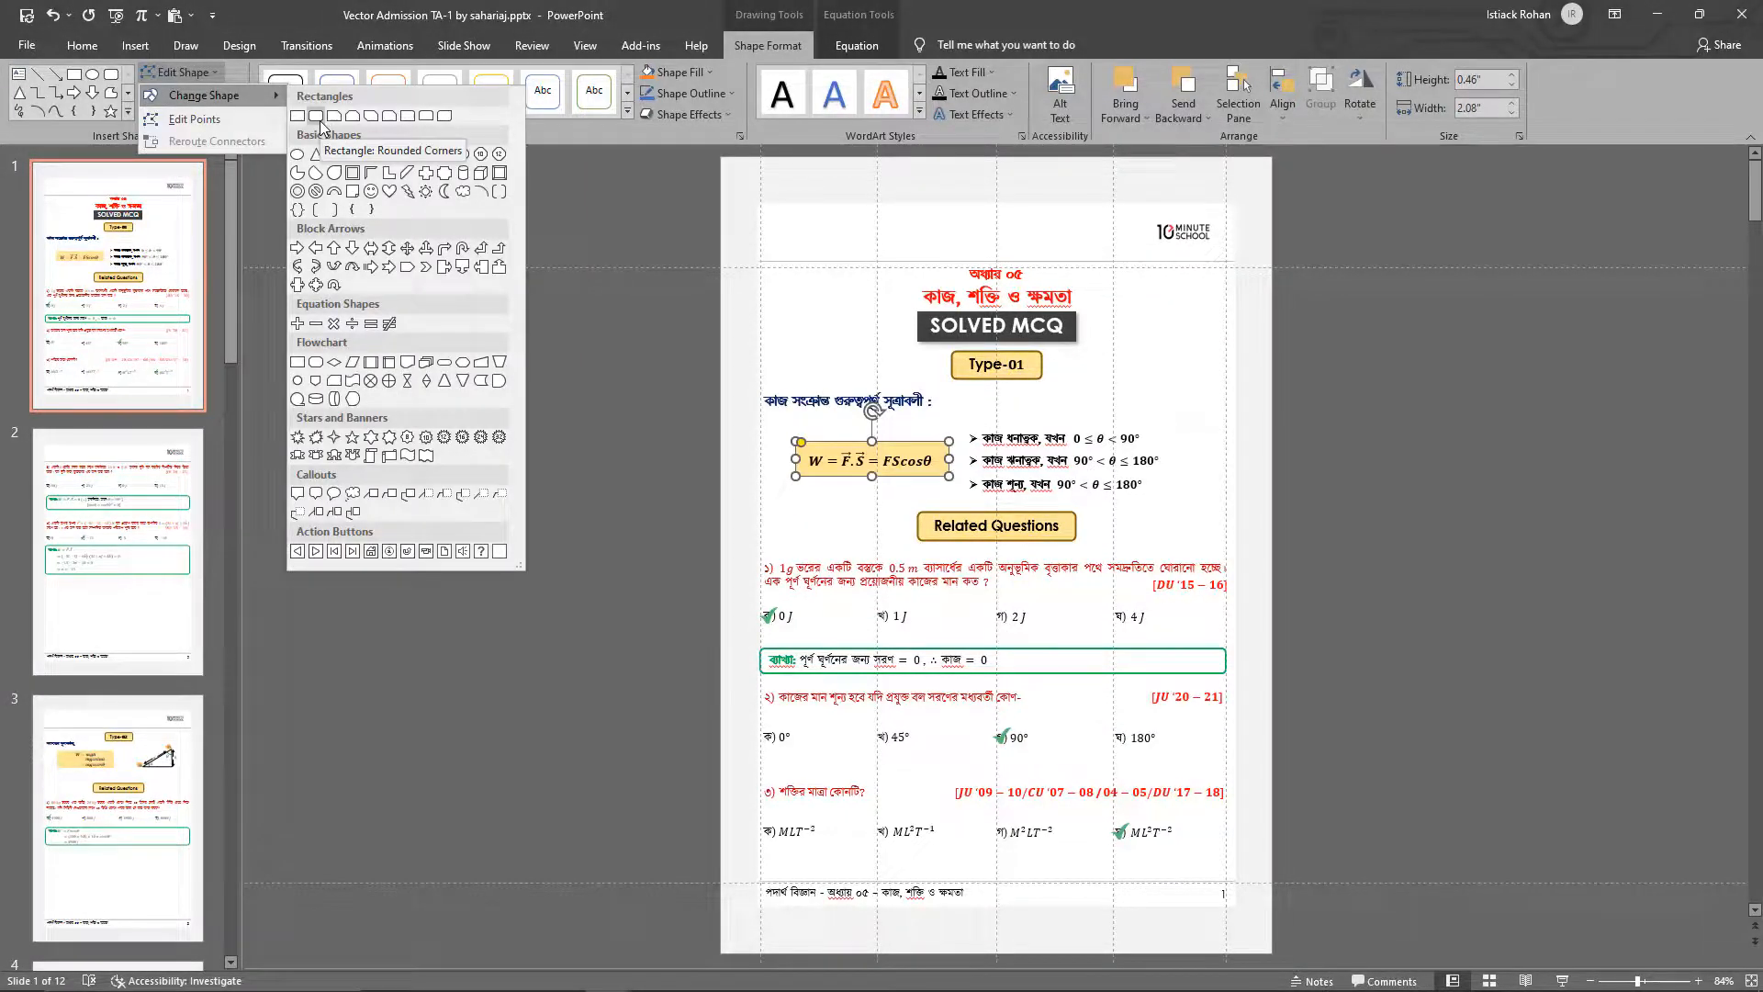
{"action": "left_click", "coordinate": [626, 248]}
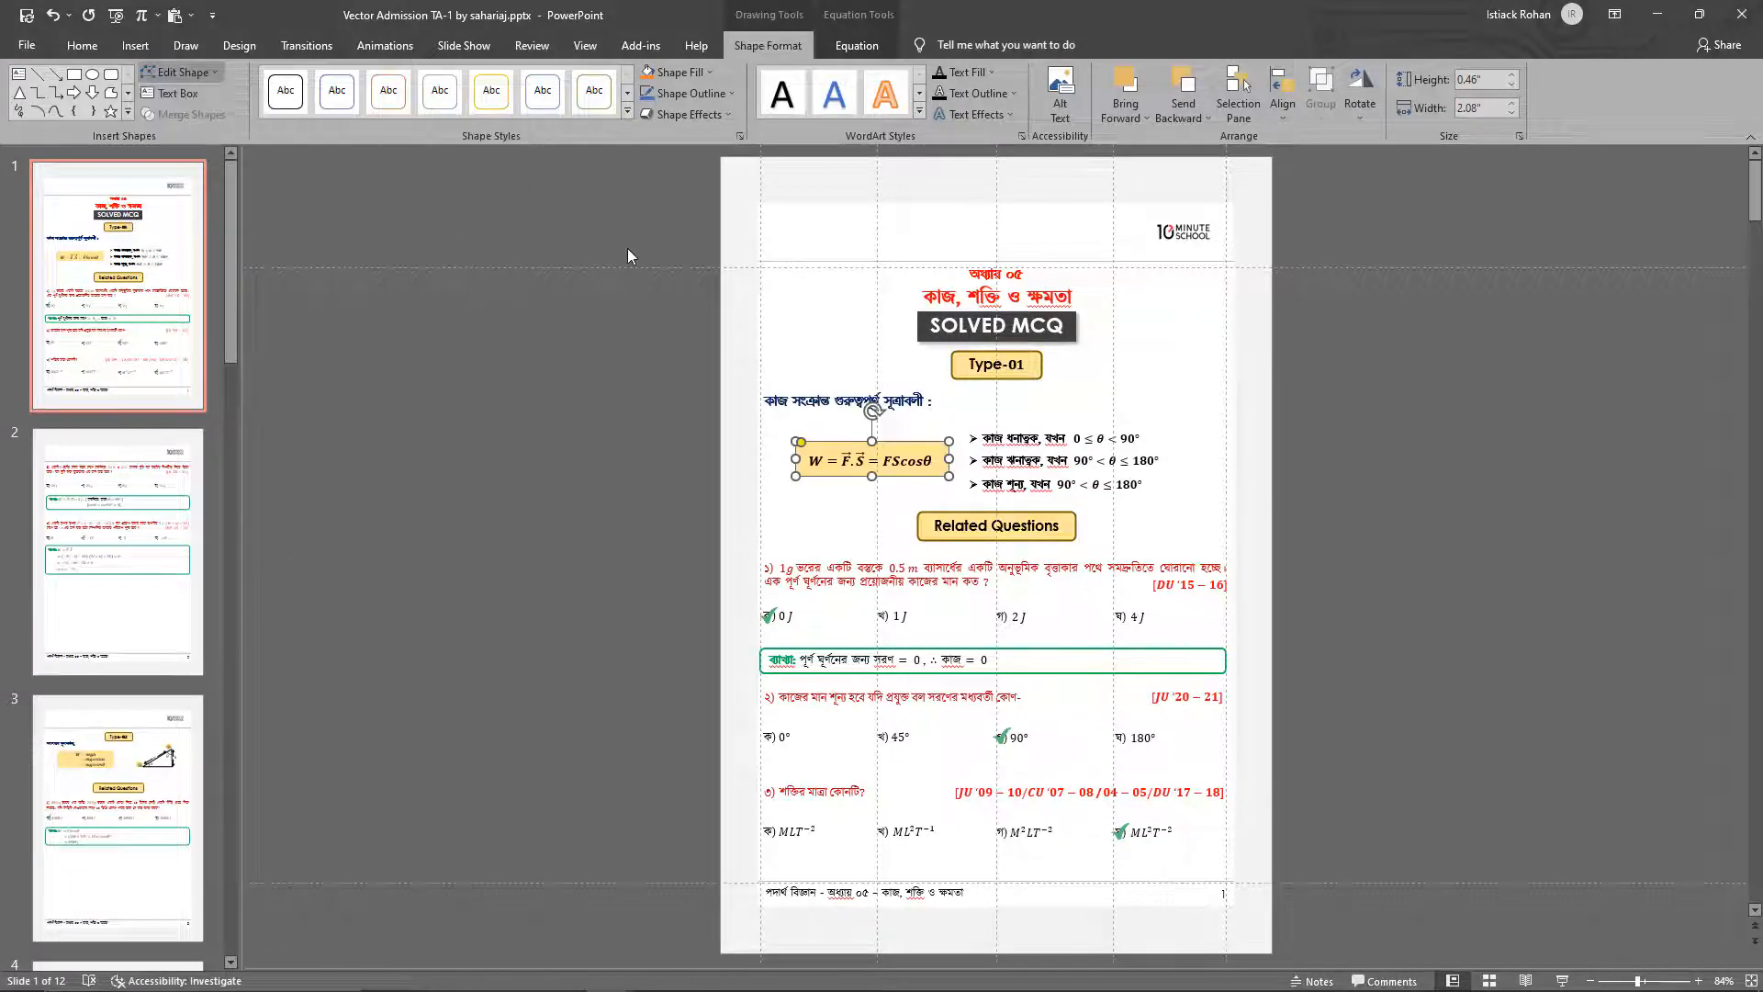
{"action": "left_click", "coordinate": [795, 533]}
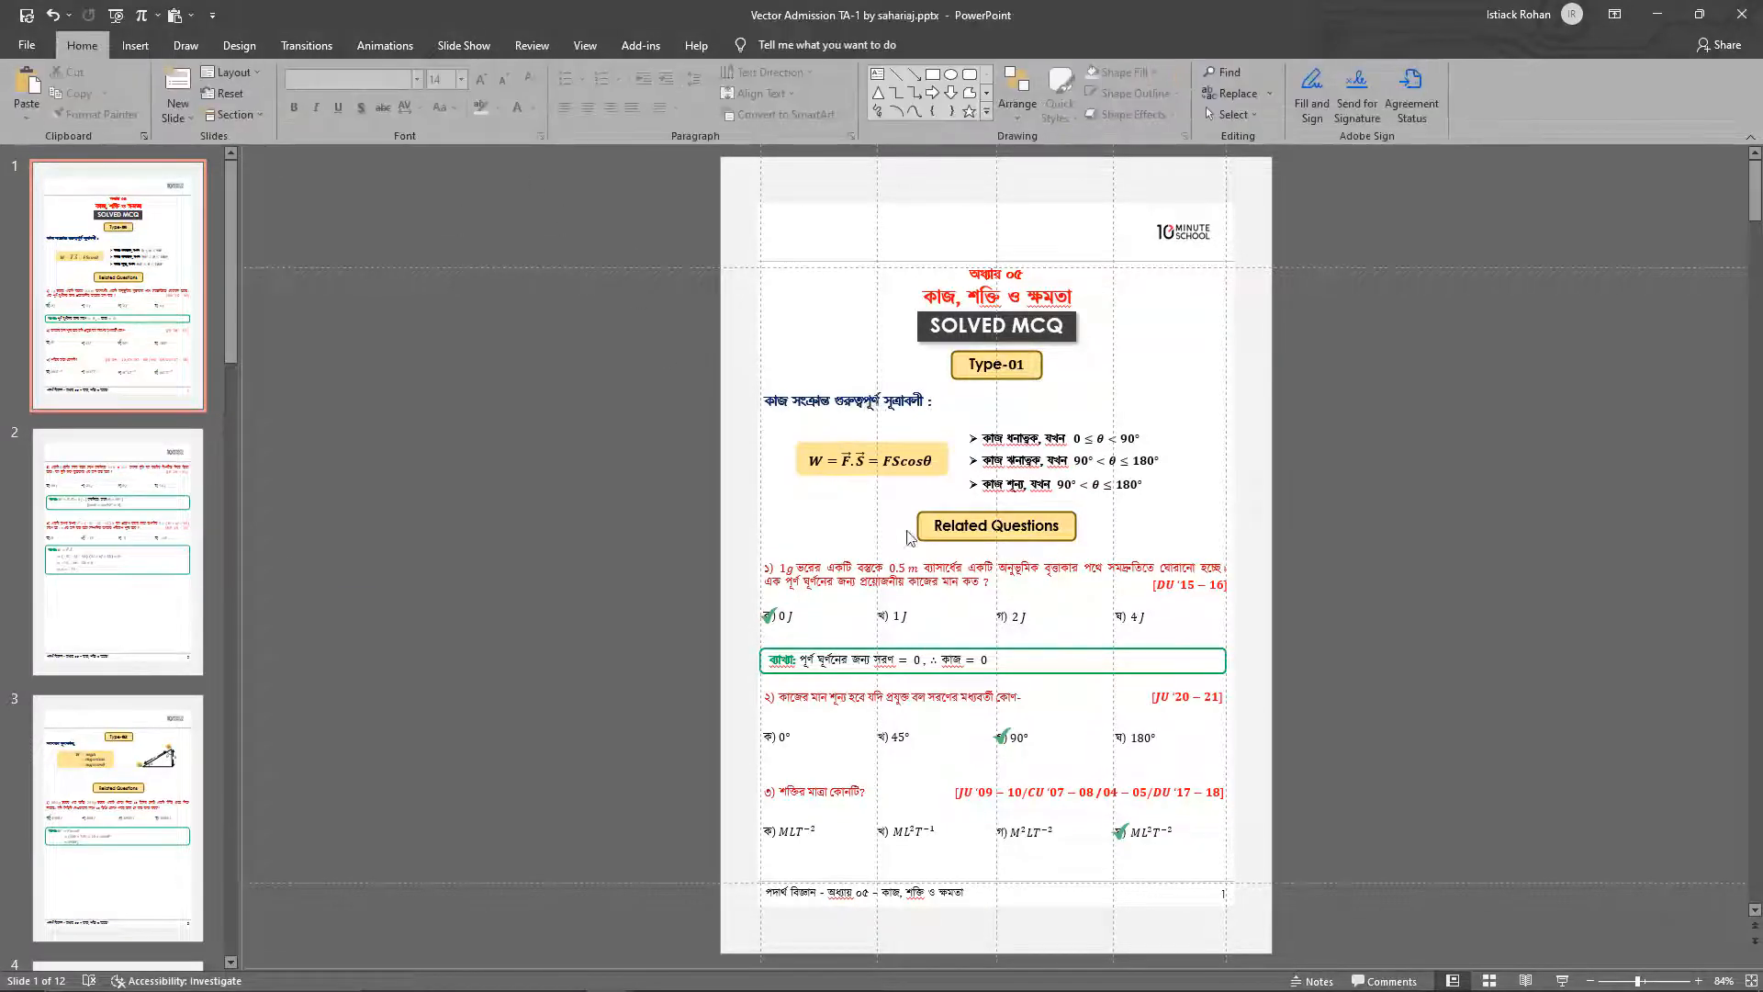
Examine the shapes of the Type-01 and Related Questions labels and check the Type-01 outline's weight options
{"action": "left_click", "coordinate": [1006, 542]}
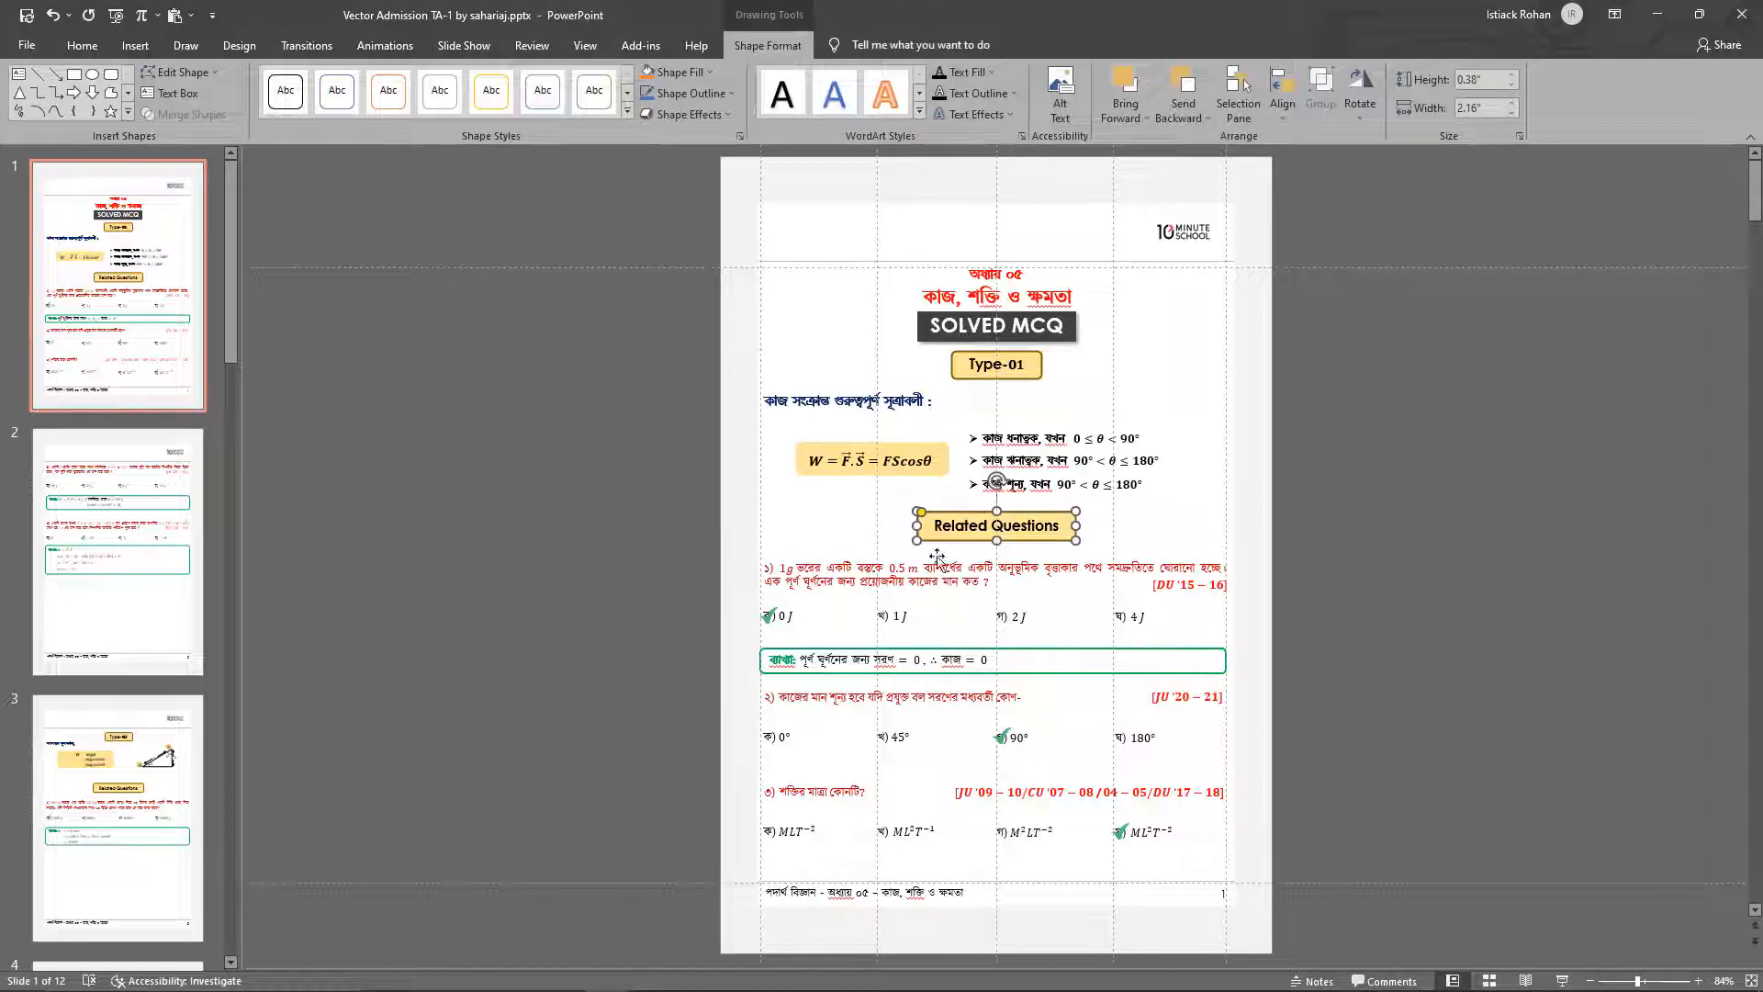
{"action": "left_click", "coordinate": [1001, 377]}
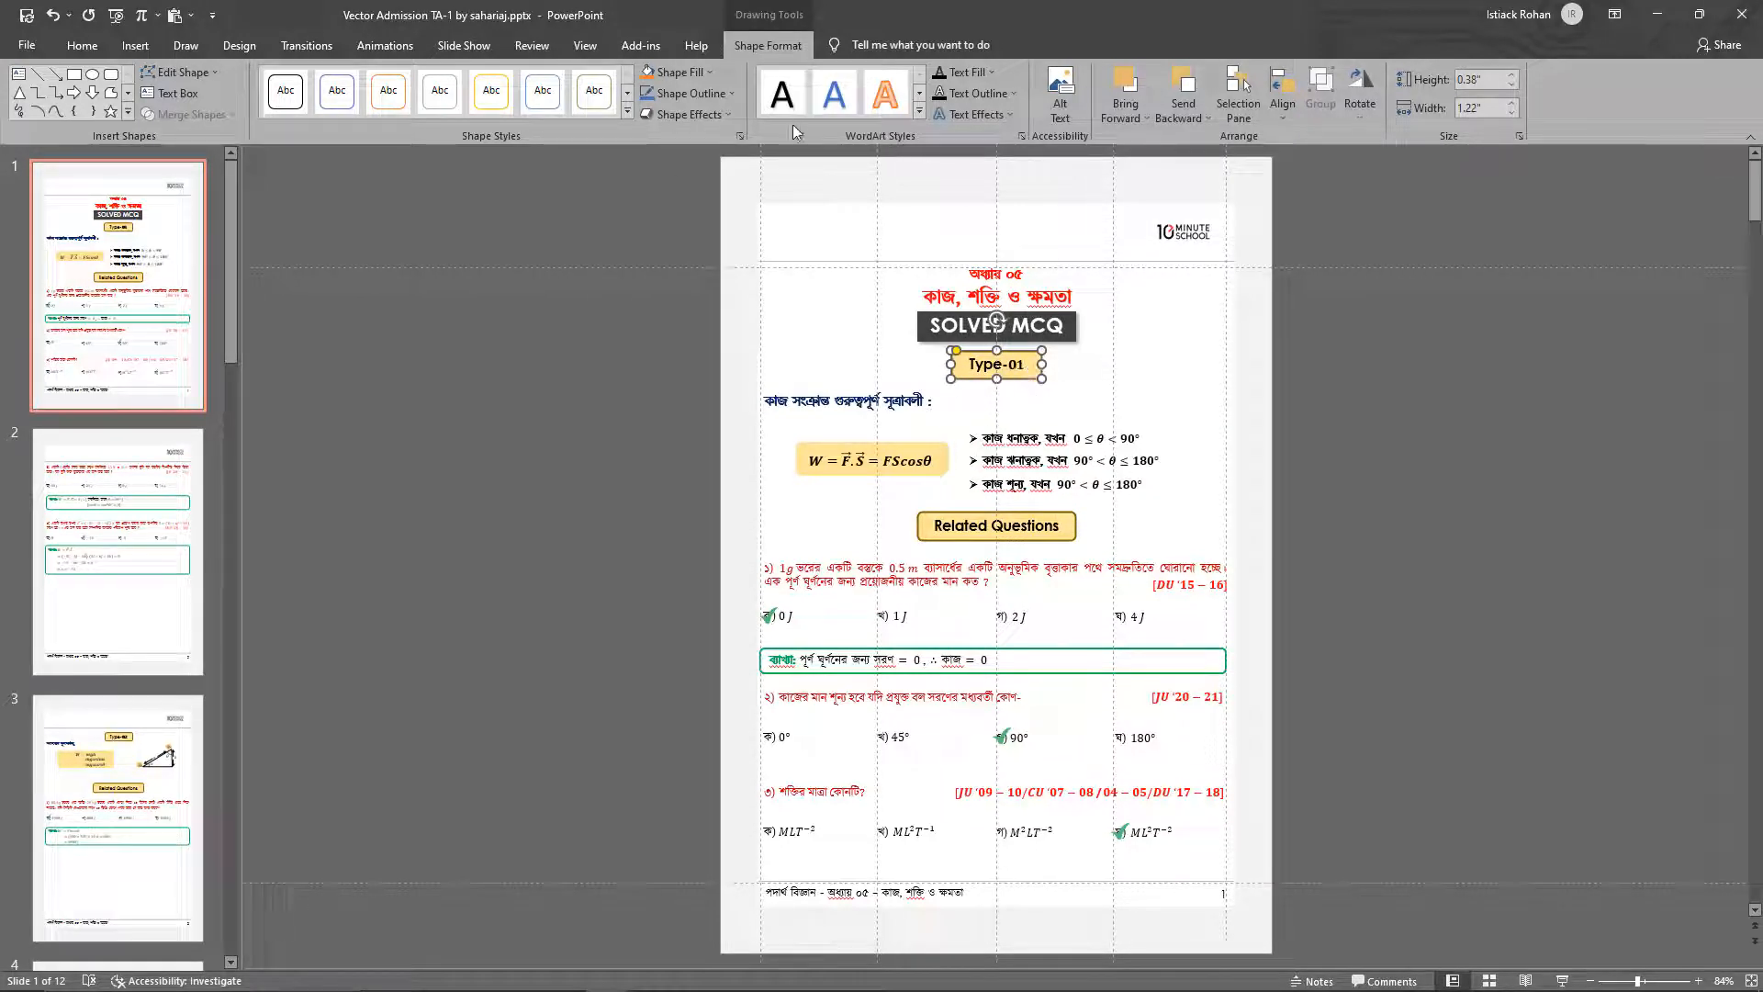
{"action": "left_click", "coordinate": [1132, 382]}
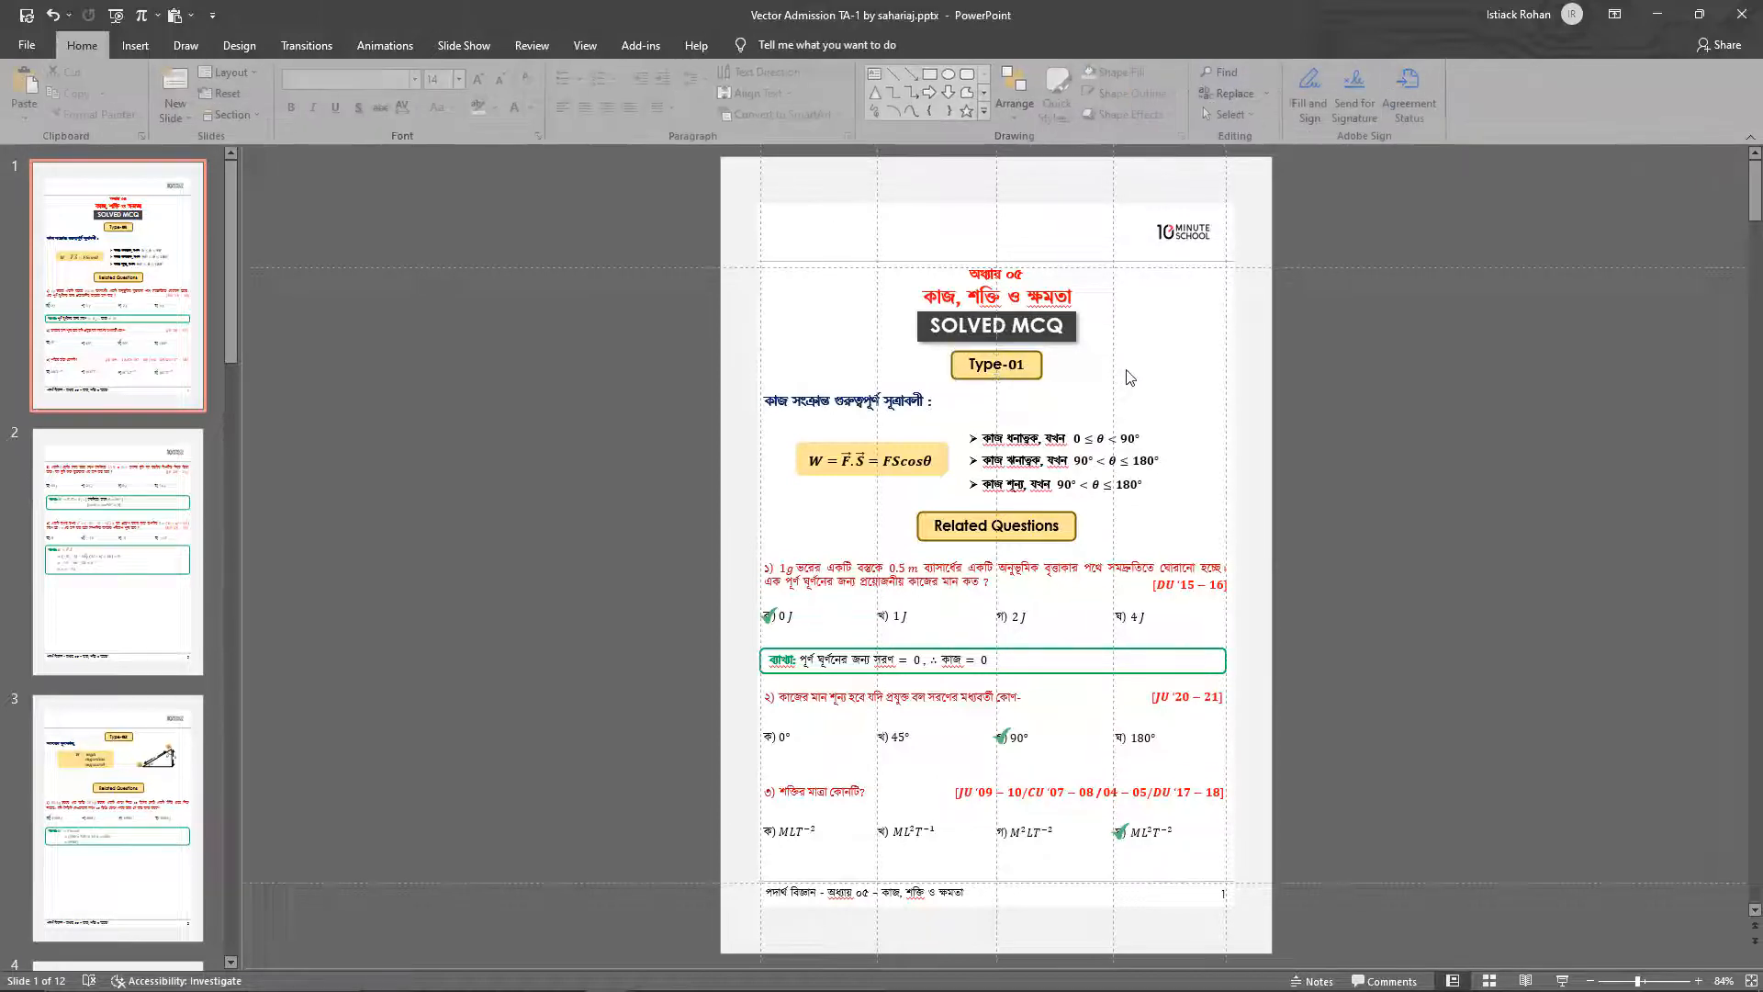
{"action": "left_click", "coordinate": [1041, 365]}
{"action": "left_click", "coordinate": [708, 97]}
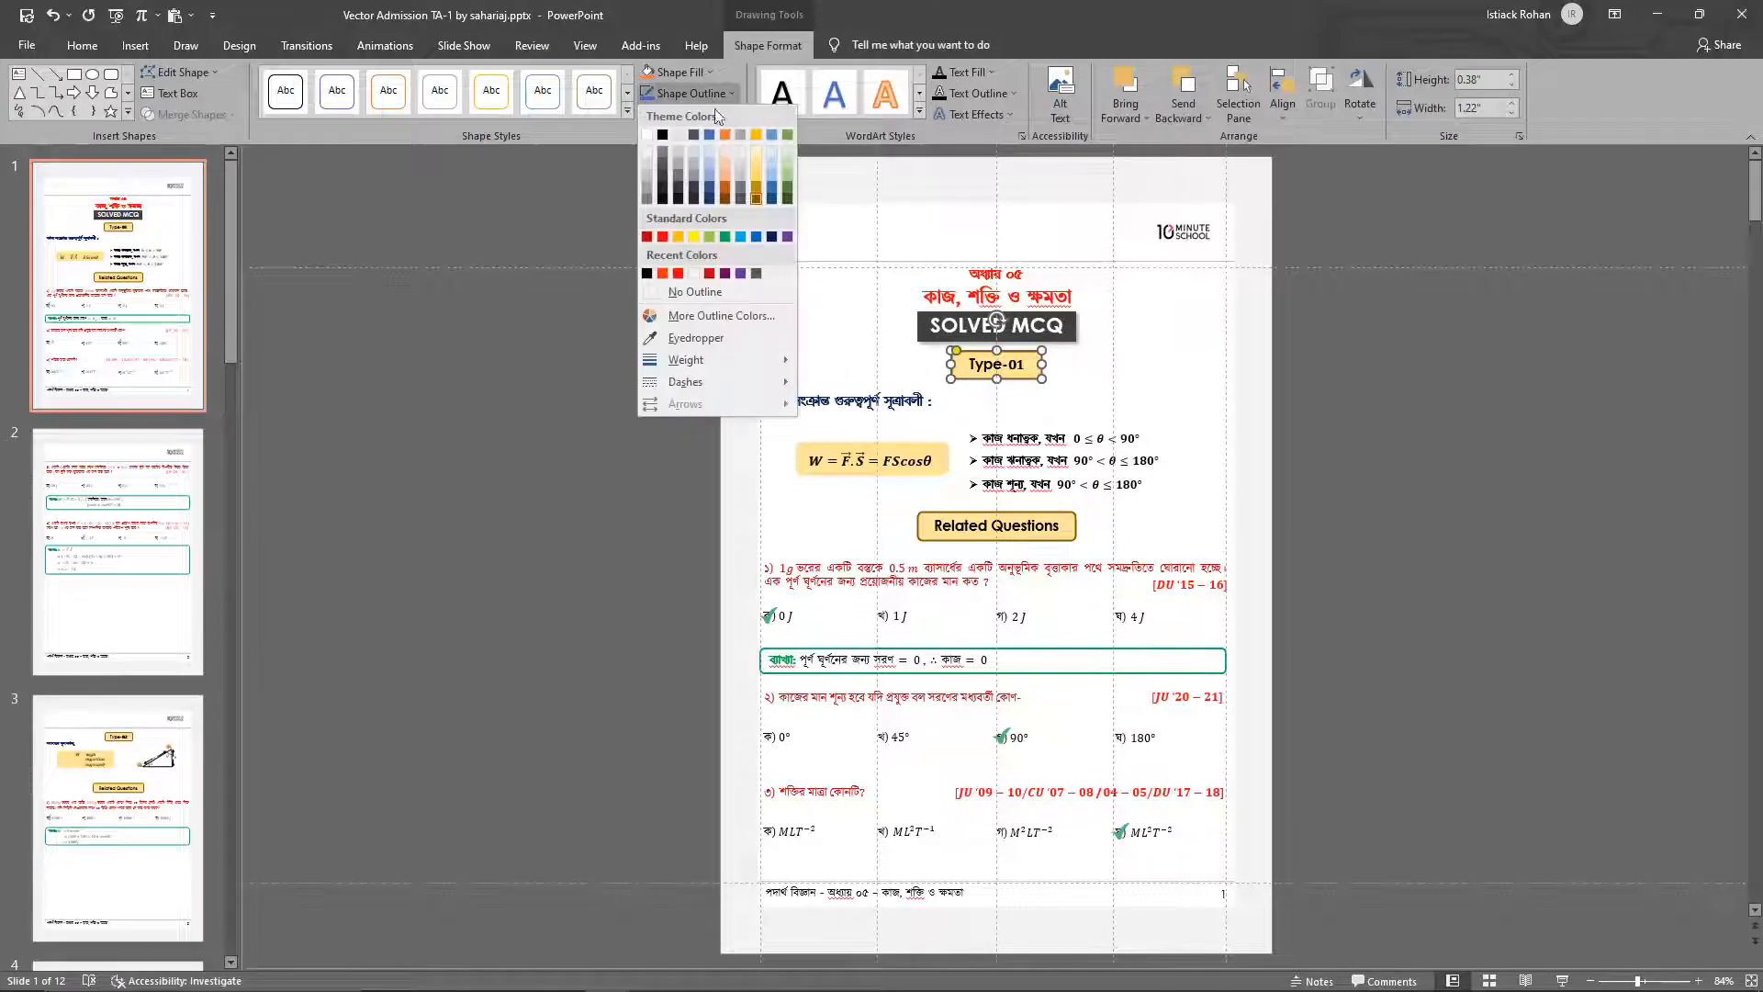
{"action": "mouse_move", "coordinate": [744, 360]}
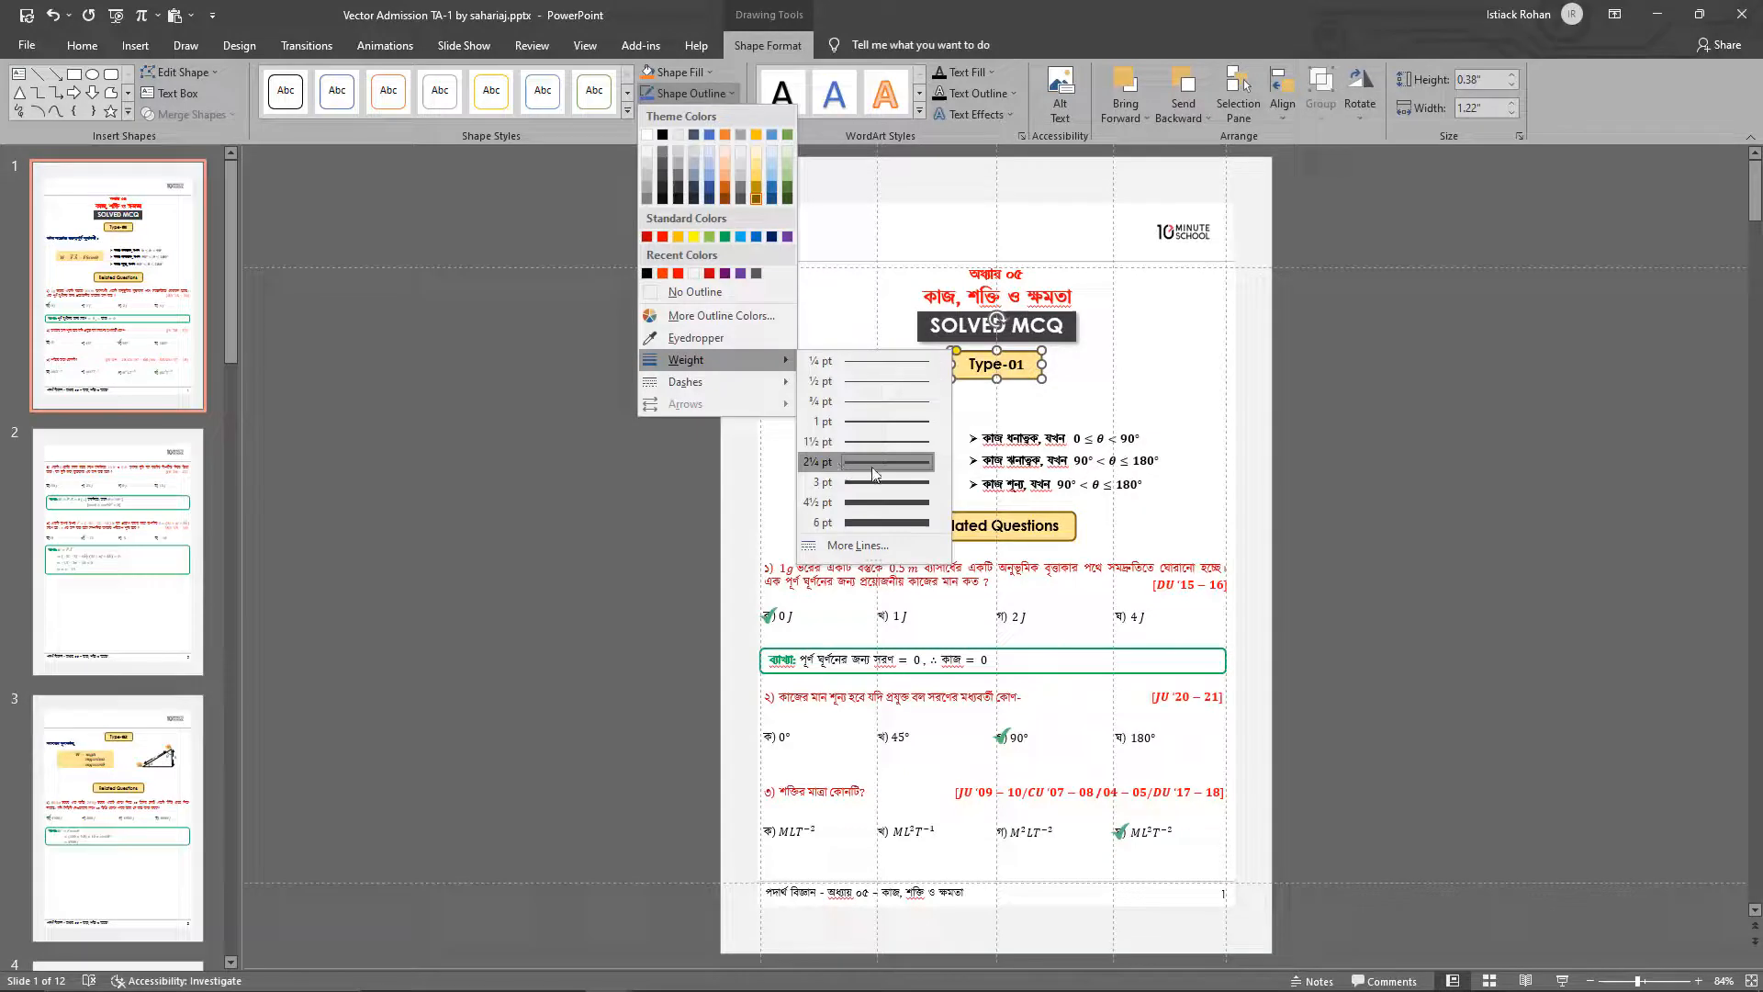
{"action": "left_click", "coordinate": [1216, 453]}
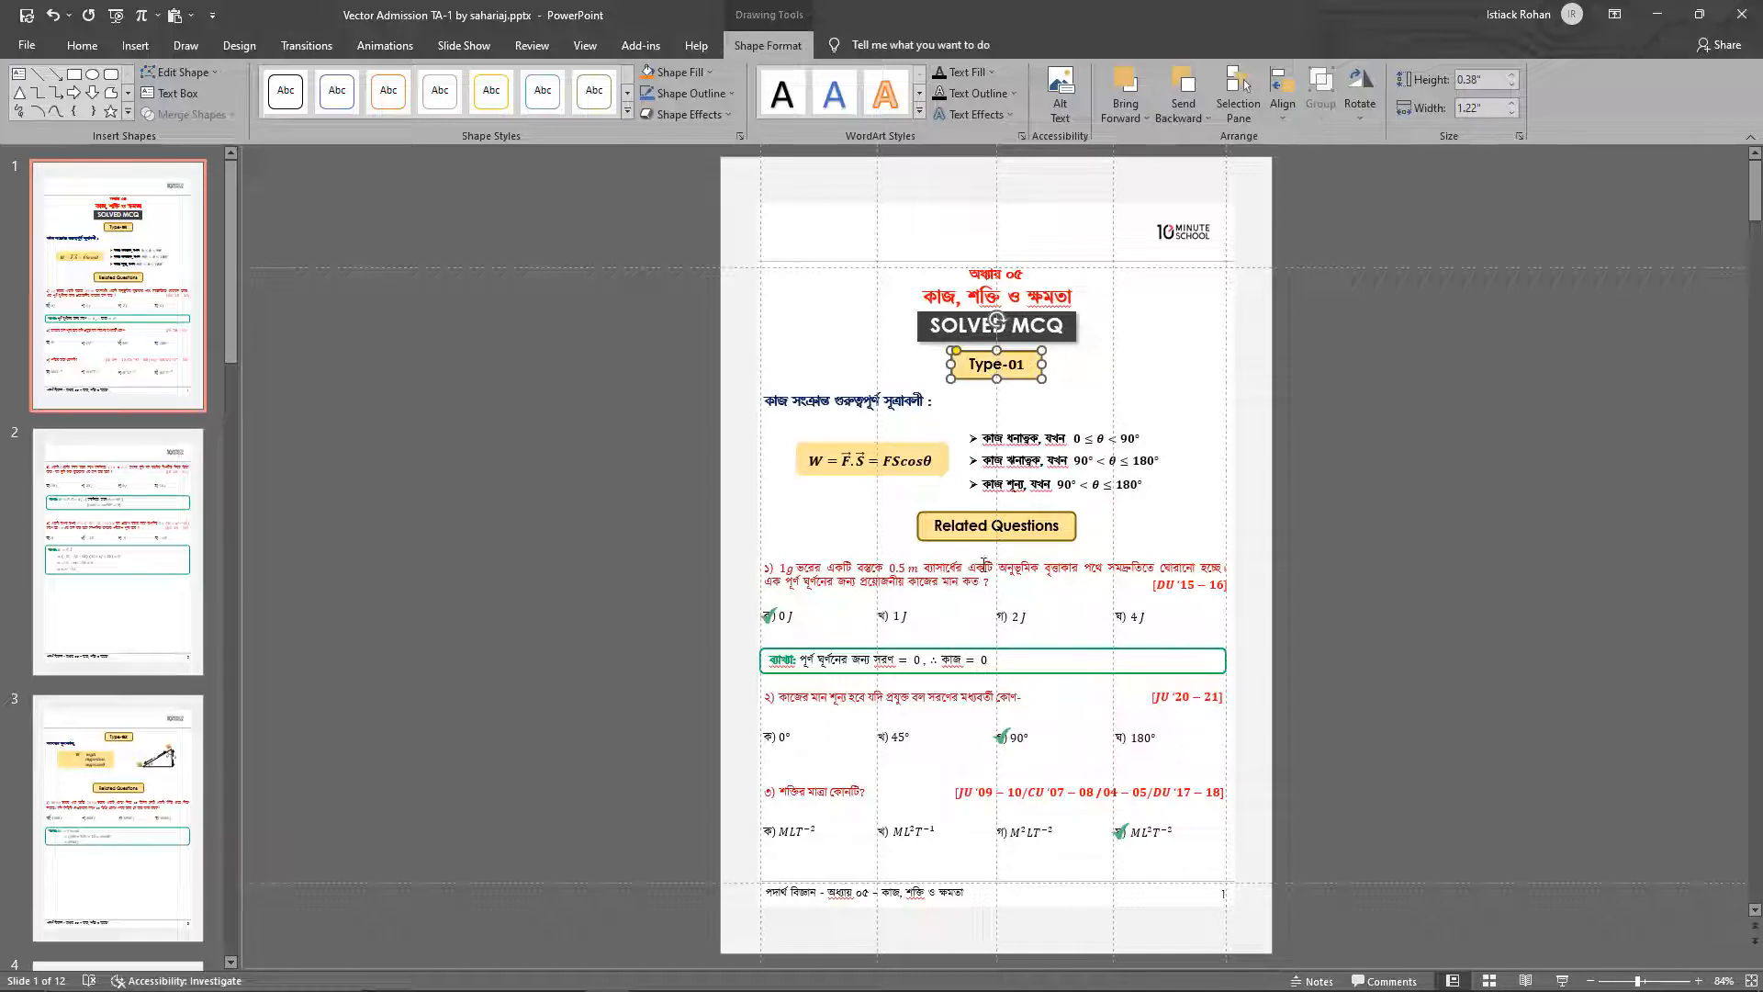
{"action": "left_click", "coordinate": [992, 531]}
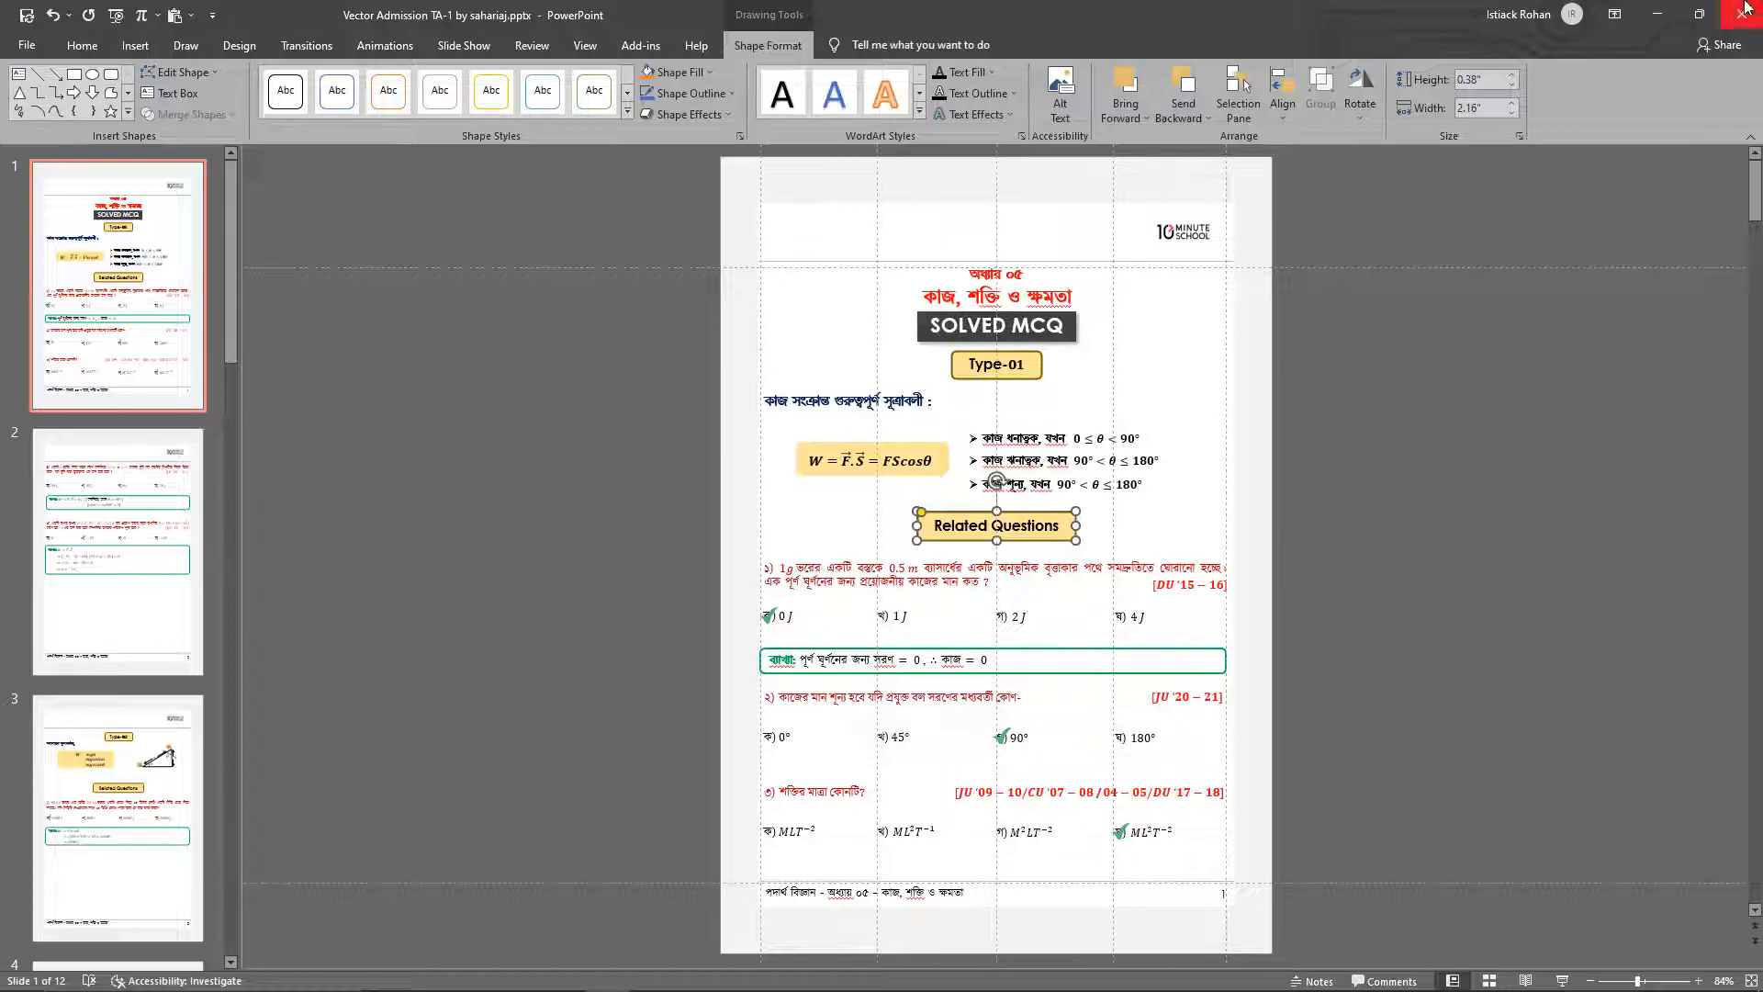
Switch to the browser and arrange the handwritten Vector Admission TA-1.pdf side by side with the presentation
{"action": "left_click", "coordinate": [1699, 13]}
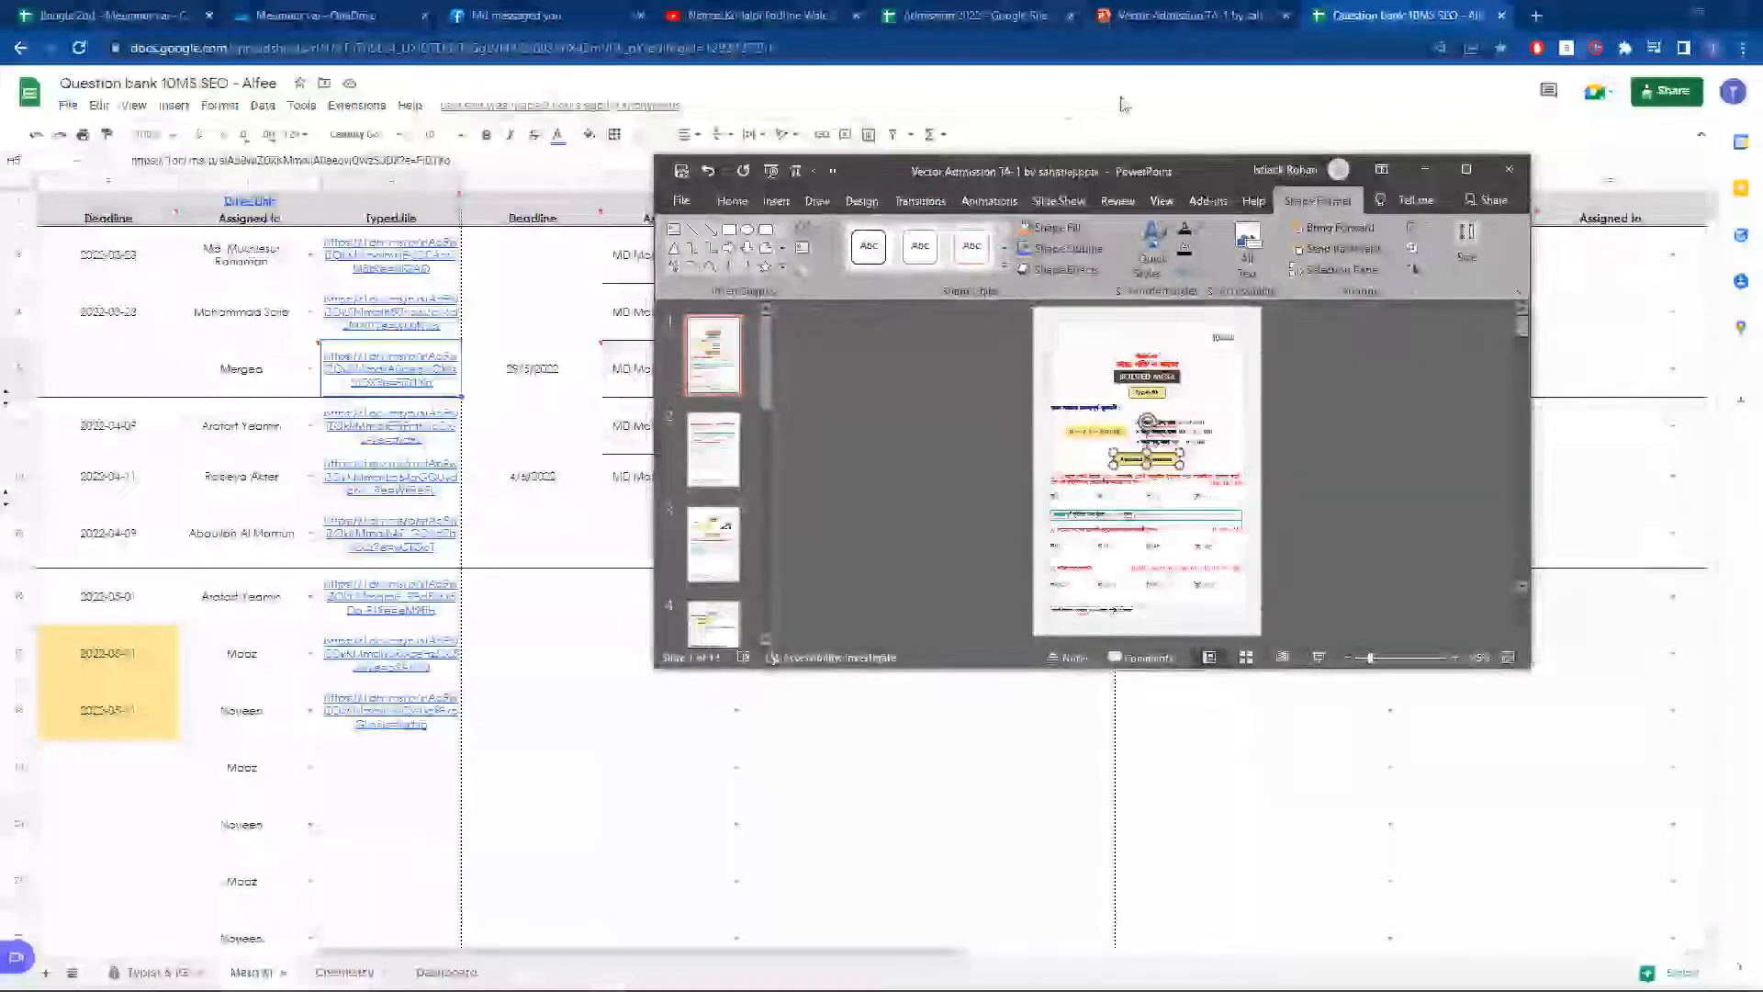
{"action": "left_click", "coordinate": [1166, 20]}
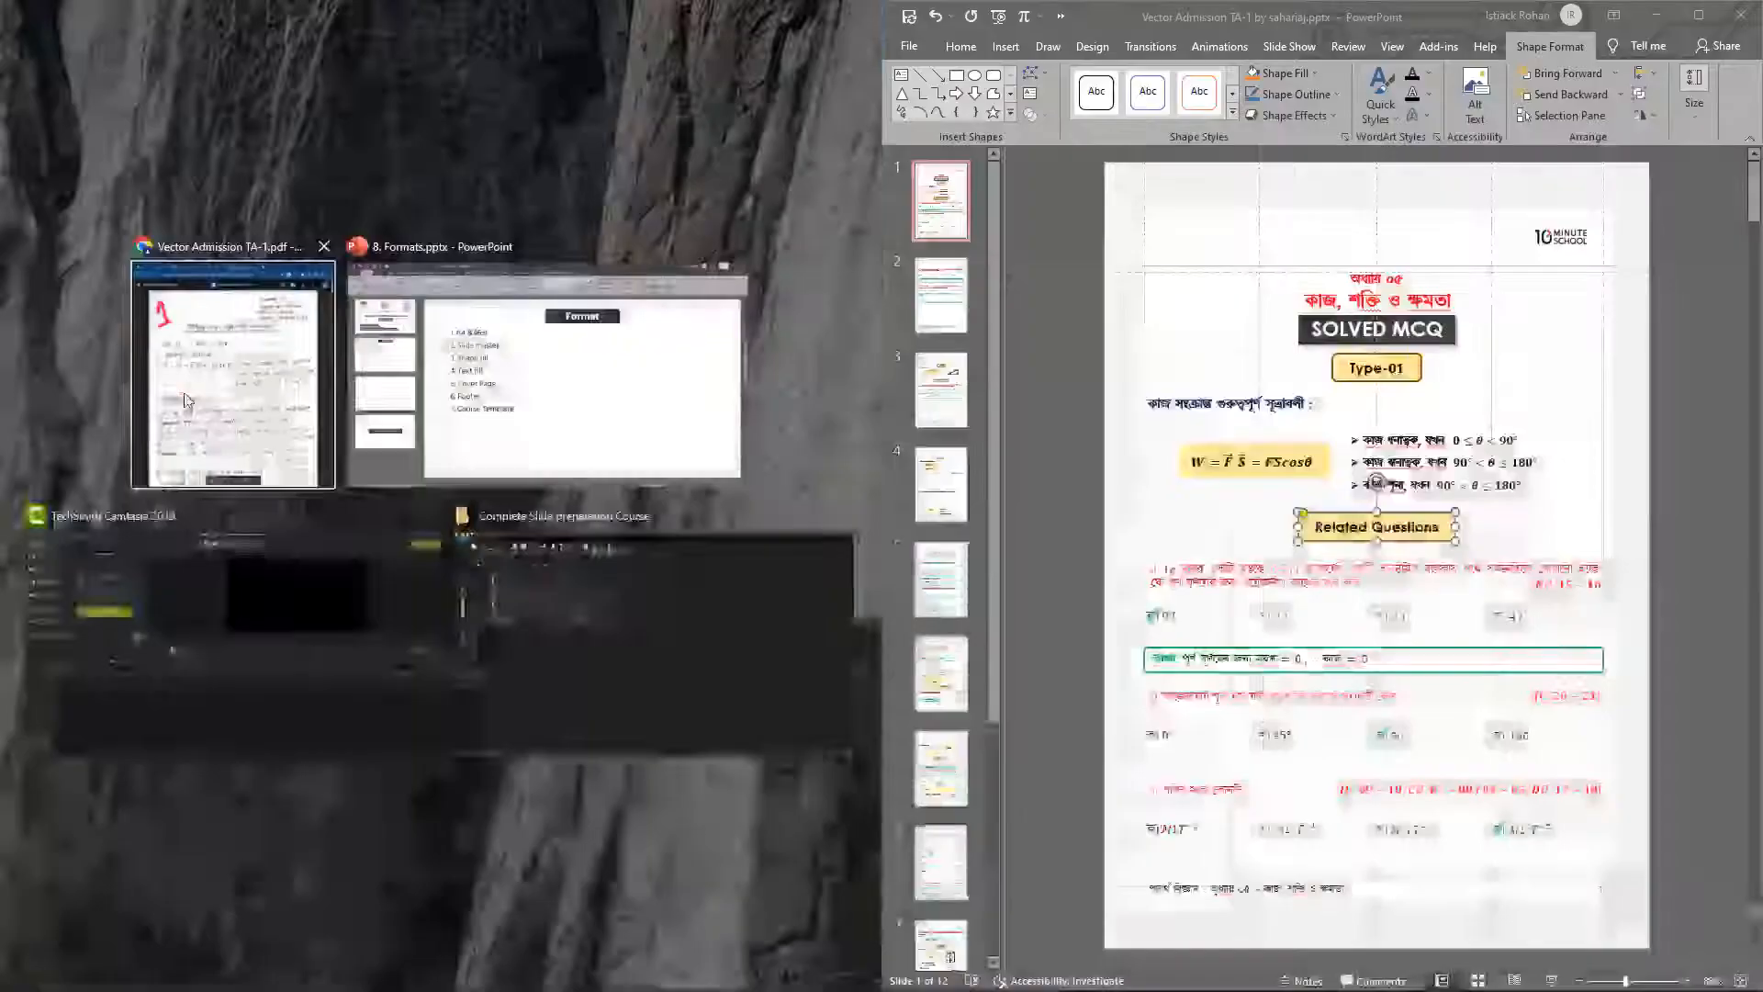
{"action": "key", "text": "Return"}
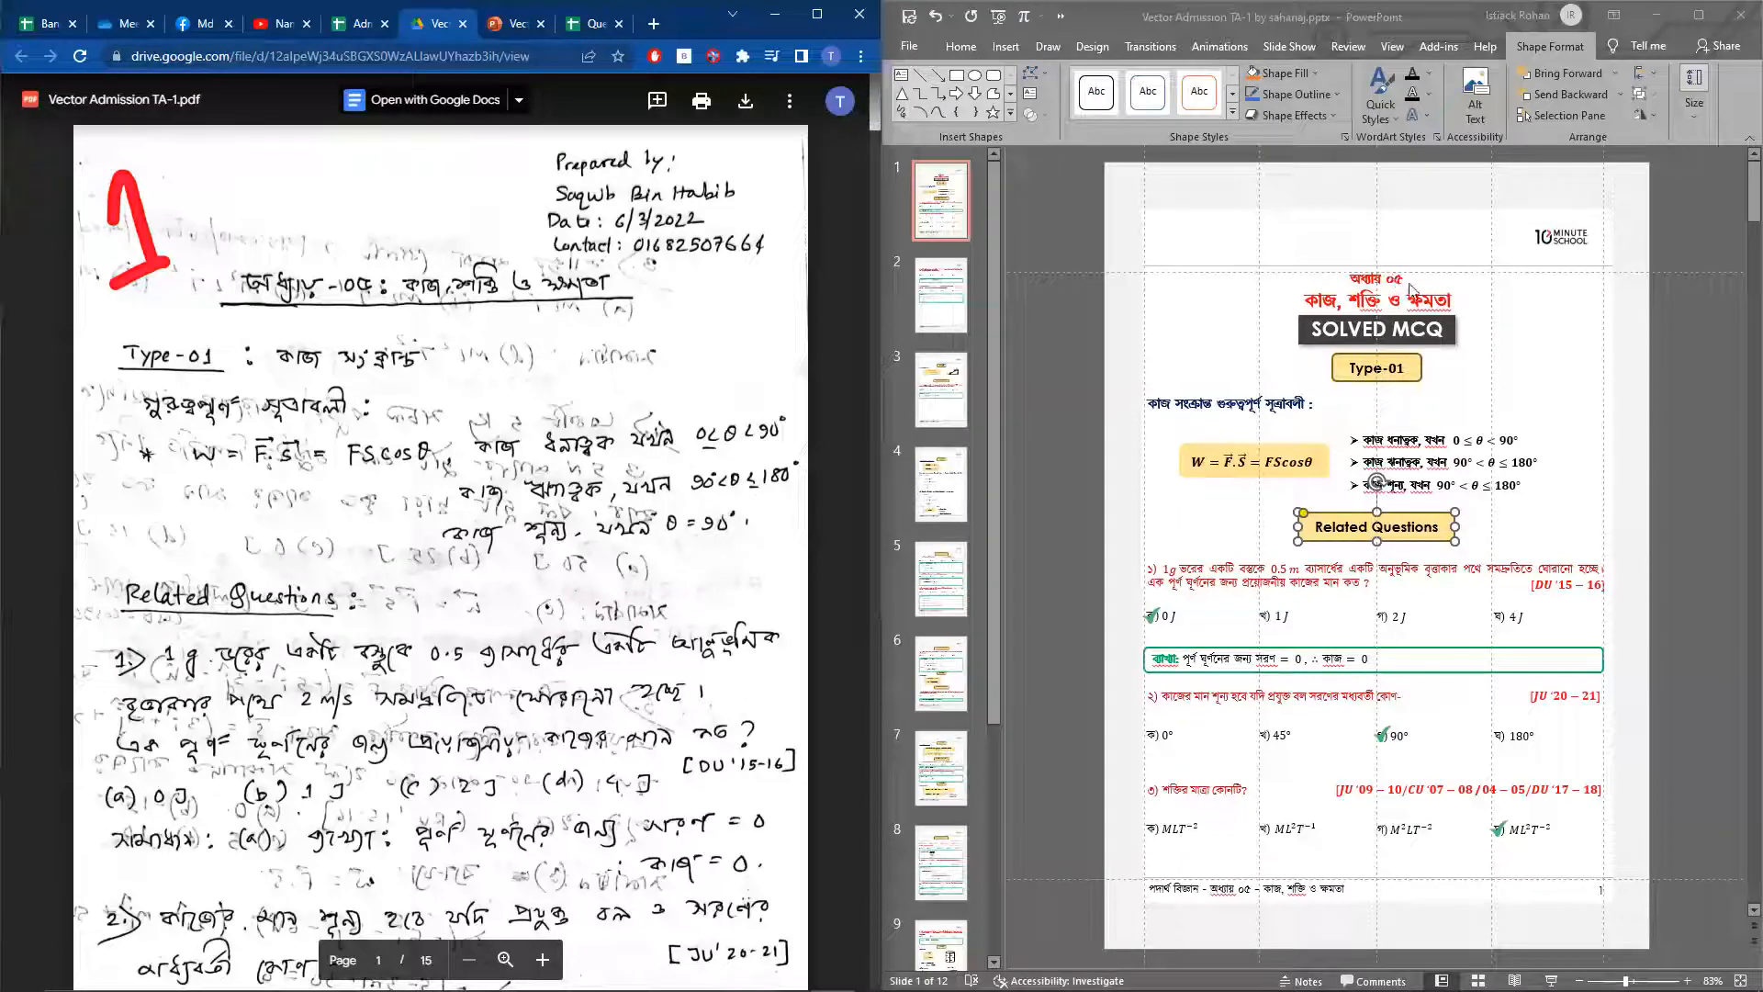
Compare the chapter title, subheading and formula box on slide 1 with the handwritten PDF
{"action": "left_click", "coordinate": [1355, 310]}
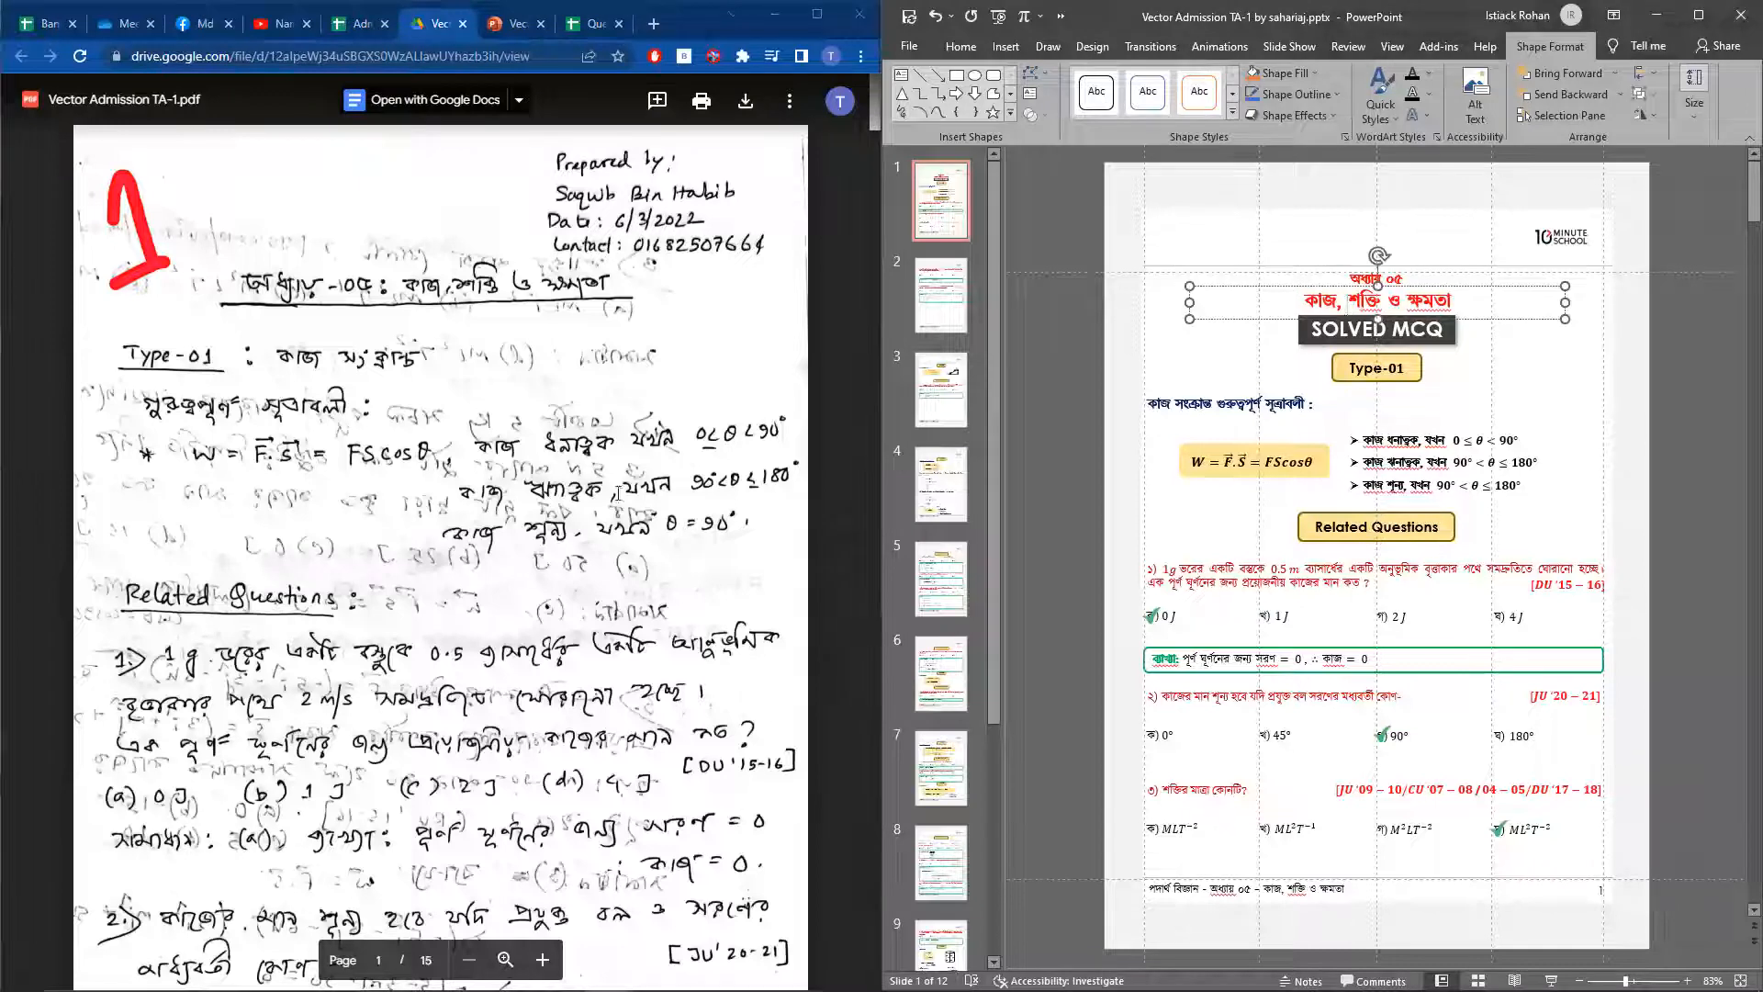
{"action": "left_click", "coordinate": [225, 413]}
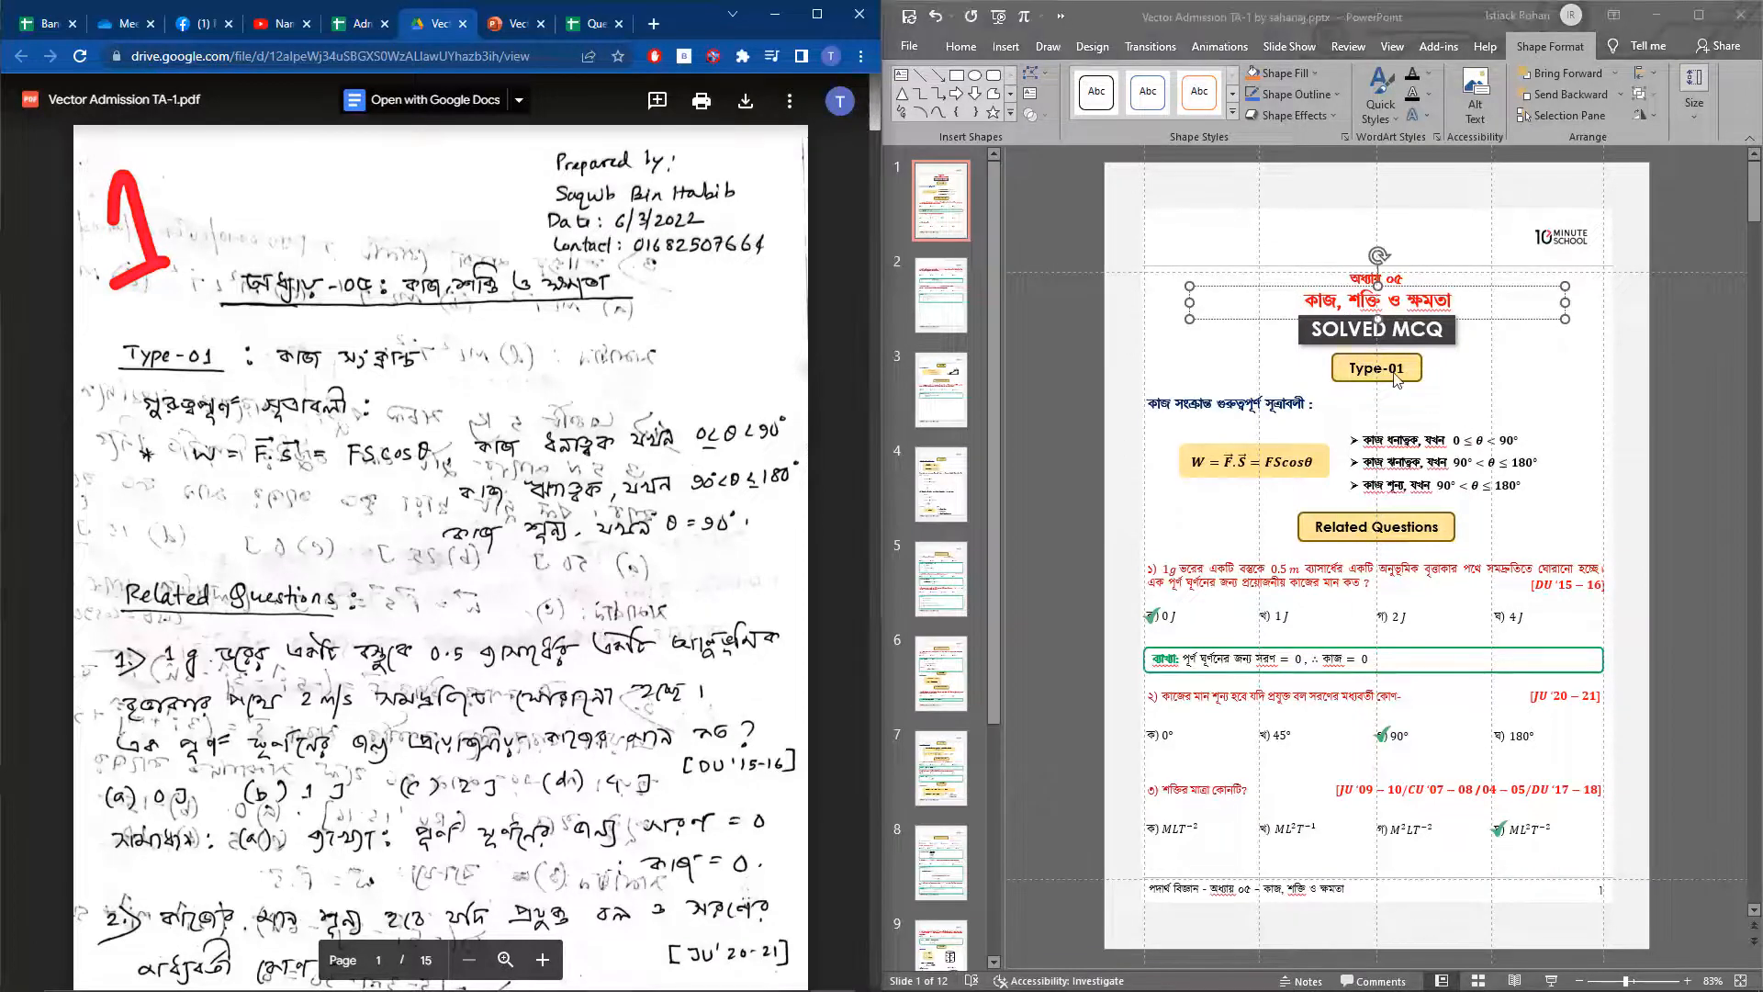
{"action": "left_click", "coordinate": [1249, 404]}
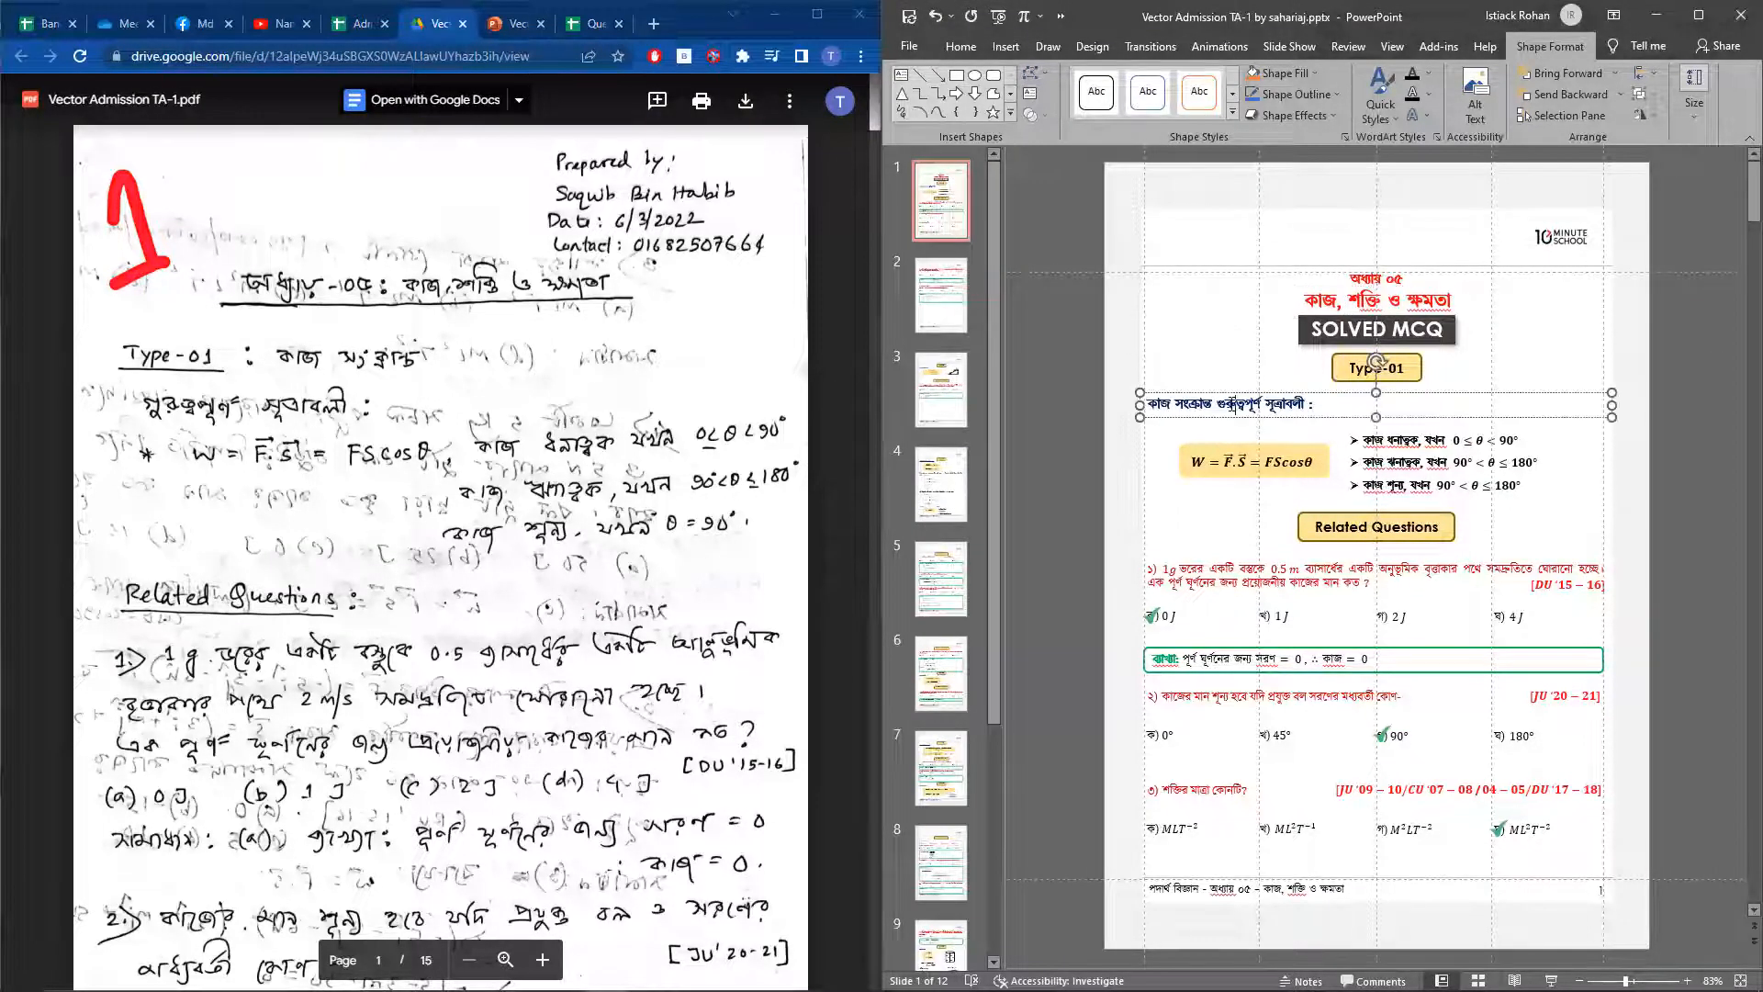
{"action": "left_click", "coordinate": [1310, 407]}
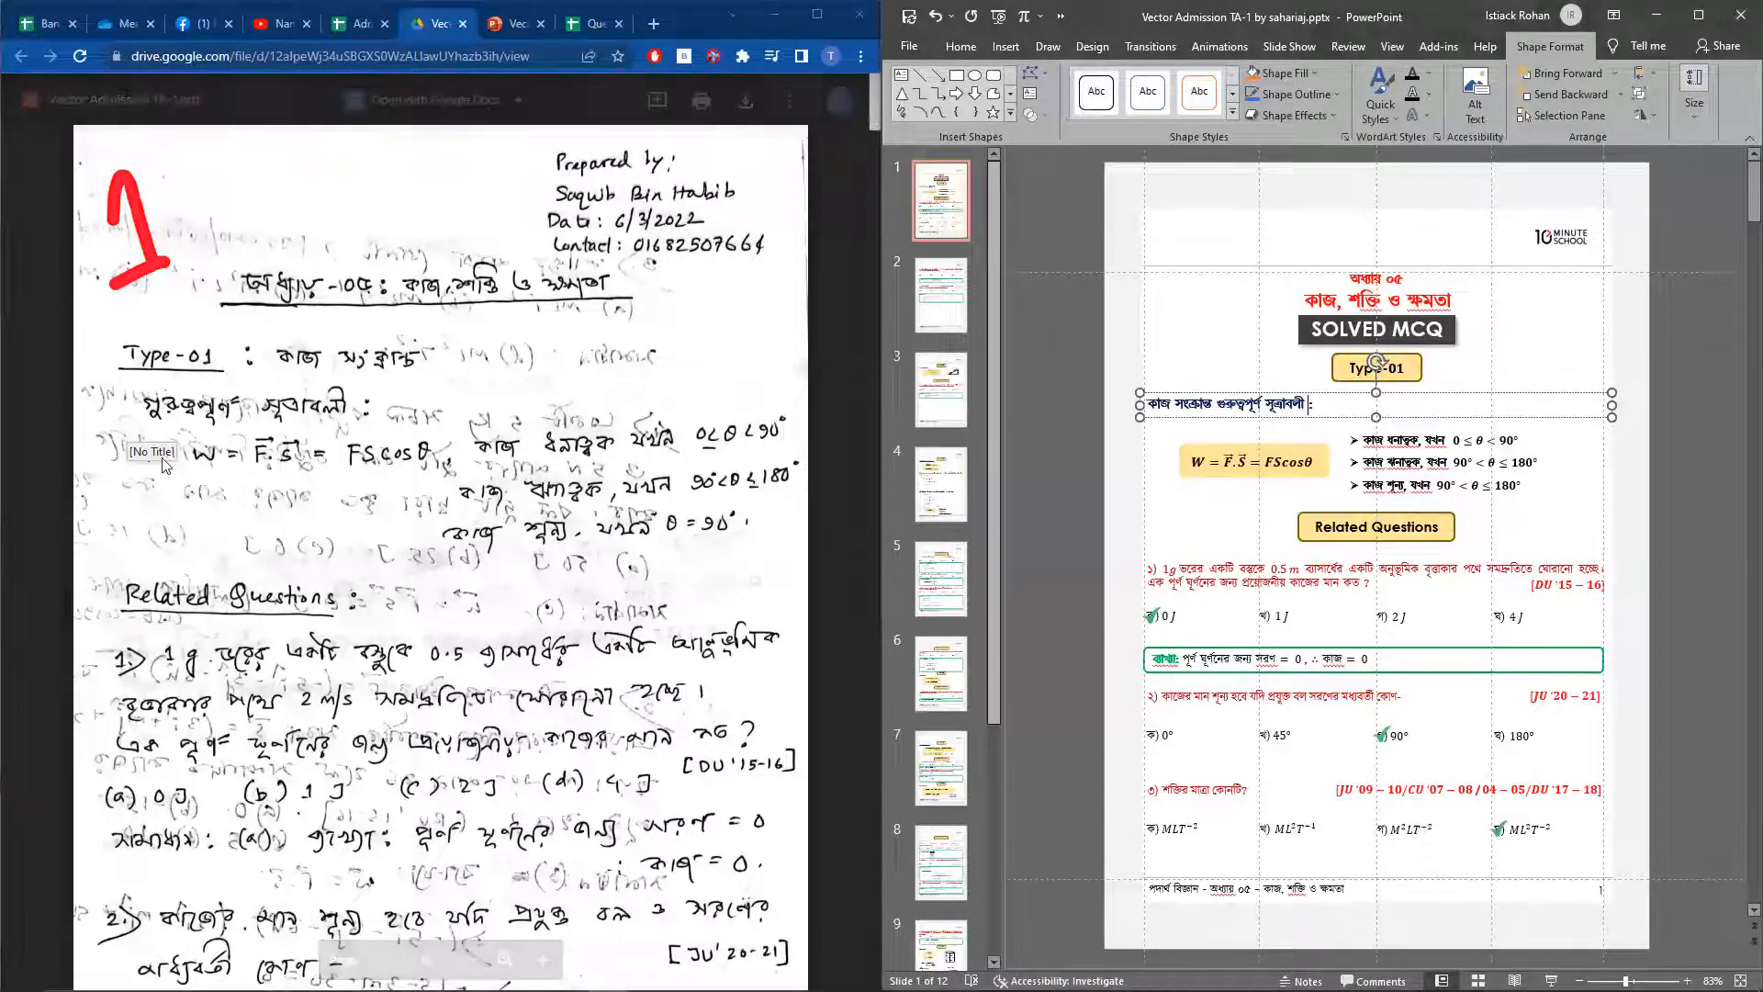
{"action": "left_click", "coordinate": [1205, 469]}
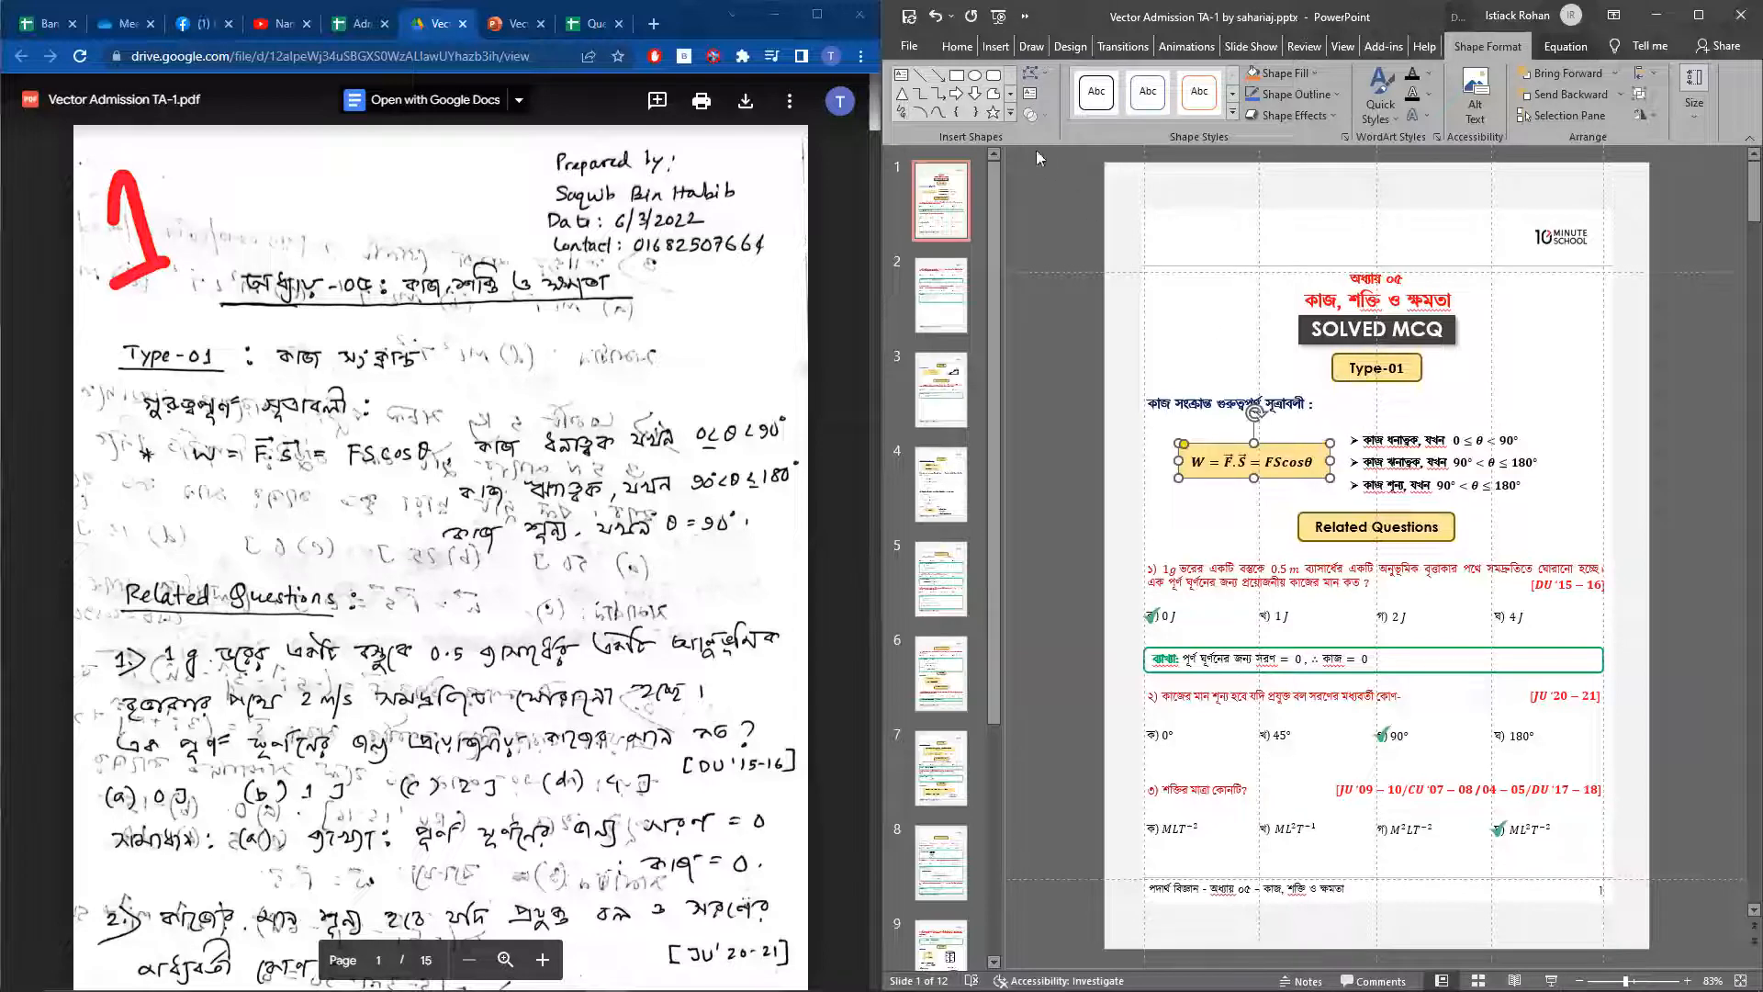
Check the font size of the three bulleted work conditions beside the formula box
{"action": "left_click", "coordinate": [1373, 434]}
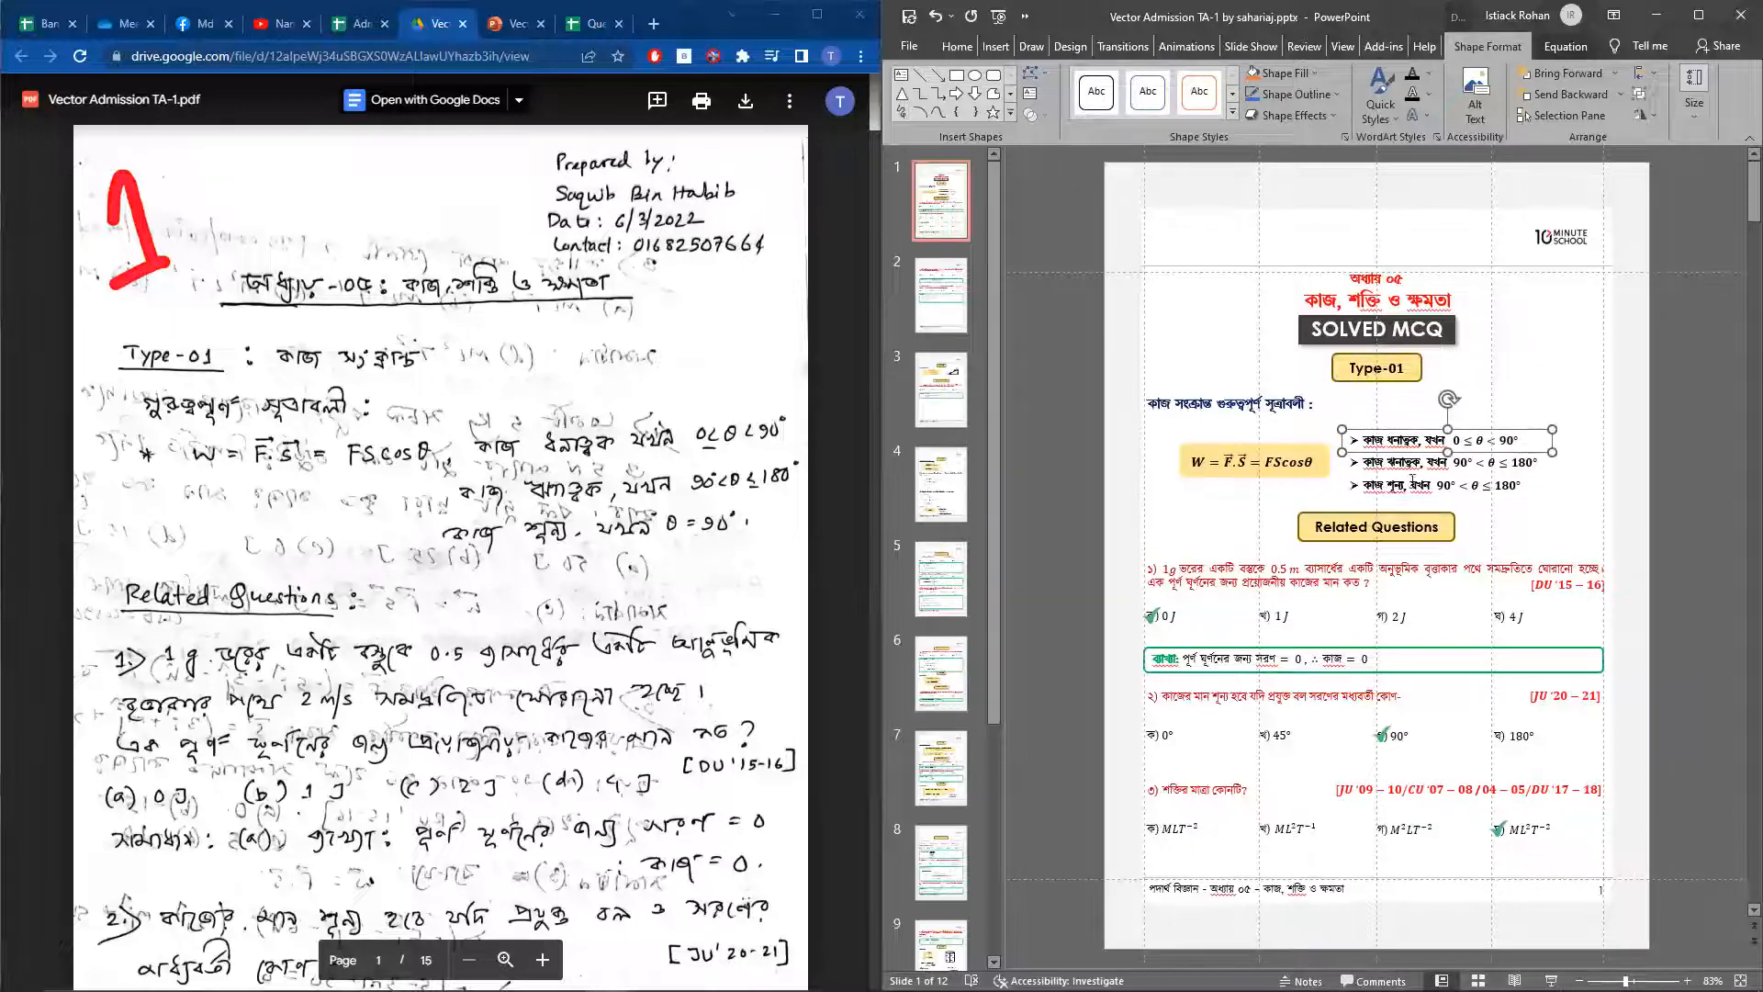
{"action": "left_click", "coordinate": [955, 47]}
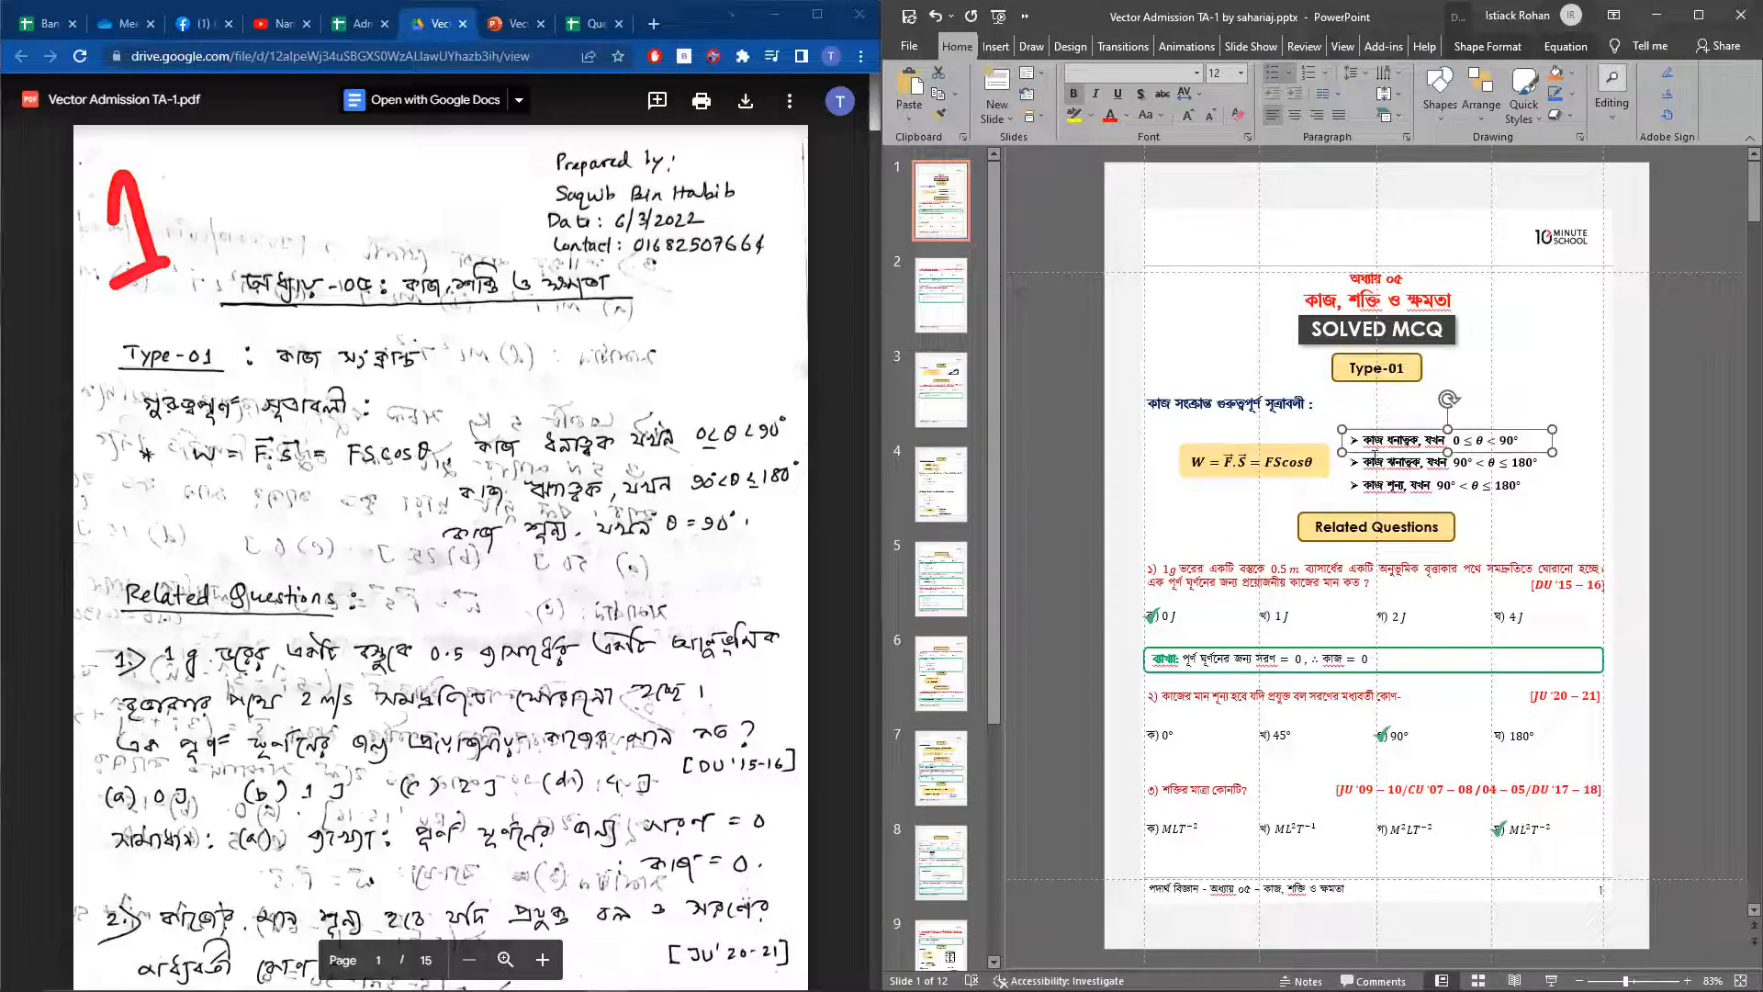
{"action": "left_click", "coordinate": [1384, 463], "text": "shift"}
{"action": "left_click", "coordinate": [1389, 485], "text": "shift"}
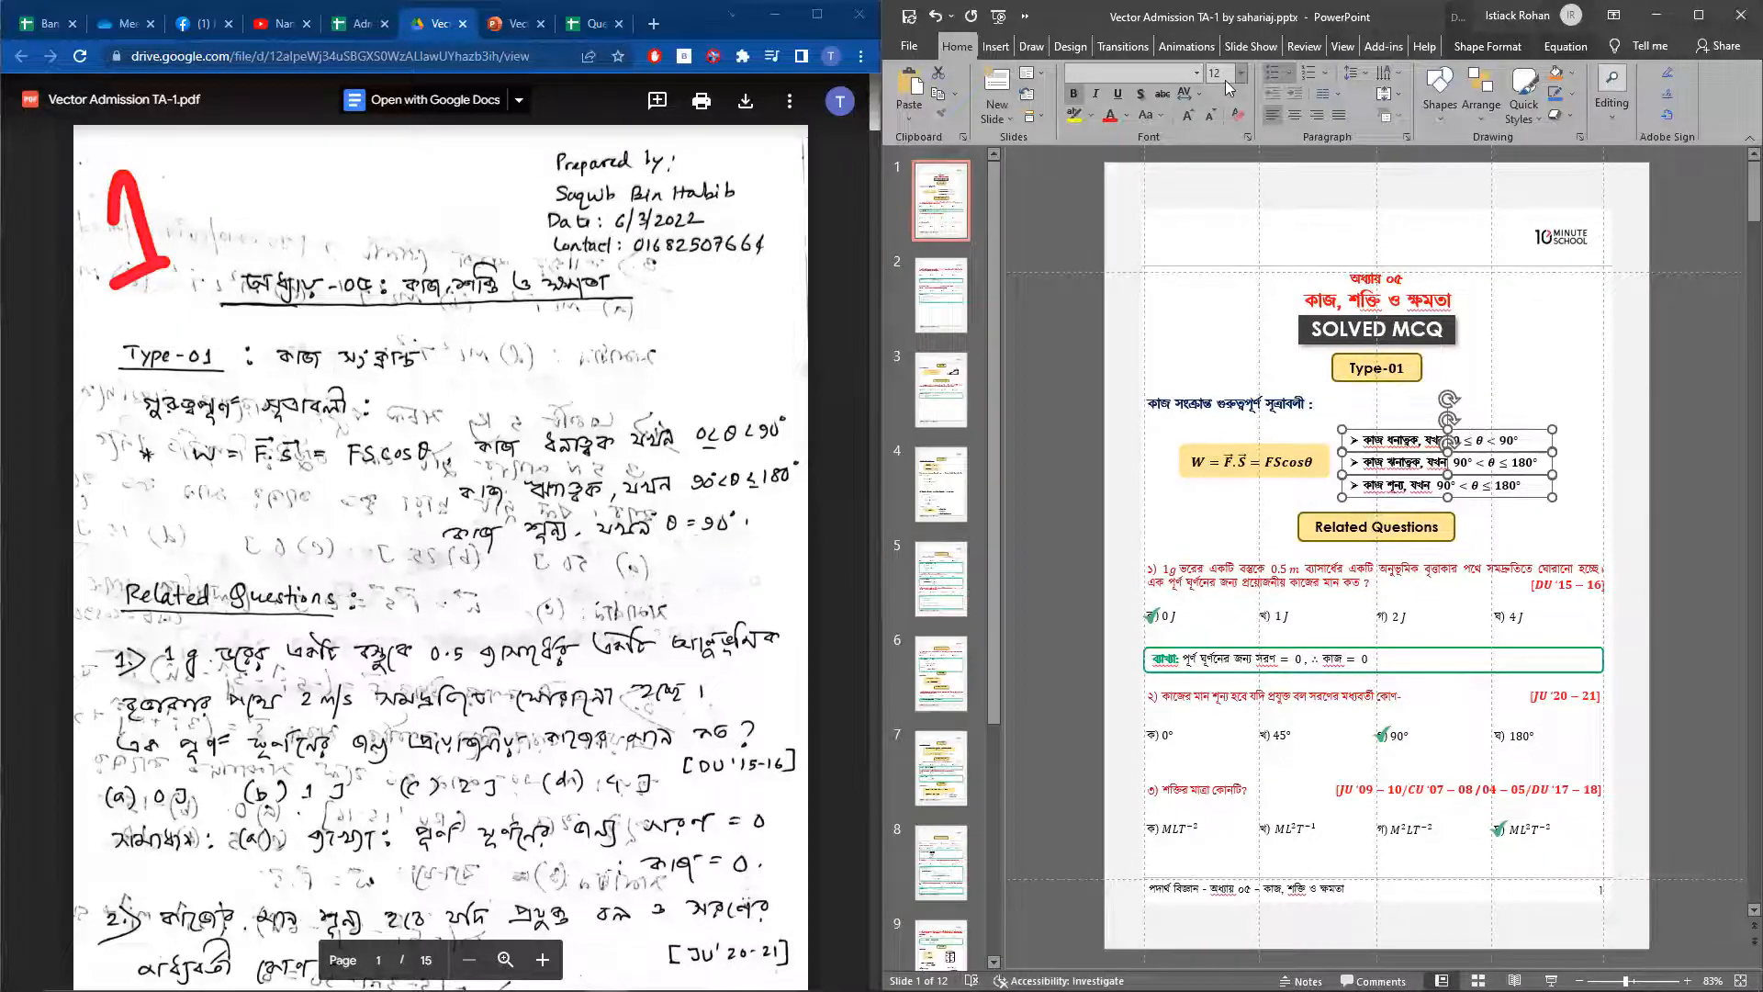
{"action": "left_click", "coordinate": [1626, 493]}
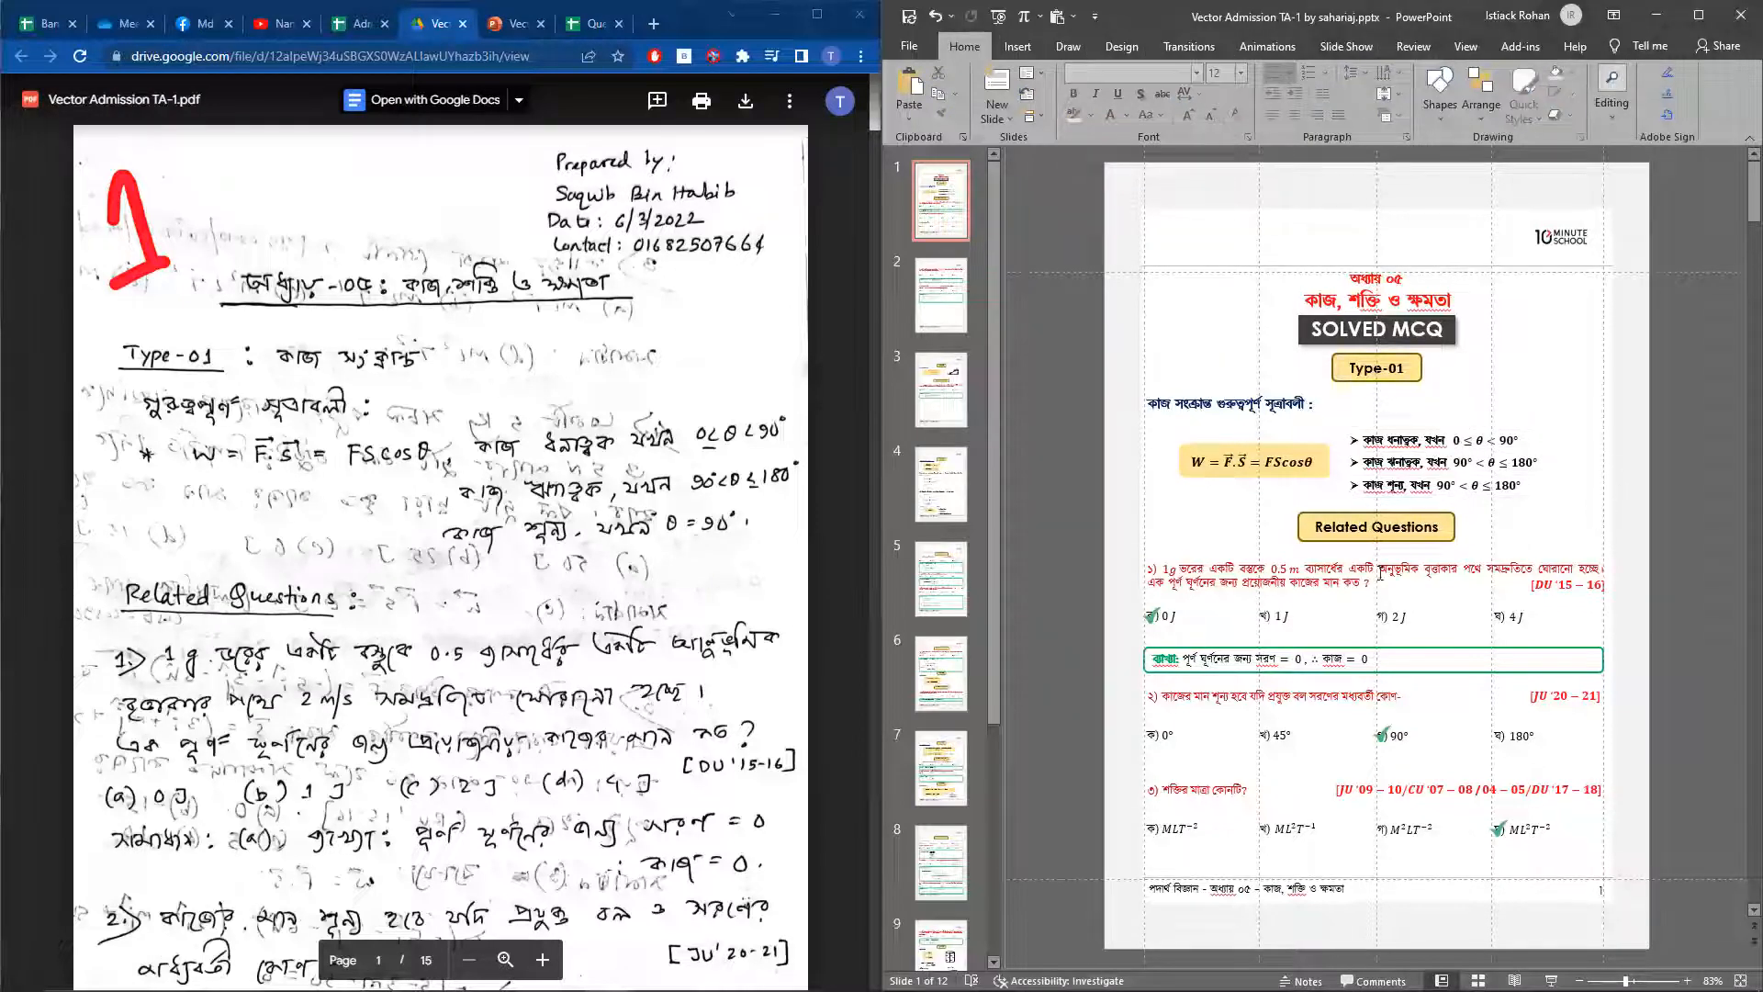
Compare the font settings of the Related Questions label, the Type-01 label and the subheading against the handwritten source
{"action": "left_click", "coordinate": [1375, 543]}
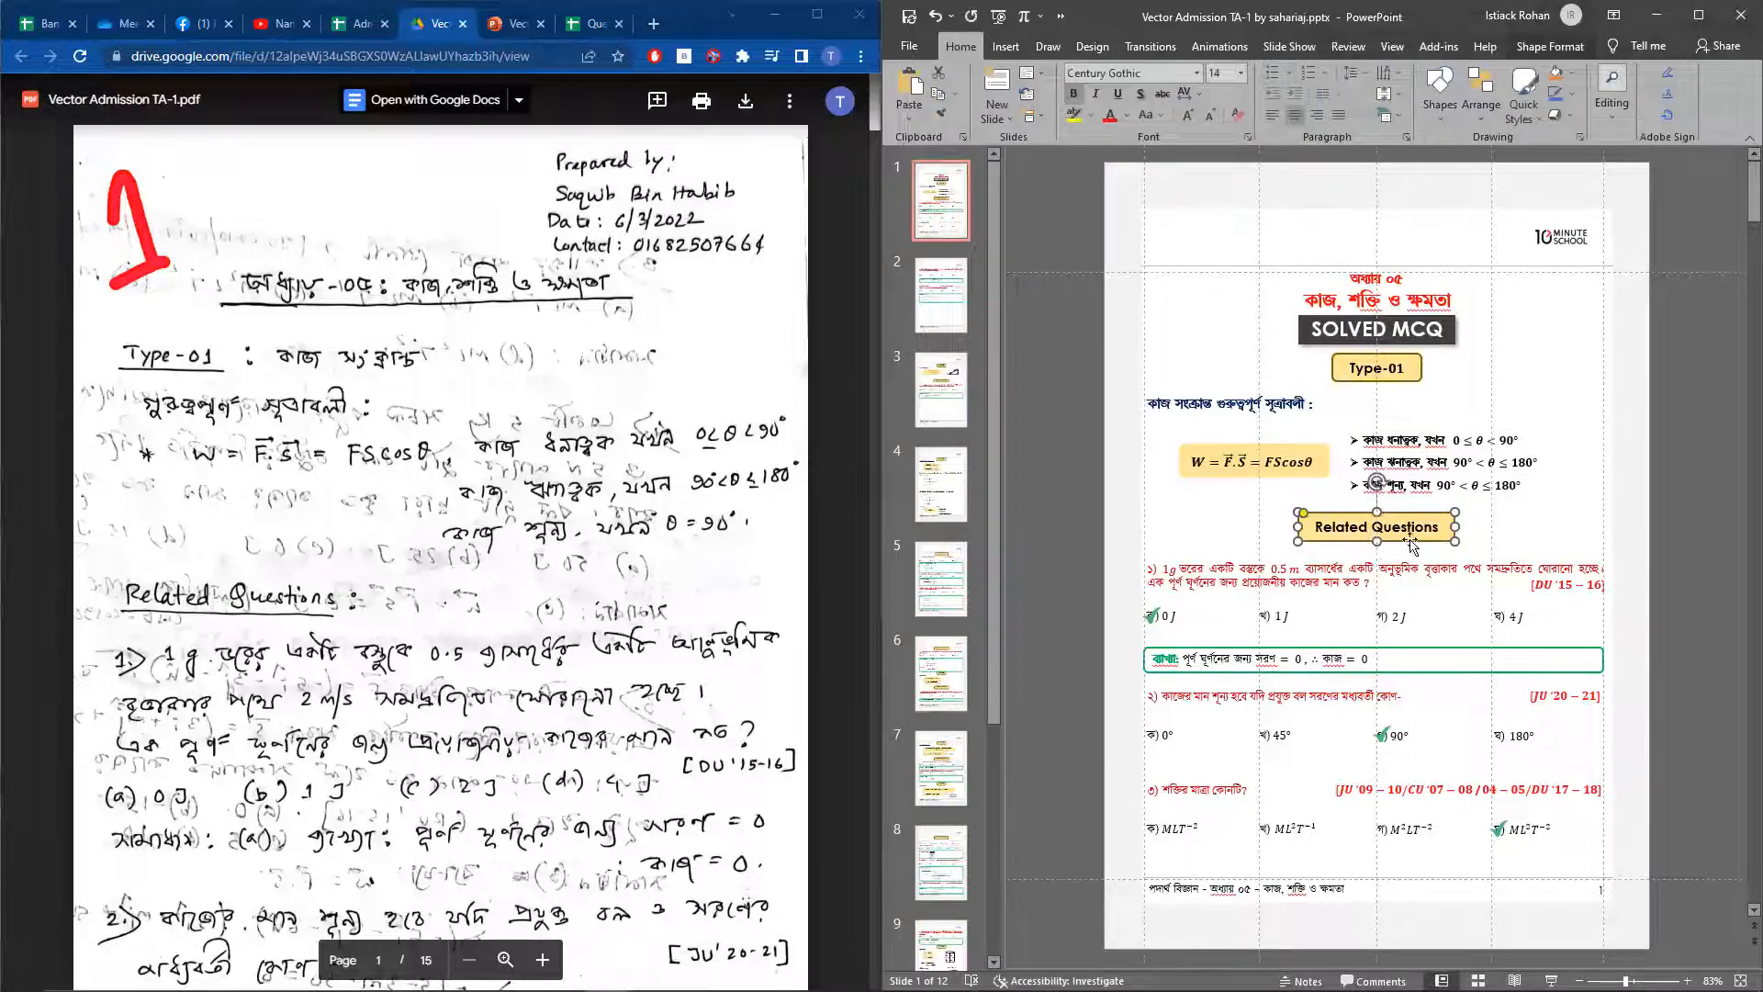
{"action": "scroll", "coordinate": [376, 593], "scroll_direction": "down", "scroll_amount": 1}
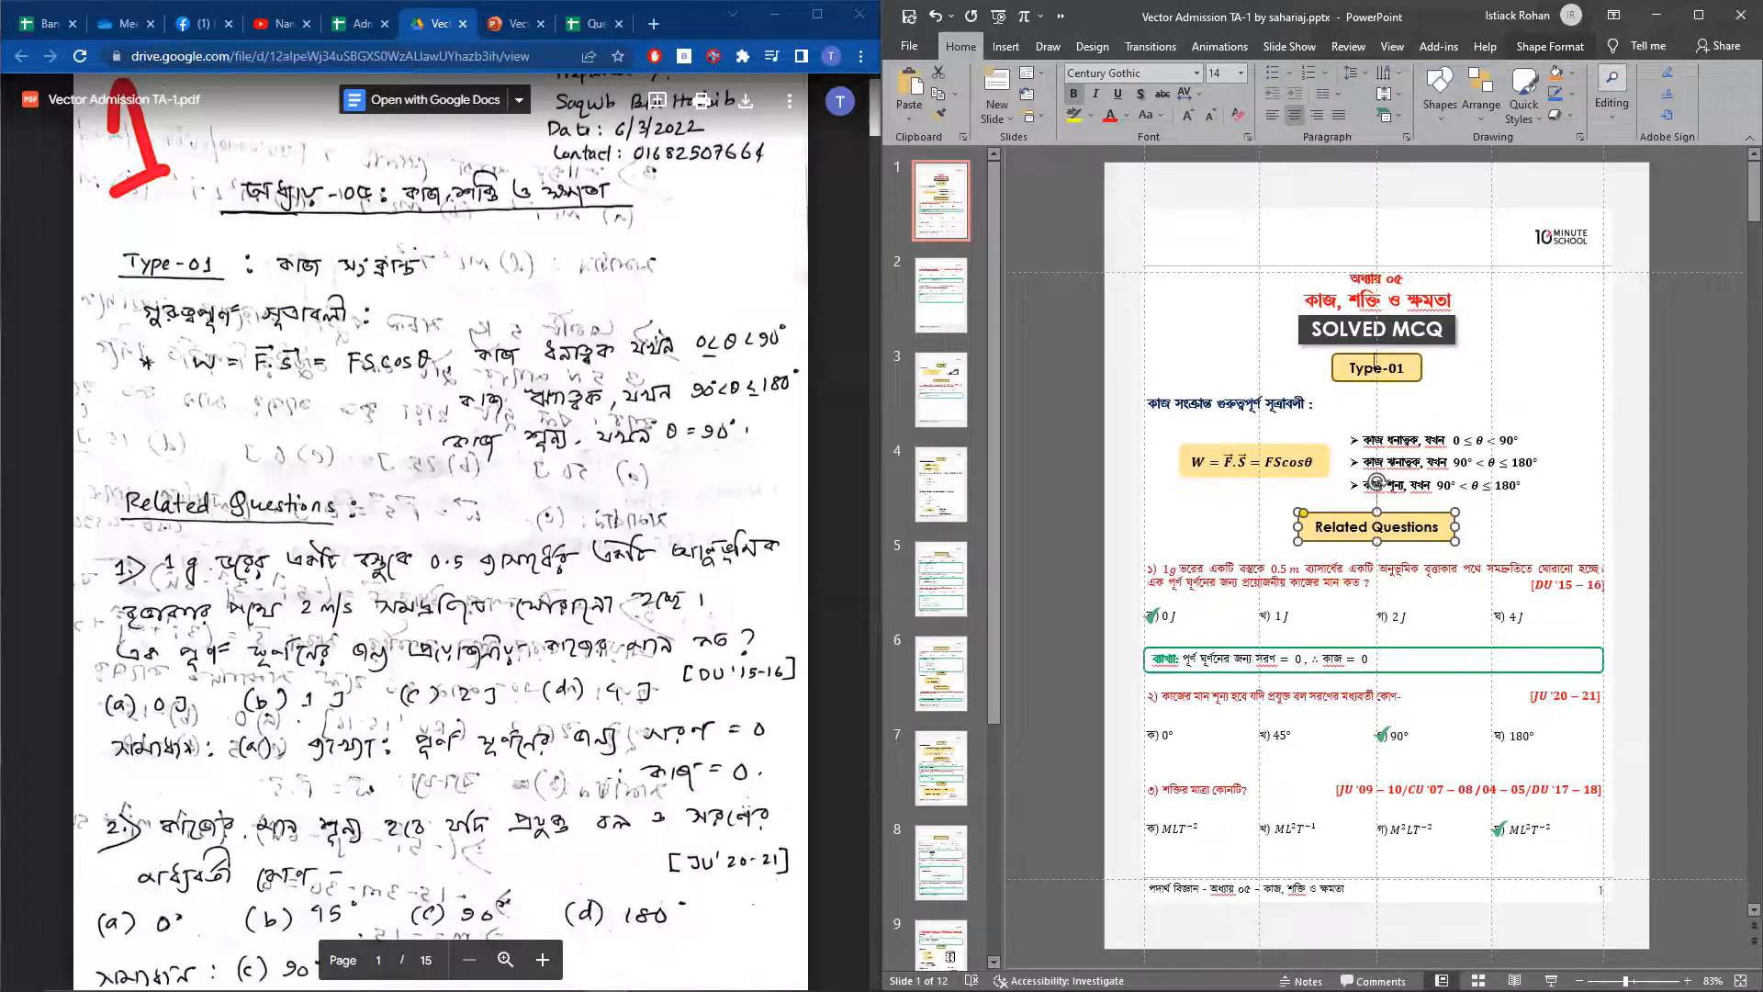
{"action": "left_click", "coordinate": [1377, 368]}
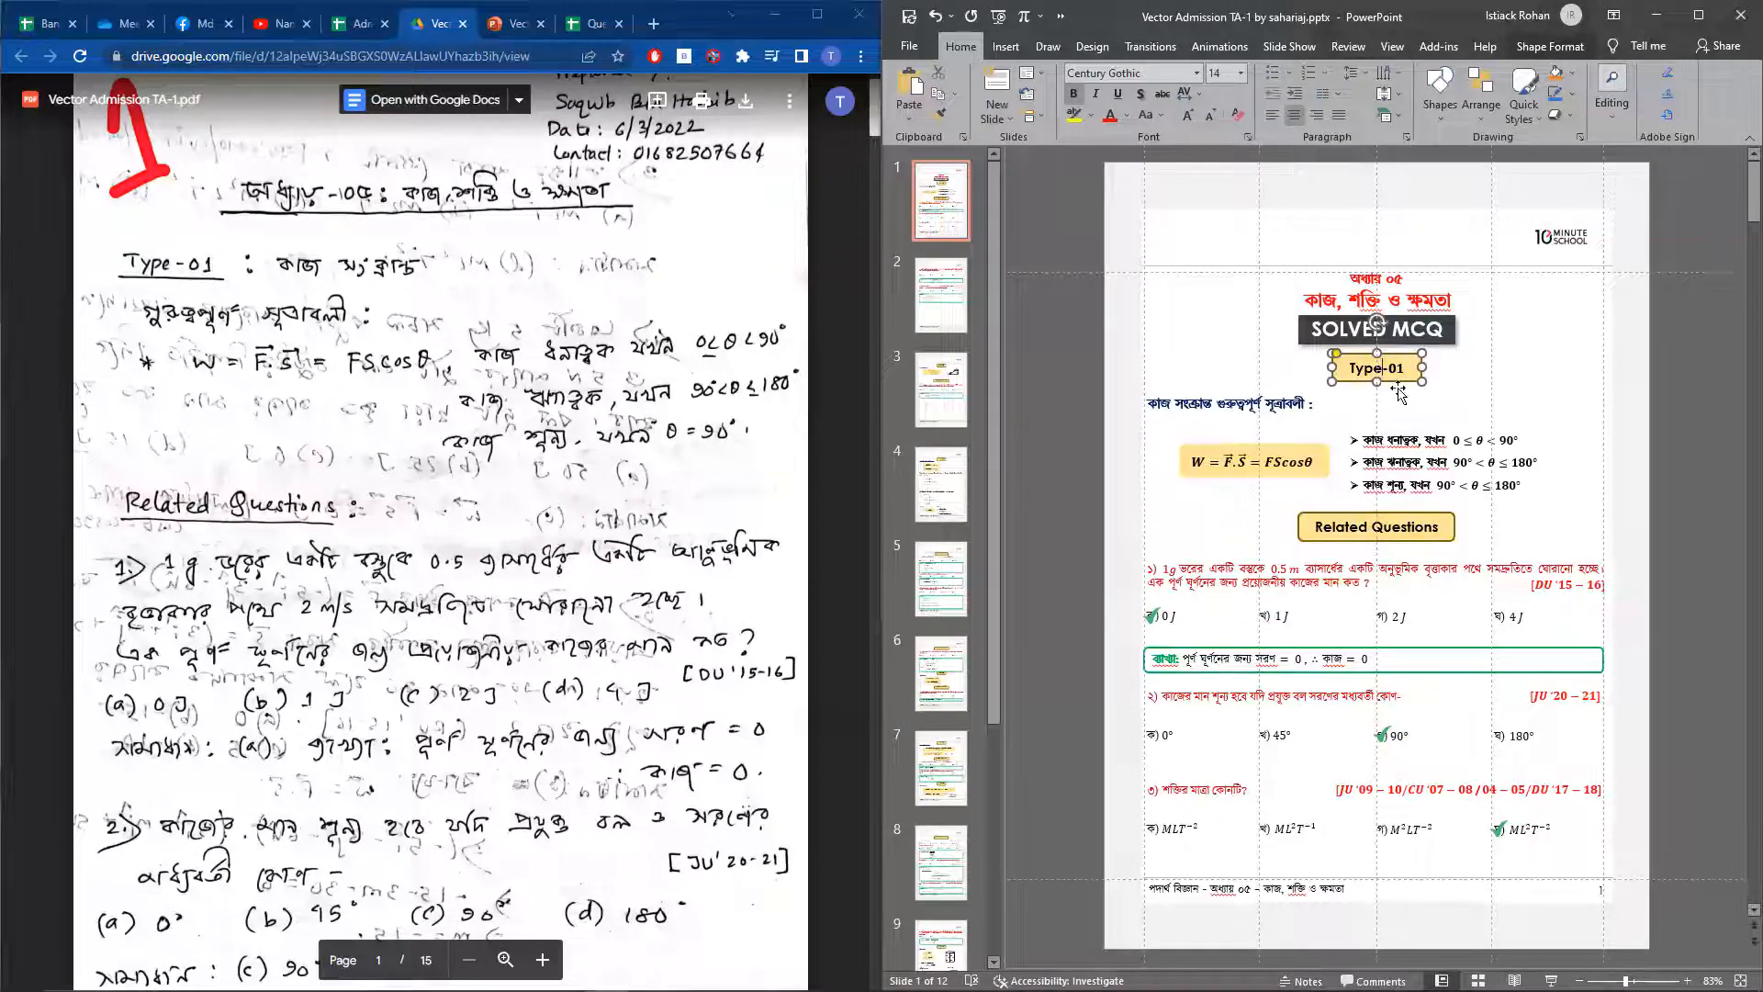
{"action": "left_click", "coordinate": [1398, 394]}
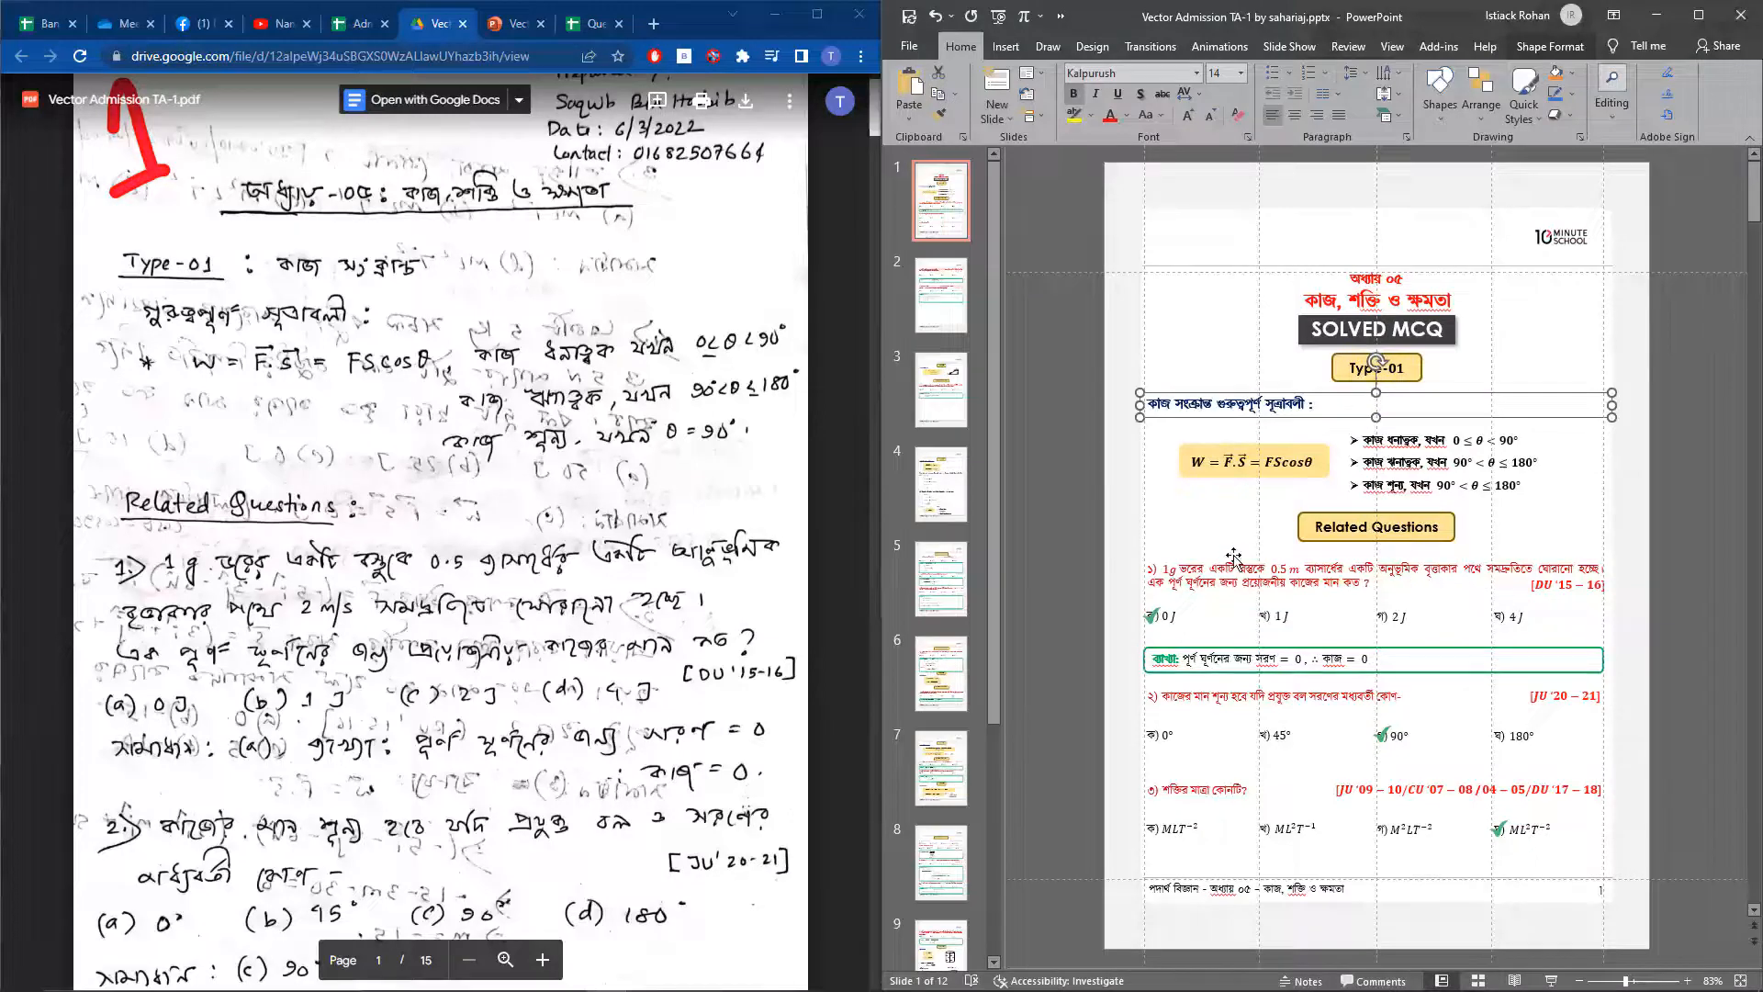
{"action": "left_click", "coordinate": [1233, 556]}
Apply the standard Dark Red font colour to the text of question 1 under Related Questions
{"action": "left_click", "coordinate": [1085, 559]}
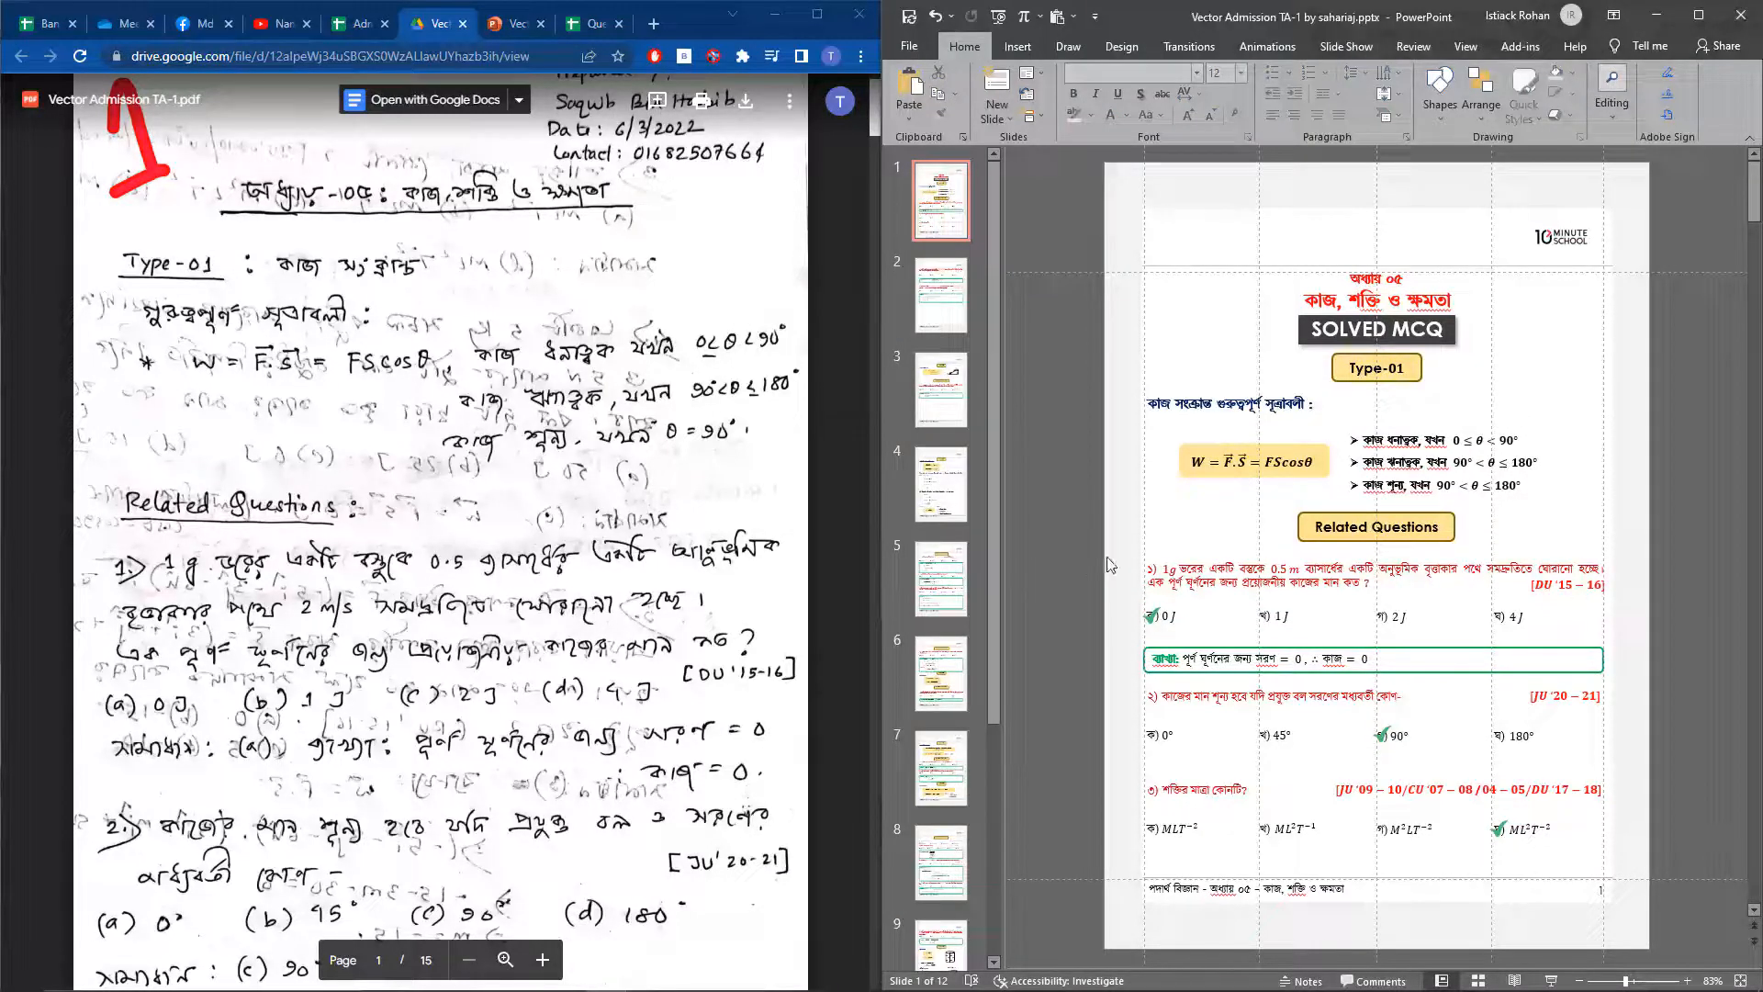
{"action": "left_click", "coordinate": [1154, 562]}
{"action": "left_click", "coordinate": [1617, 586]}
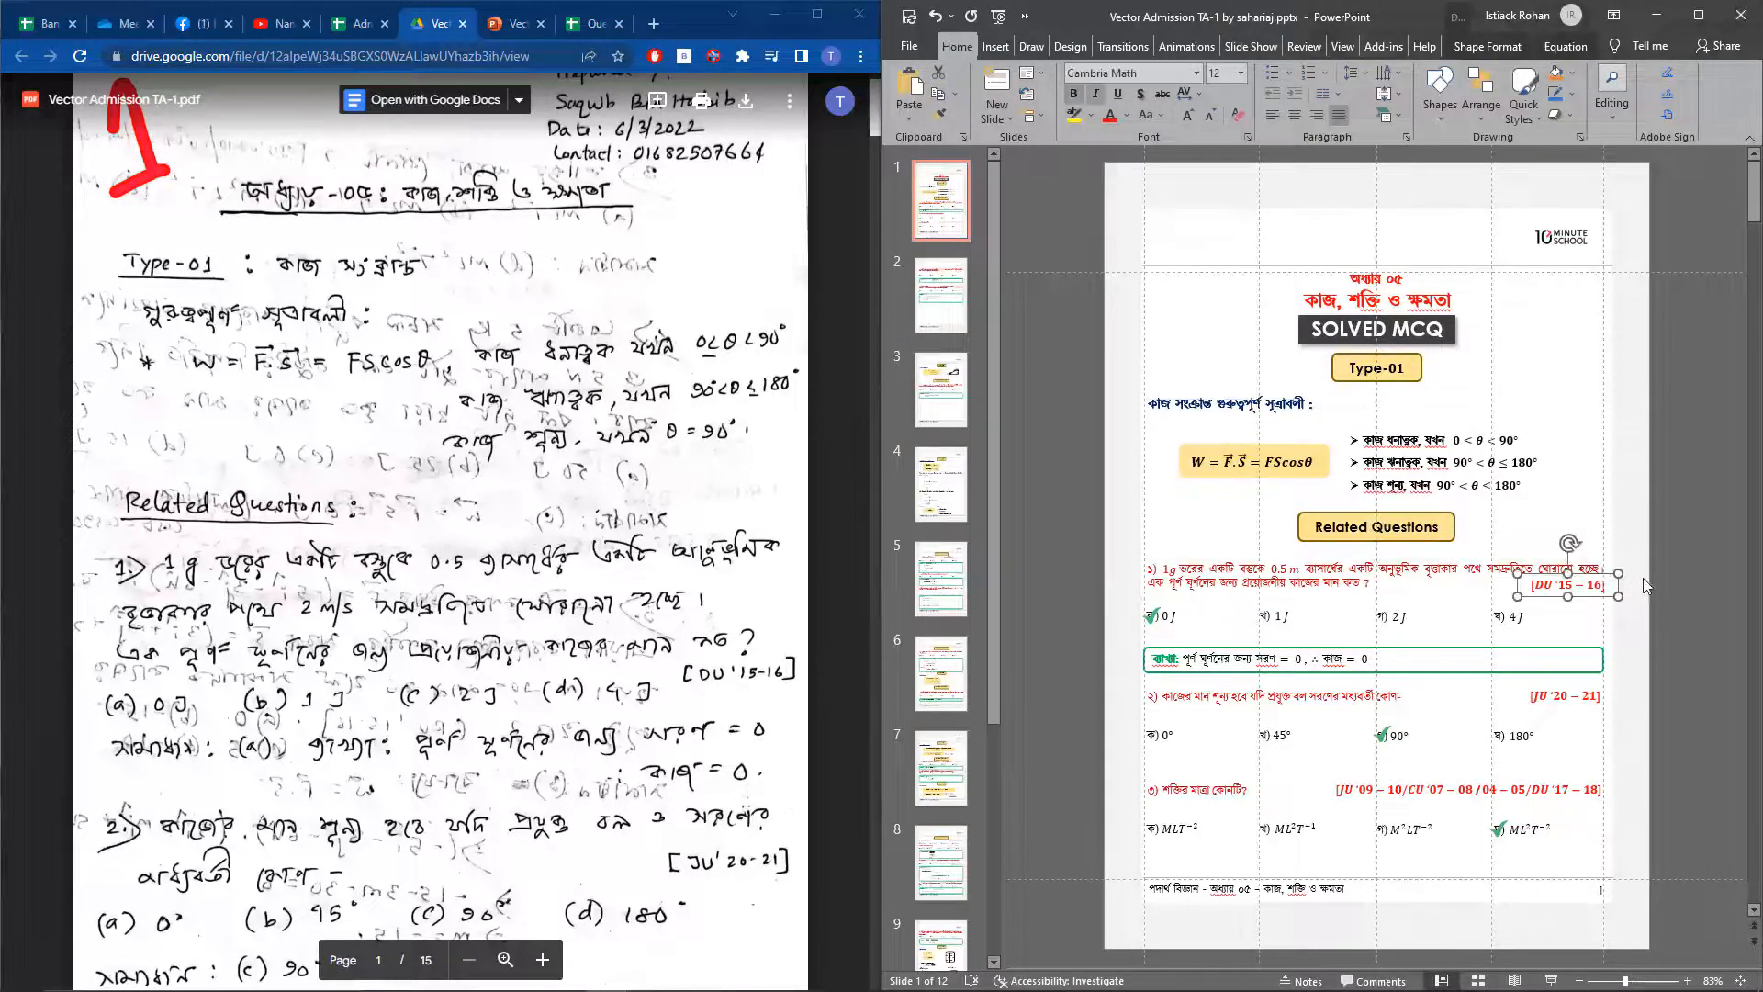
{"action": "left_click", "coordinate": [1645, 575]}
{"action": "left_click", "coordinate": [1209, 557]}
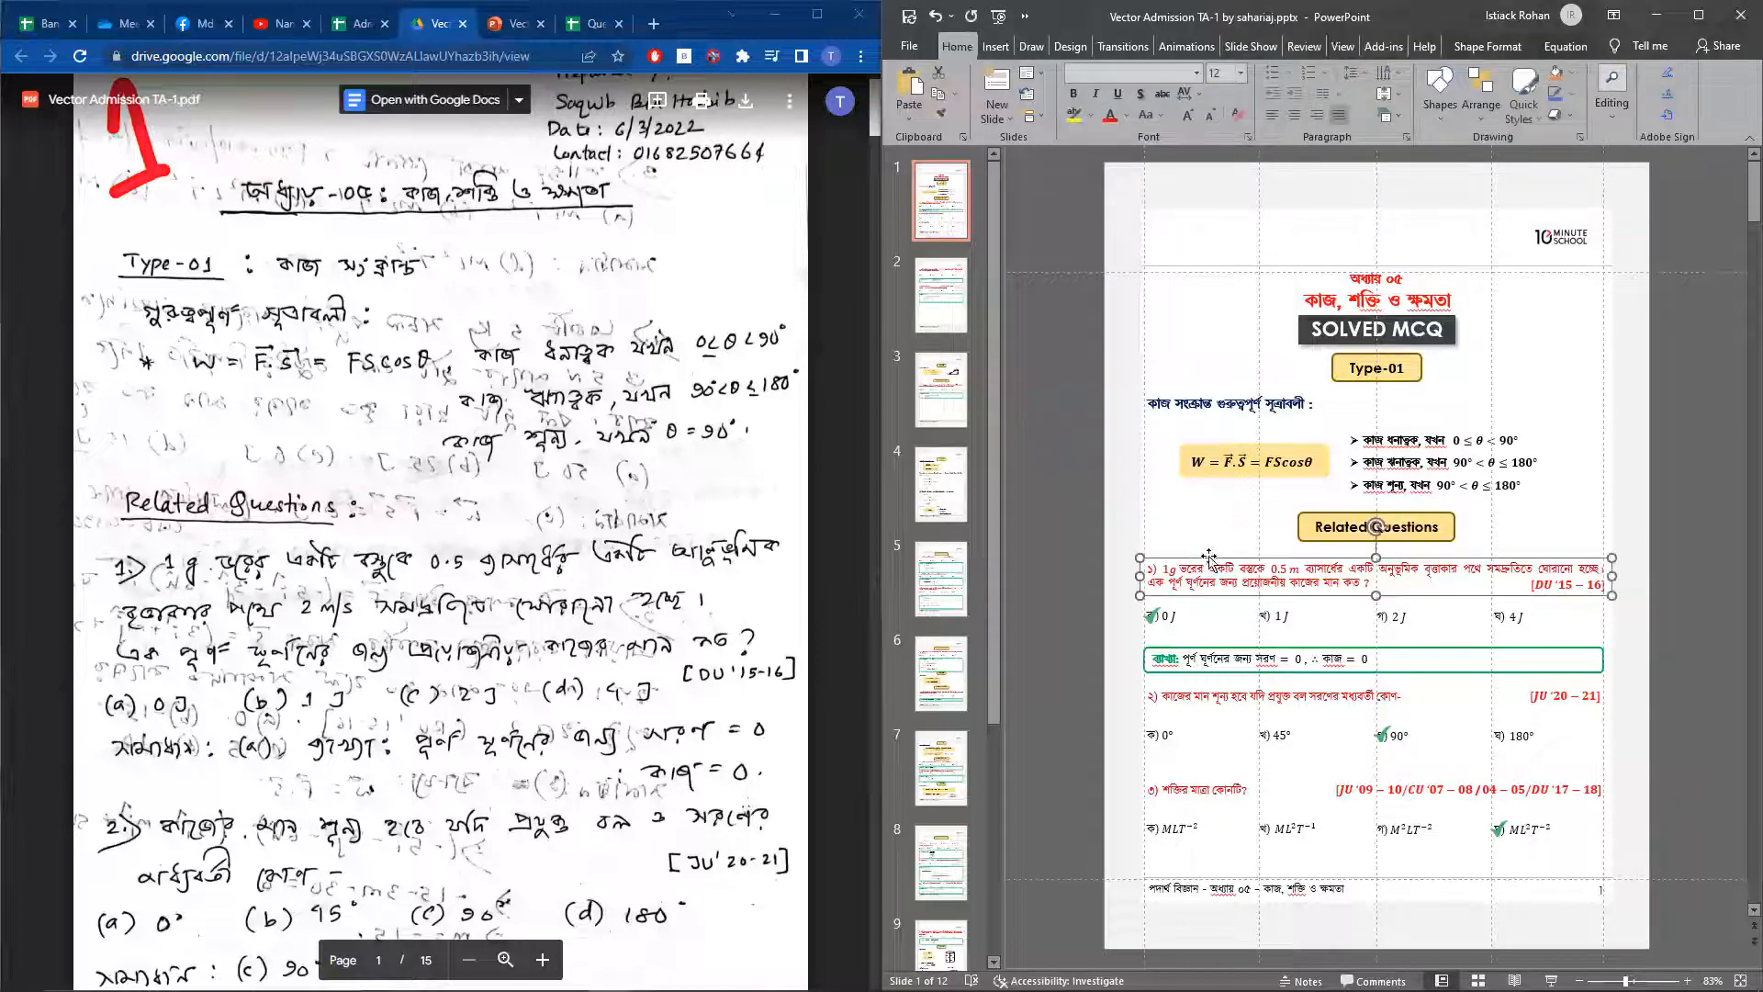
{"action": "left_click", "coordinate": [1123, 116]}
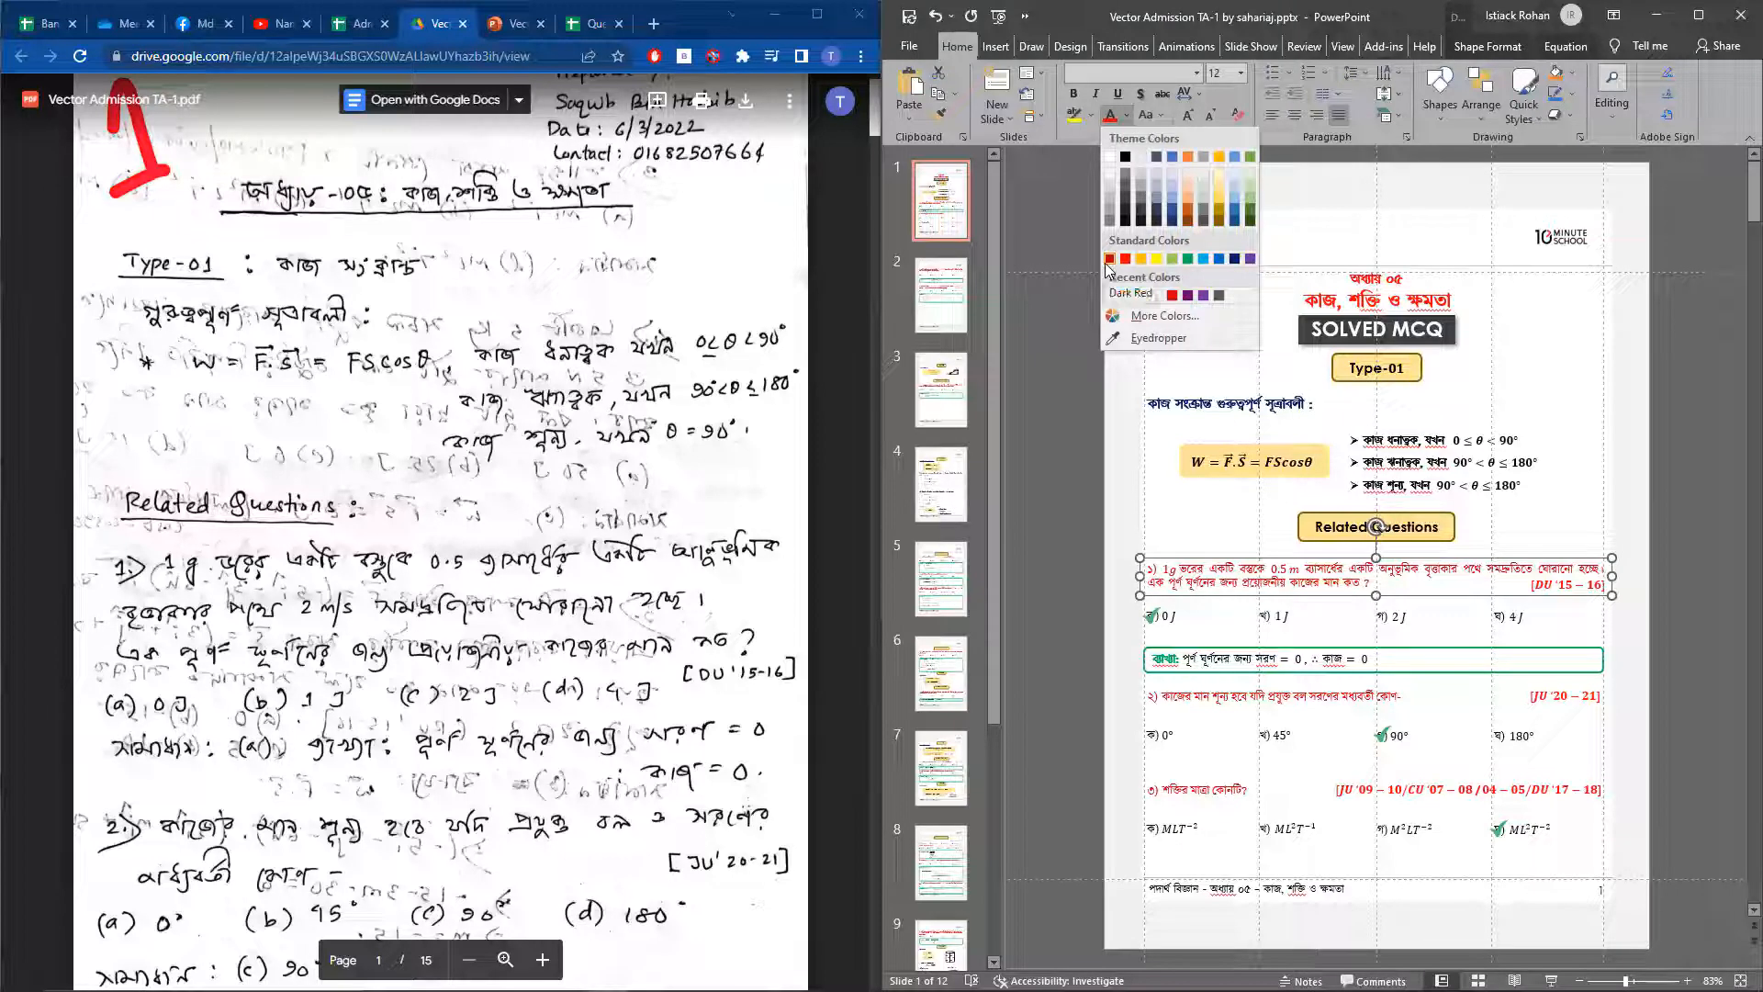
{"action": "left_click", "coordinate": [1108, 261]}
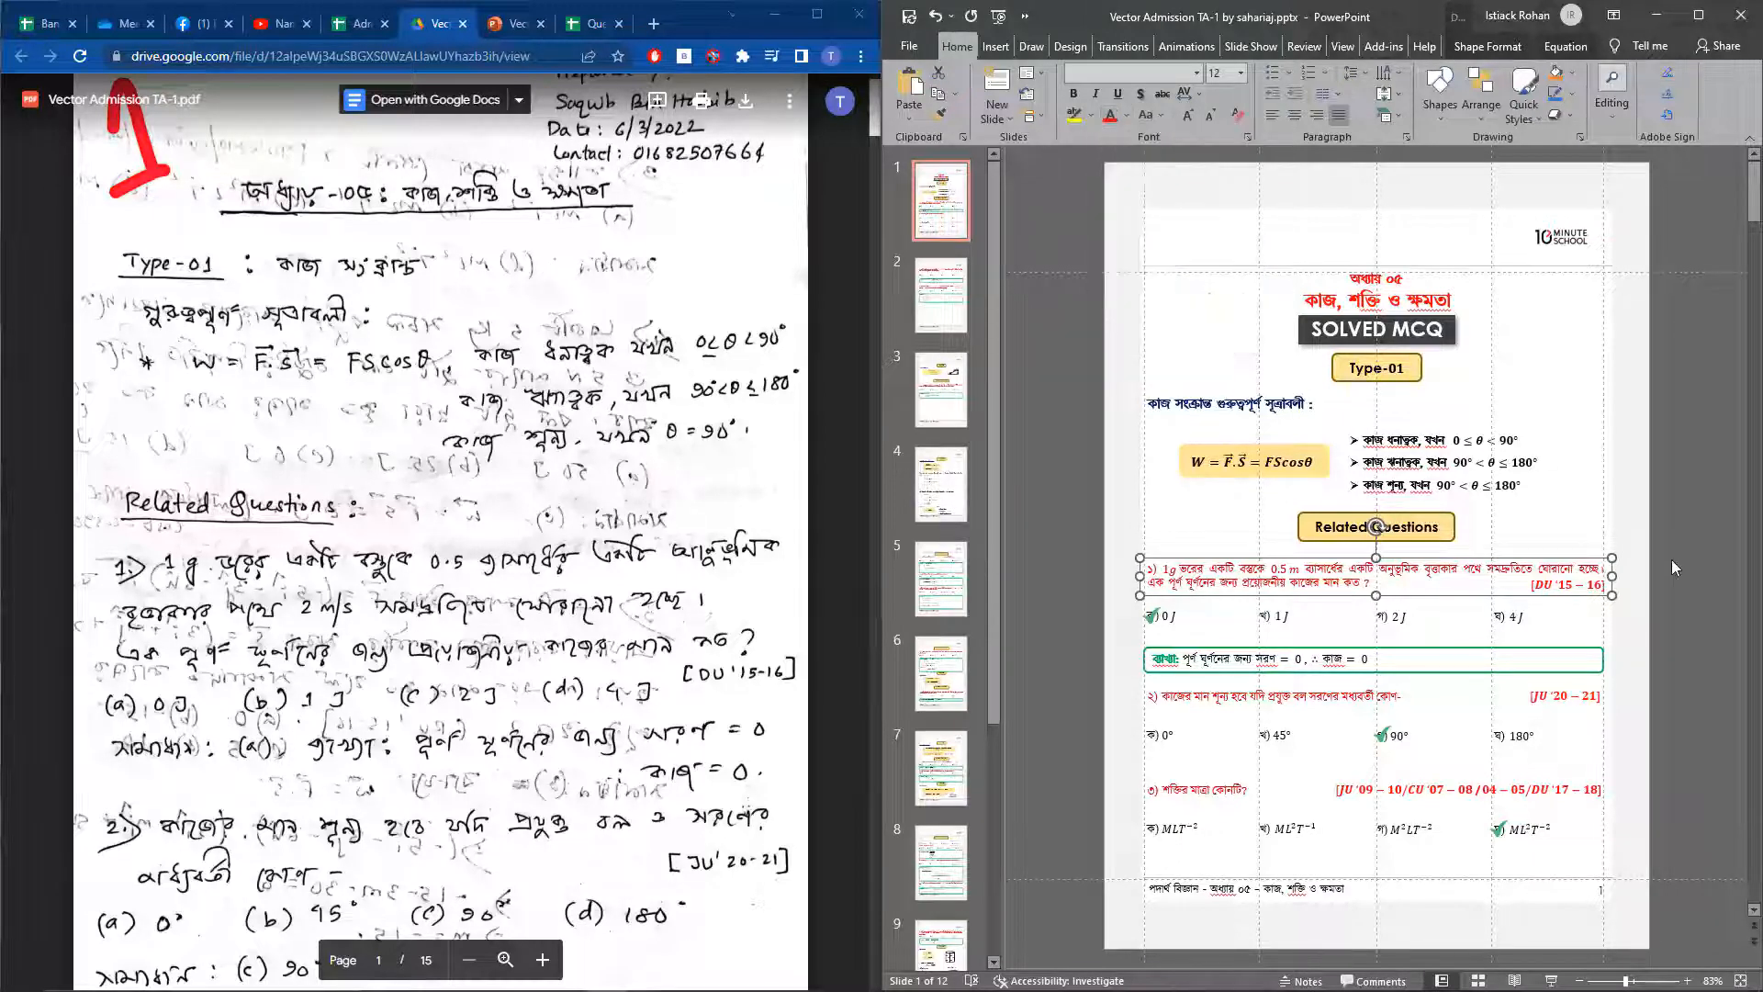
Check the font settings of question 1's exam-year tag and inspect how its four answer option boxes are aligned
{"action": "left_click", "coordinate": [1611, 588]}
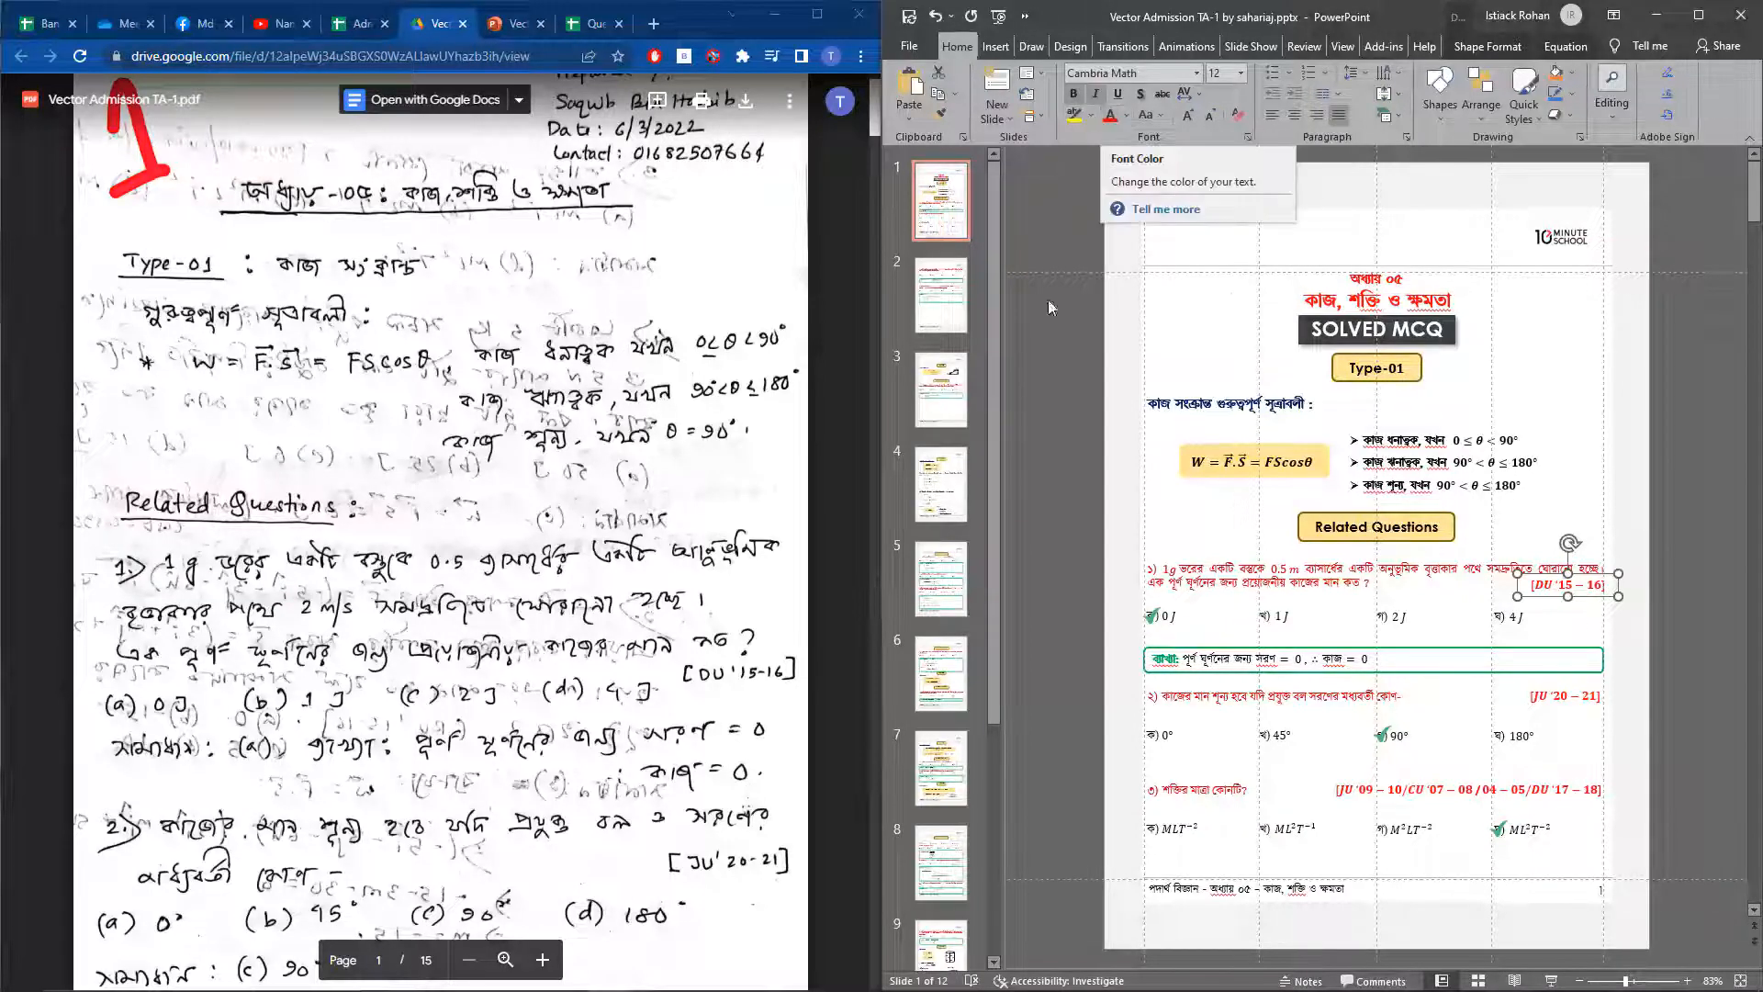
{"action": "left_click", "coordinate": [1172, 613]}
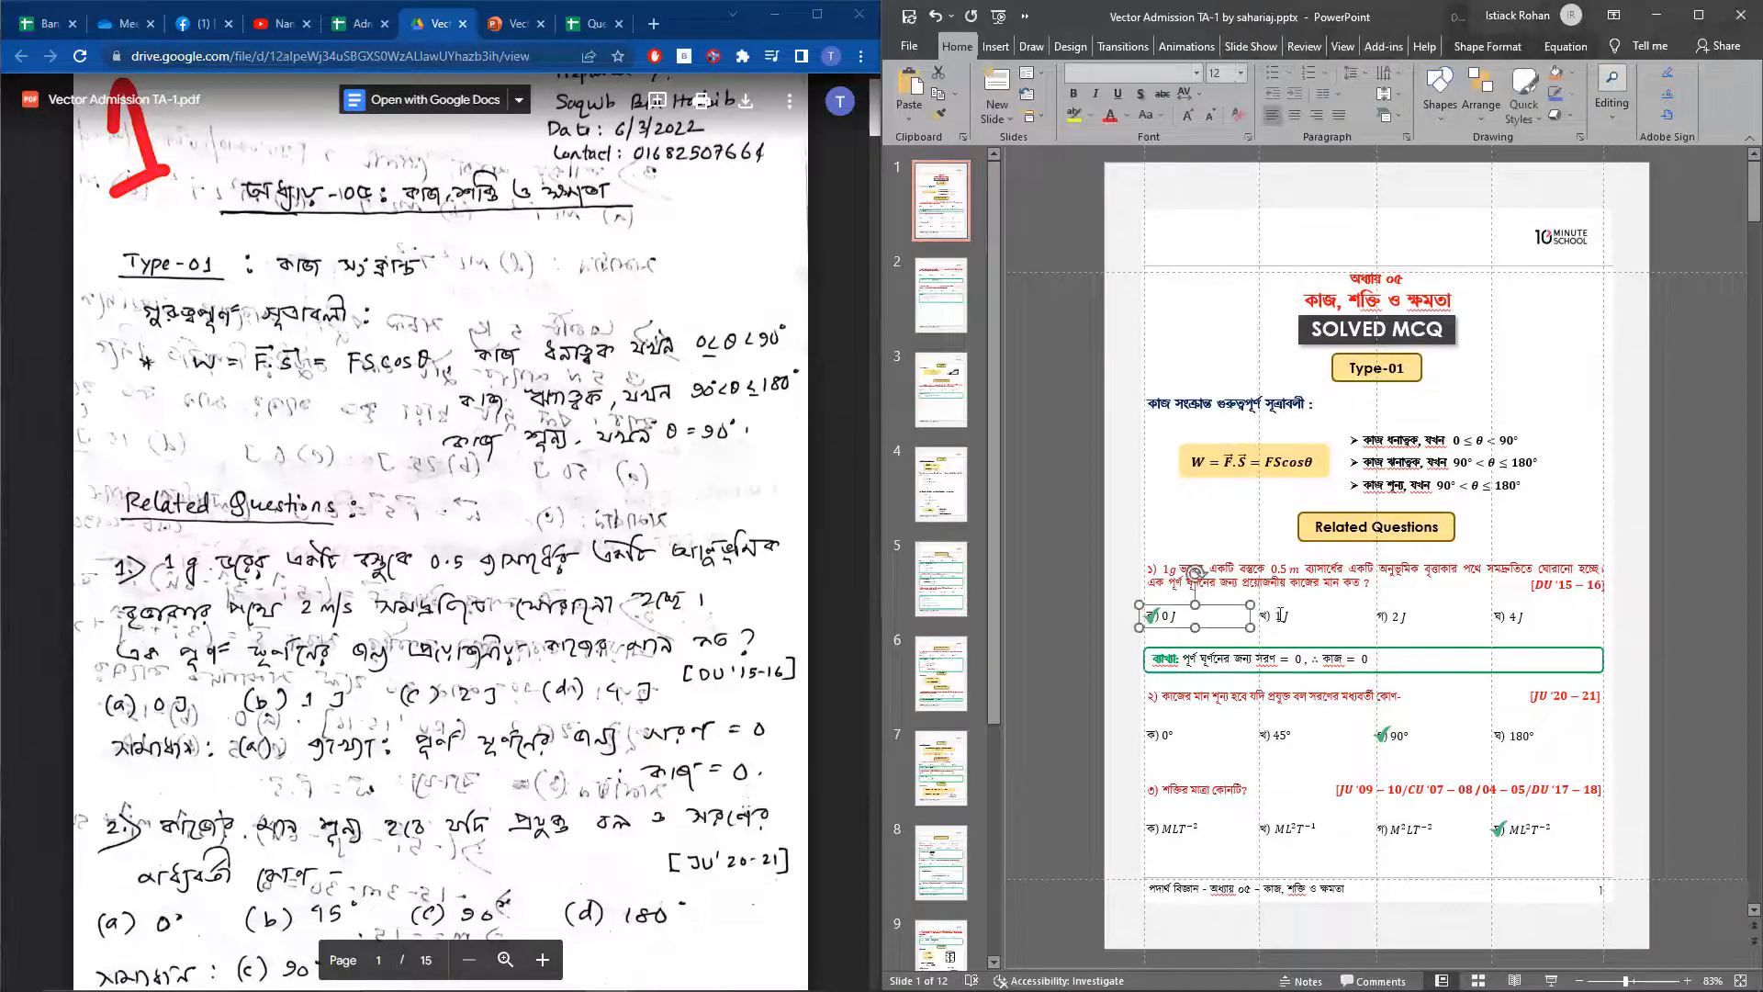
{"action": "left_click", "coordinate": [1279, 615], "text": "shift"}
{"action": "left_click", "coordinate": [1389, 618], "text": "shift"}
{"action": "left_click", "coordinate": [1518, 622], "text": "shift"}
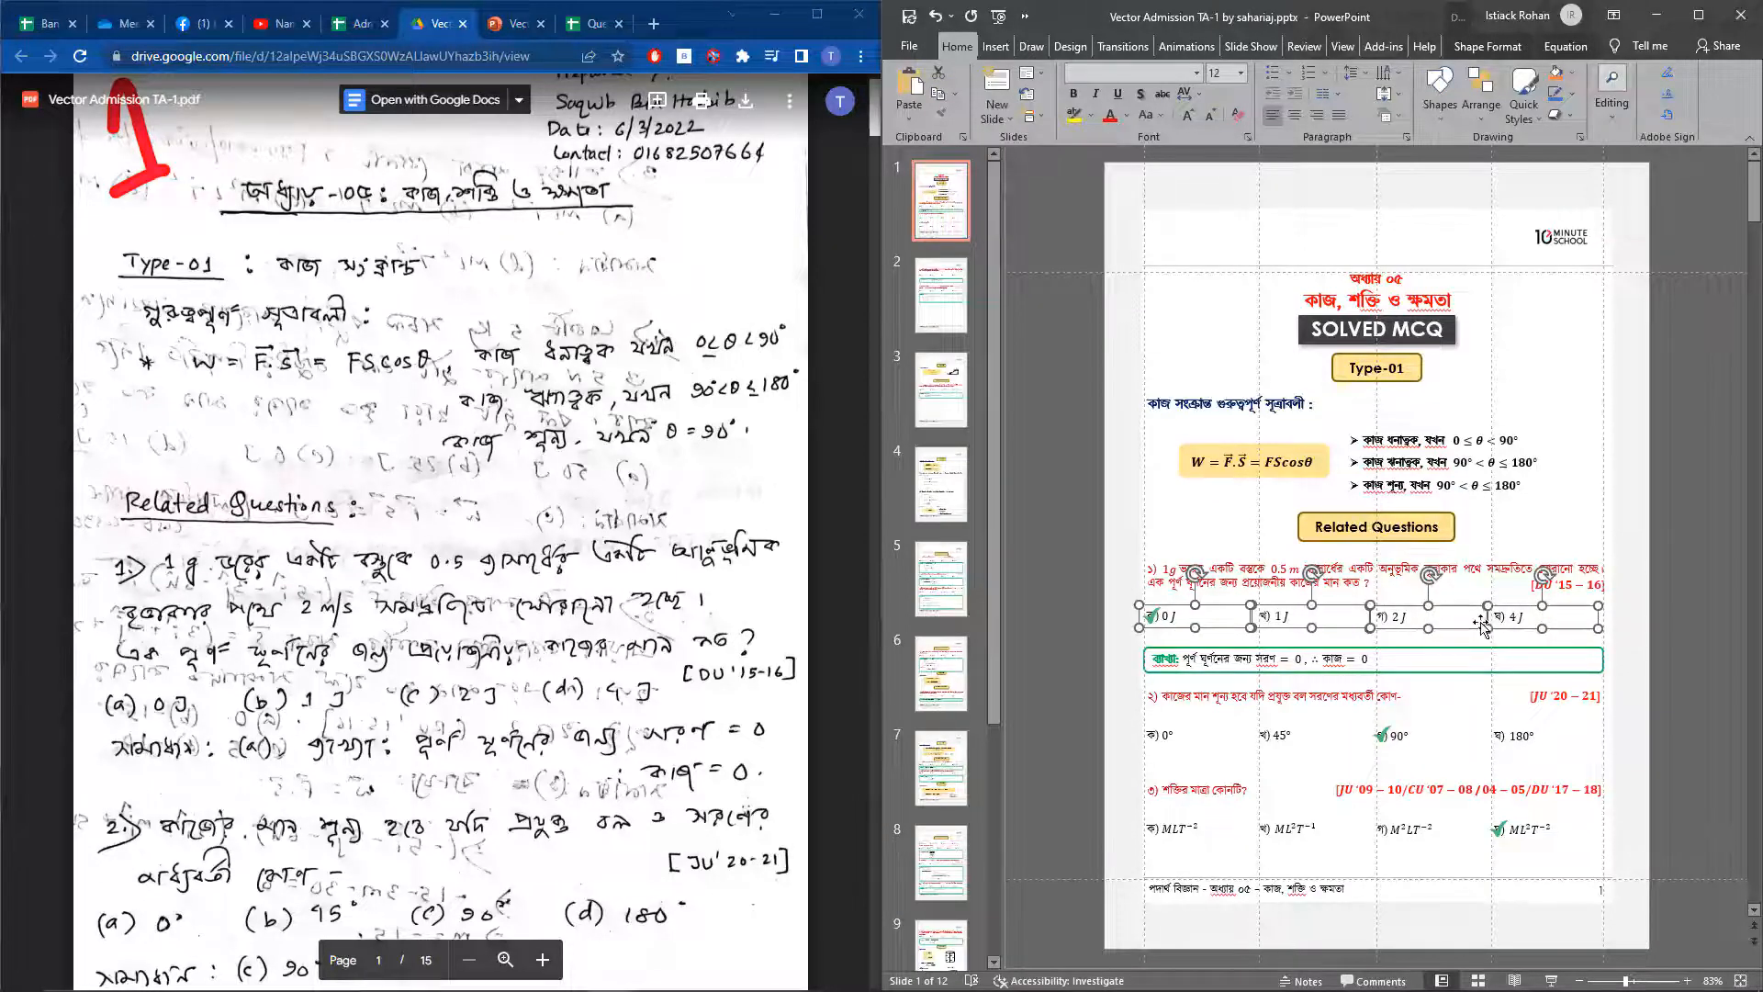
{"action": "left_click", "coordinate": [1115, 622]}
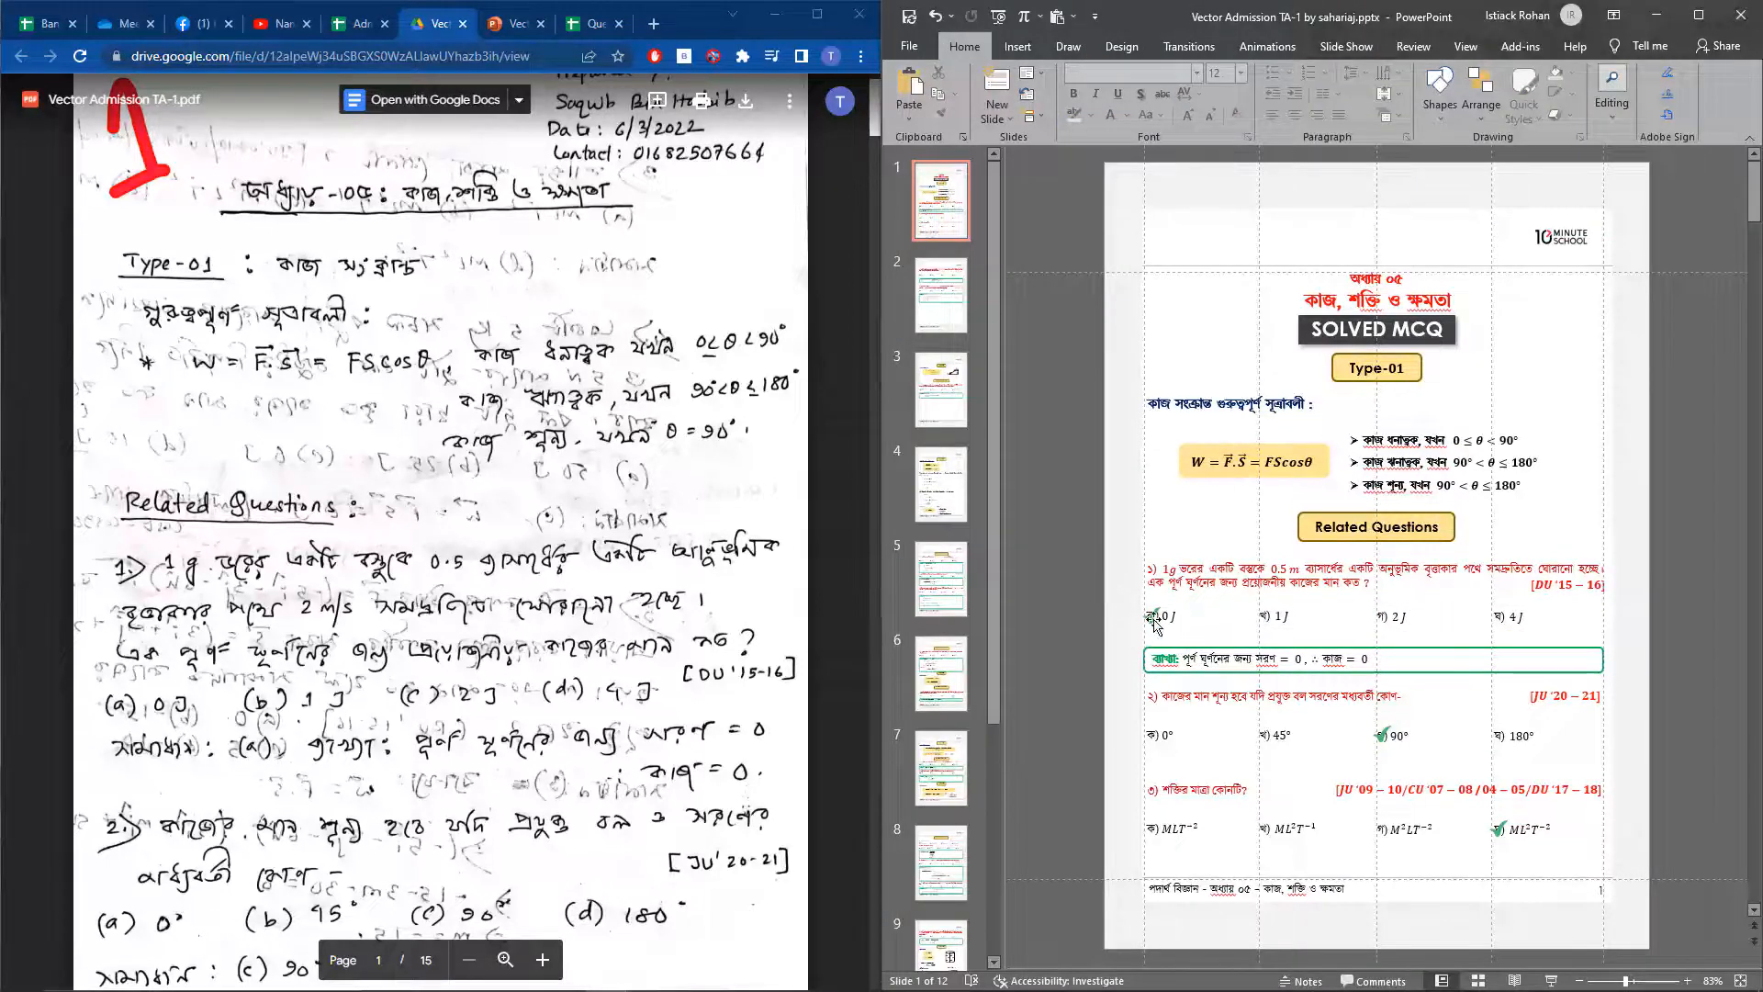
Inspect the green check mark shape placed over the correct answer option of question 1
{"action": "left_click", "coordinate": [1153, 615]}
{"action": "left_click", "coordinate": [1111, 640]}
{"action": "left_click", "coordinate": [1154, 622]}
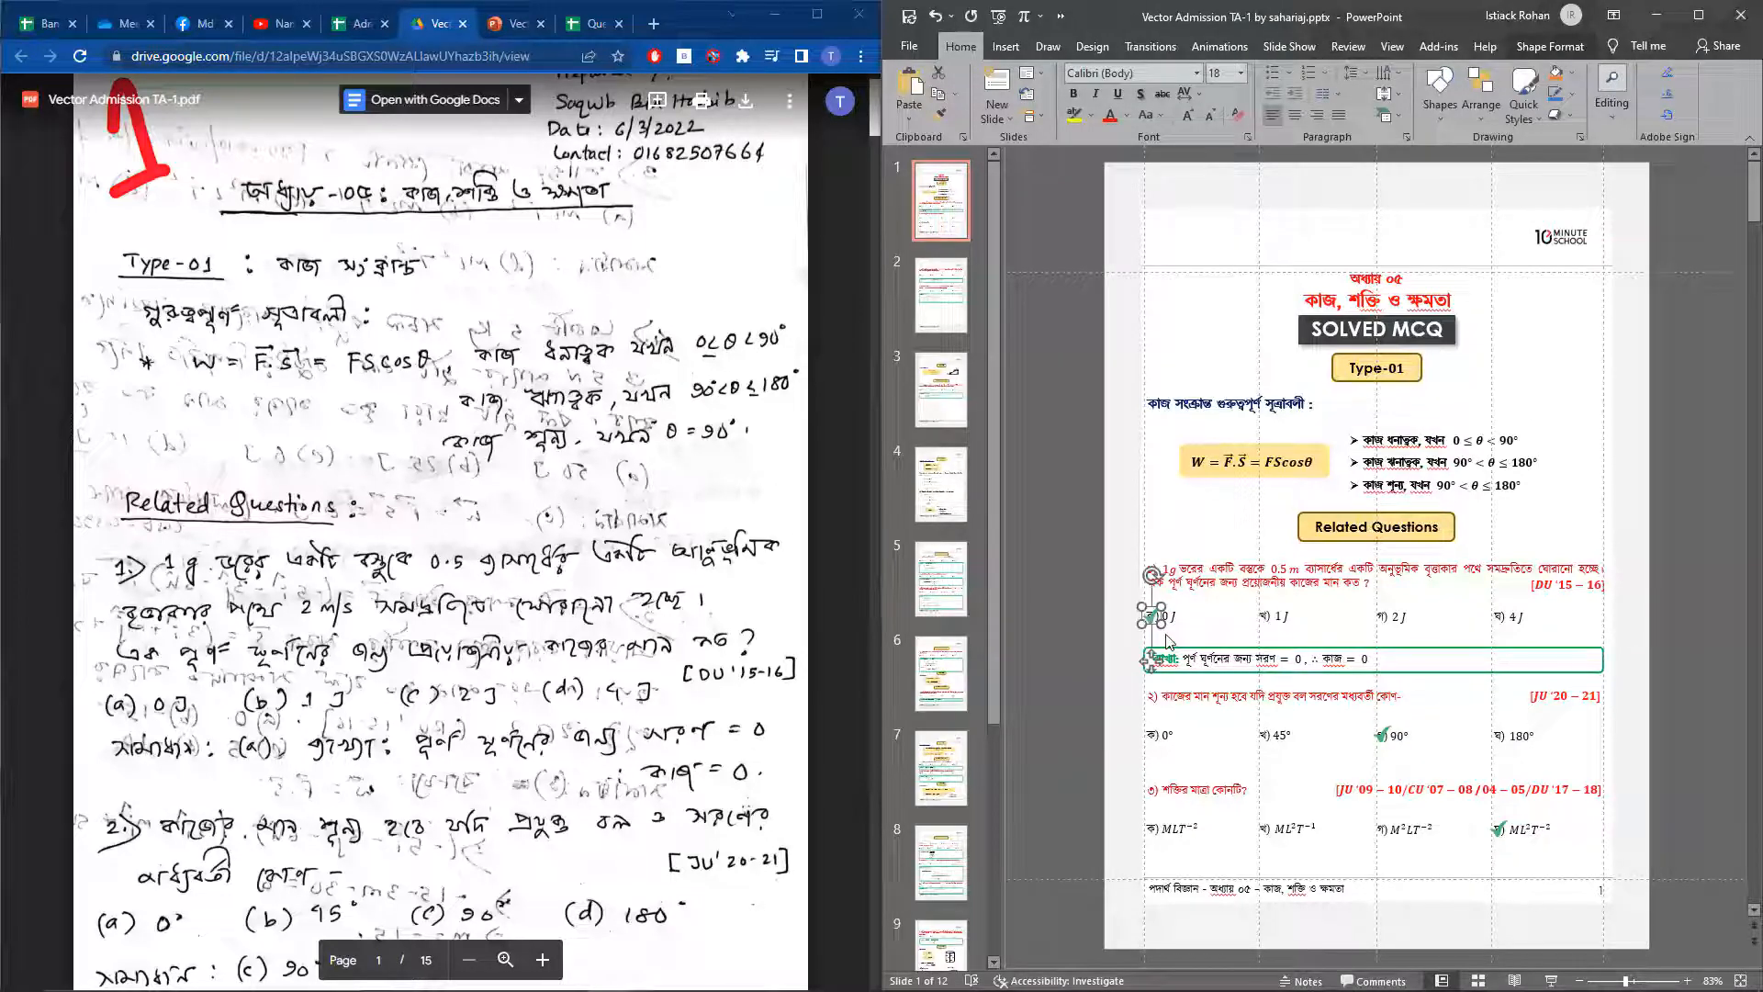
{"action": "left_click", "coordinate": [1102, 602]}
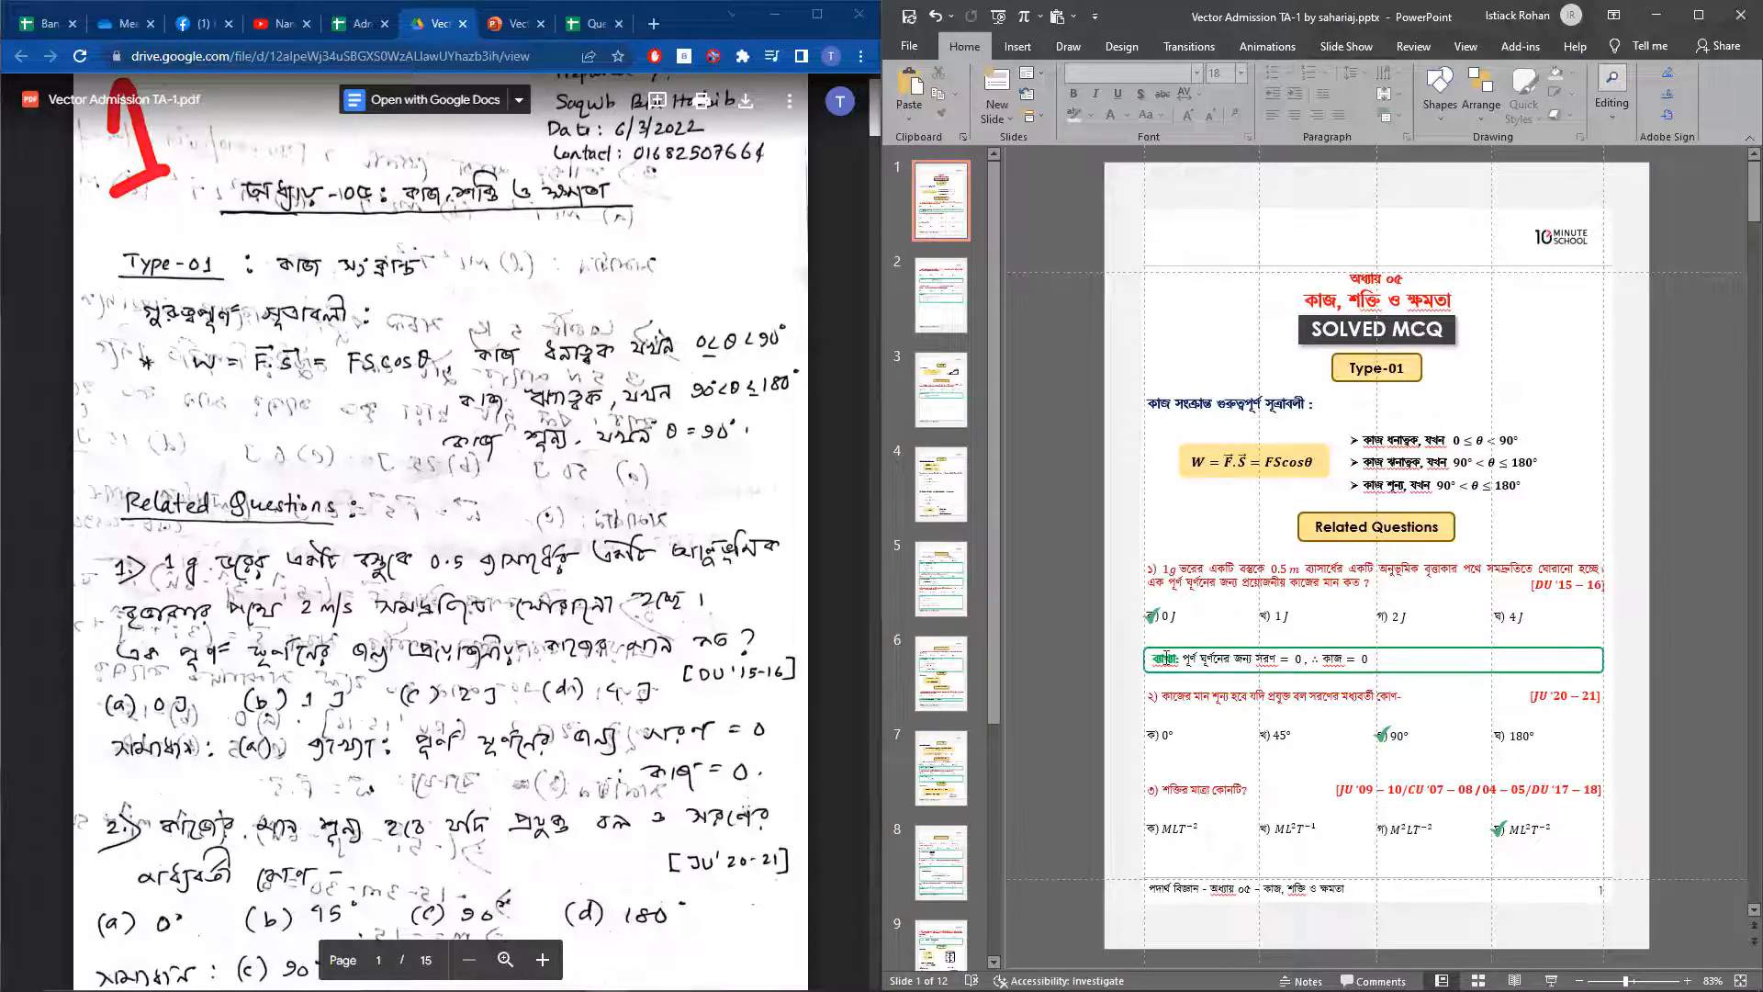
Check the font and standard font colour options for the label word in question 1's explanation box
{"action": "left_click", "coordinate": [1160, 657]}
{"action": "double_click", "coordinate": [1178, 657]}
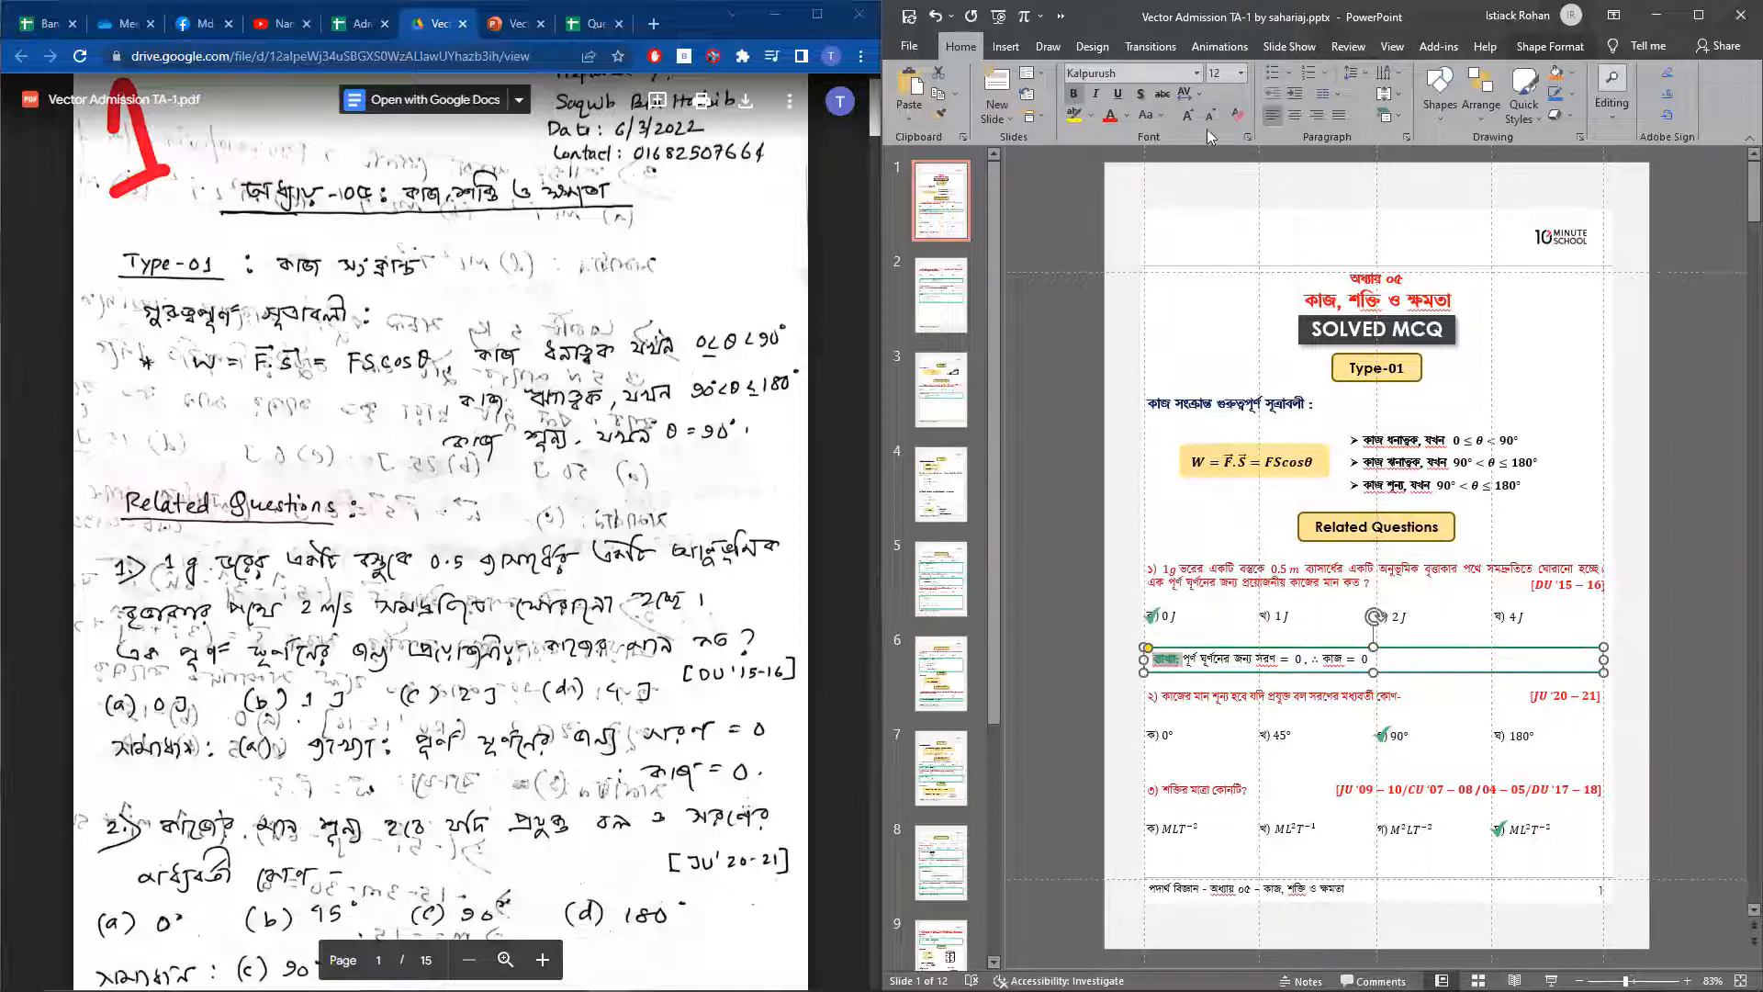
{"action": "left_click", "coordinate": [1128, 115]}
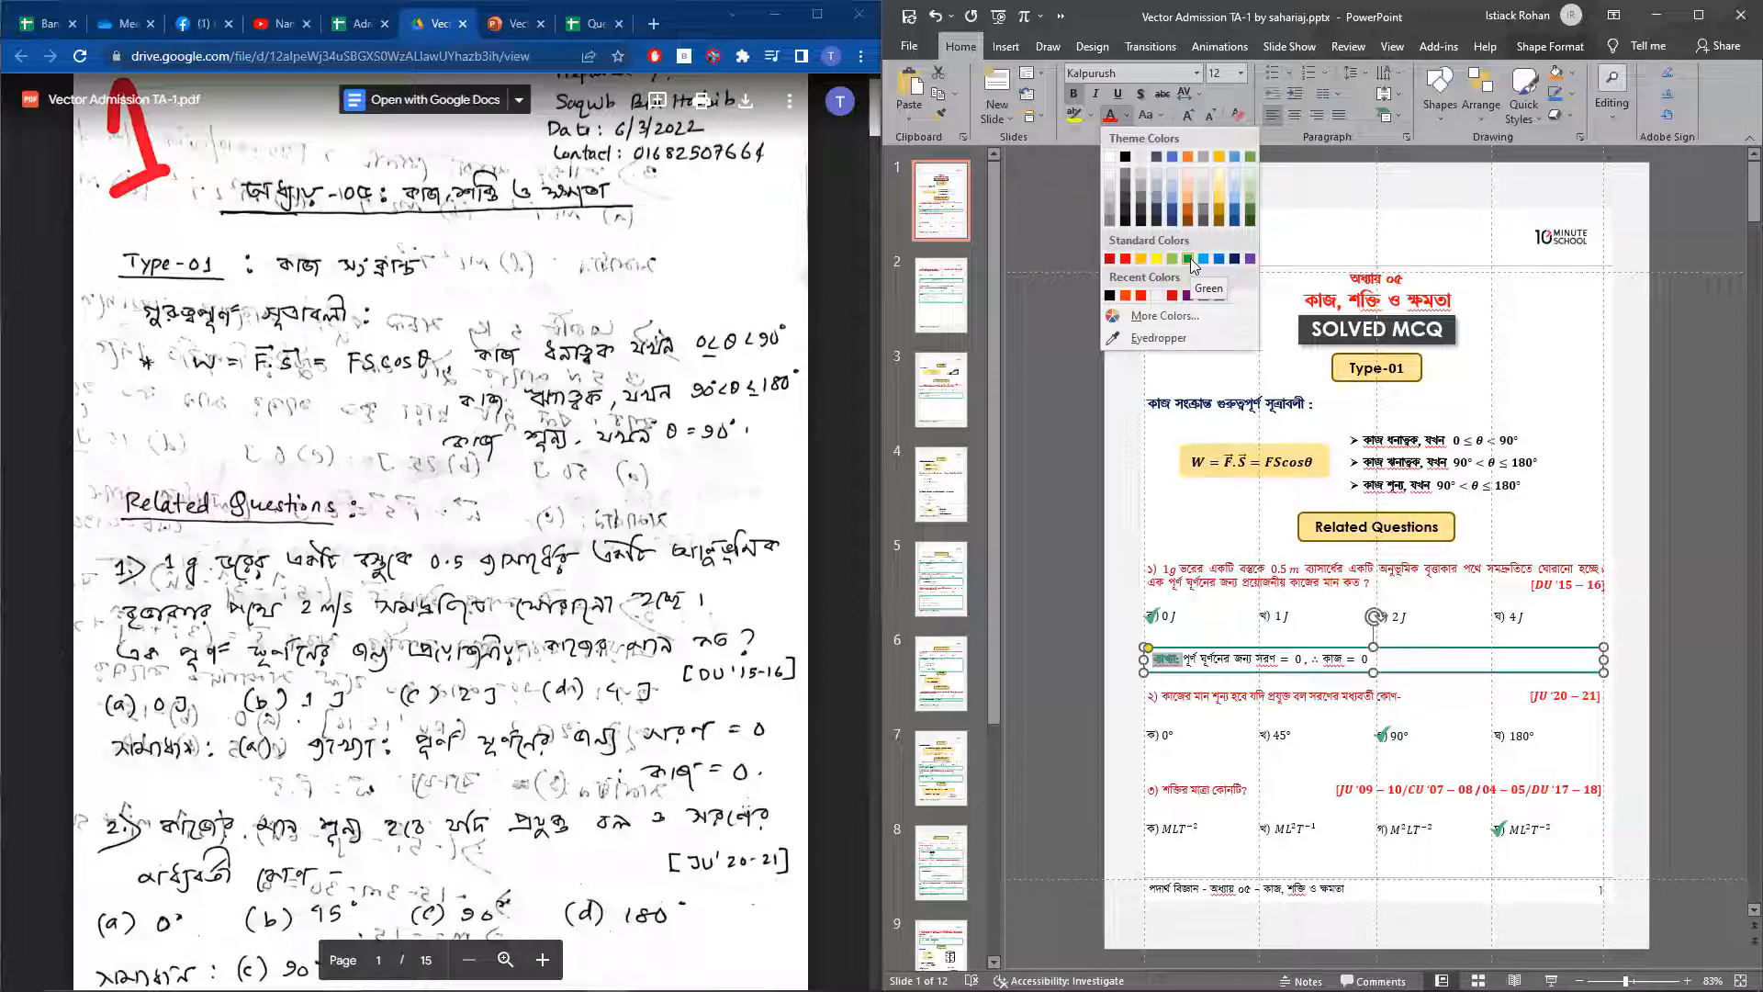
{"action": "left_click", "coordinate": [1613, 668]}
Set the outline weight of question 1's explanation box to 2¼ pt
{"action": "left_click", "coordinate": [1581, 653]}
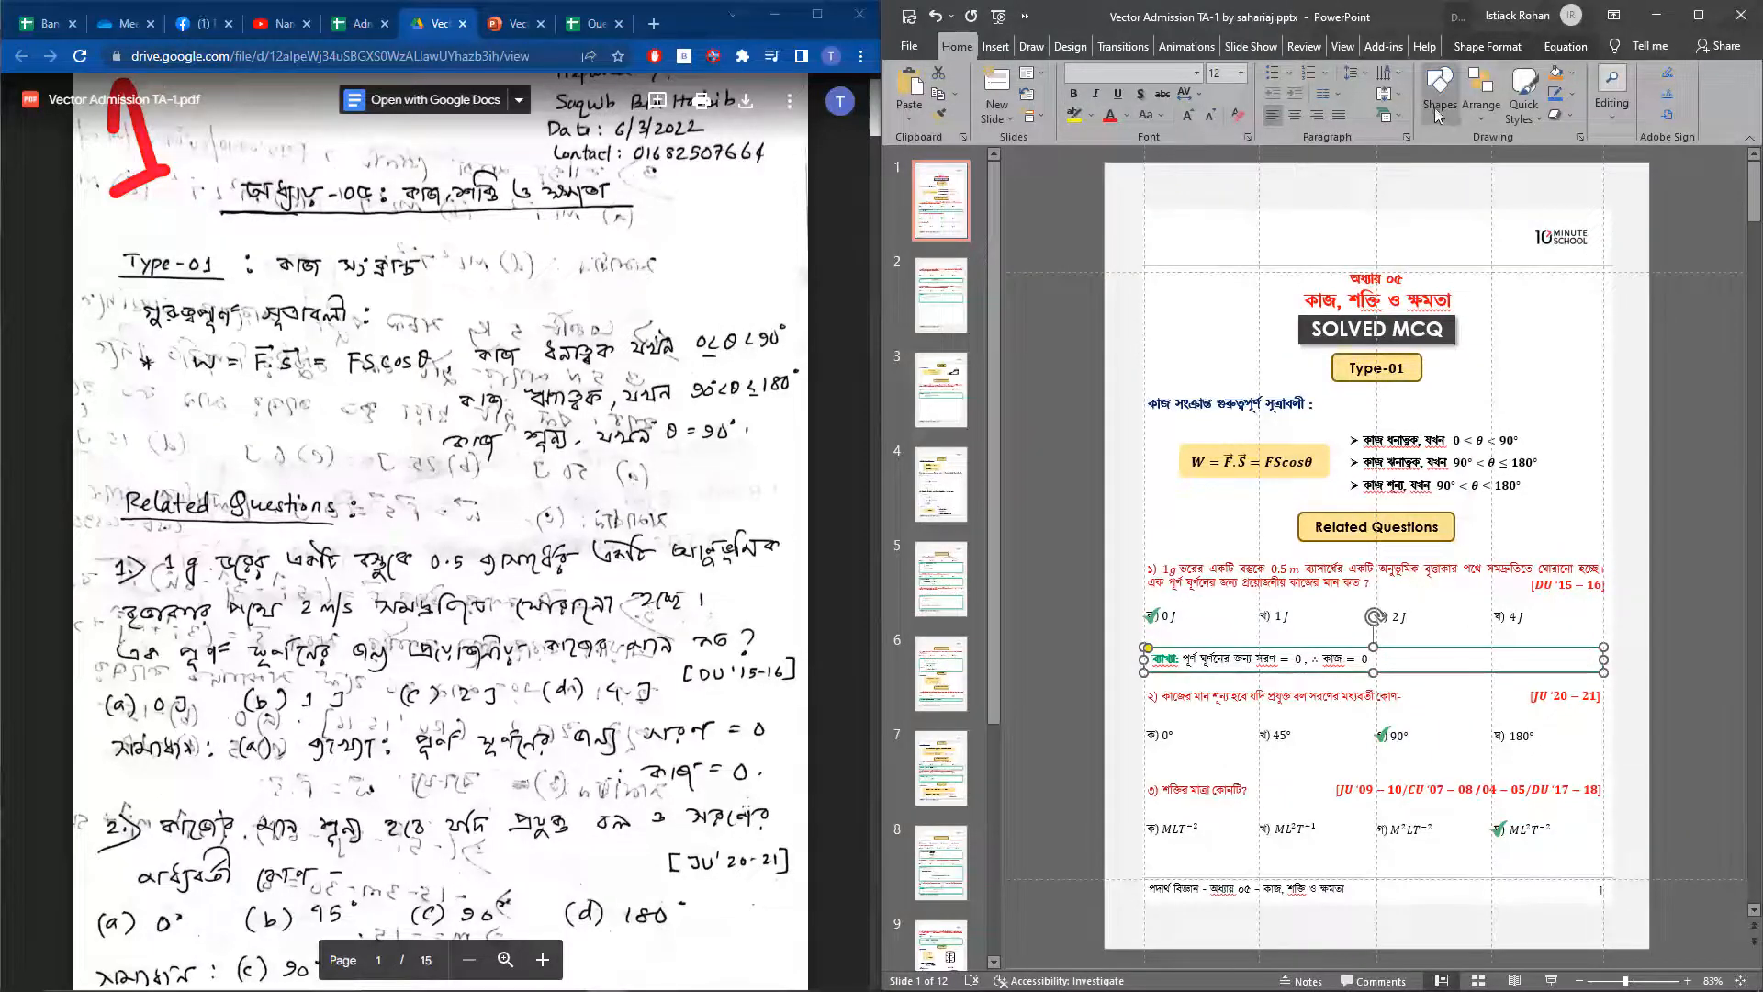
{"action": "left_click", "coordinate": [1569, 93]}
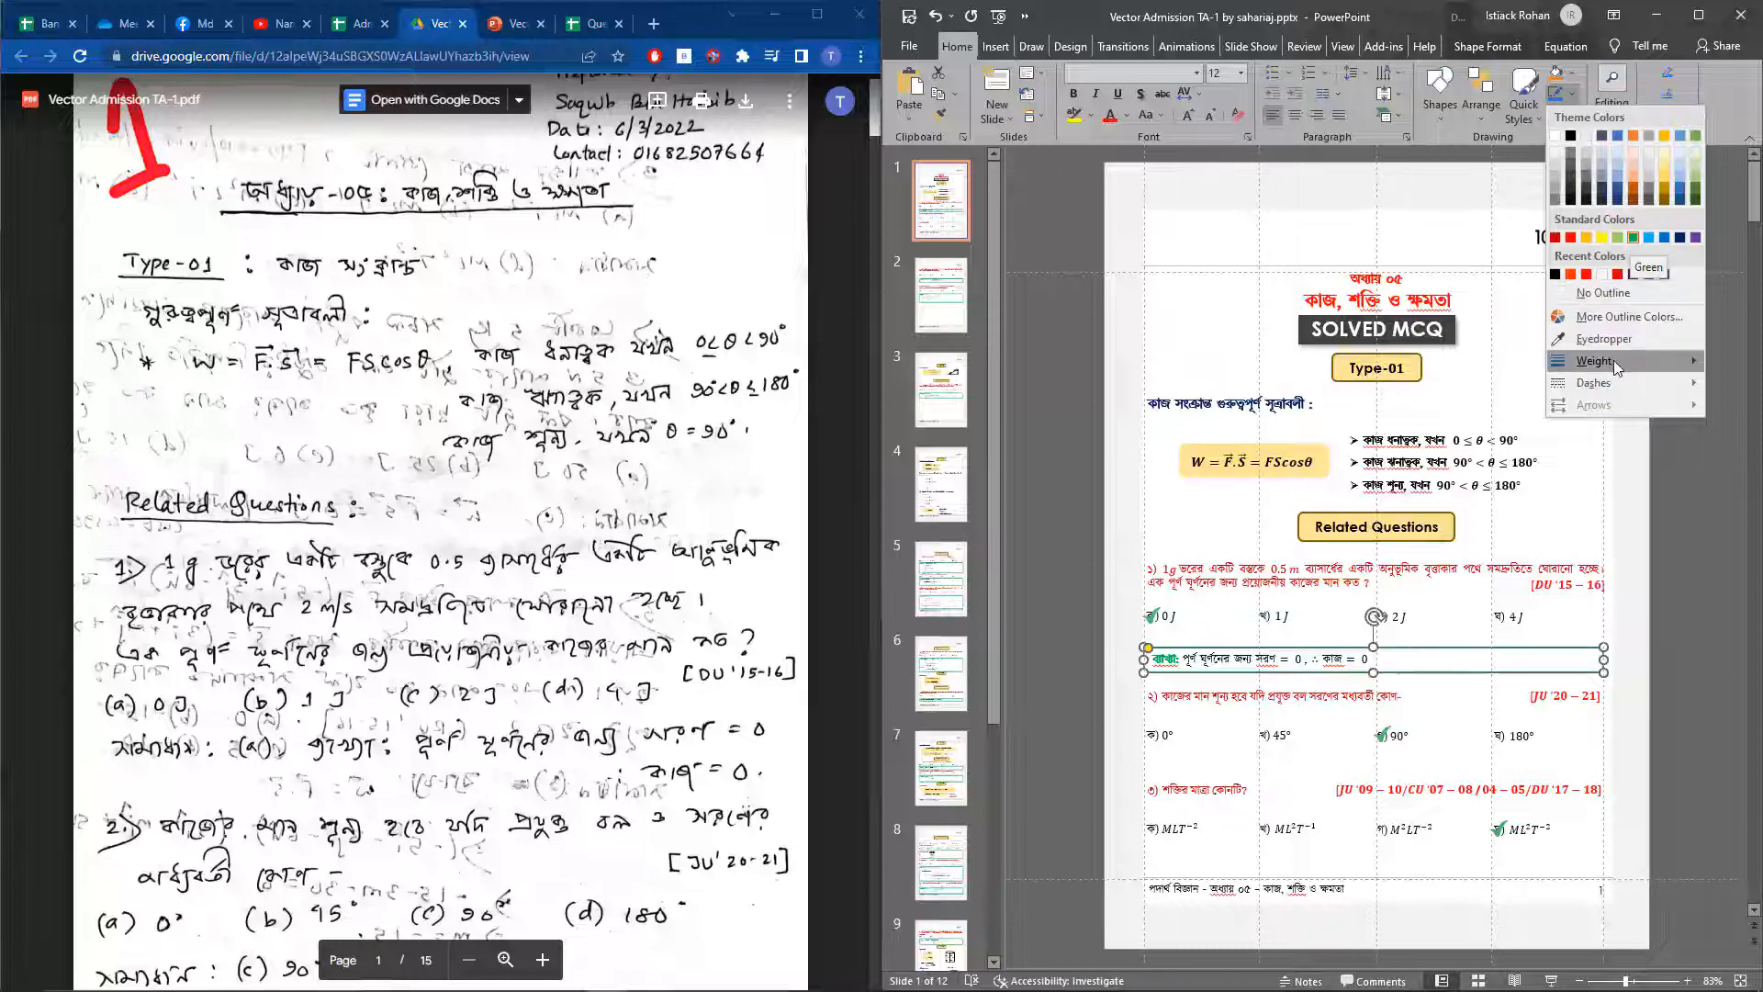
{"action": "mouse_move", "coordinate": [1598, 361]}
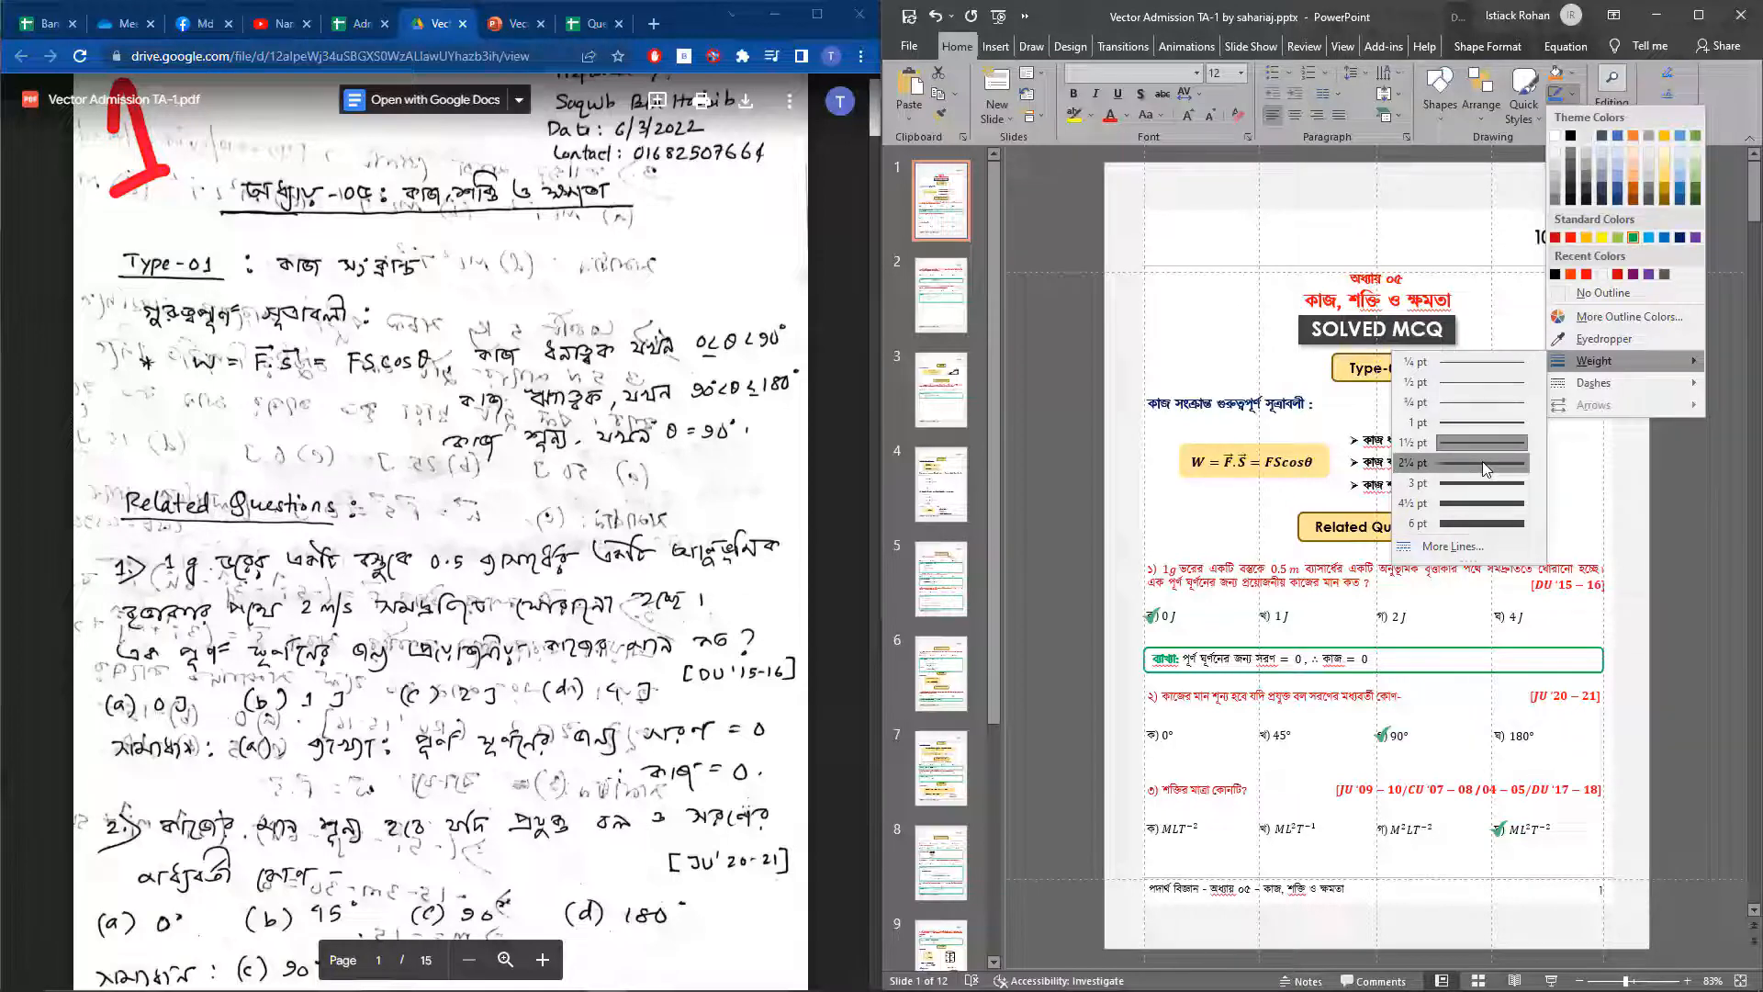
{"action": "left_click", "coordinate": [1482, 460]}
{"action": "left_click", "coordinate": [1710, 612]}
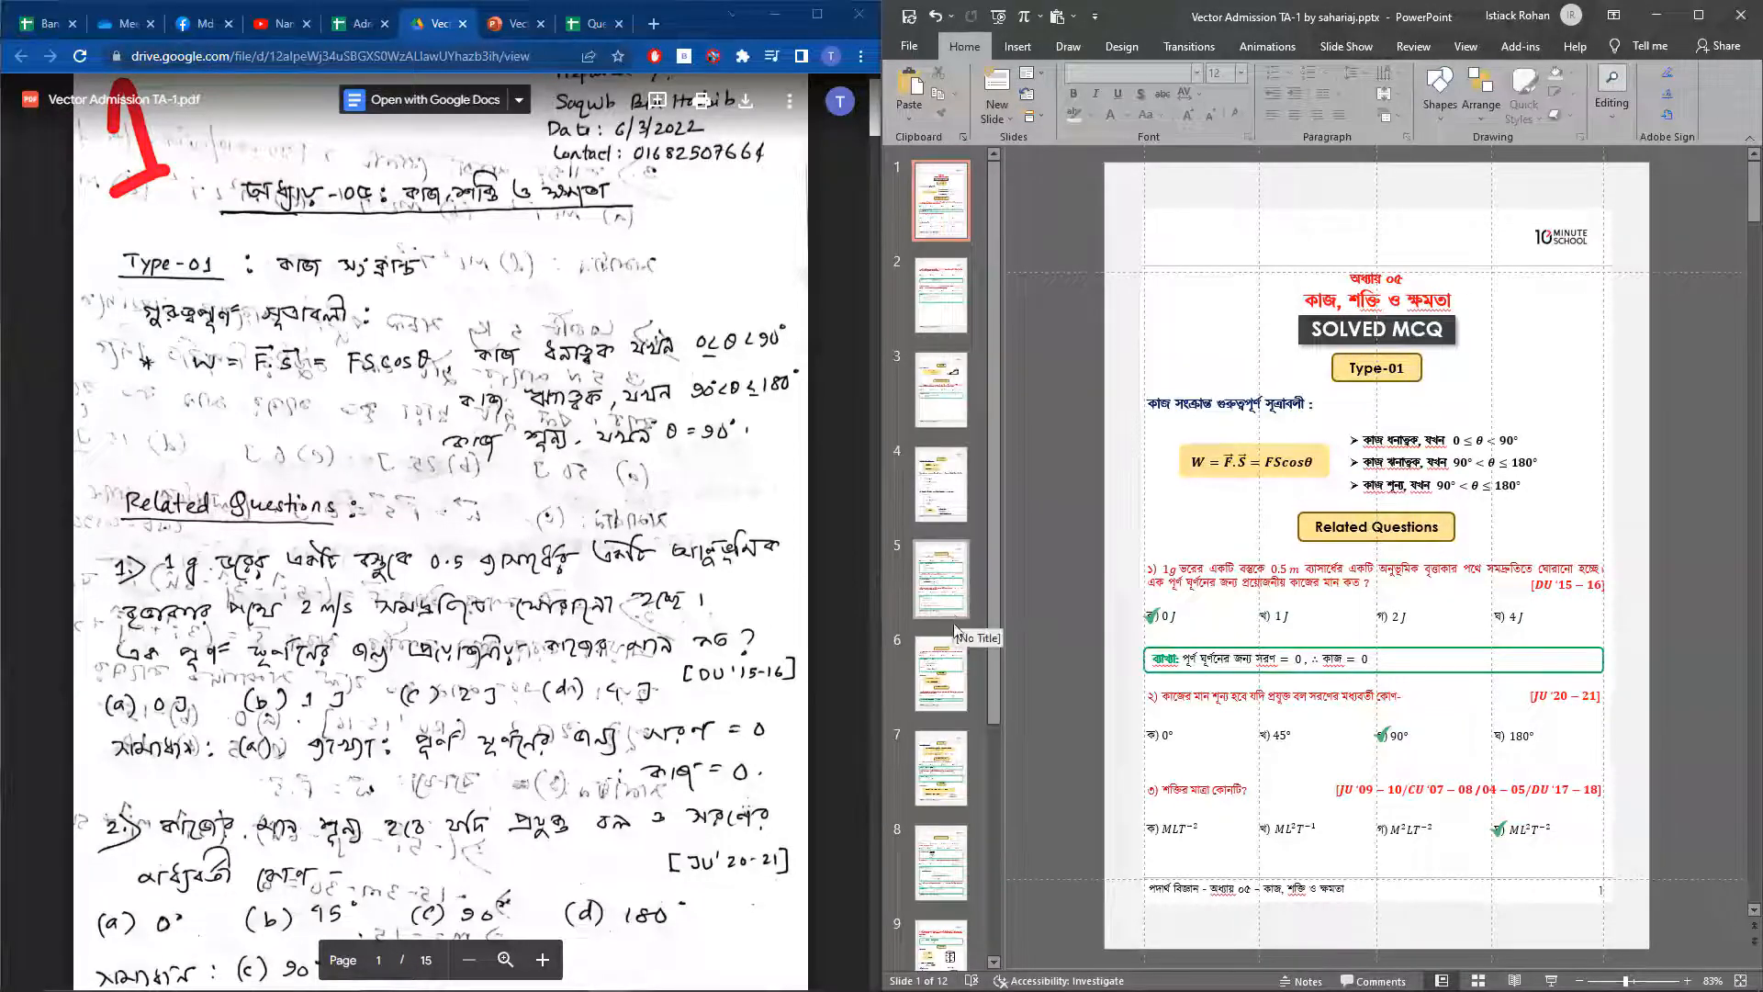
Examine the layout of slides 6, 7 and 8, including the question 3 block and its explanation on slide 8
{"action": "left_click", "coordinate": [951, 666]}
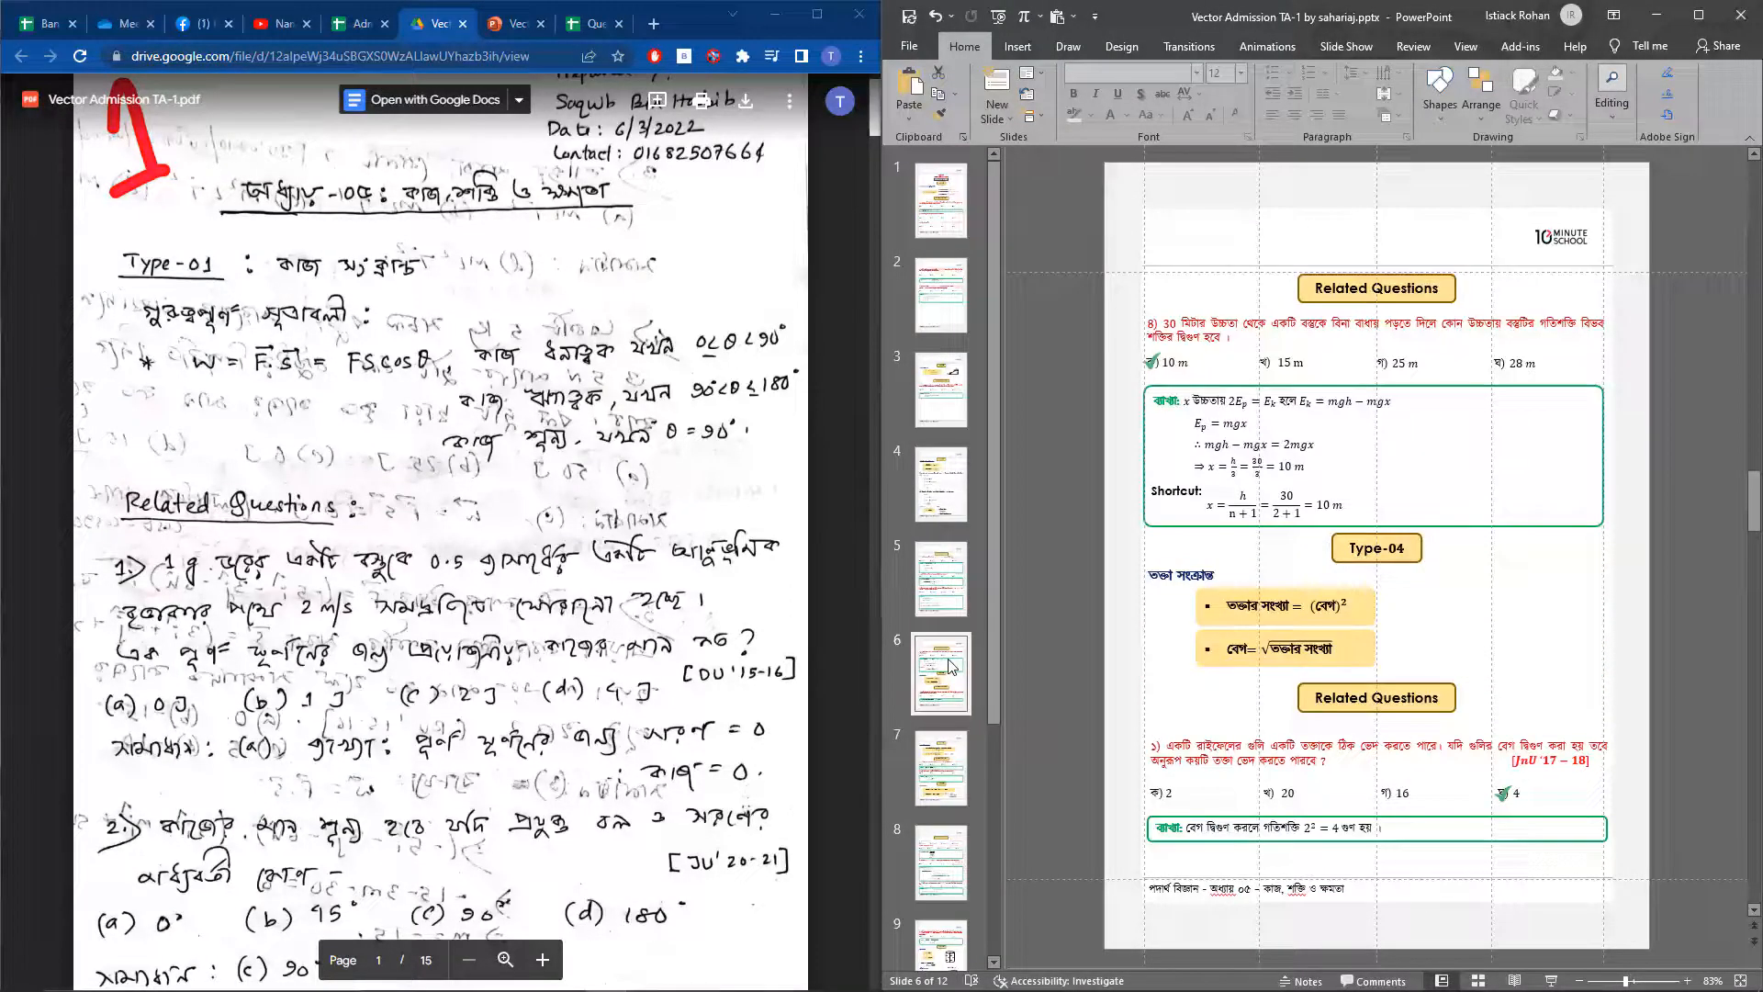
{"action": "left_click", "coordinate": [960, 754]}
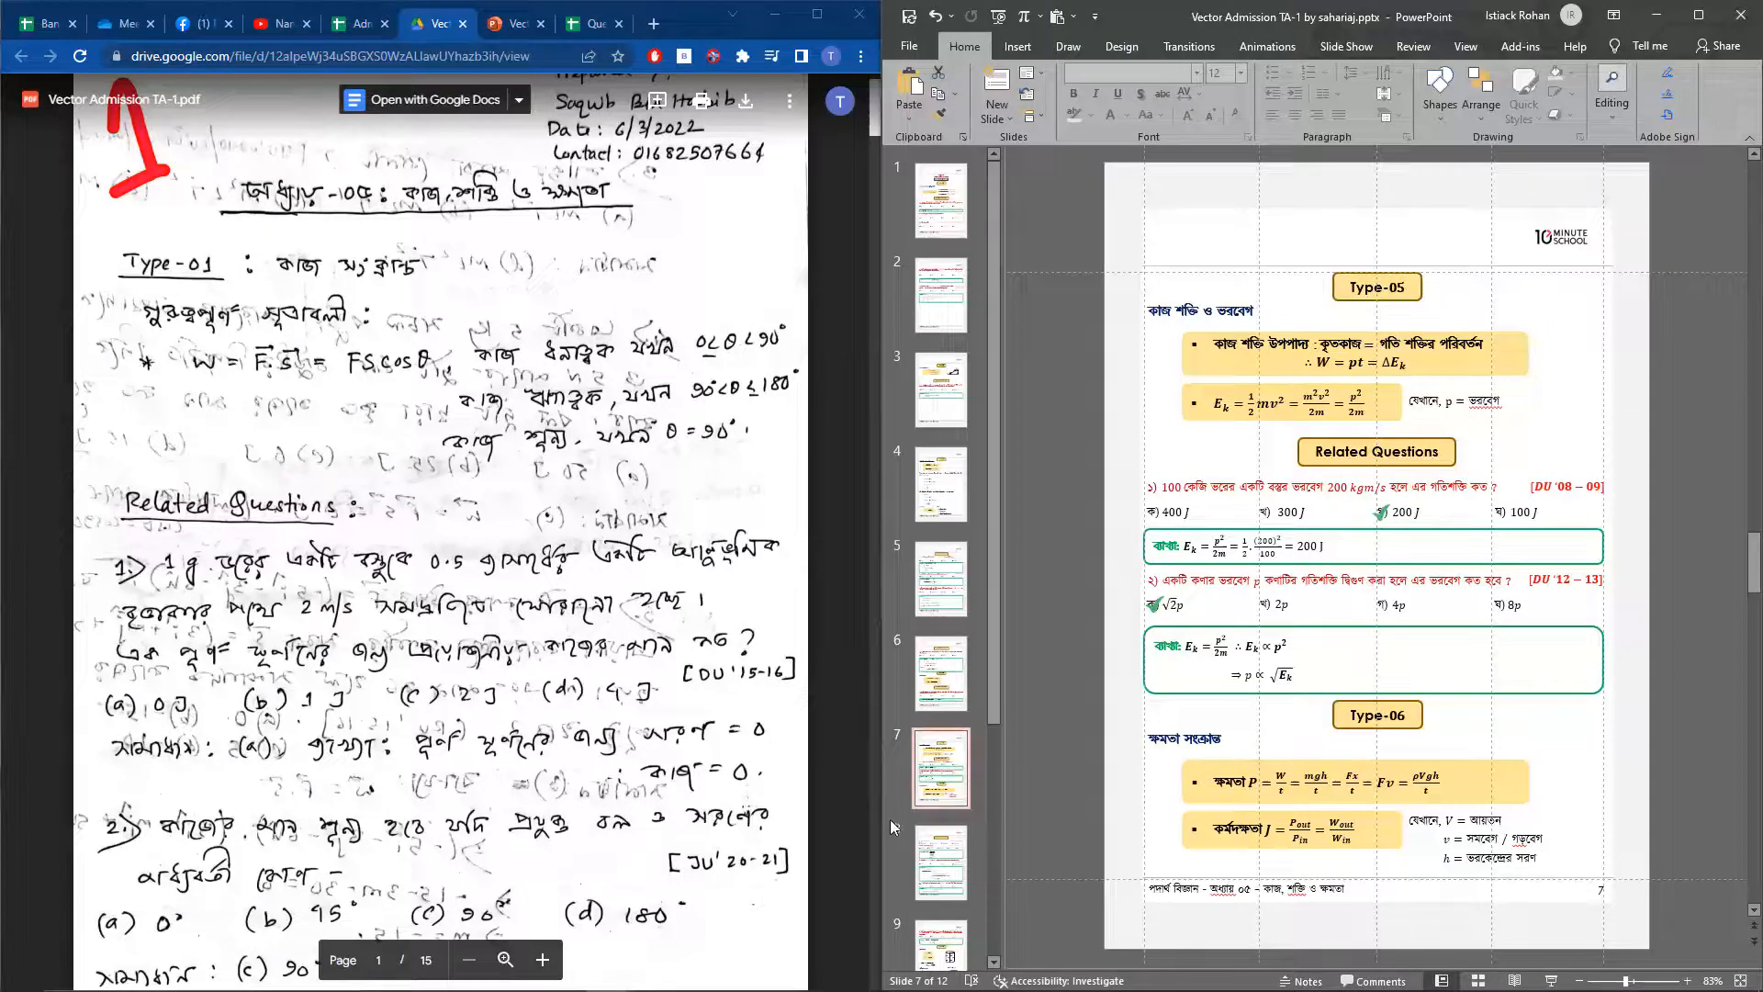
{"action": "left_click", "coordinate": [962, 856]}
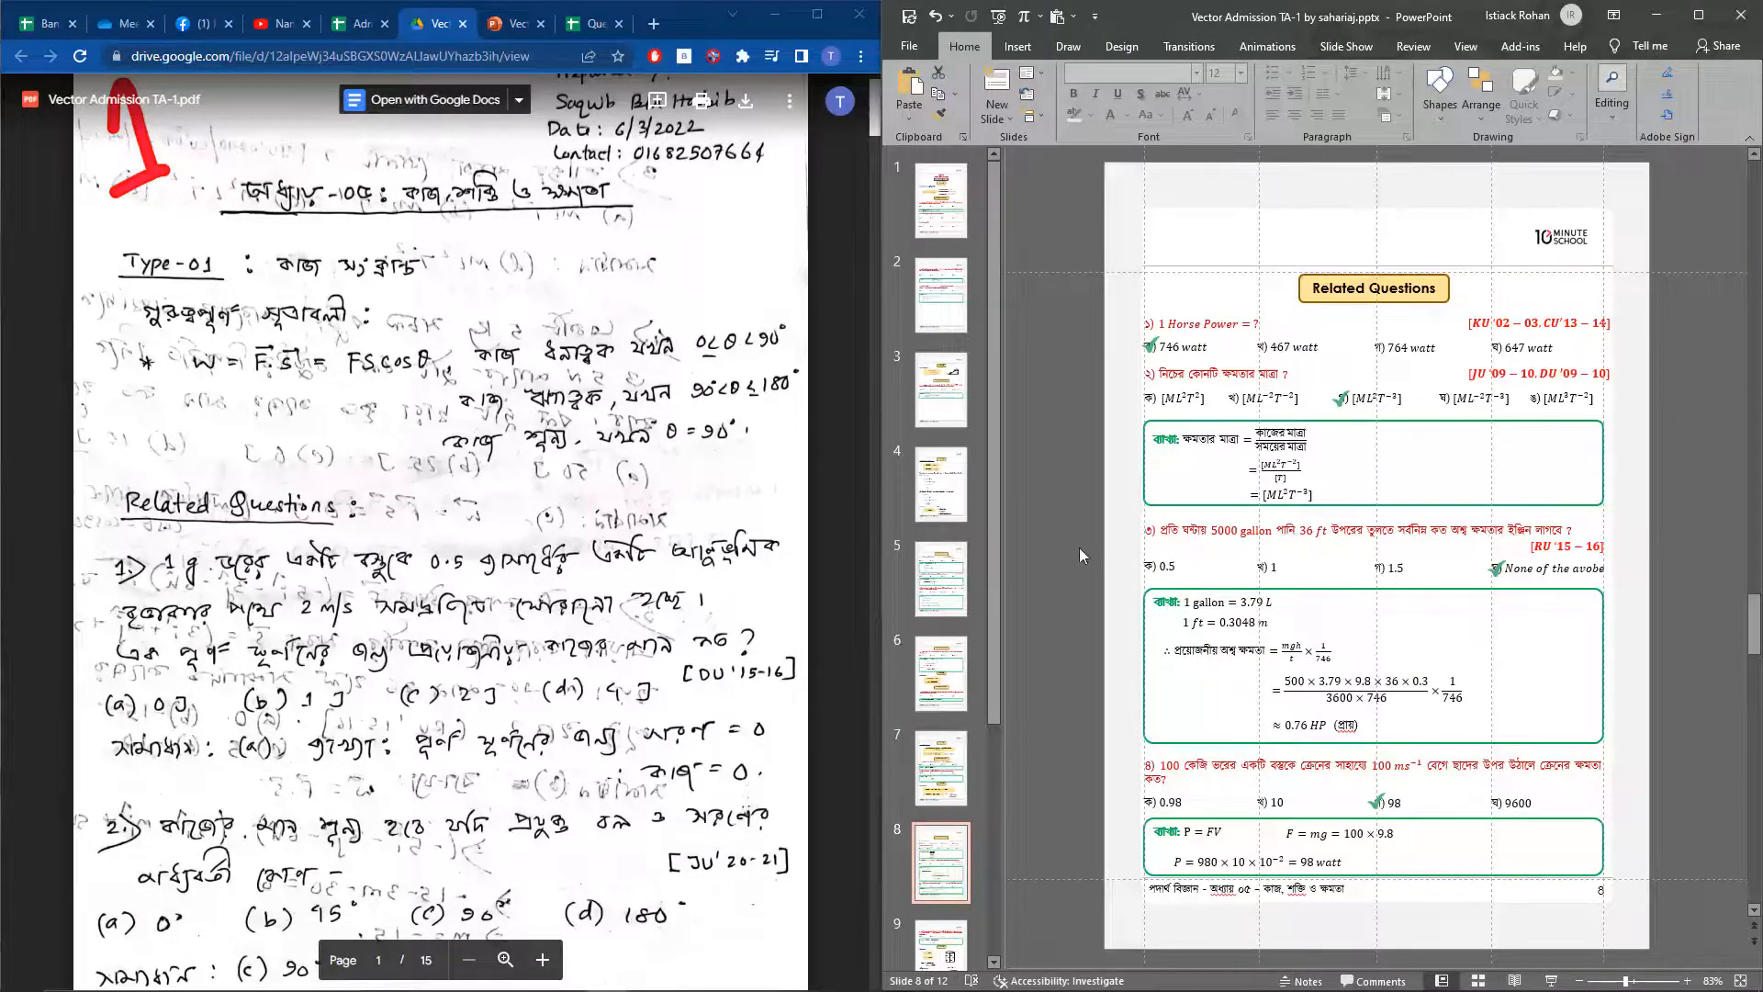
{"action": "left_click_drag", "start_coordinate": [1096, 501], "coordinate": [1650, 759]}
{"action": "left_click", "coordinate": [1719, 718]}
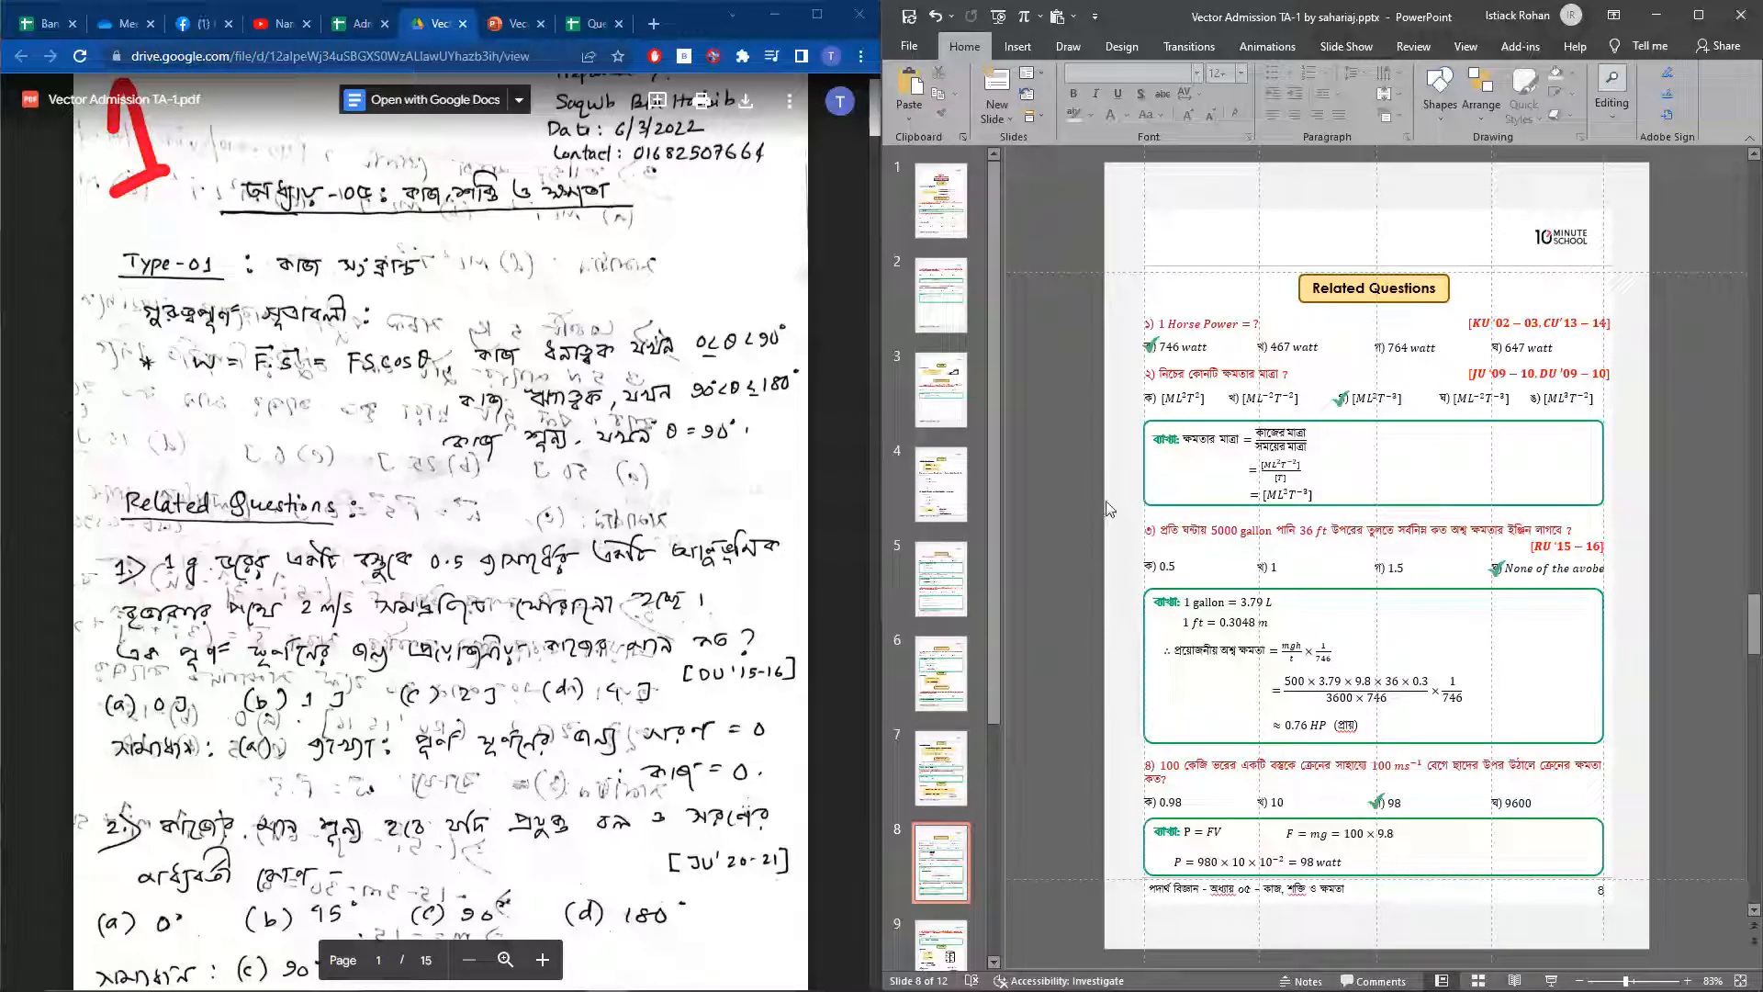
Check the Type-07 text and formula boxes on slide 9, and move the handwritten cylinder sketch to the page edge beside the drawn cylinder
{"action": "scroll", "coordinate": [950, 780], "scroll_direction": "down", "scroll_amount": 3}
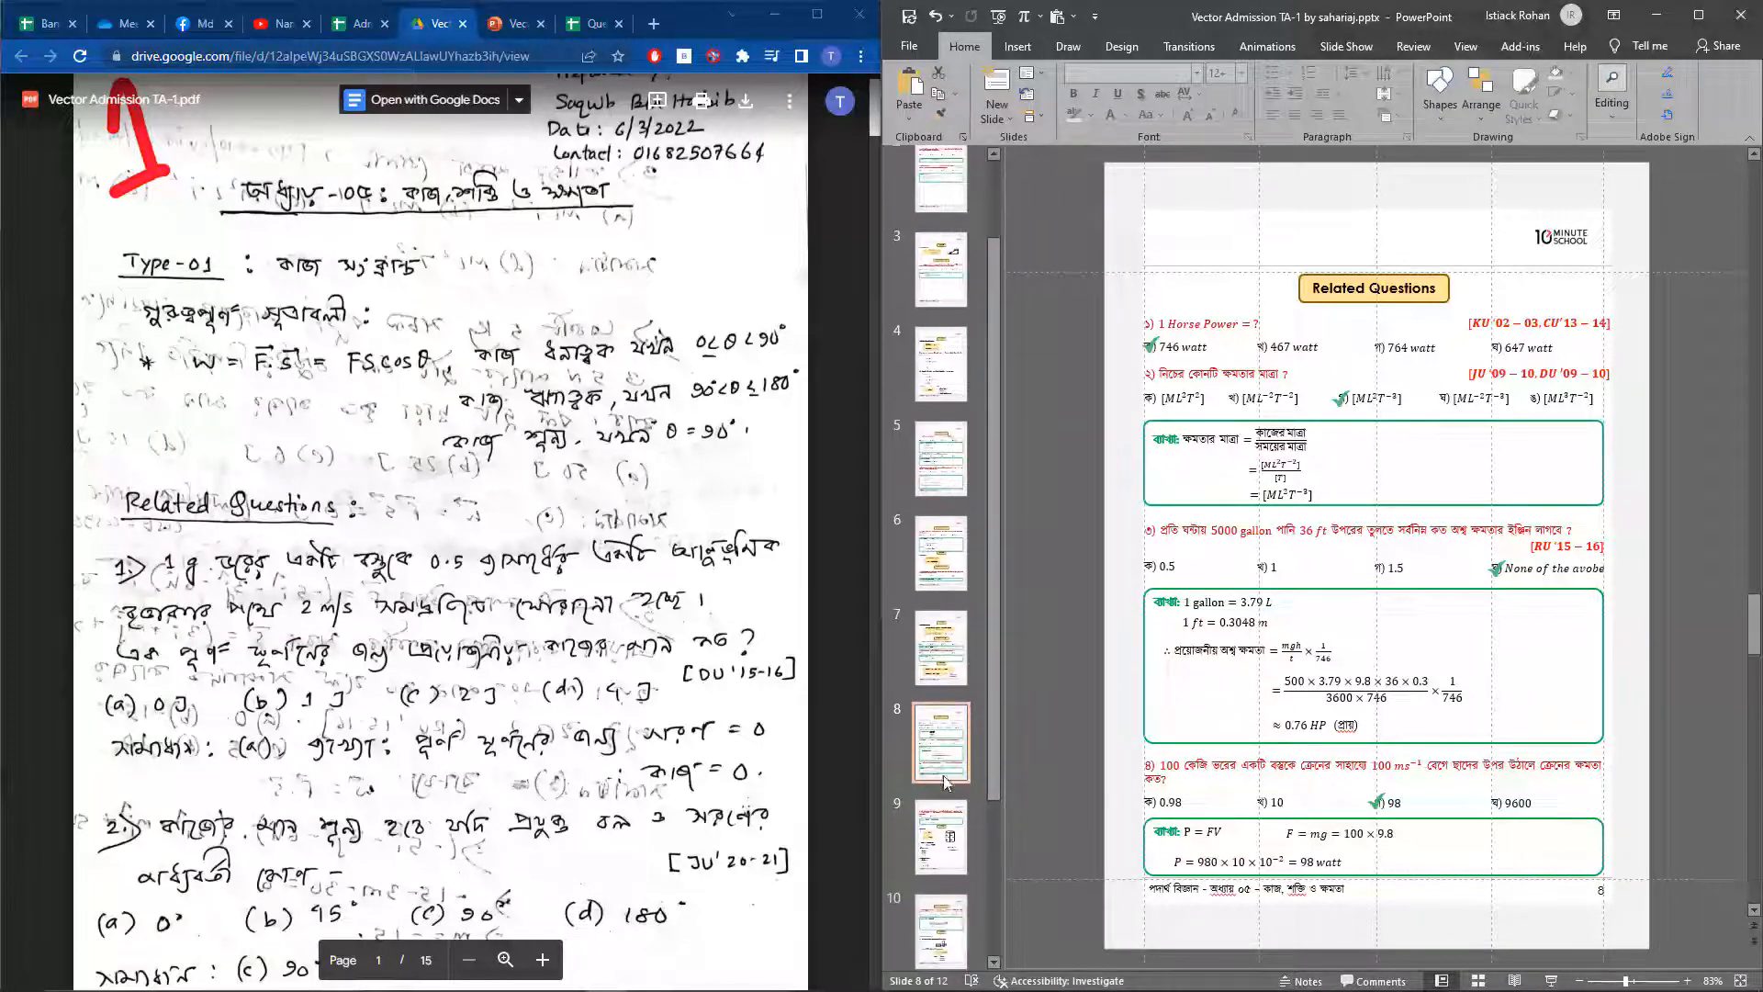
{"action": "left_click", "coordinate": [955, 804]}
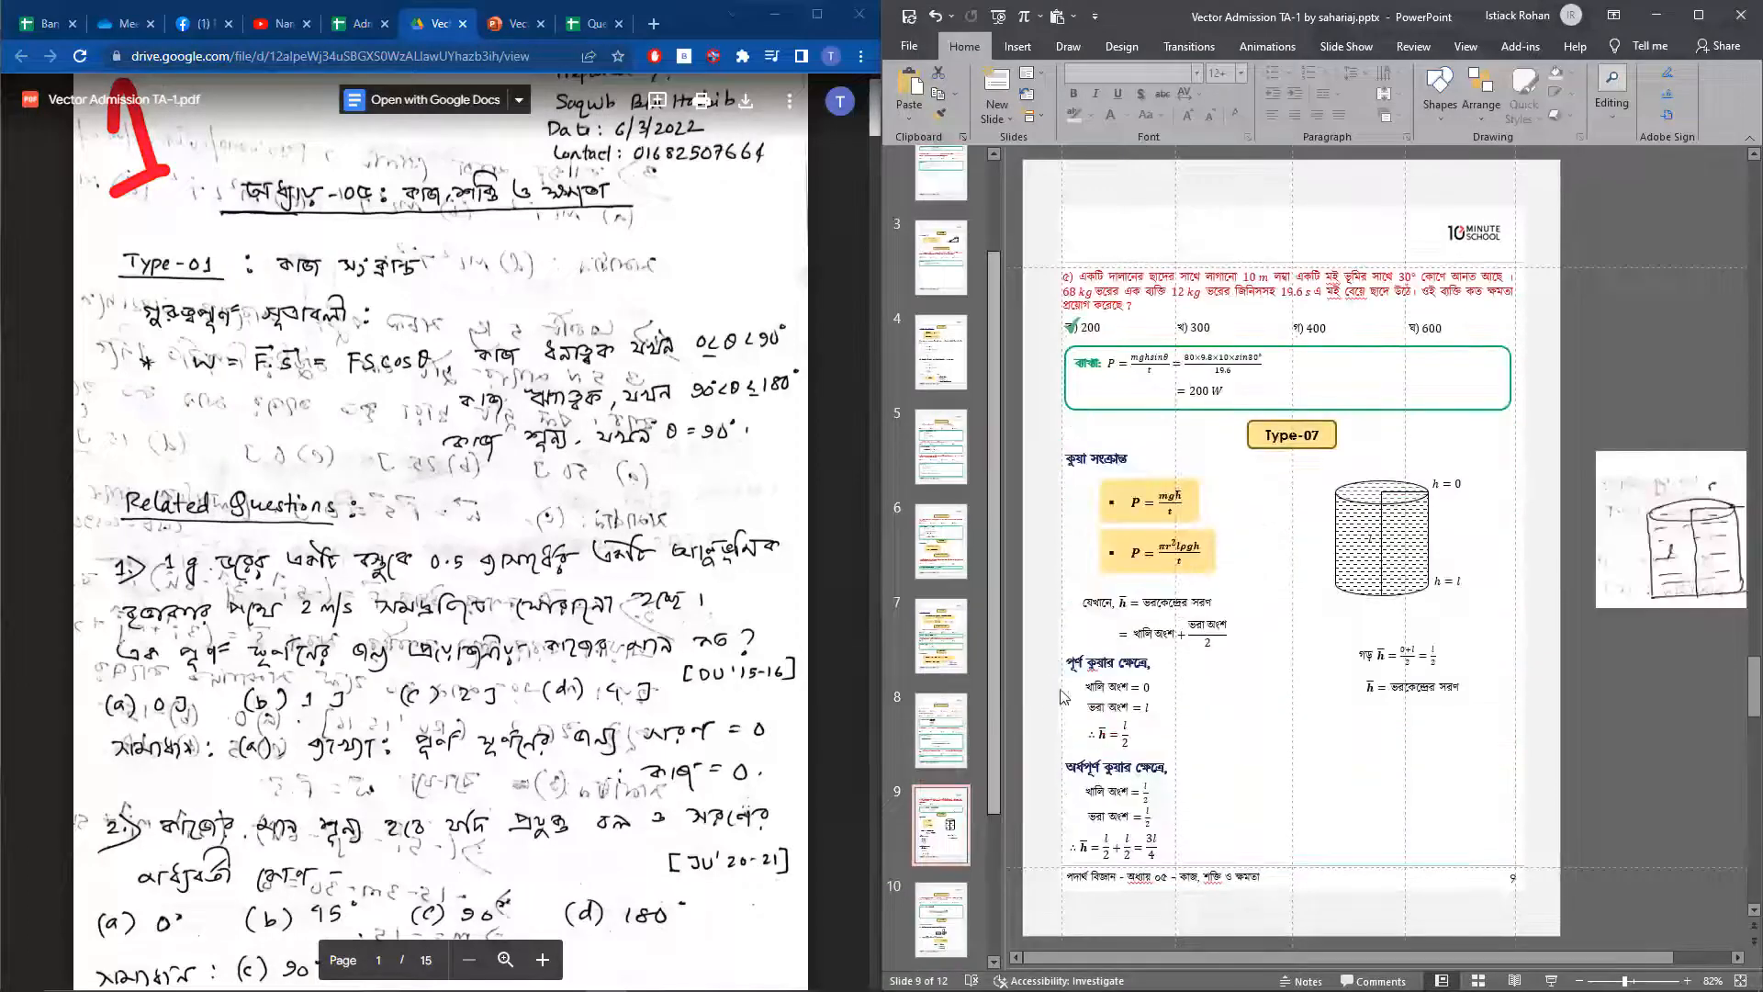
{"action": "left_click", "coordinate": [1130, 687]}
{"action": "left_click", "coordinate": [1128, 650]}
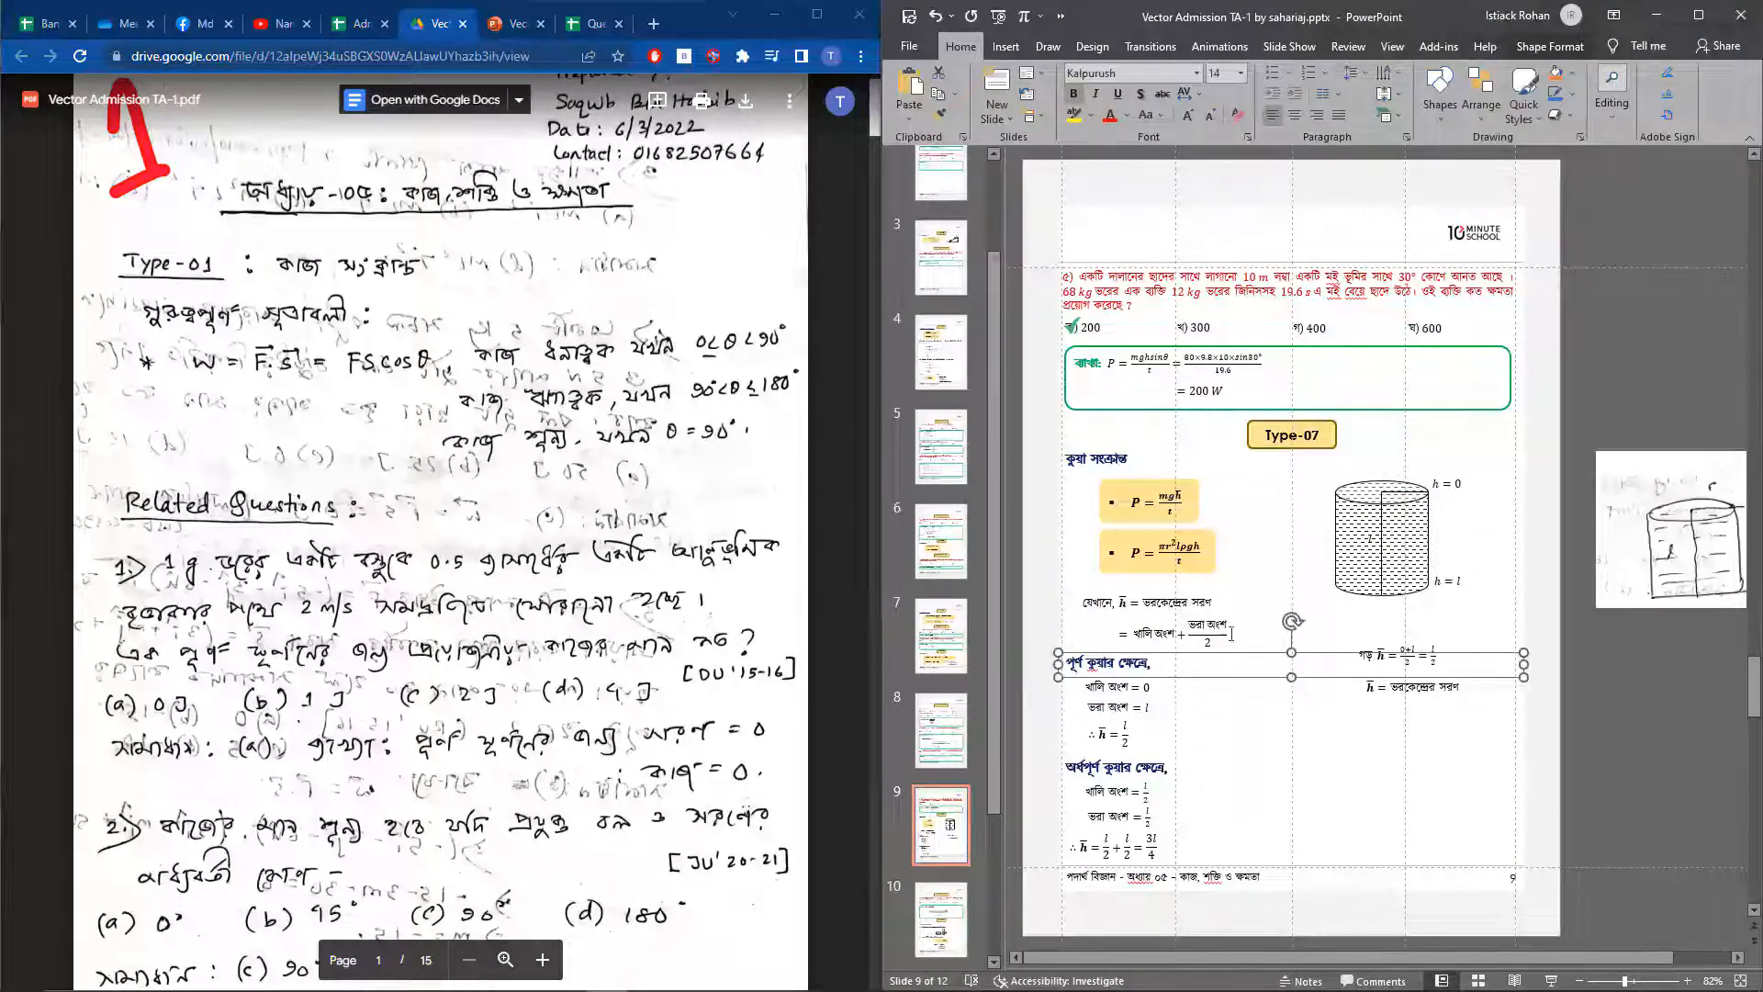
{"action": "left_click", "coordinate": [1126, 602]}
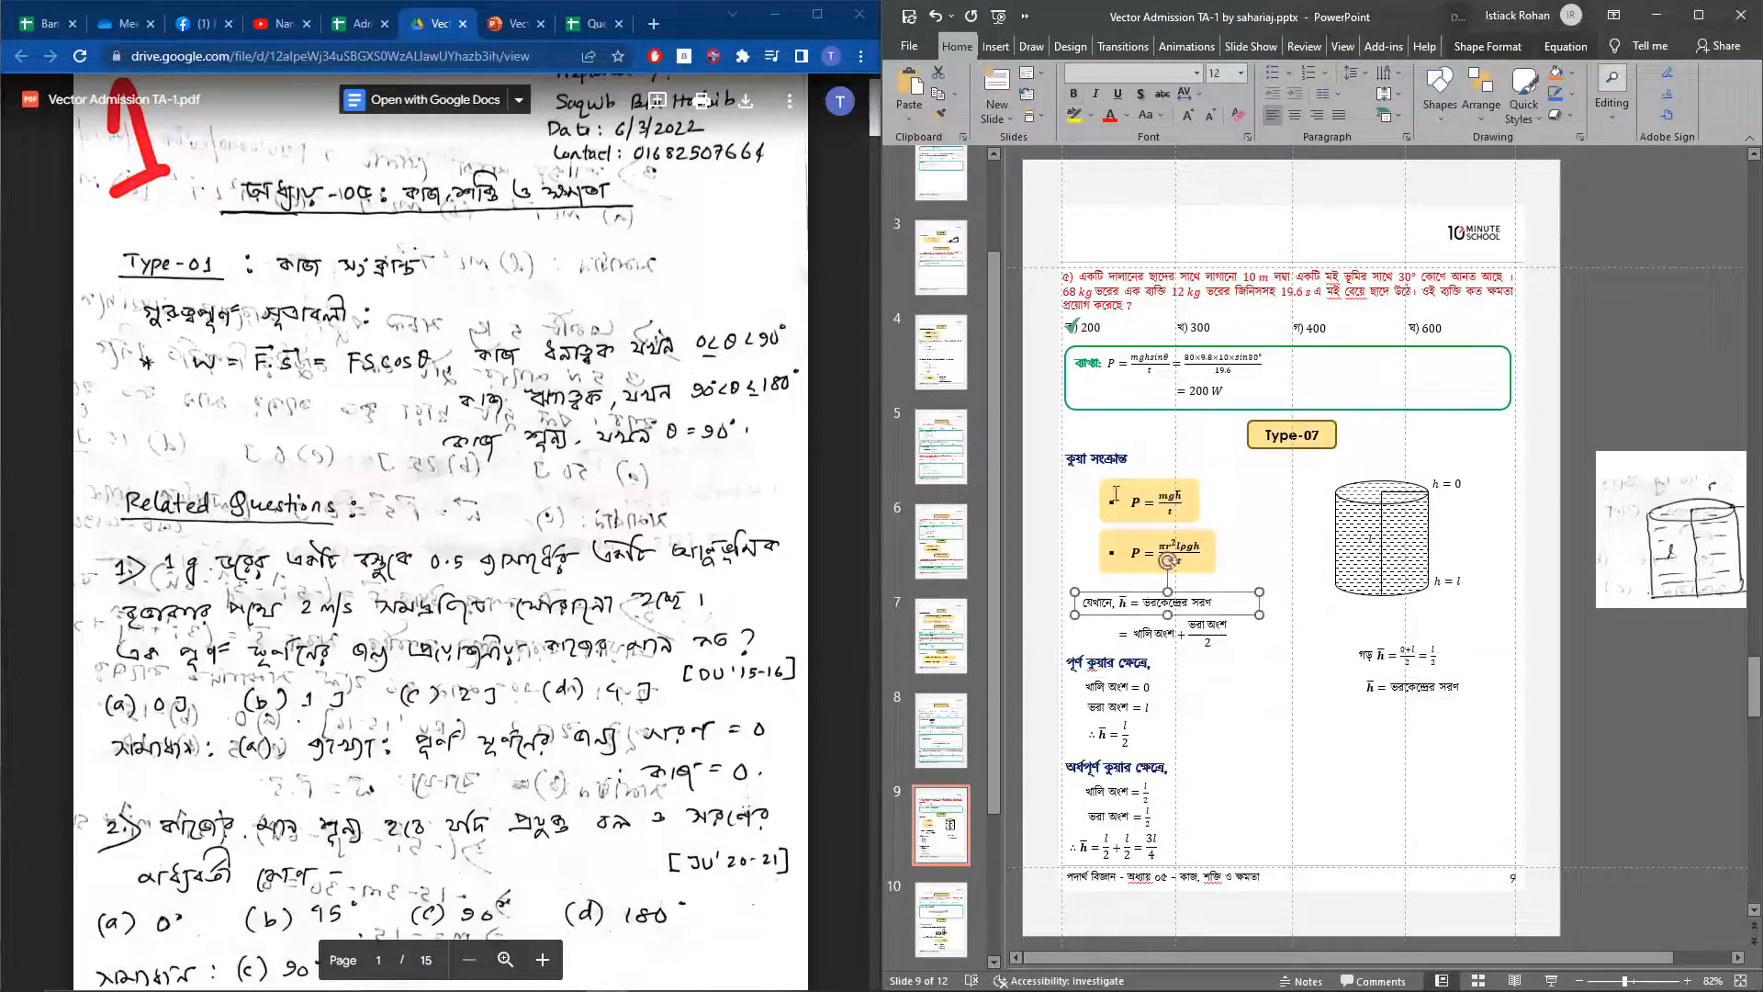
{"action": "left_click", "coordinate": [1111, 556]}
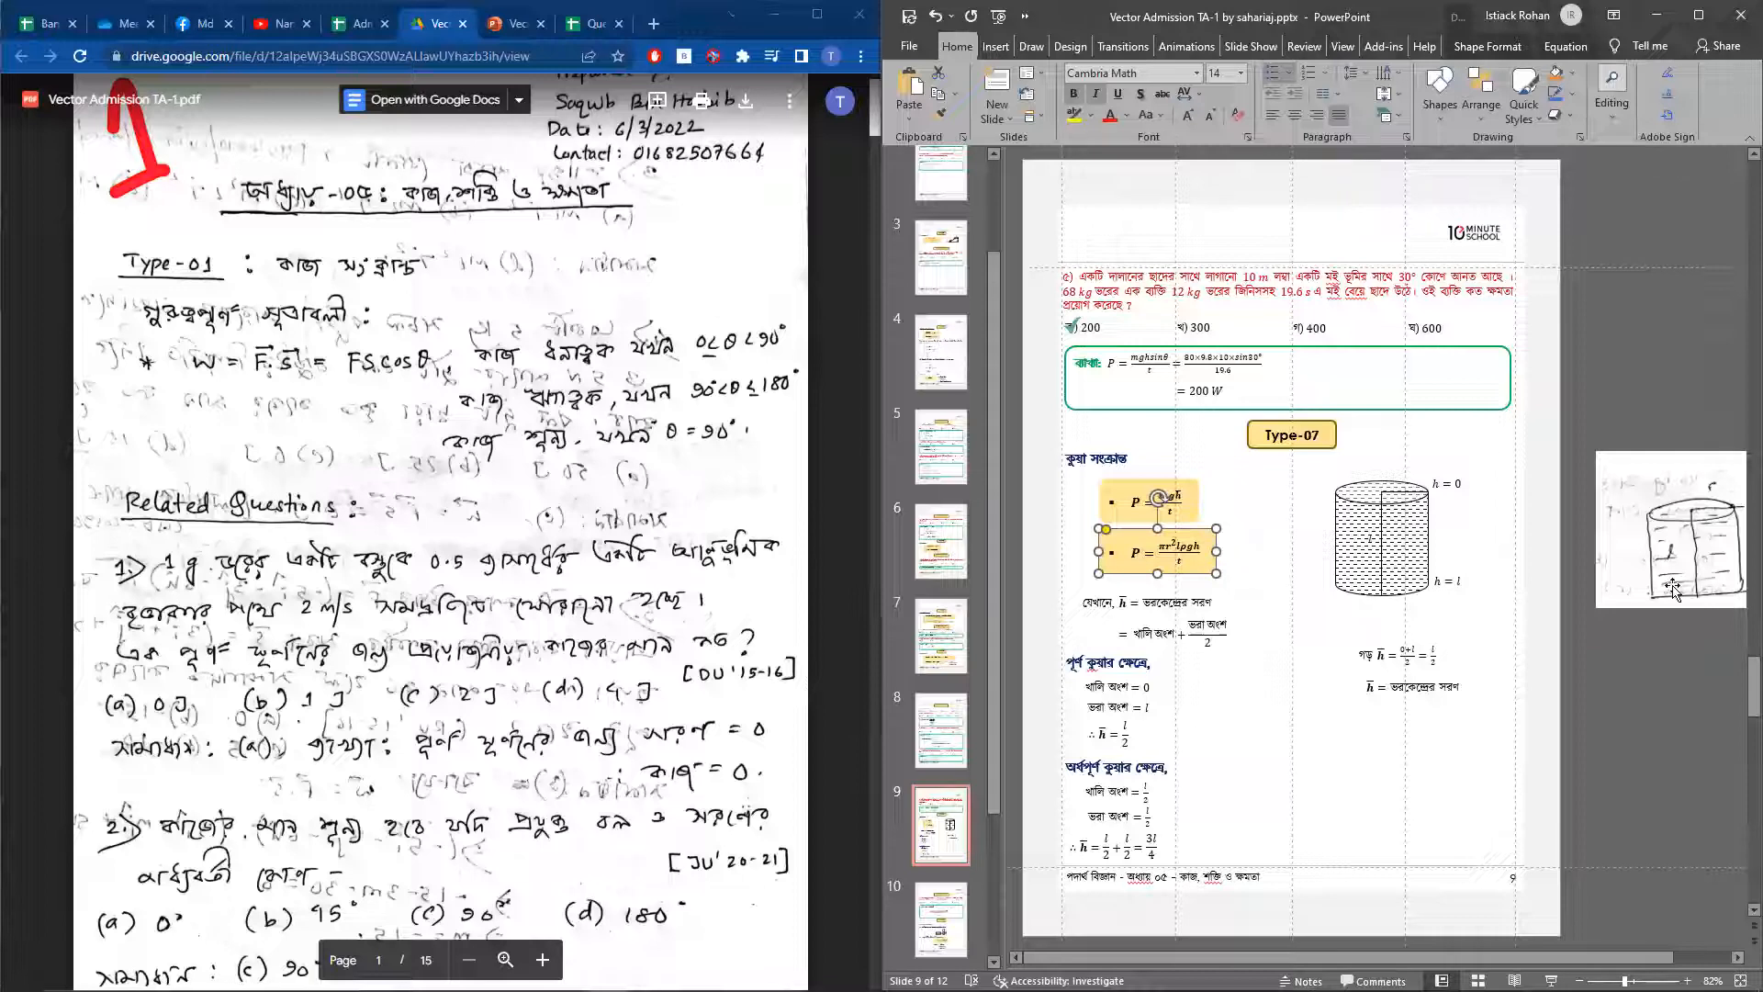
{"action": "left_click_drag", "start_coordinate": [1647, 583], "coordinate": [1570, 570]}
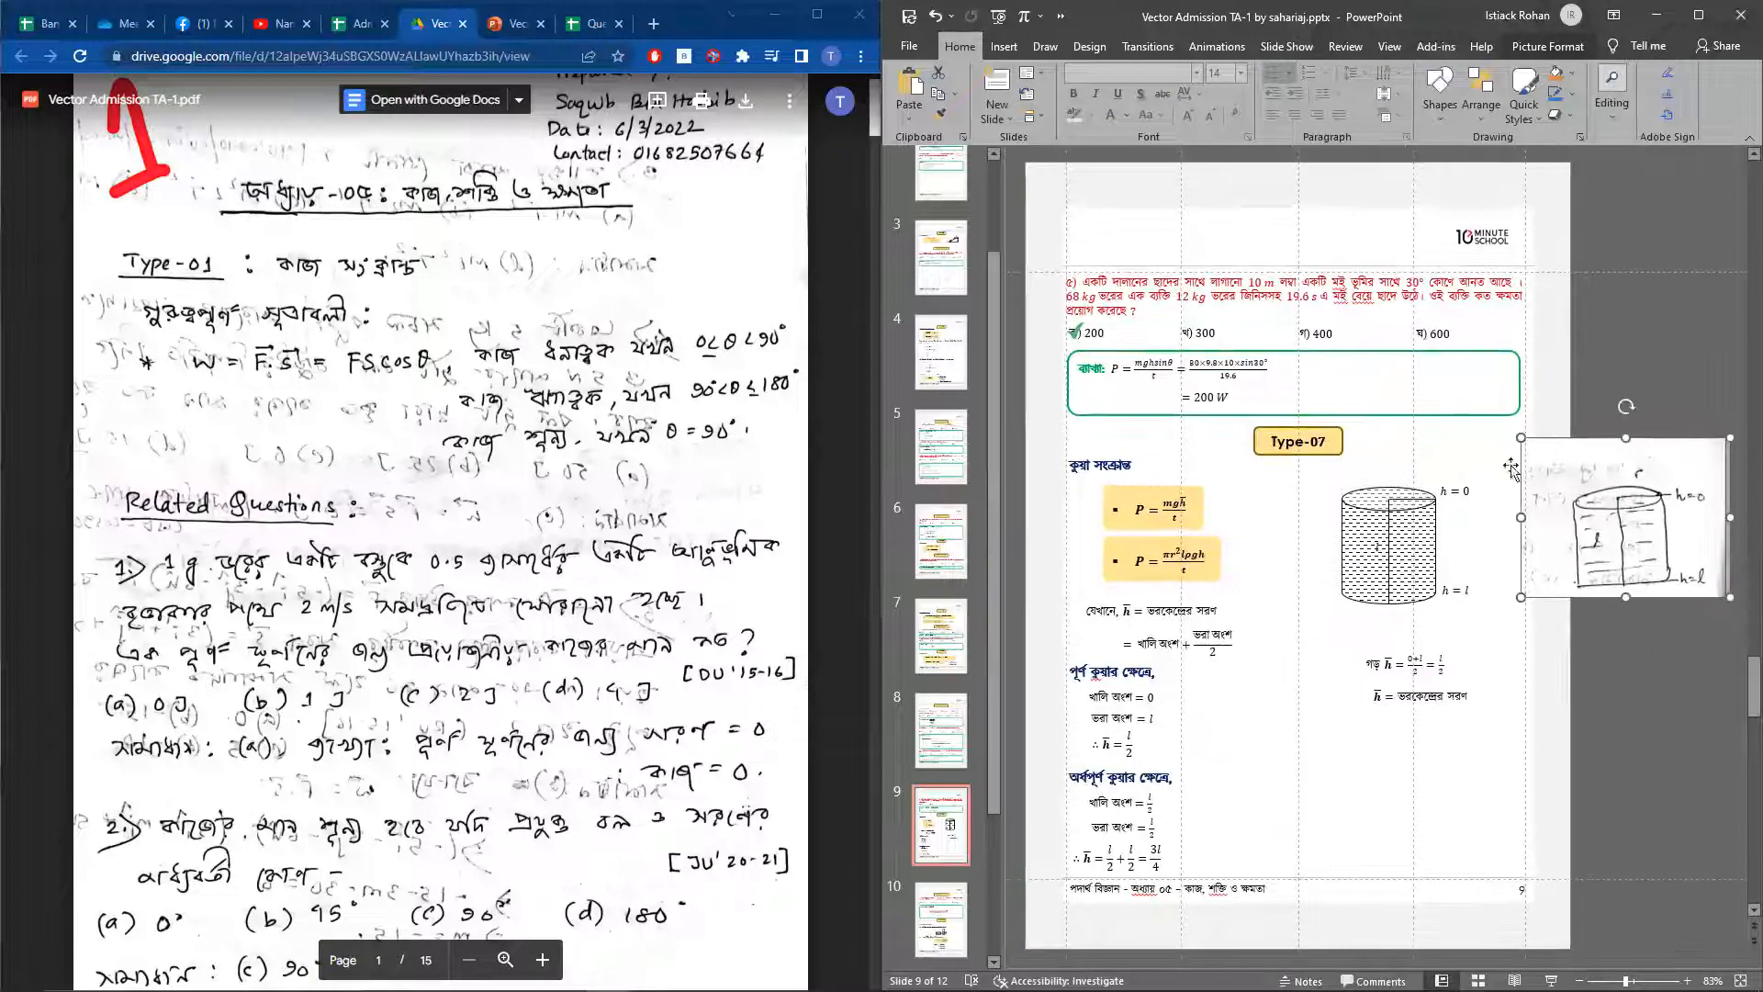
Capture the inclined-plane triangle figure from page 2 of the handwritten PDF with Snipping Tool
{"action": "scroll", "coordinate": [294, 615], "scroll_direction": "down", "scroll_amount": 10}
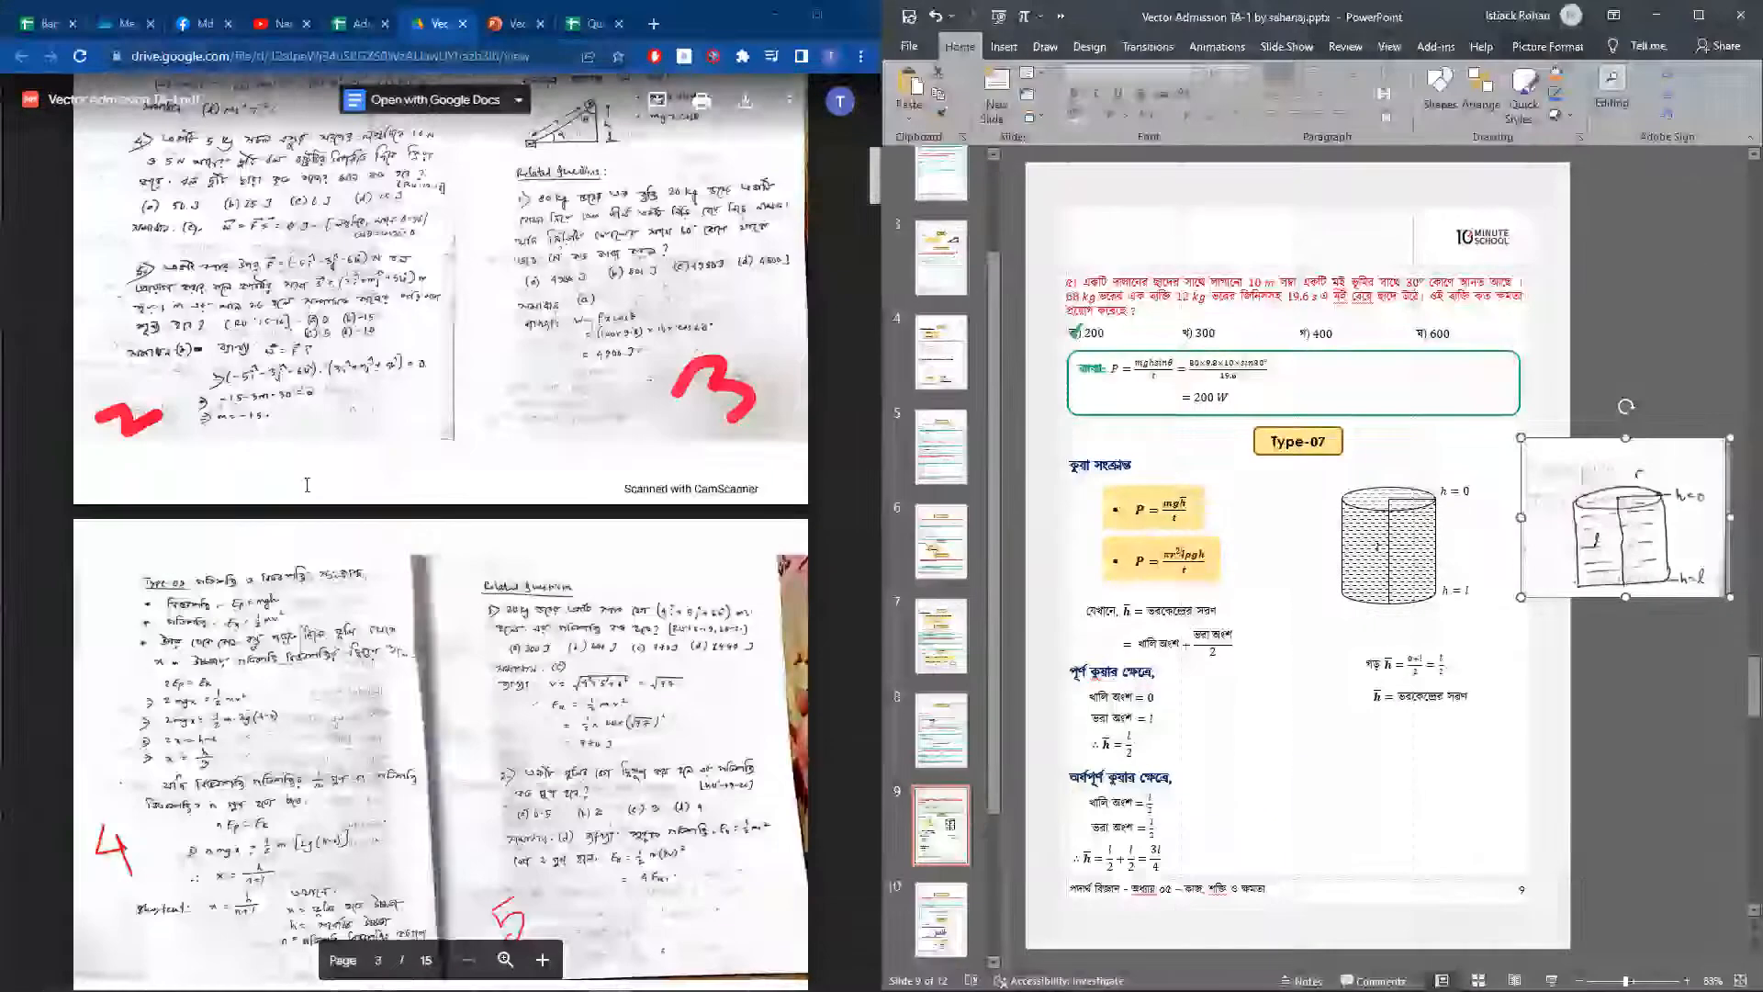
{"action": "scroll", "coordinate": [518, 578], "scroll_direction": "up", "scroll_amount": 5}
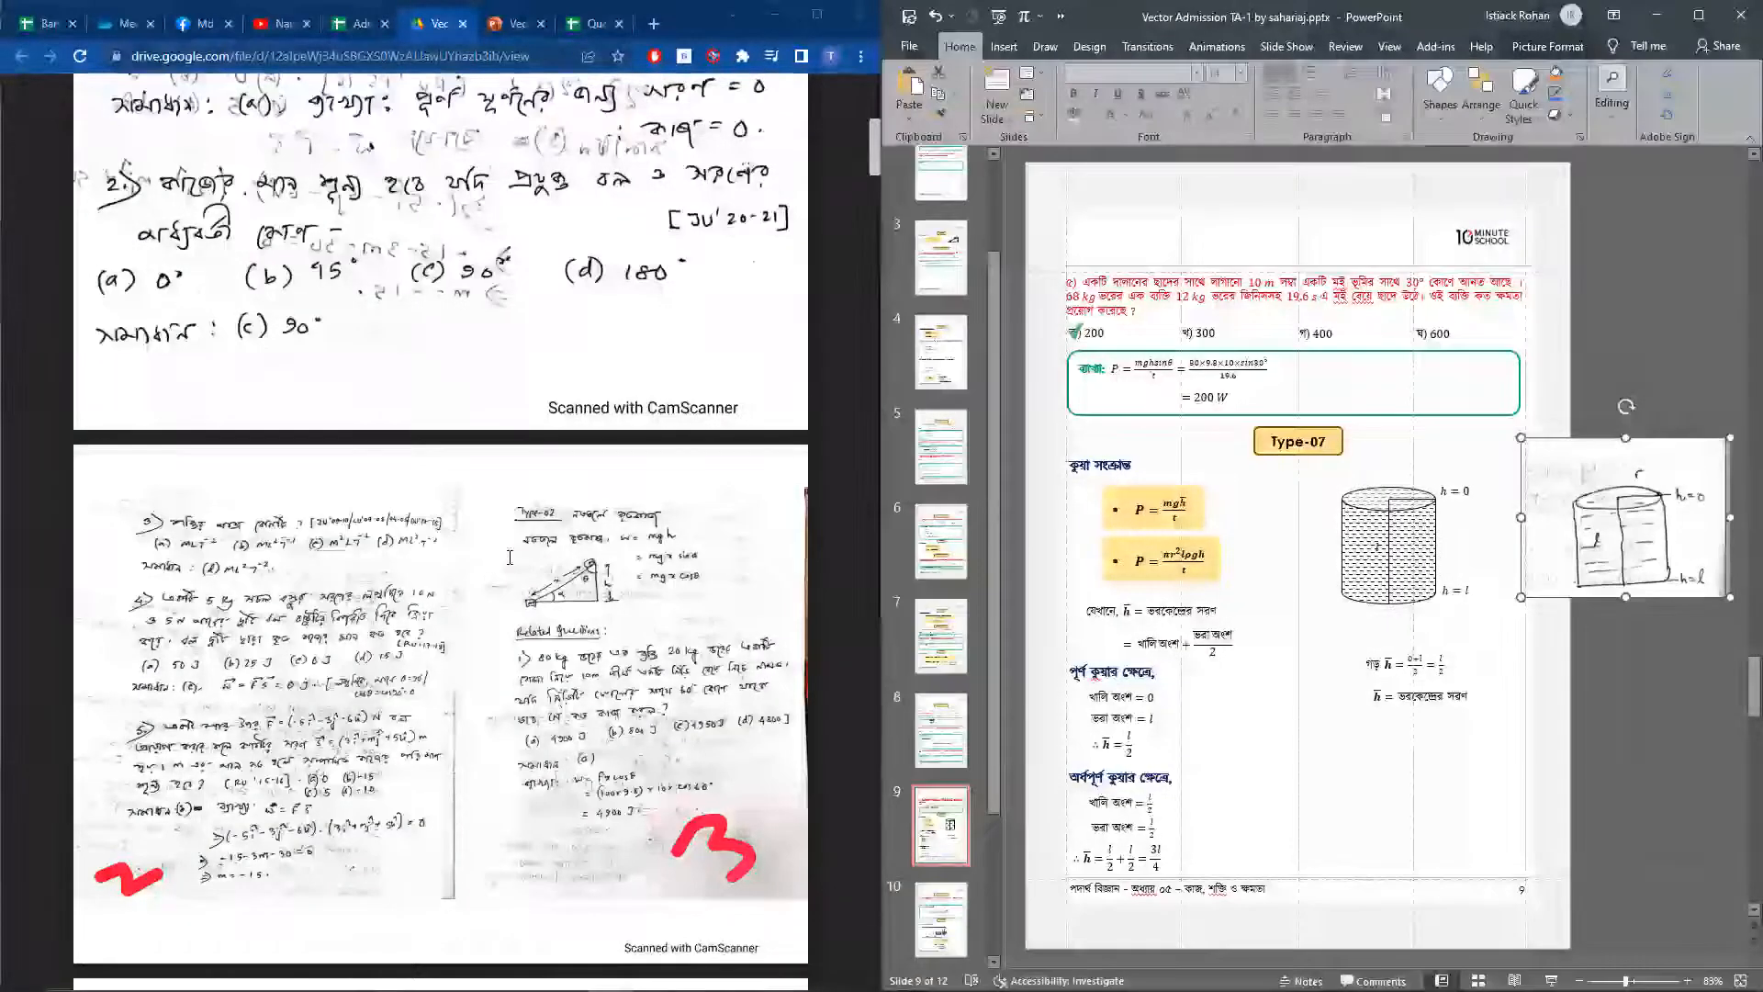
{"action": "mouse_move", "coordinate": [422, 984]}
{"action": "left_click", "coordinate": [323, 979]}
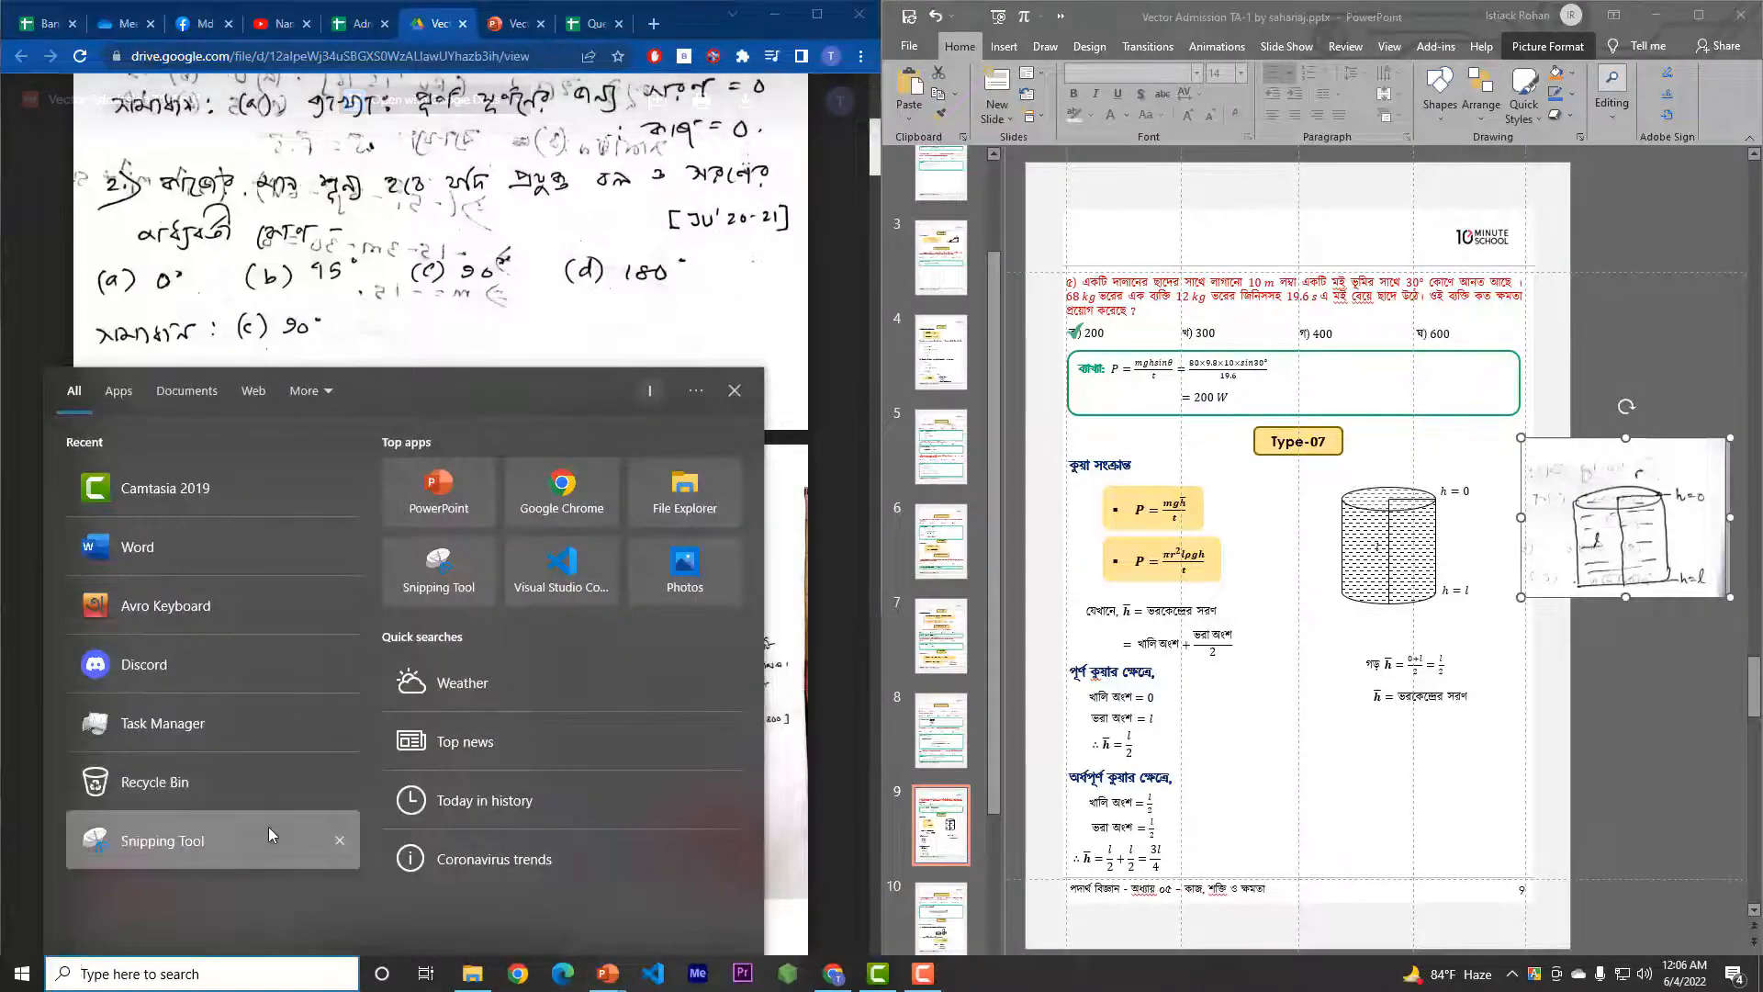
{"action": "left_click", "coordinate": [239, 840]}
{"action": "left_click", "coordinate": [1377, 301]}
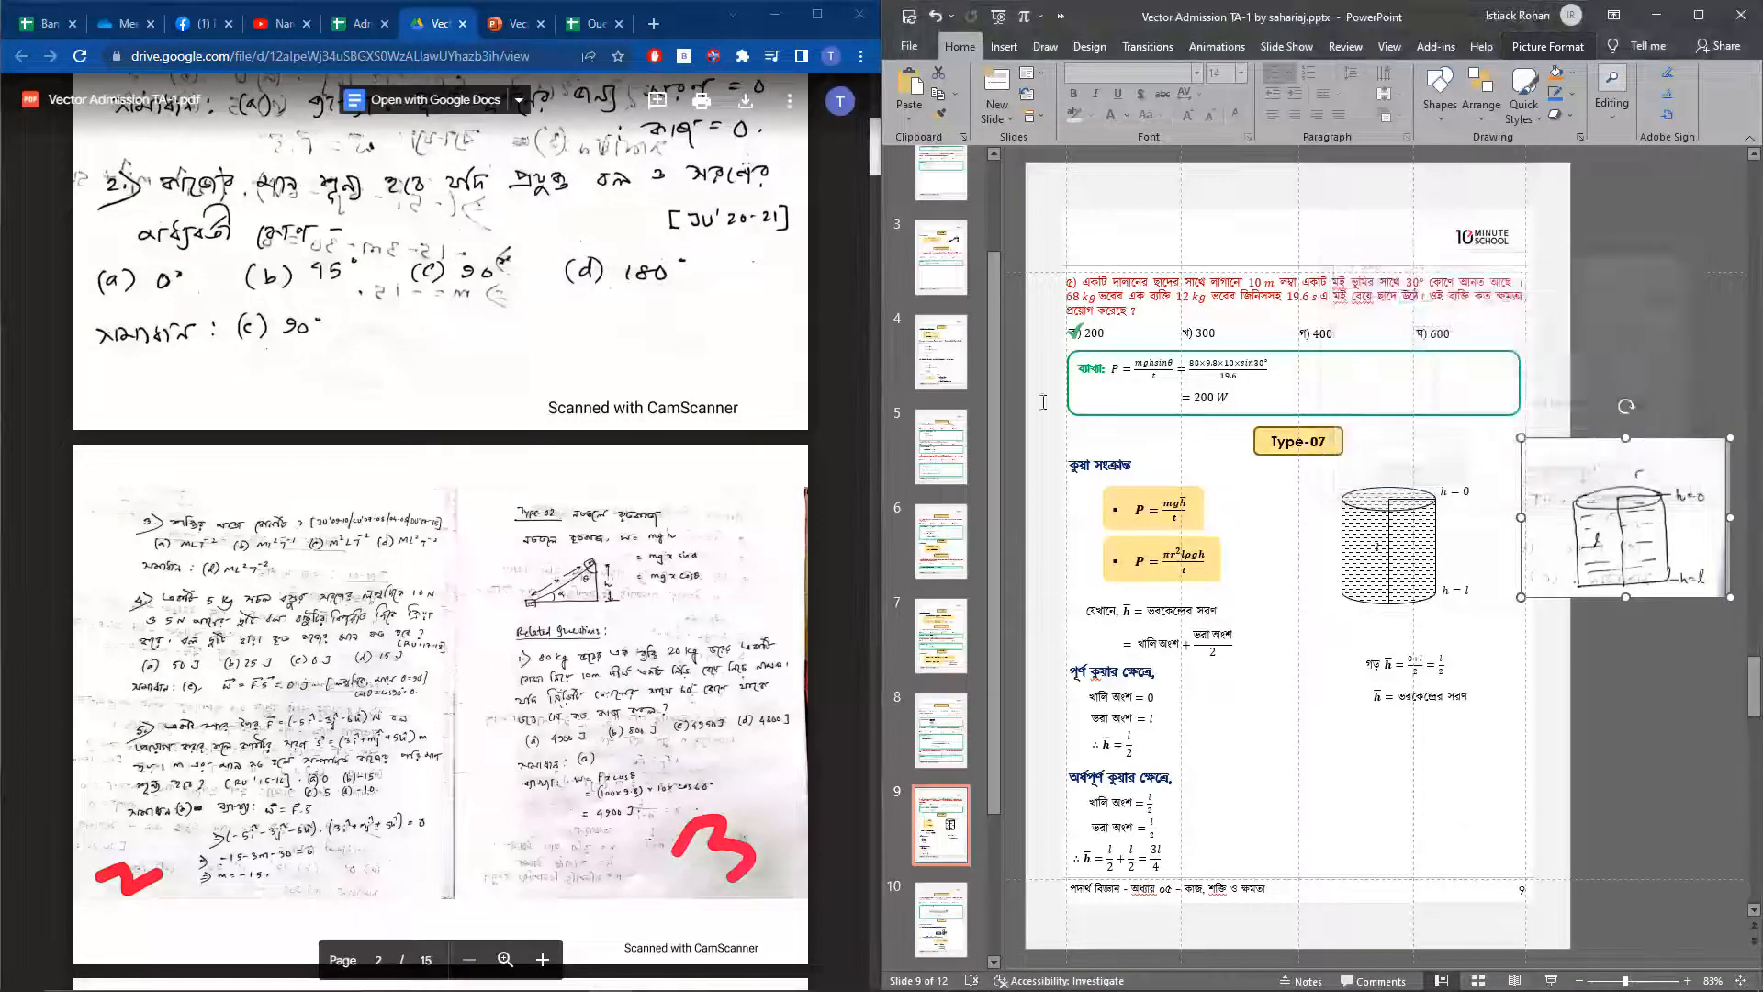
{"action": "left_click_drag", "start_coordinate": [506, 551], "coordinate": [630, 615]}
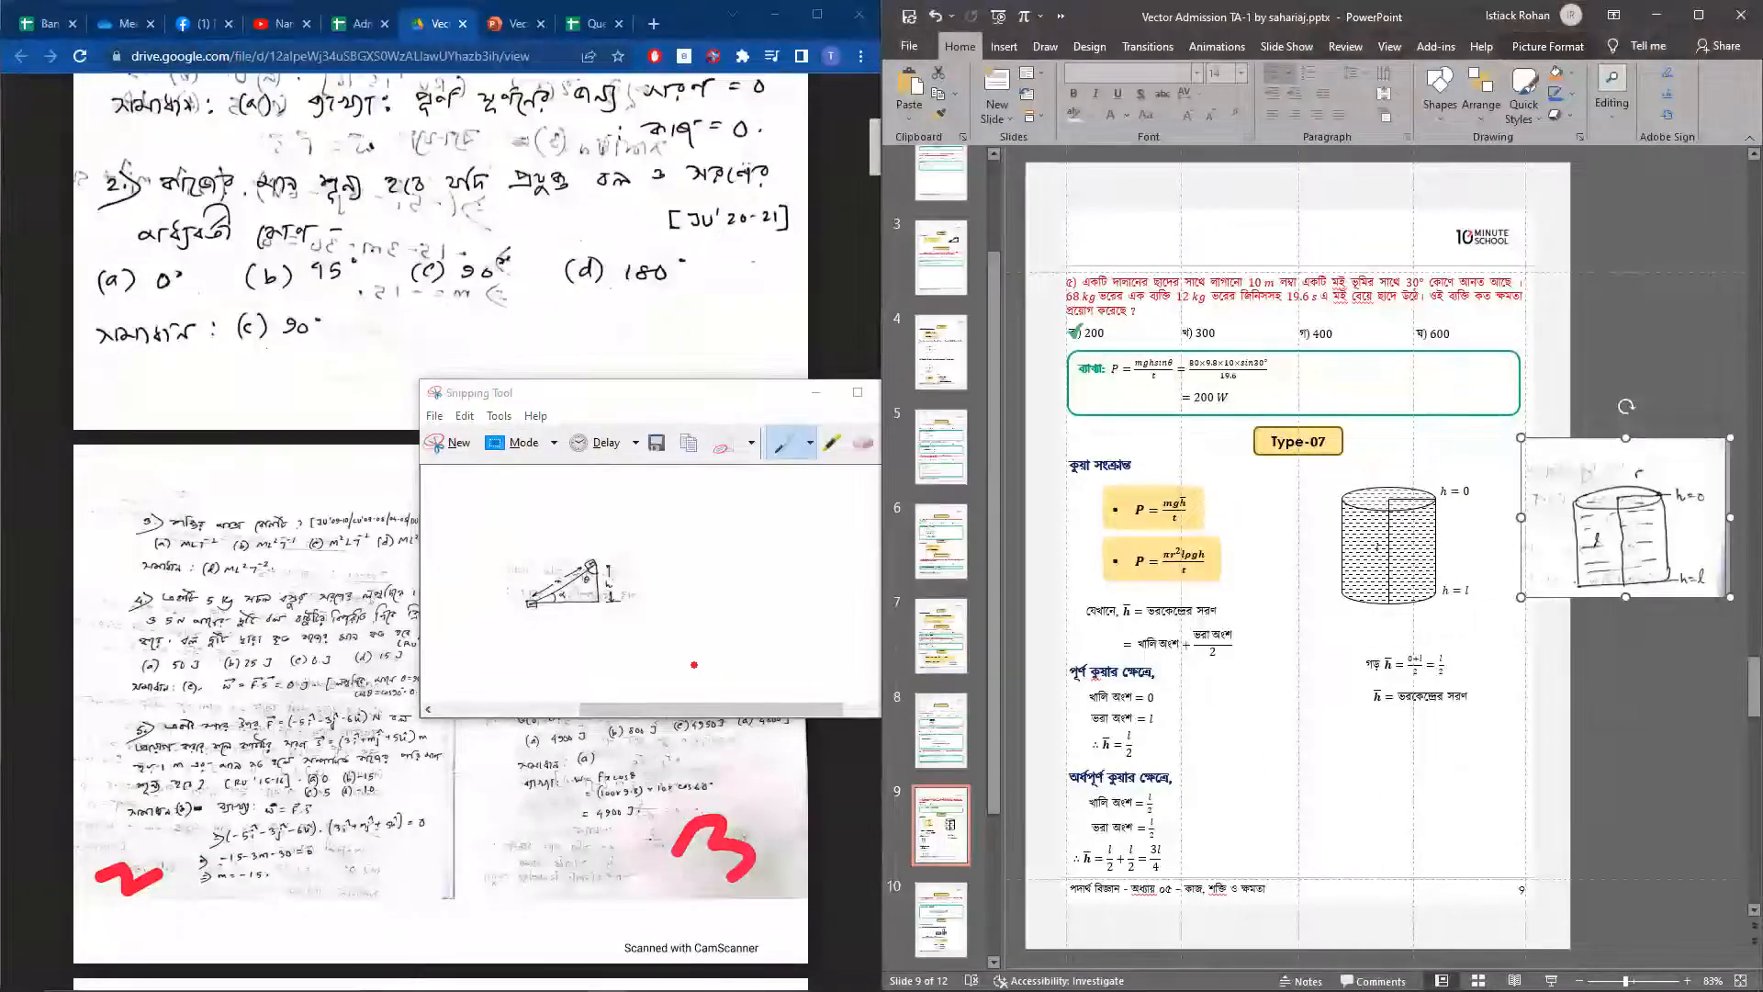
Paste the captured inclined-plane figure onto slide 9 of the presentation, then delete it
{"action": "left_click_drag", "start_coordinate": [678, 397], "coordinate": [1172, 195]}
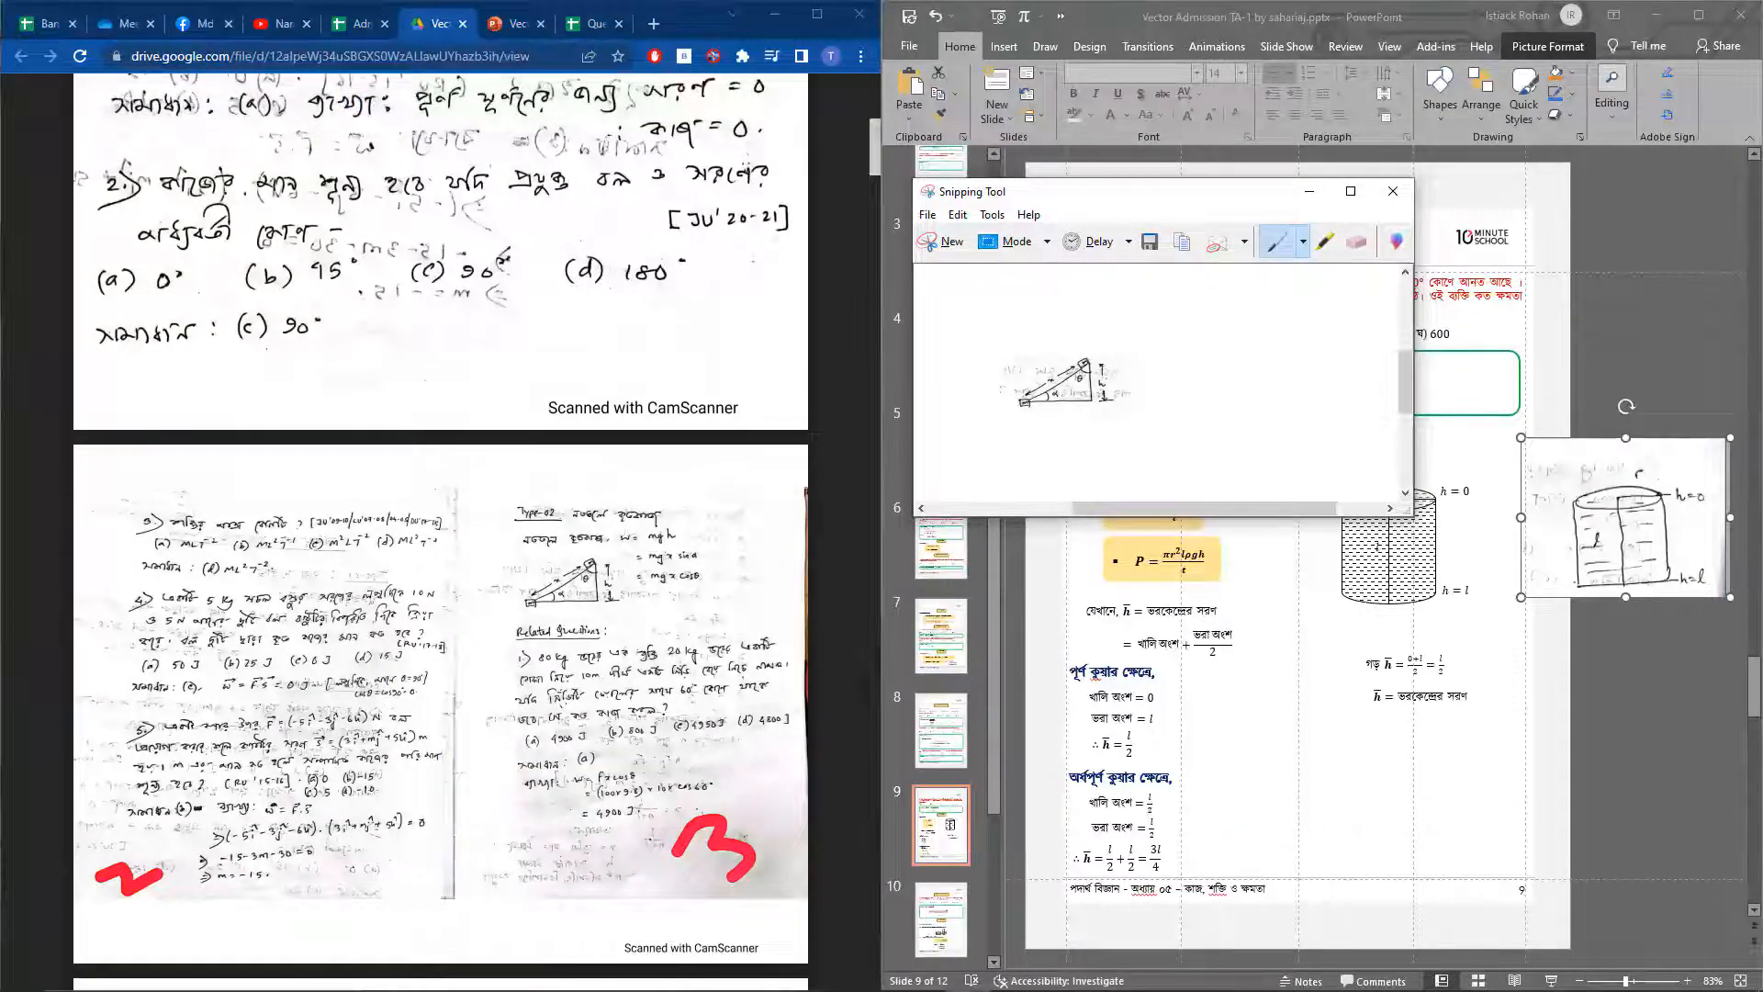
{"action": "left_click", "coordinate": [1286, 757]}
{"action": "key", "text": "ctrl+v"}
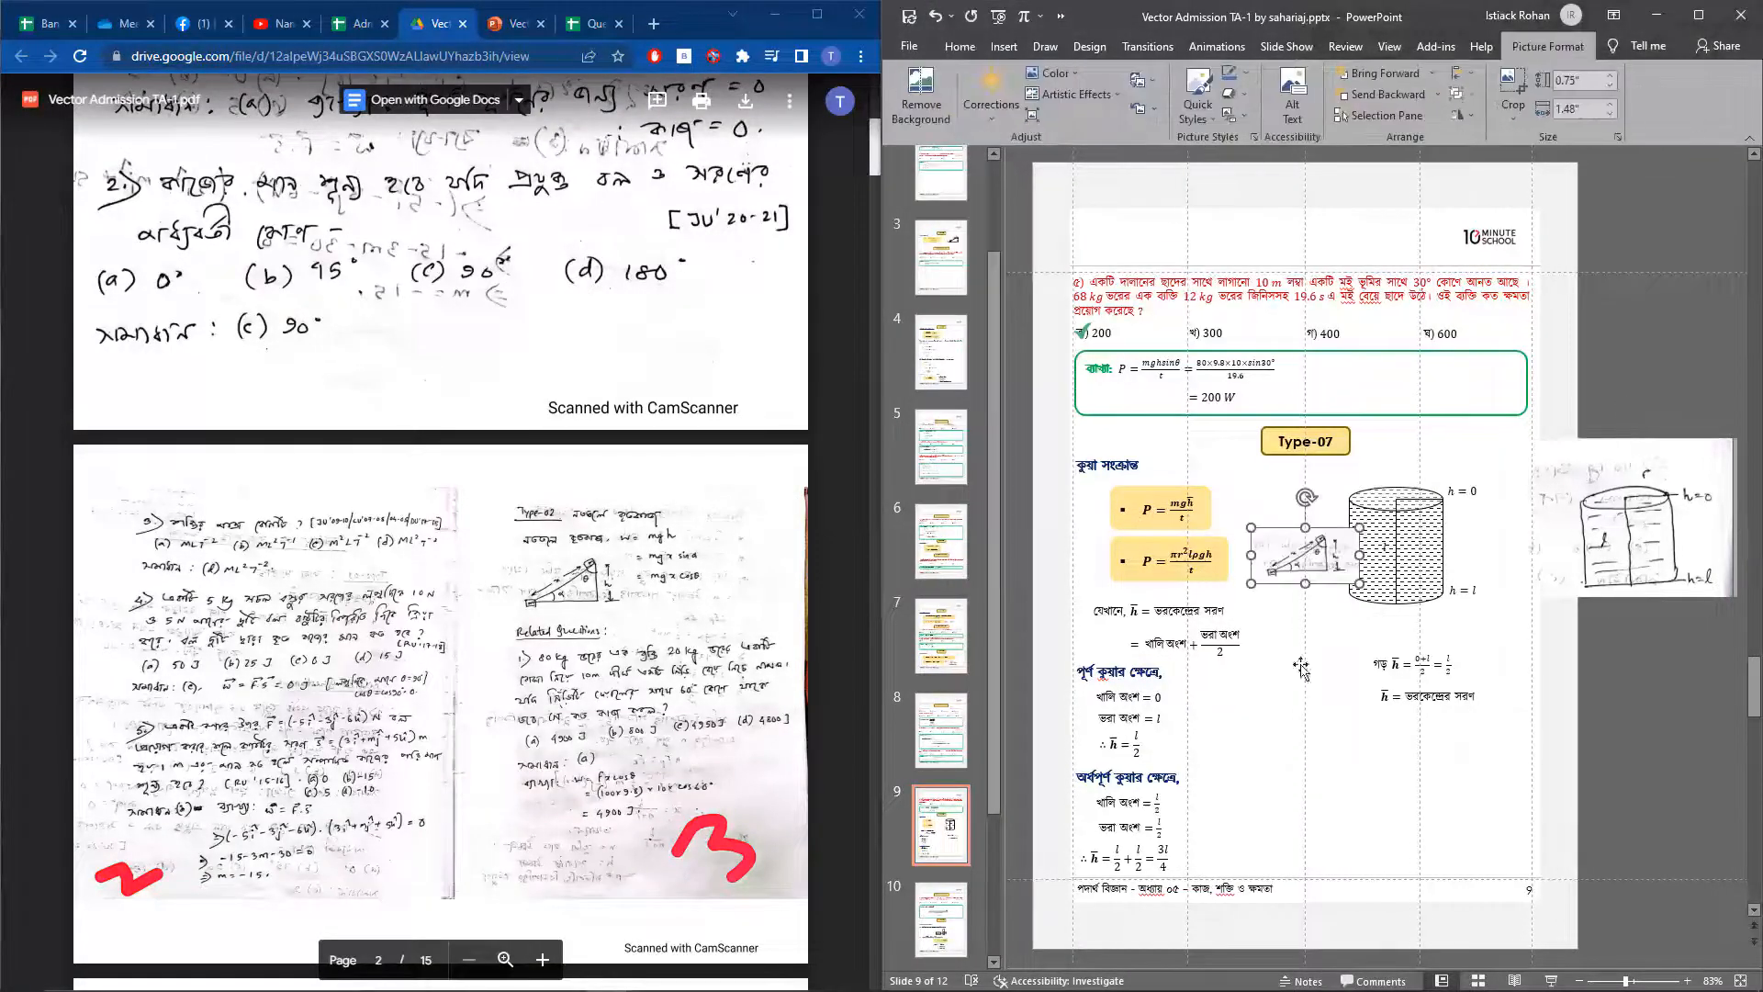
{"action": "left_click_drag", "start_coordinate": [1315, 562], "coordinate": [1324, 606]}
{"action": "key", "text": "Delete"}
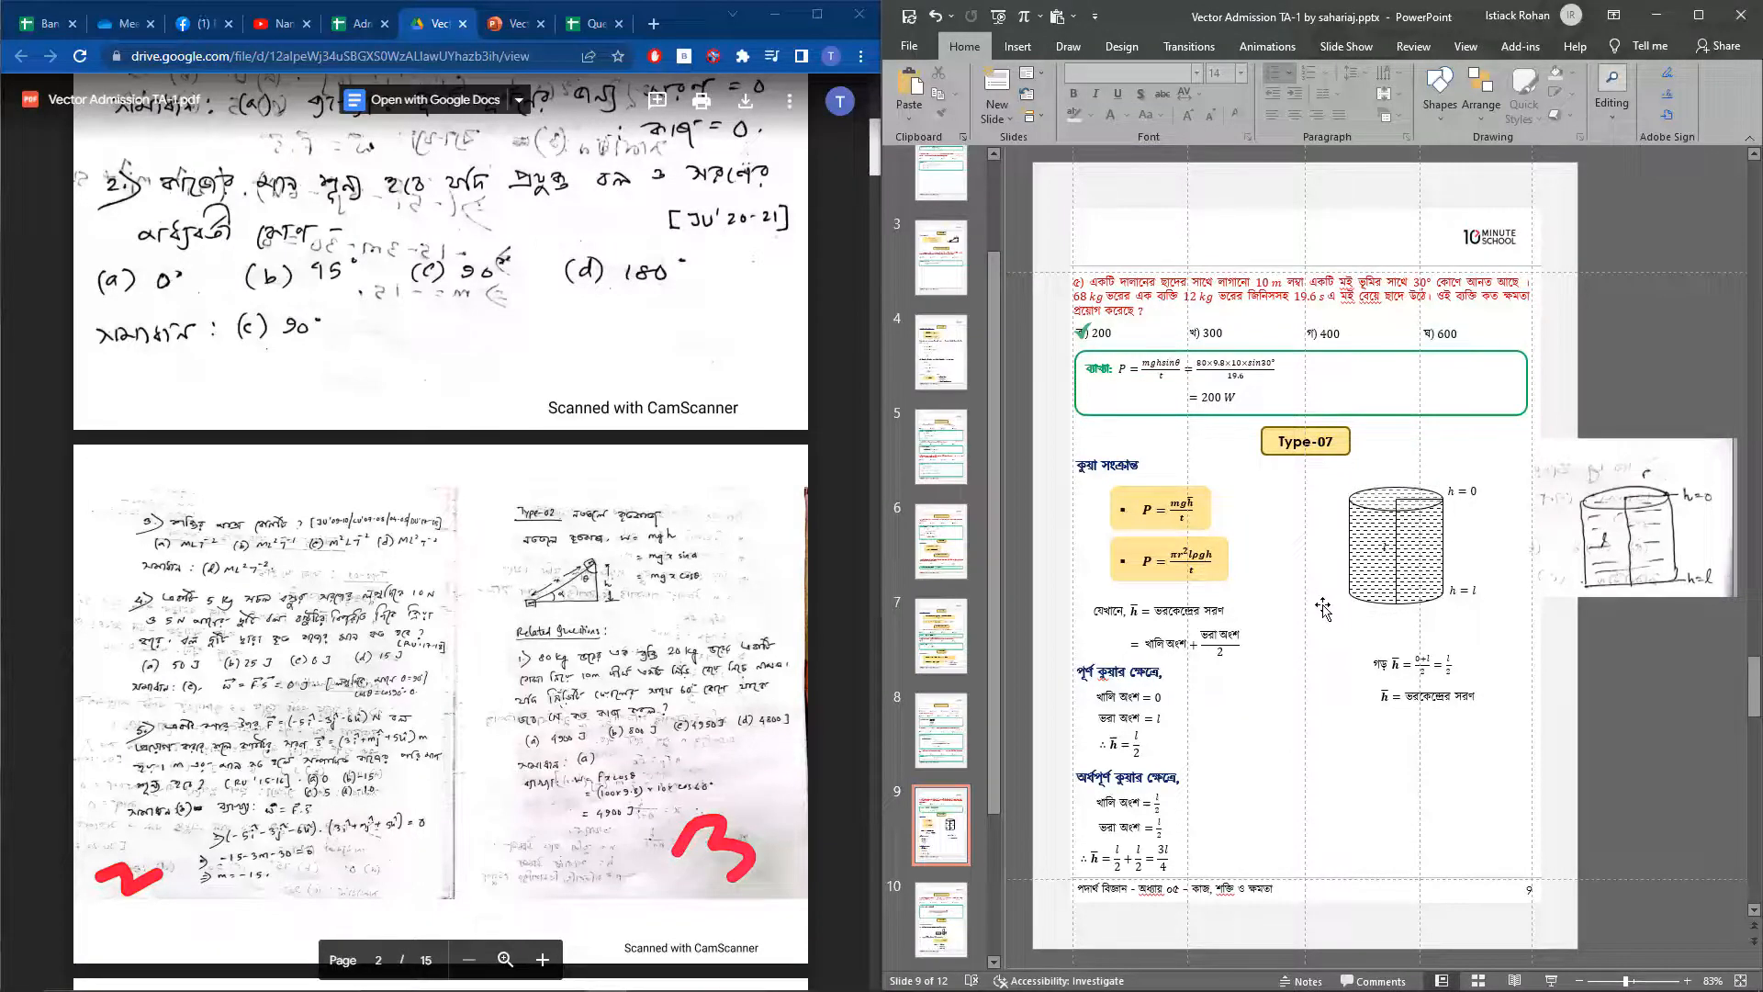
Move the handwritten cylinder sketch farther outside slide 9 so it sits clear of the page
{"action": "left_click_drag", "start_coordinate": [1644, 561], "coordinate": [1695, 570]}
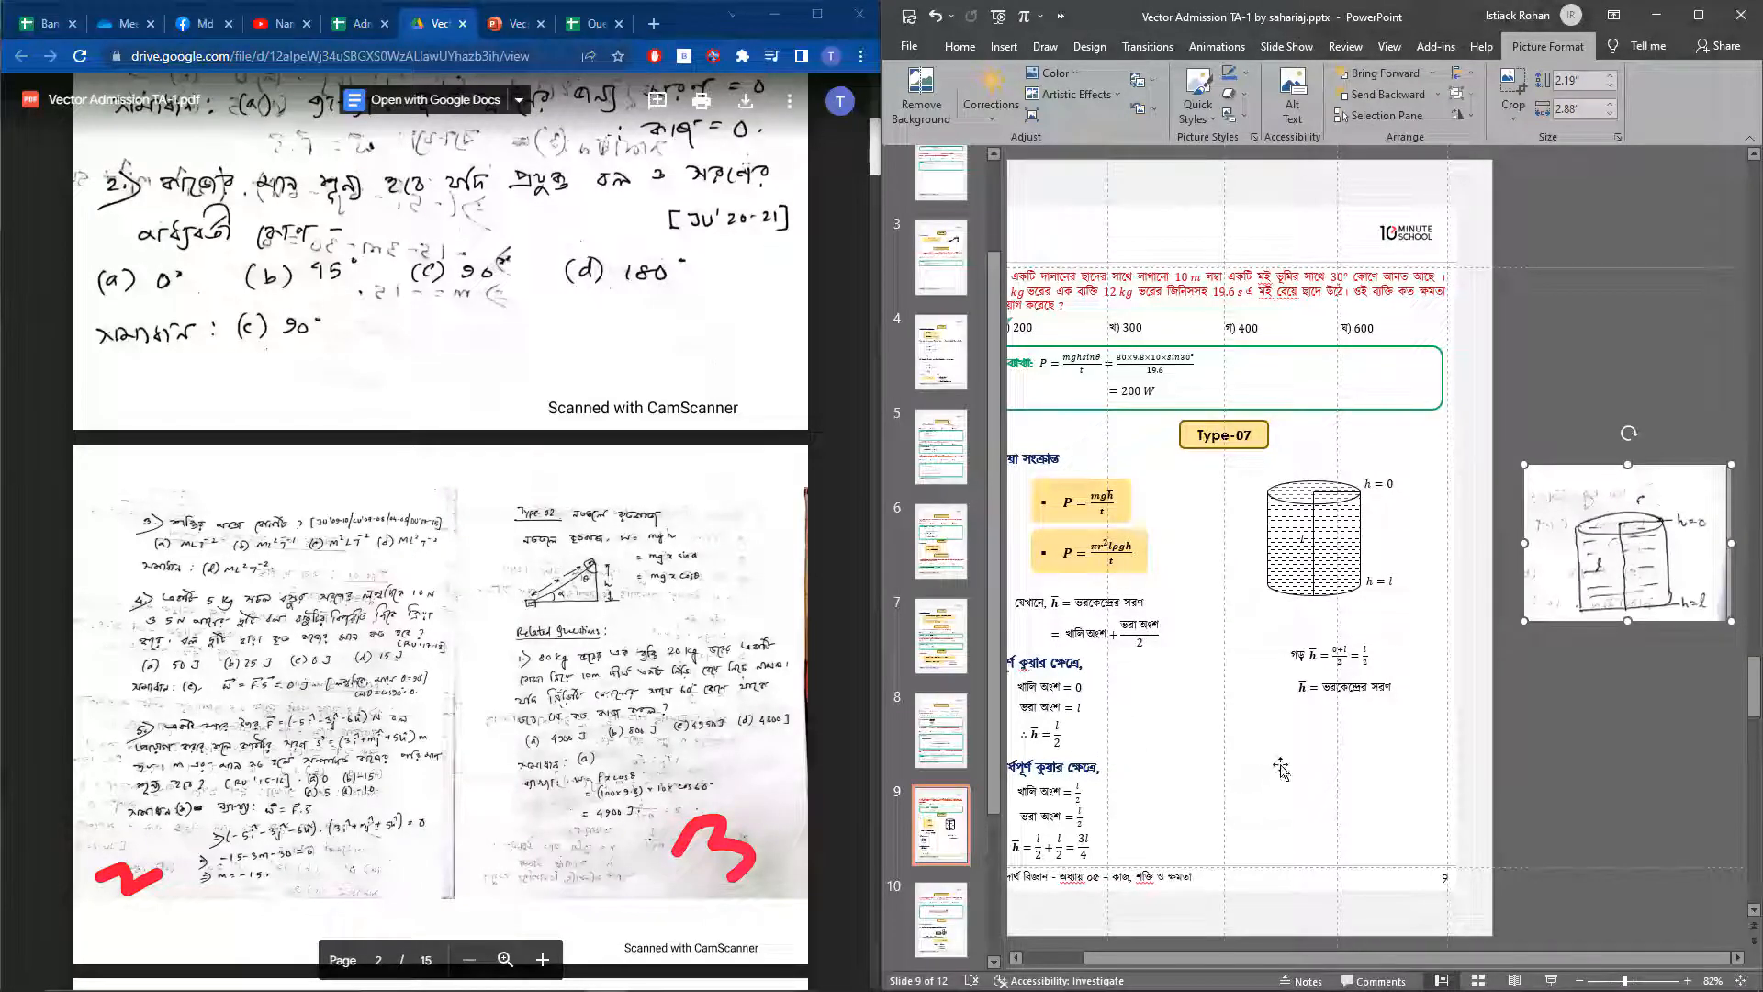
{"action": "left_click", "coordinate": [606, 627]}
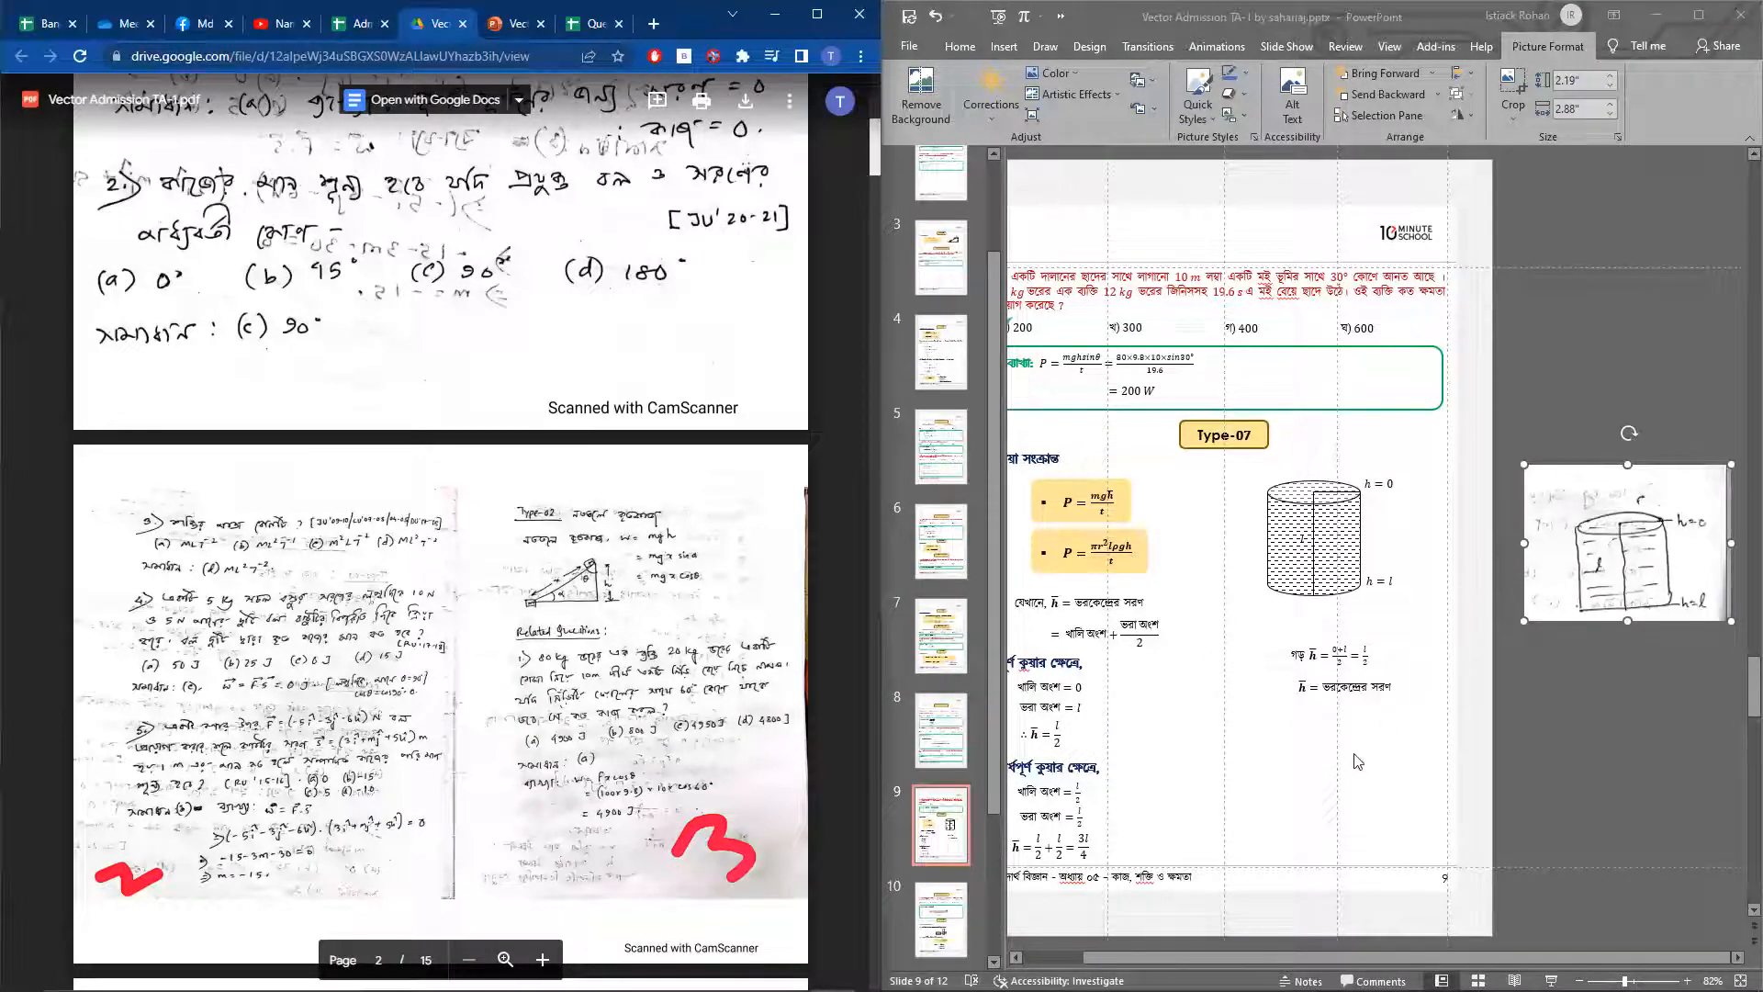
{"action": "left_click", "coordinate": [898, 728]}
Open slide 10 and compare the drawn brick figure under Type-08 with the handwritten sketch beside the page
{"action": "left_click", "coordinate": [955, 822]}
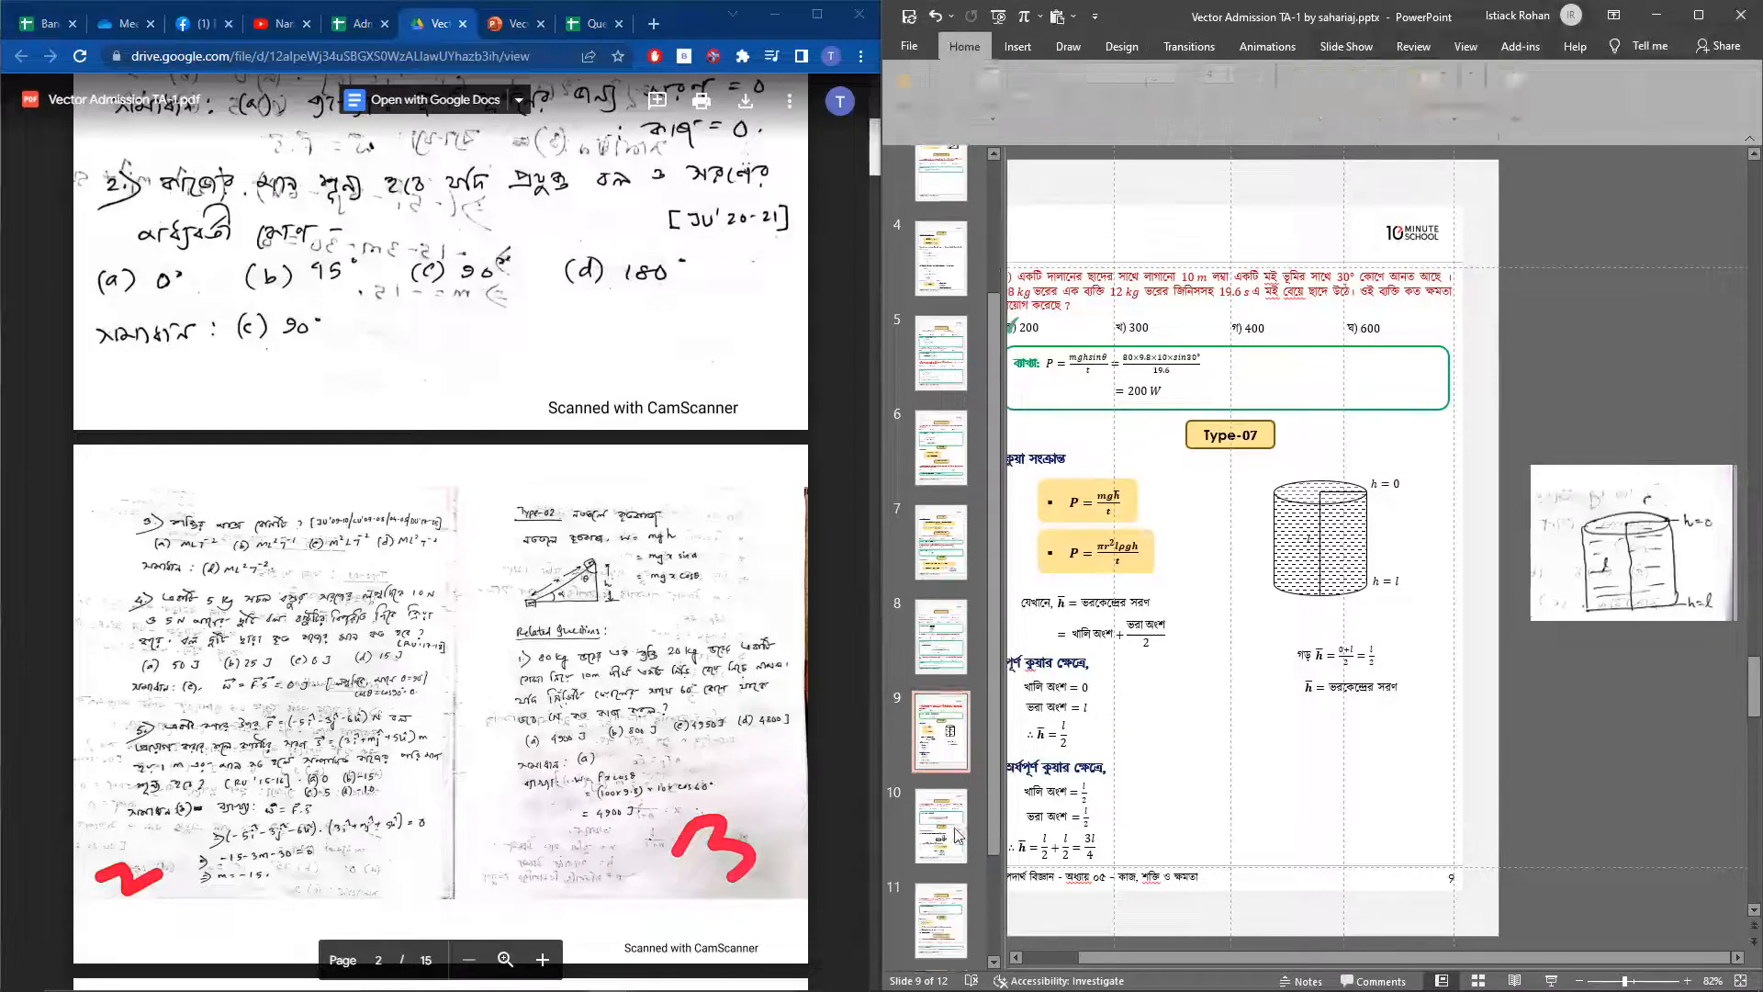
{"action": "scroll", "coordinate": [960, 819], "scroll_direction": "down", "scroll_amount": 2}
{"action": "left_click", "coordinate": [961, 819]}
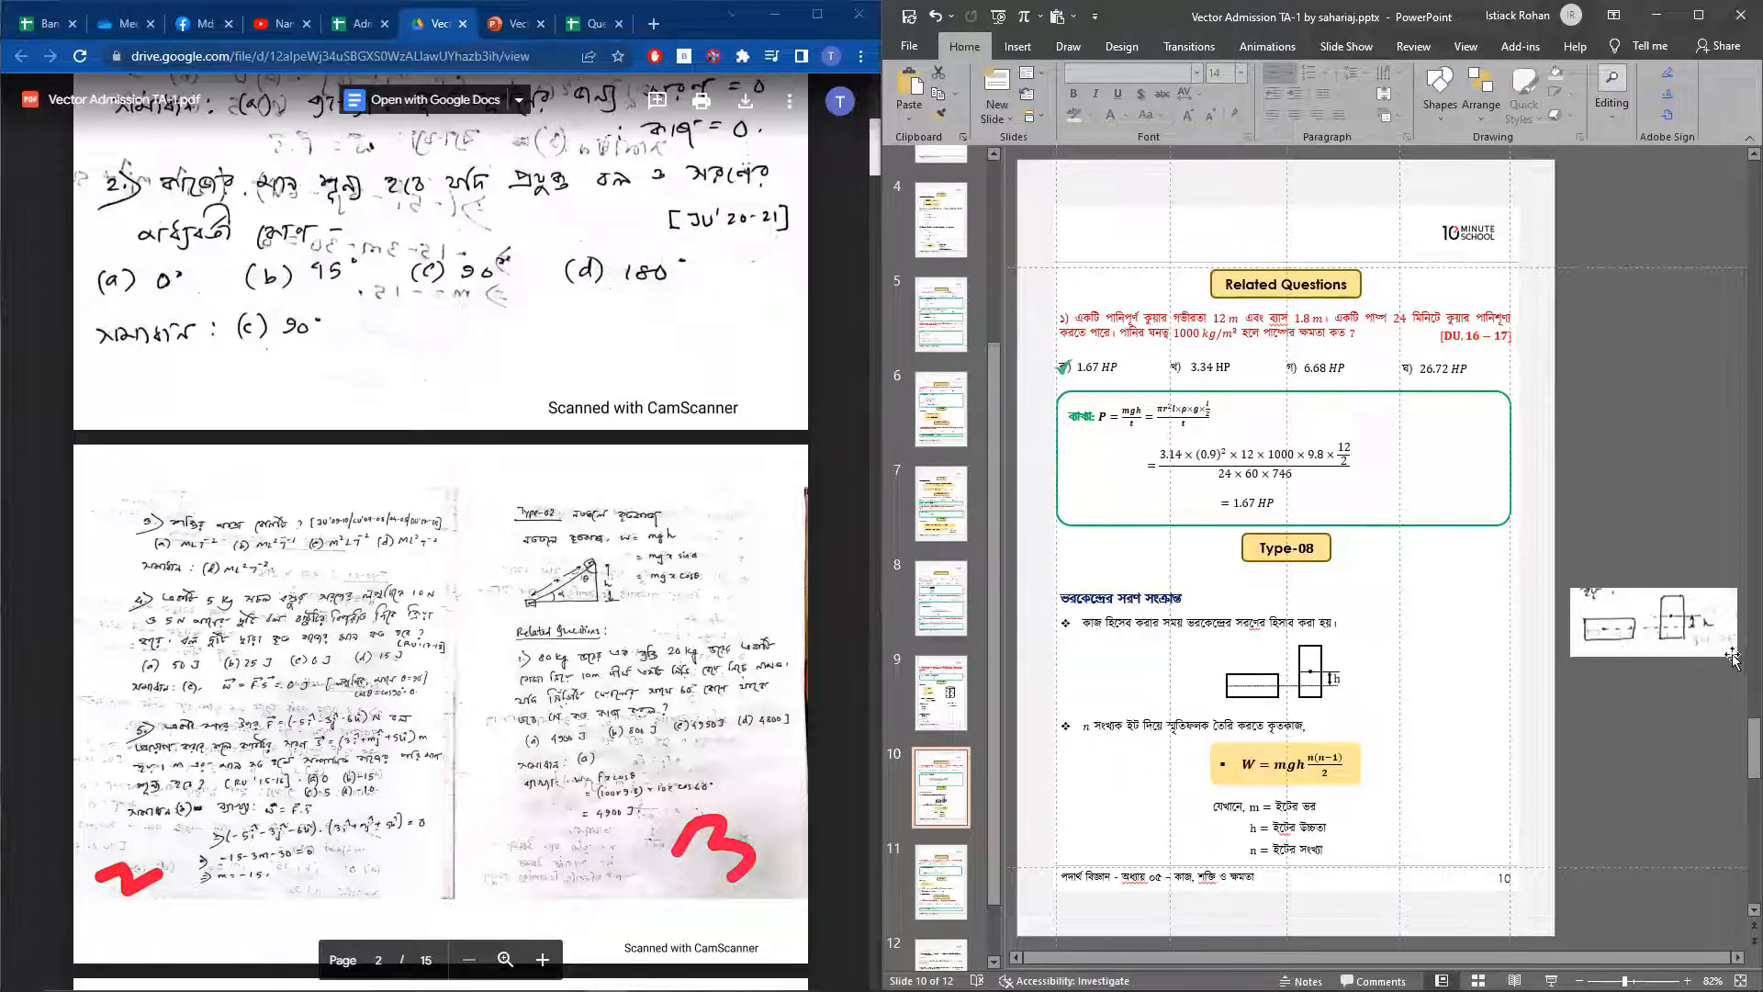
{"action": "left_click", "coordinate": [1344, 684]}
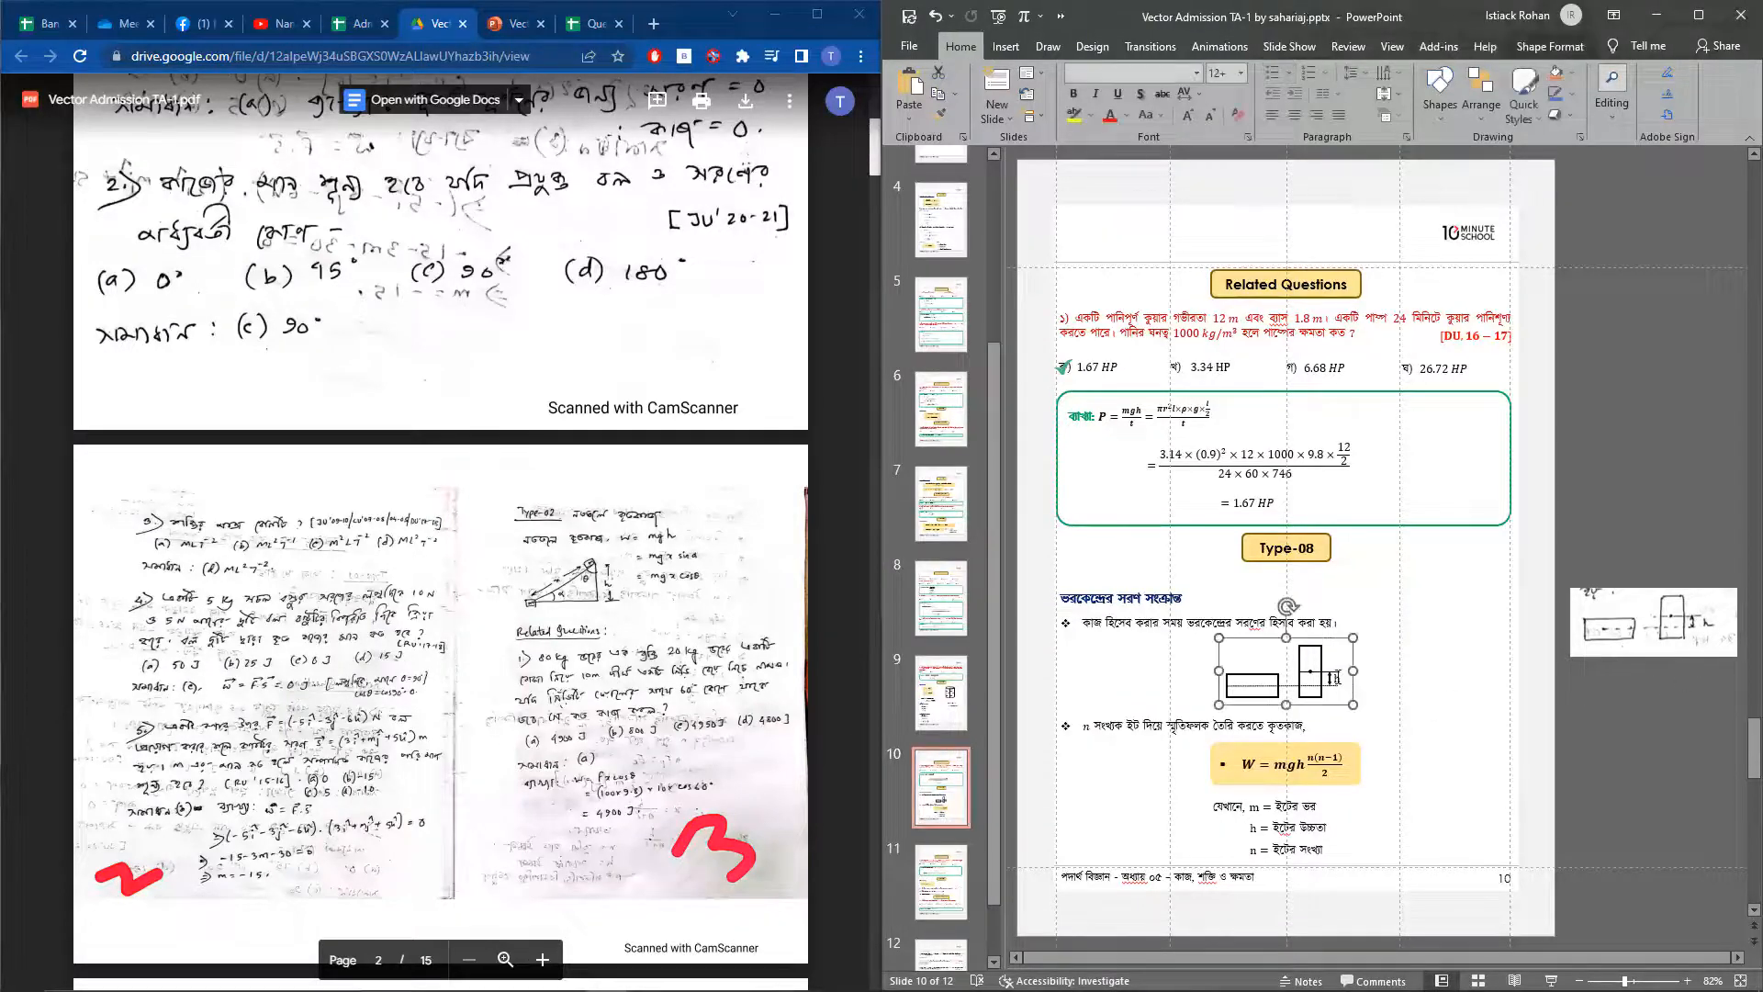
Switch to the Chapter-2-Vector-Lecture-Sheet presentation and examine the extent and font of the introductory paragraph's text box under MAIN TOPIC on slide 1
{"action": "left_click", "coordinate": [1334, 678]}
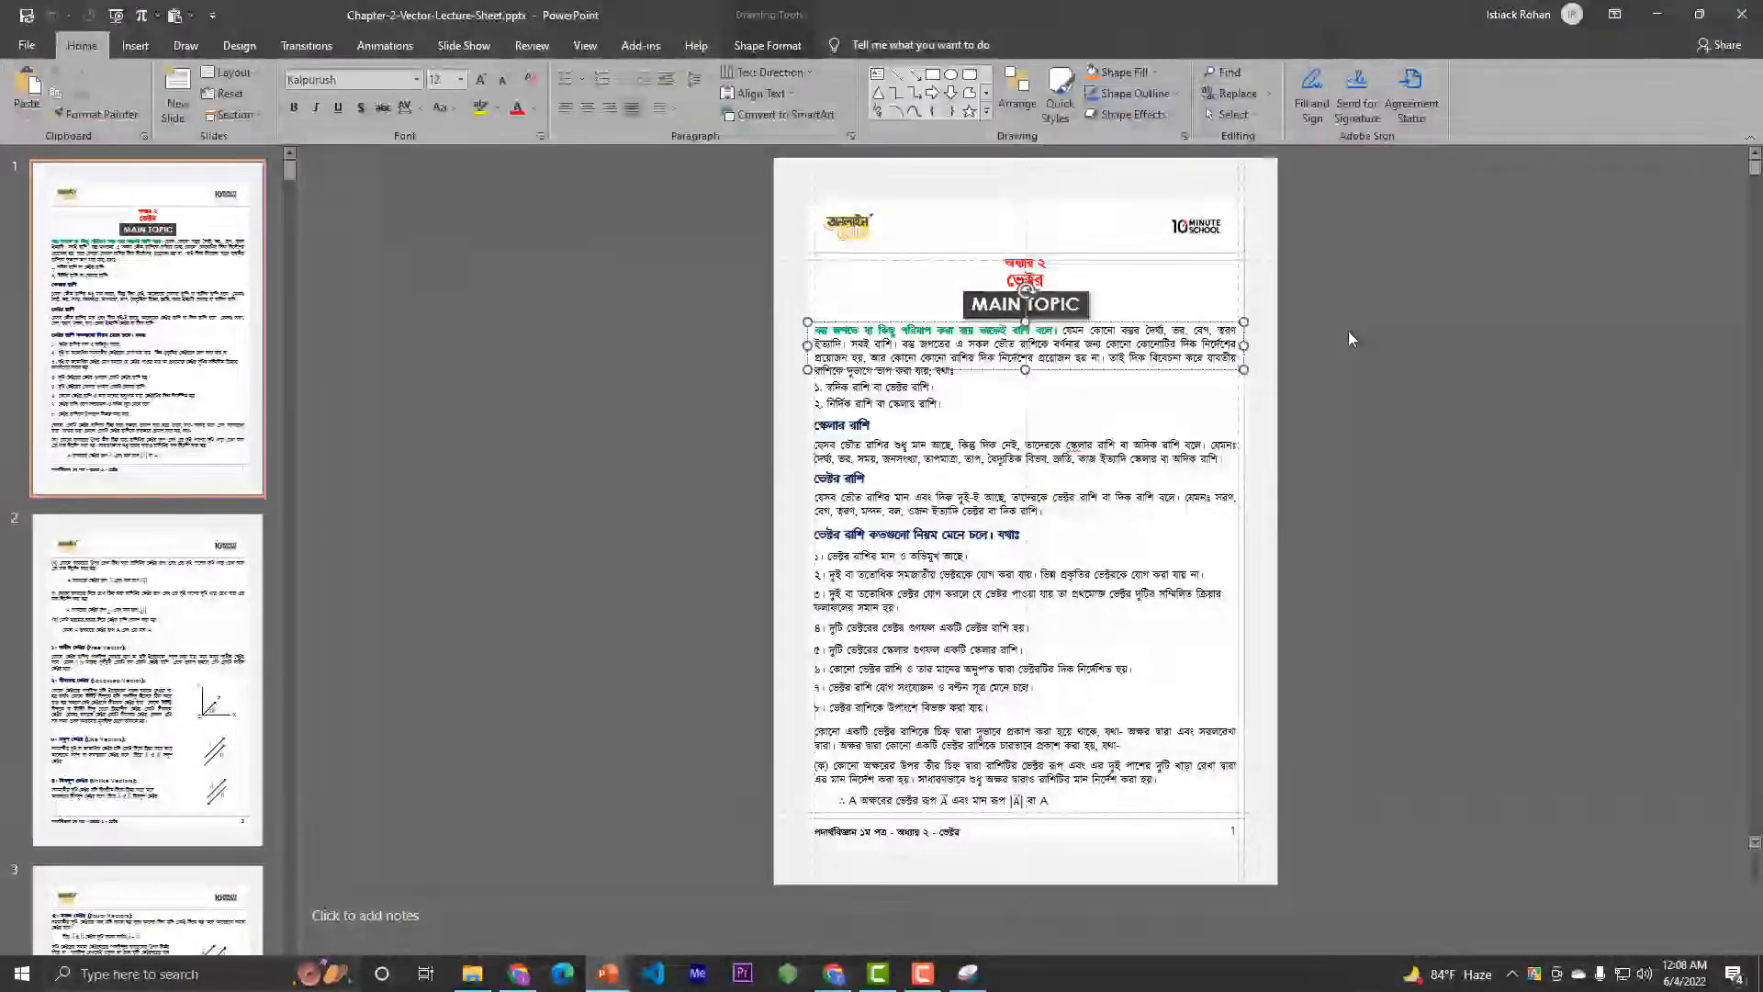
{"action": "left_click", "coordinate": [1348, 332]}
{"action": "left_click", "coordinate": [1161, 376]}
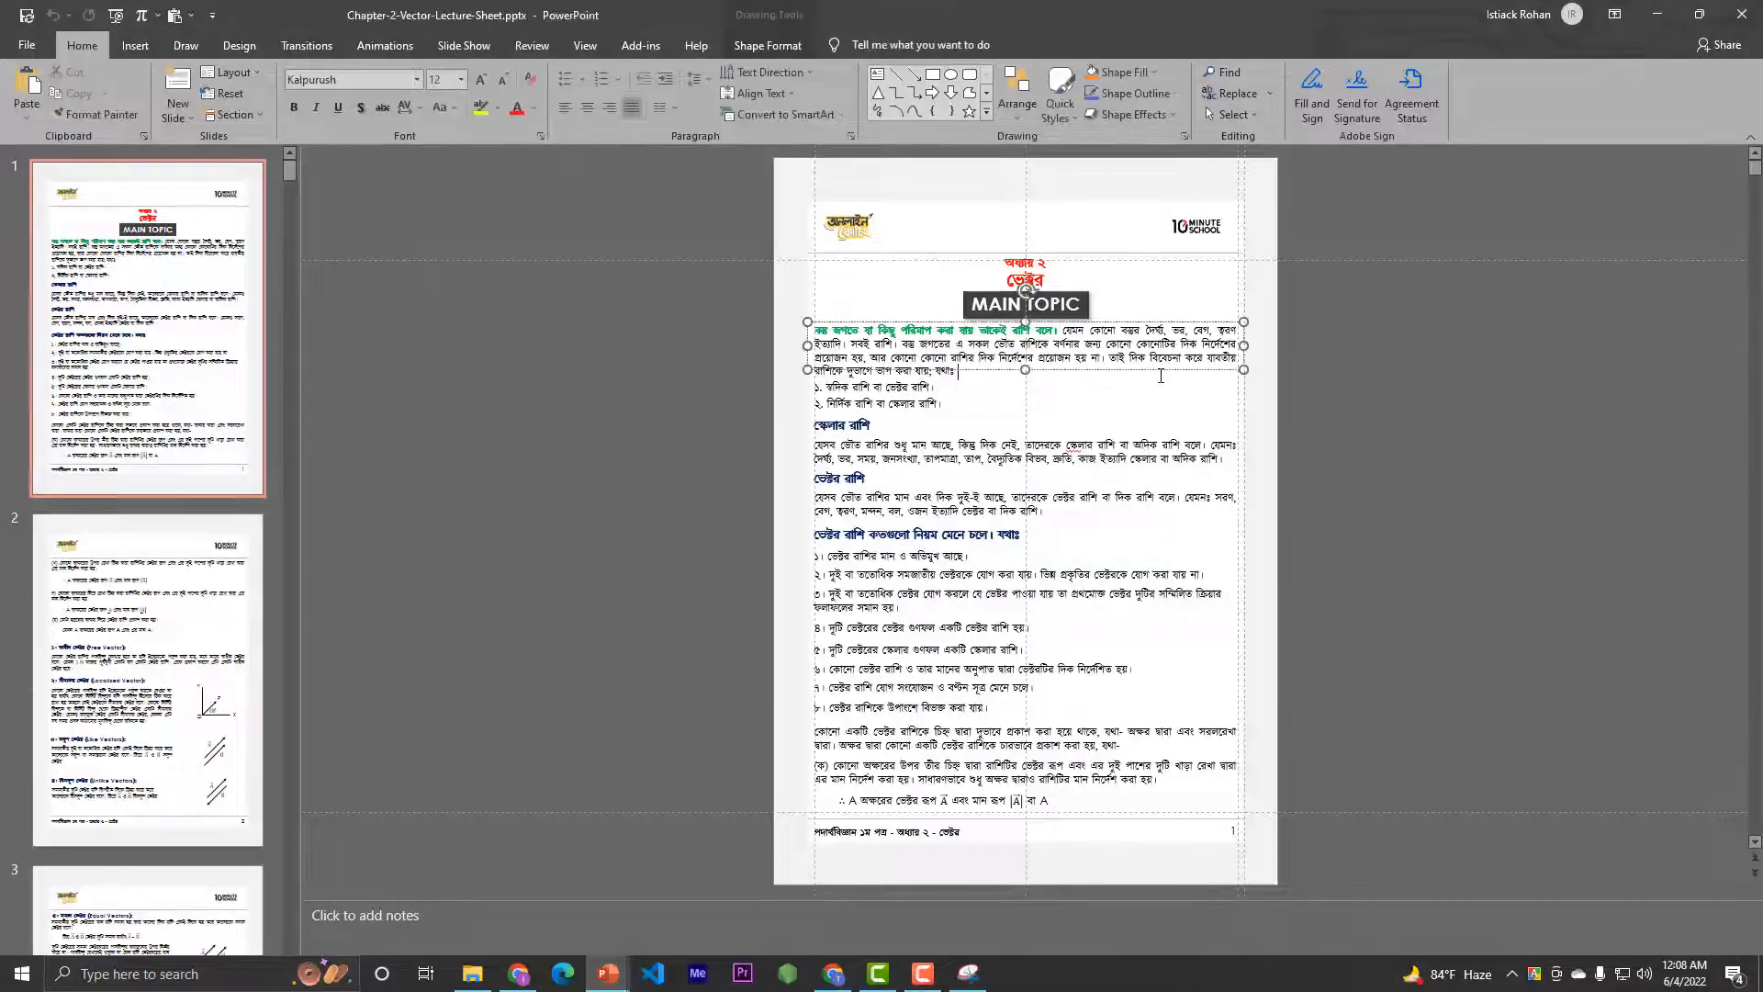
{"action": "left_click", "coordinate": [1383, 344]}
{"action": "left_click", "coordinate": [1198, 321]}
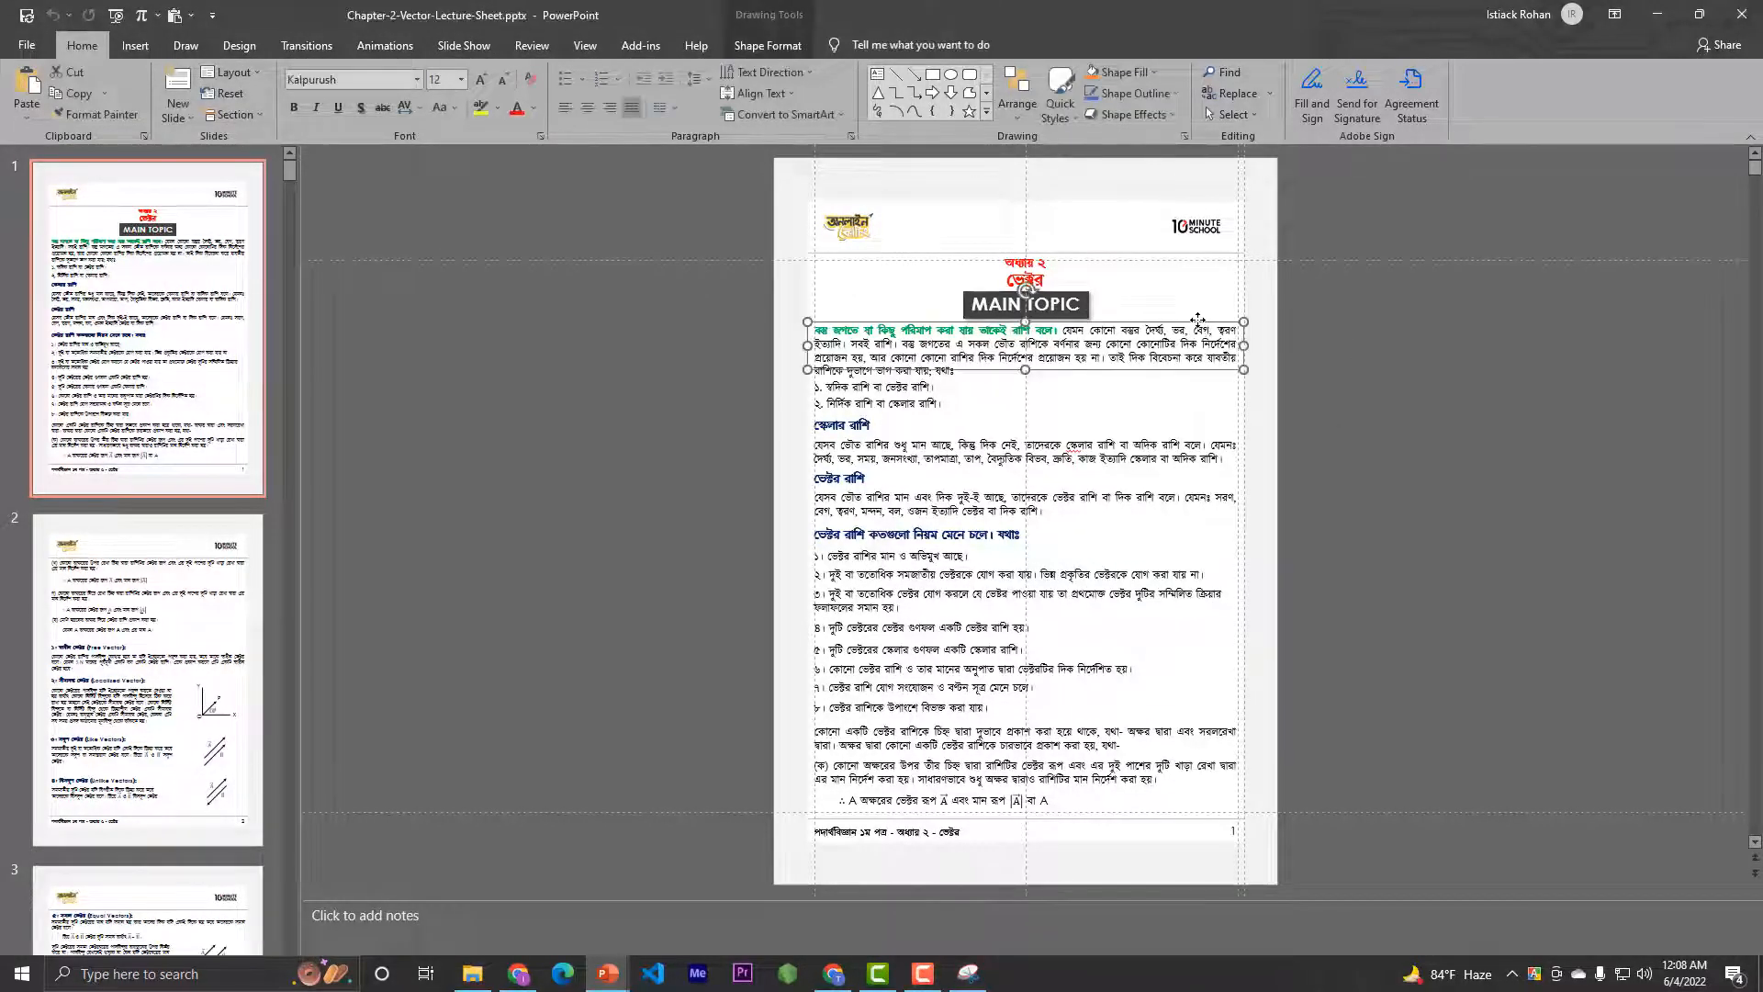
{"action": "left_click", "coordinate": [1405, 389]}
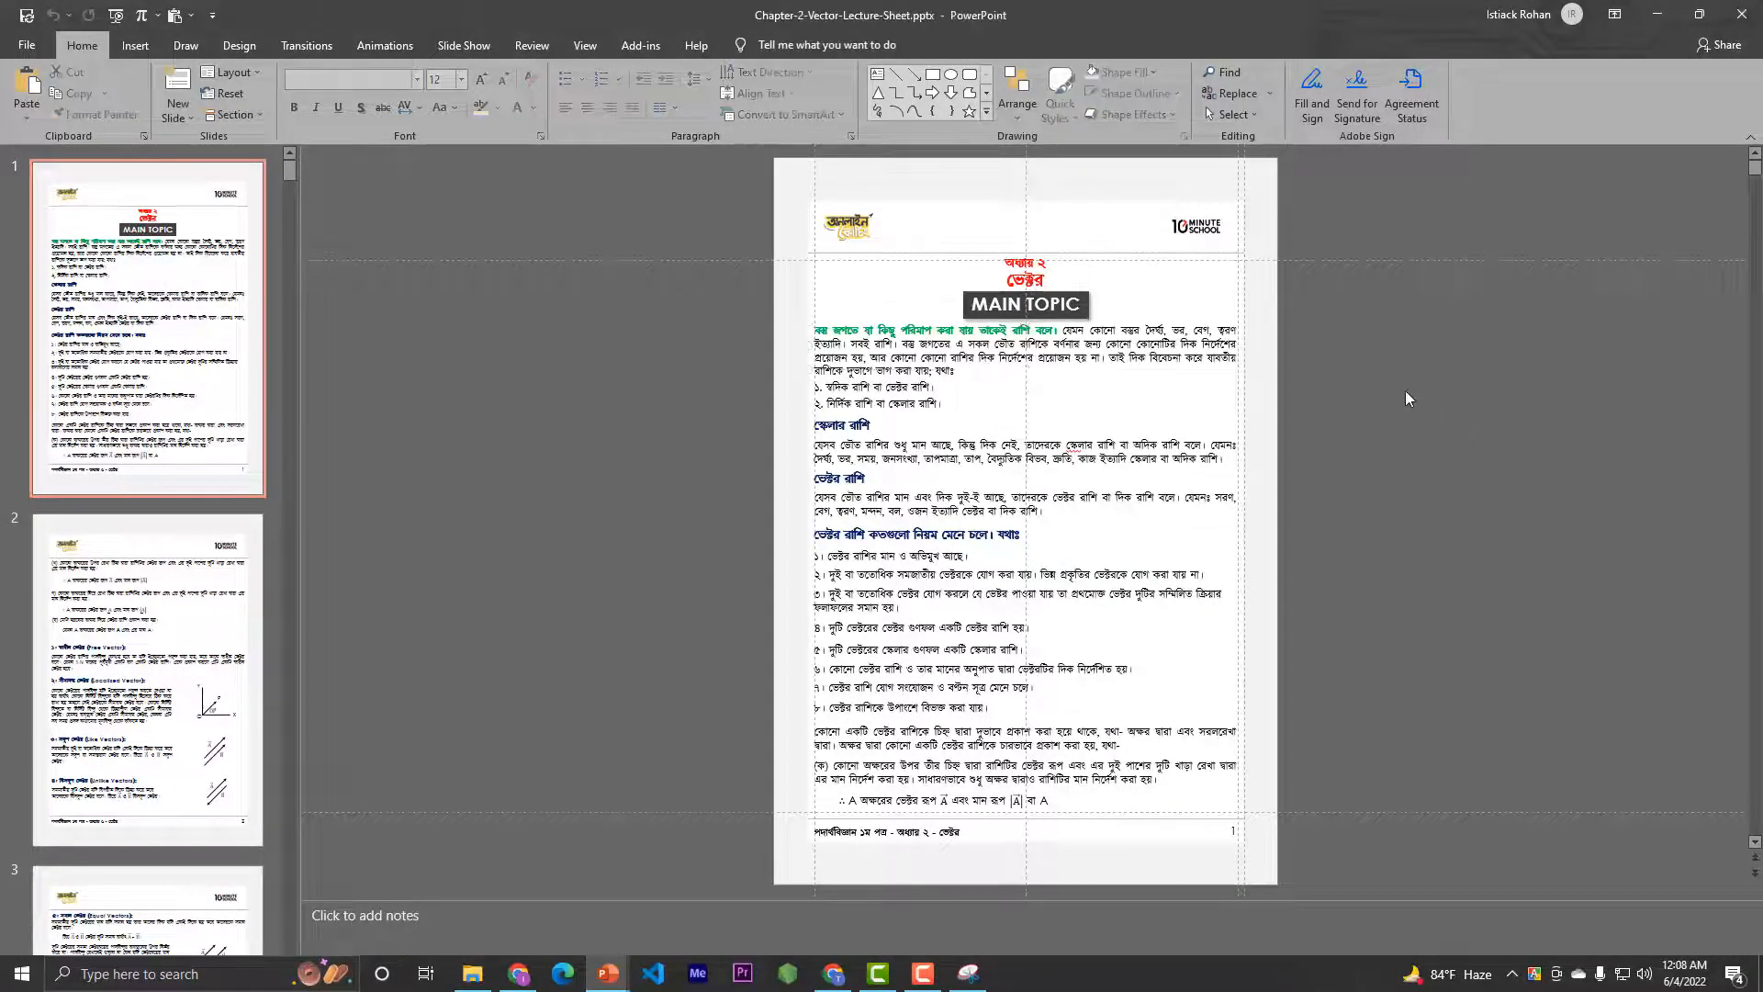
{"action": "left_click", "coordinate": [1197, 371]}
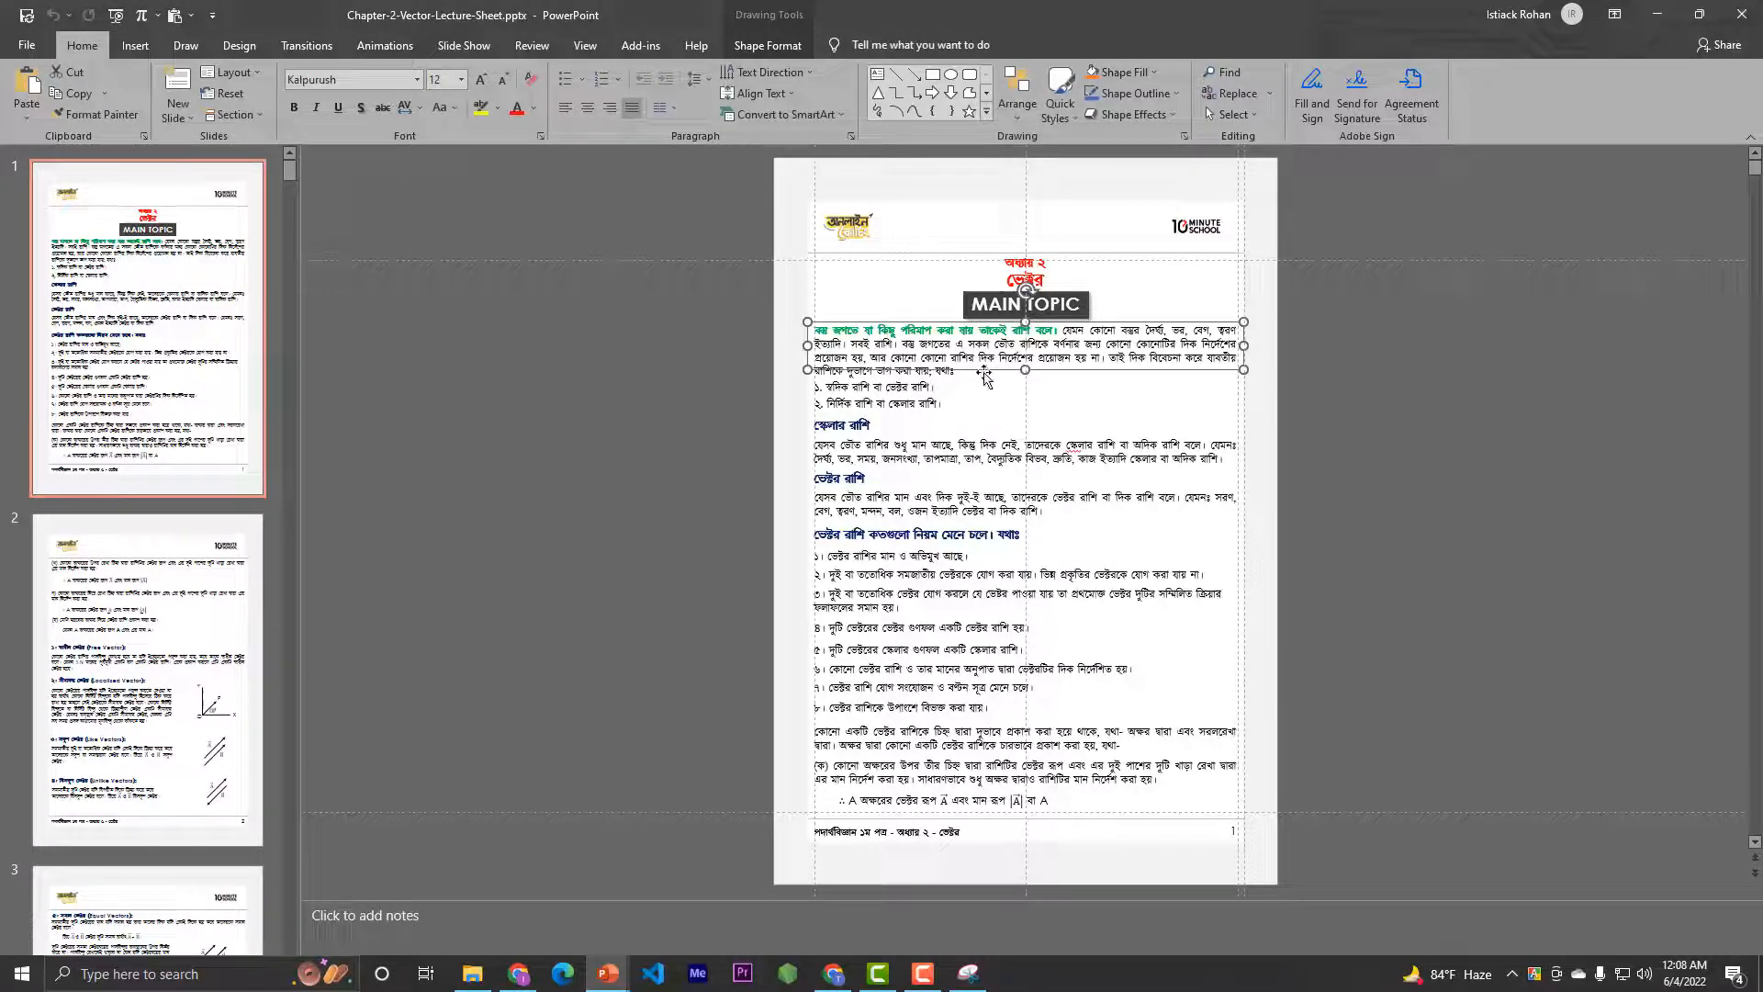
Inspect the separate text boxes of slide 1's two-item list, the first blue subheading and the paragraph beneath it
{"action": "left_click", "coordinate": [945, 390]}
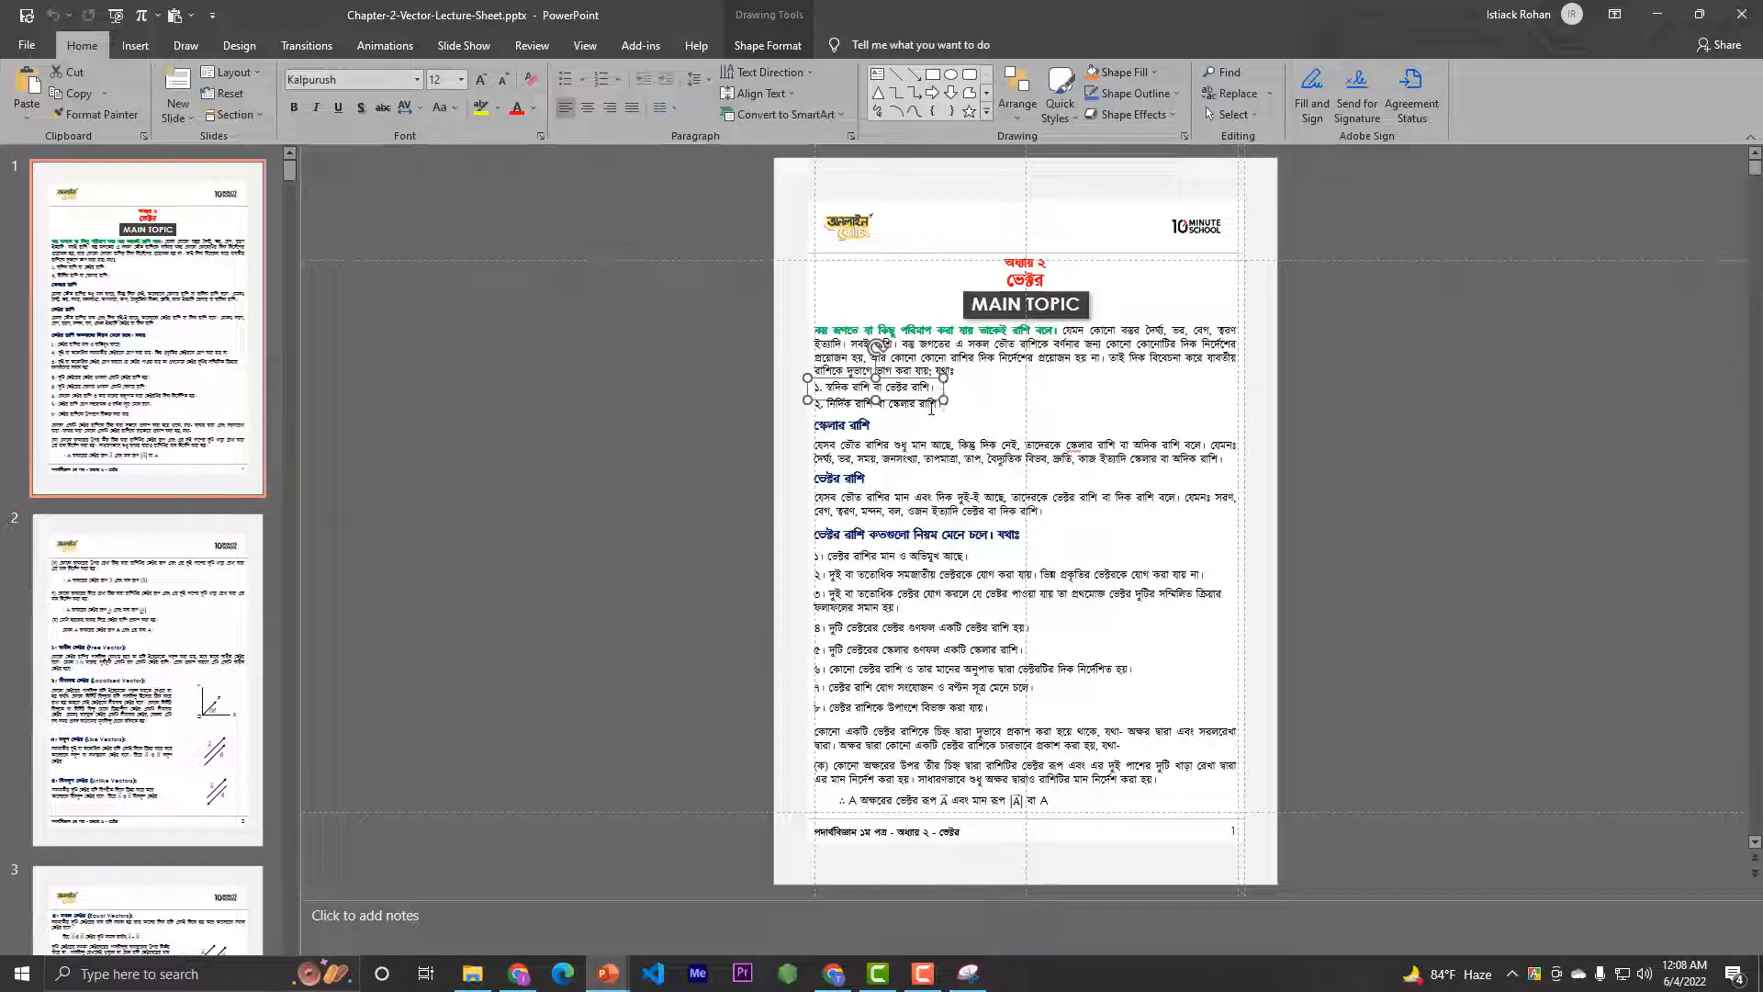
{"action": "left_click", "coordinate": [831, 406], "text": "shift"}
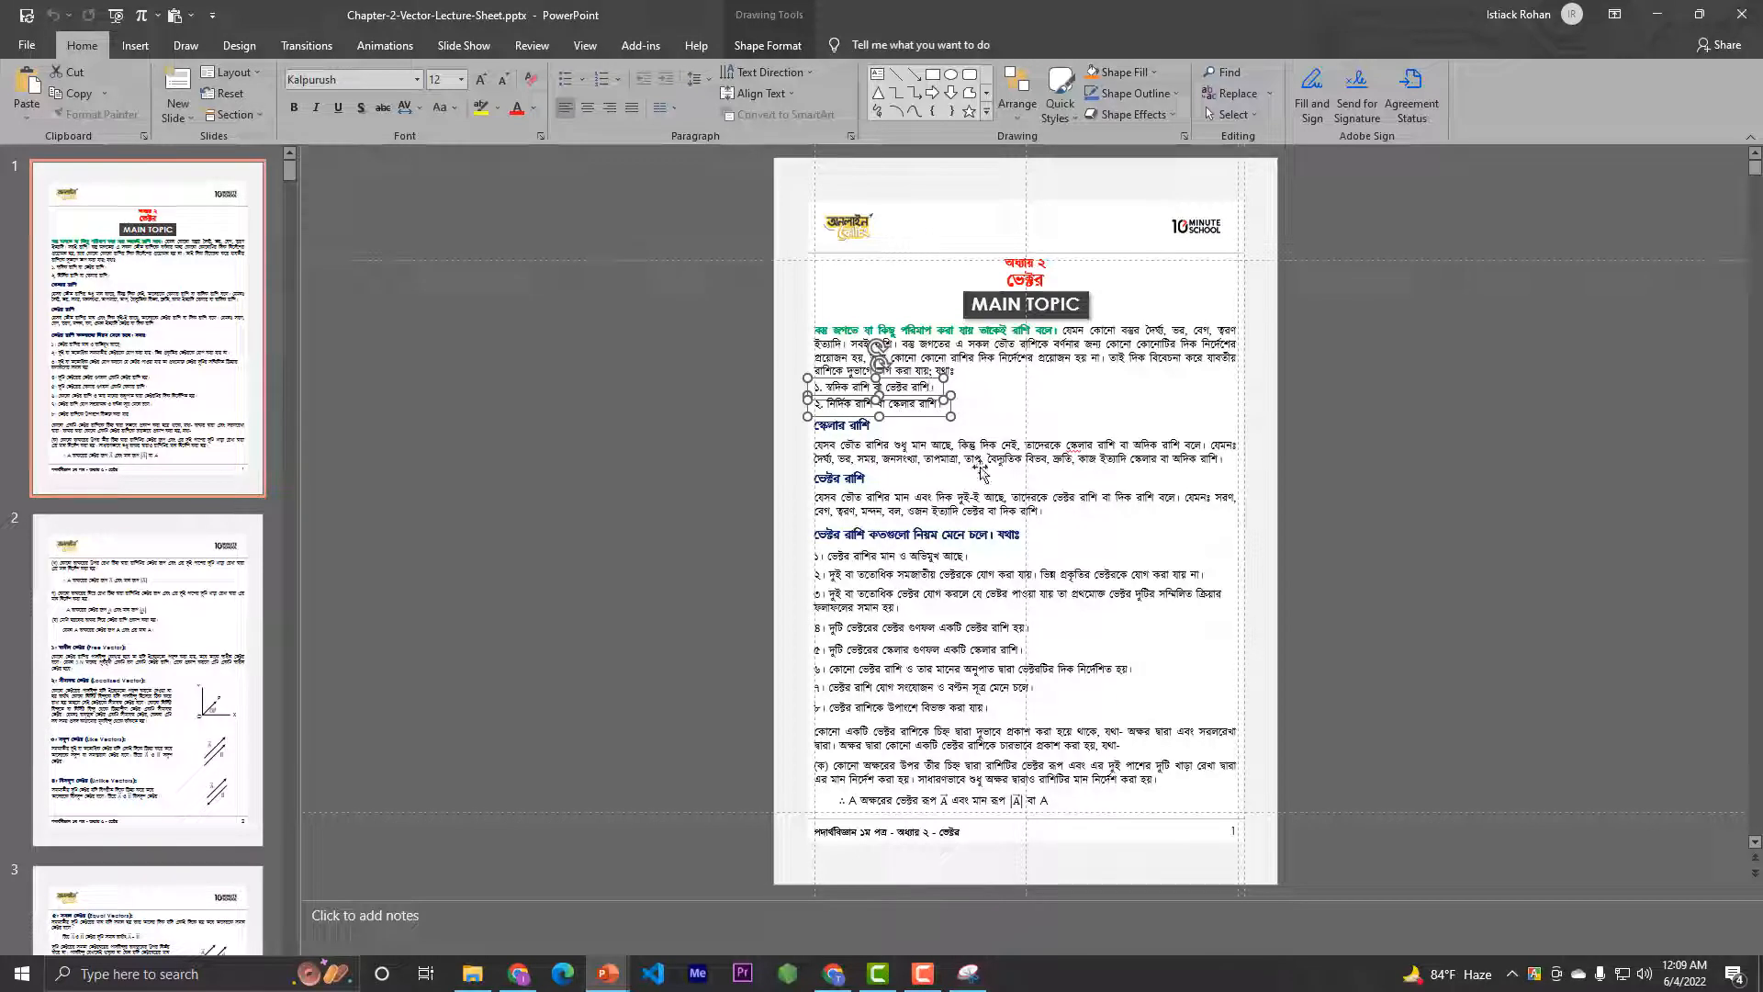
{"action": "left_click", "coordinate": [971, 399]}
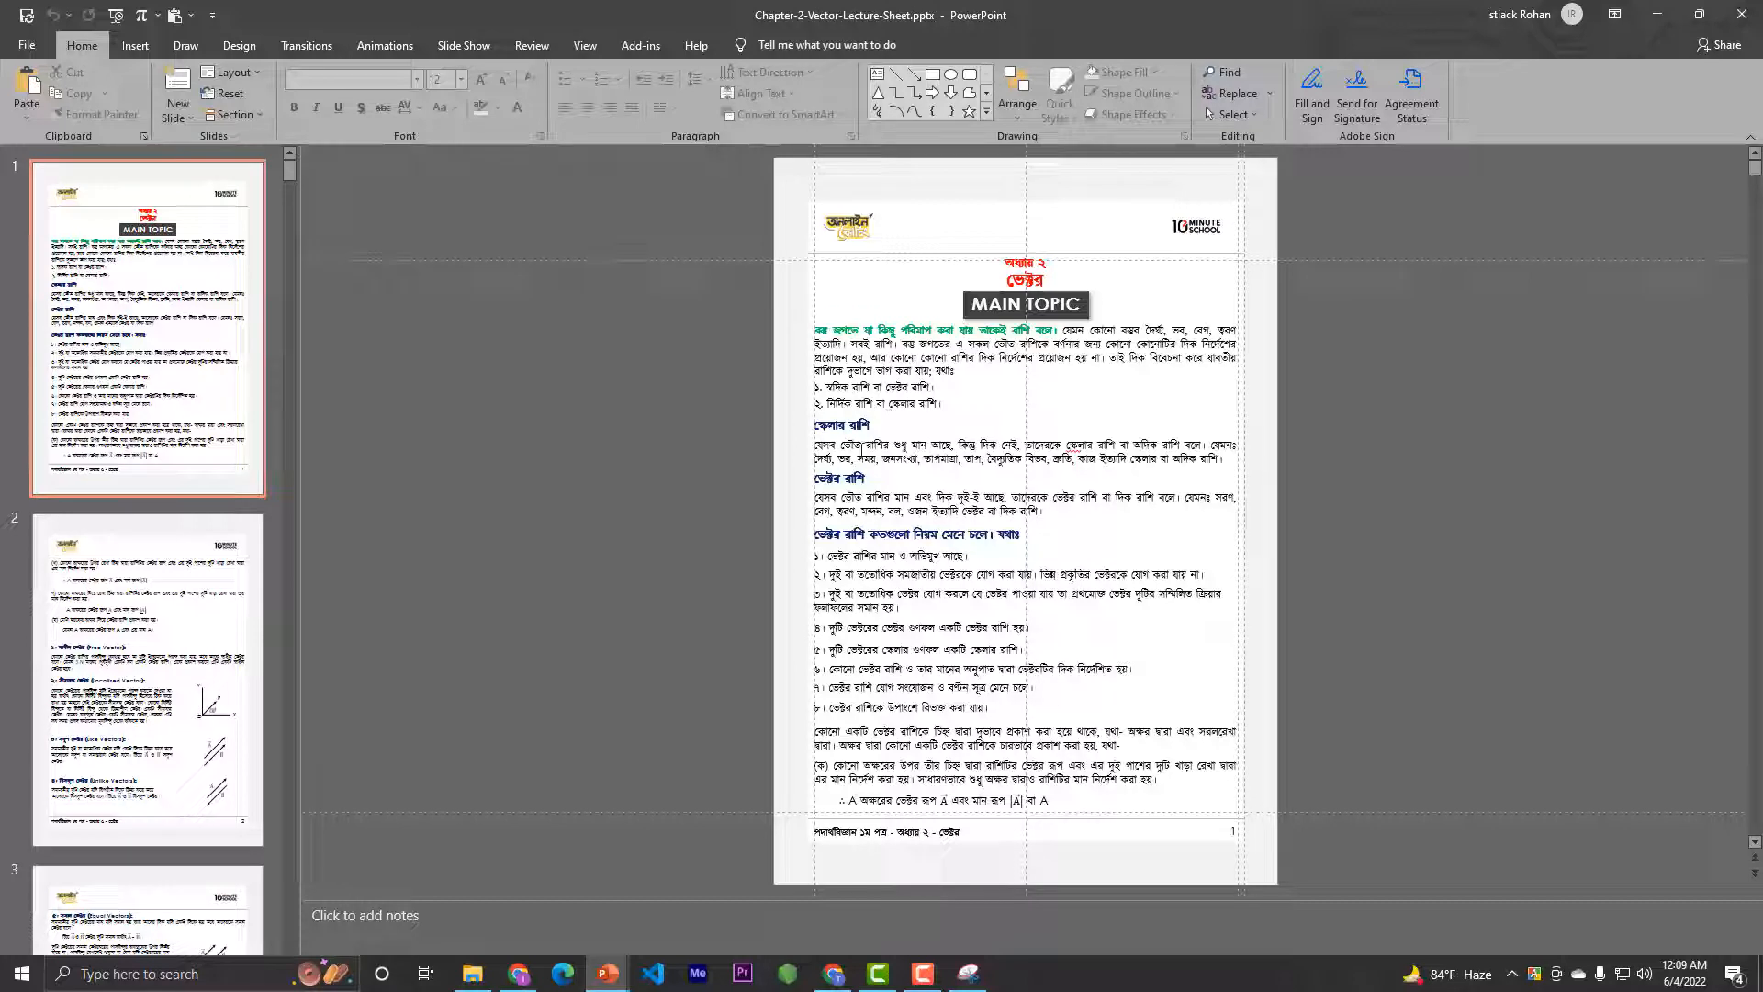
{"action": "left_click", "coordinate": [842, 421]}
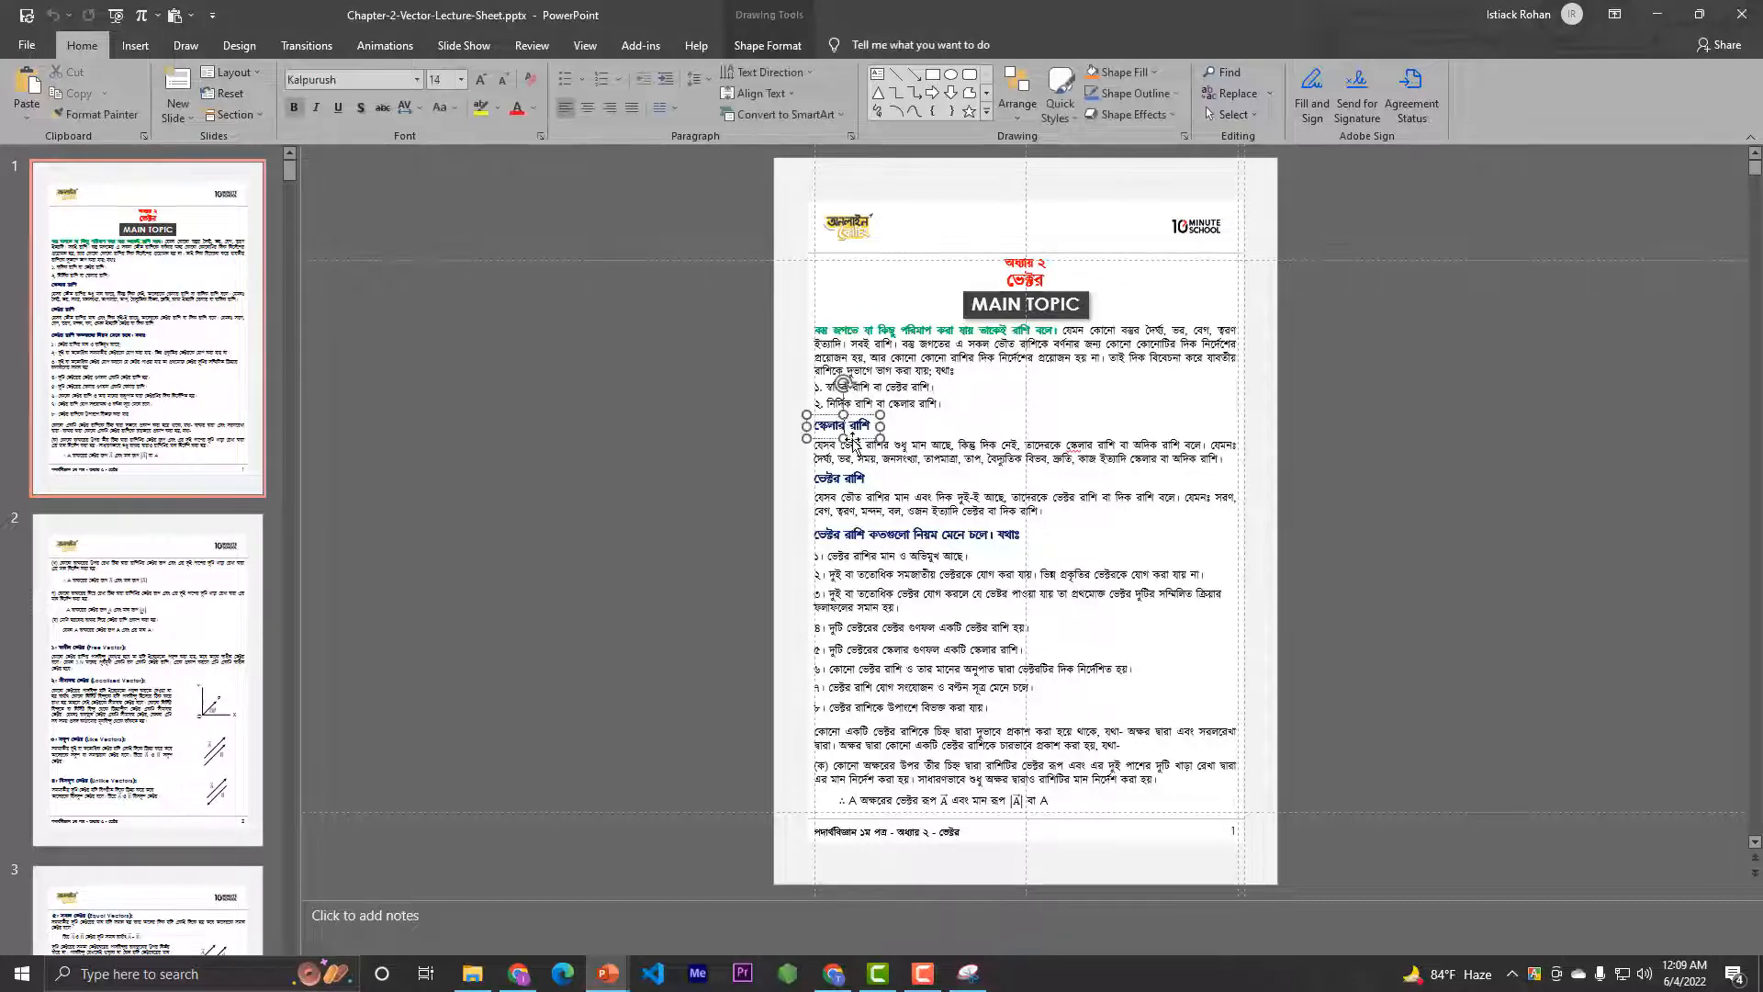
{"action": "left_click", "coordinate": [956, 435]}
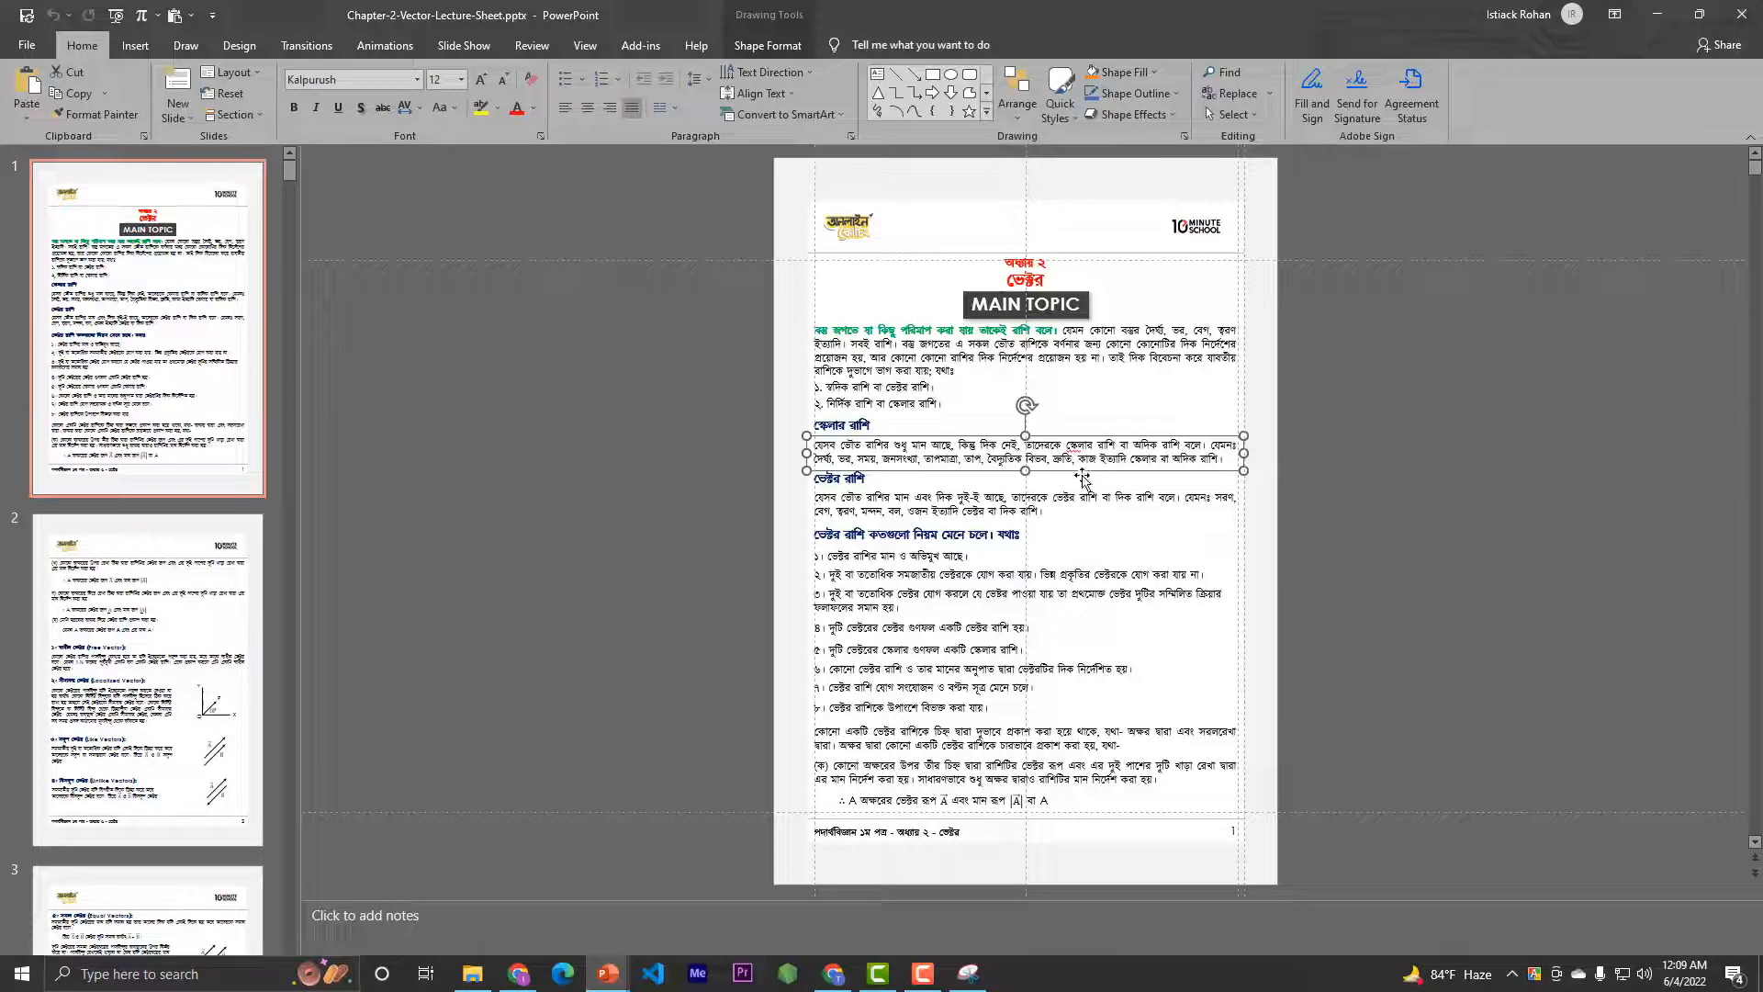
{"action": "left_click", "coordinate": [936, 496]}
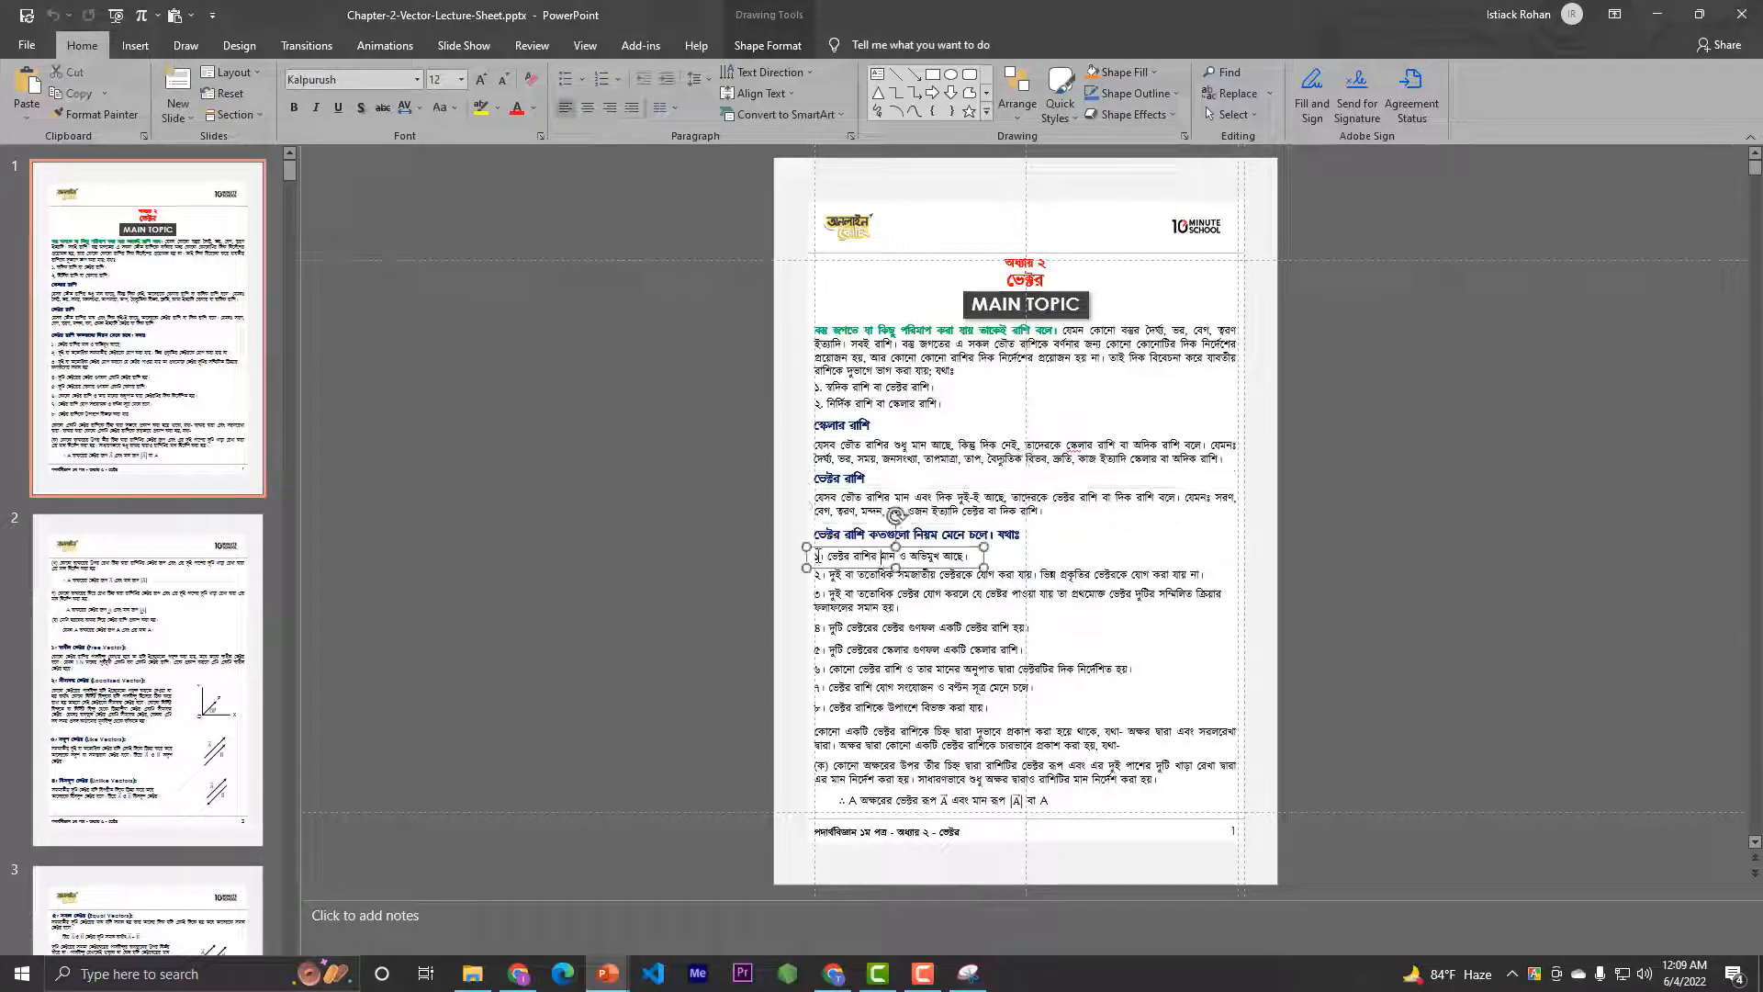
Select the eight numbered vector rules on slide 1 together, then inspect rule 3, the paragraph below the list and the indented equation line
{"action": "left_click_drag", "start_coordinate": [764, 550], "coordinate": [1422, 742]}
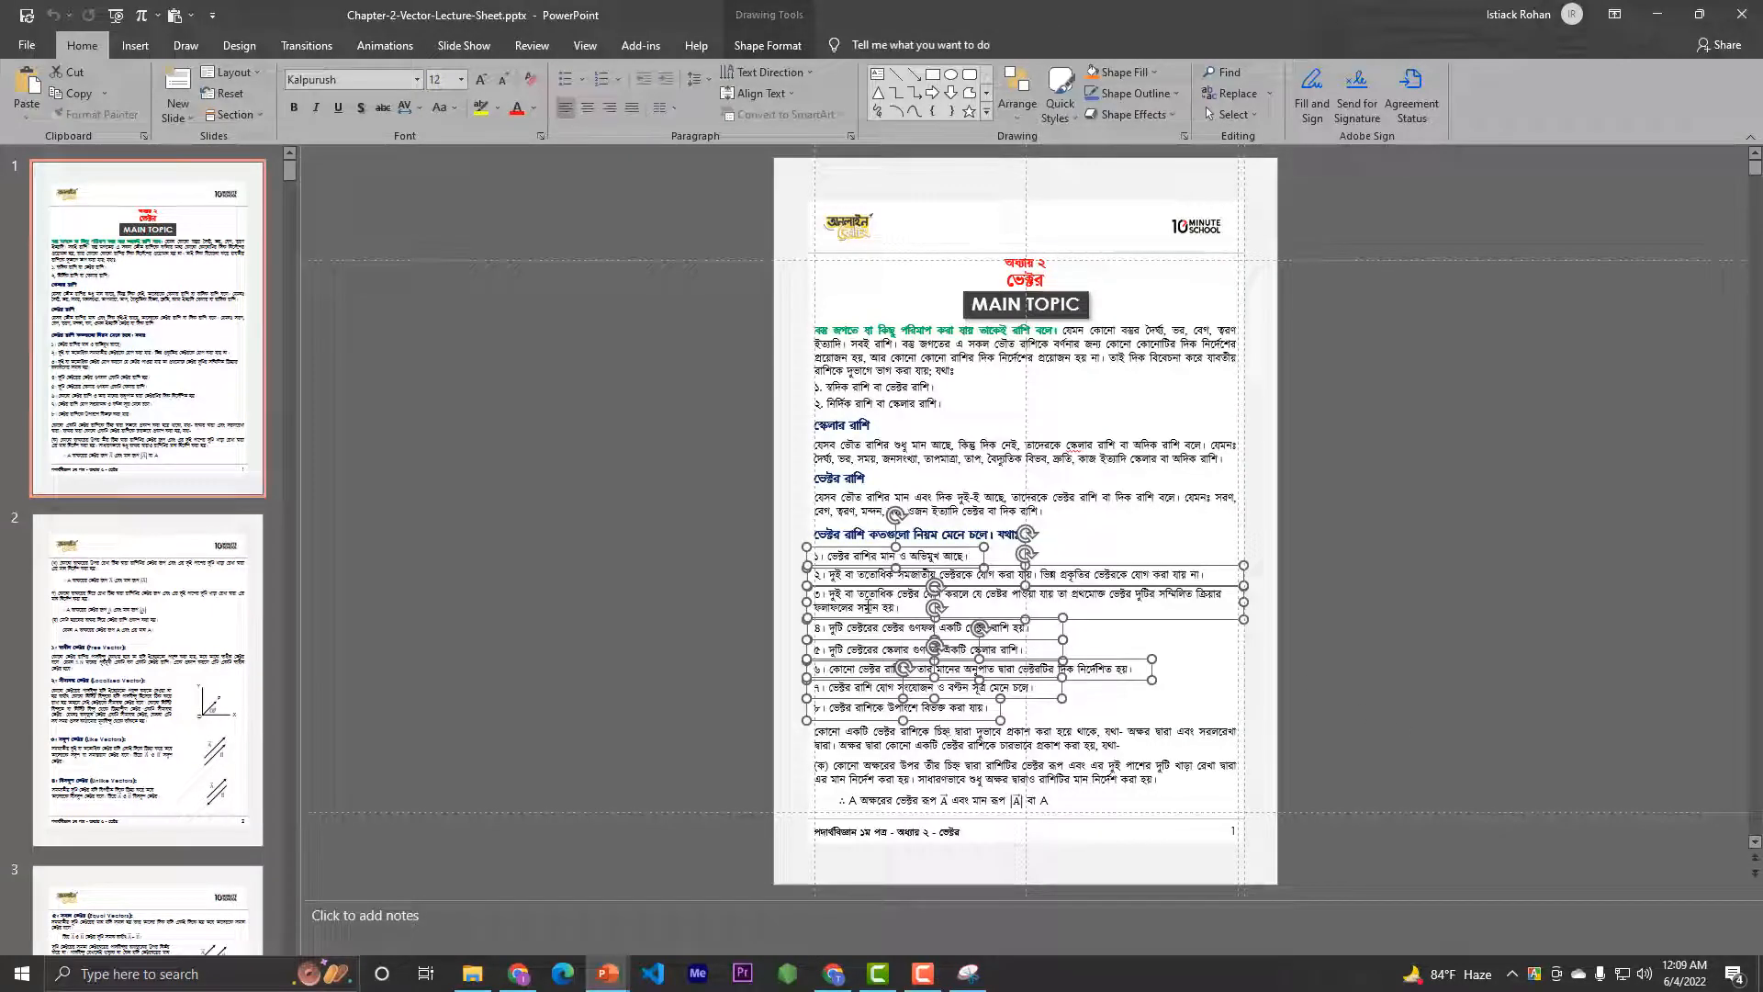
{"action": "left_click", "coordinate": [856, 594]}
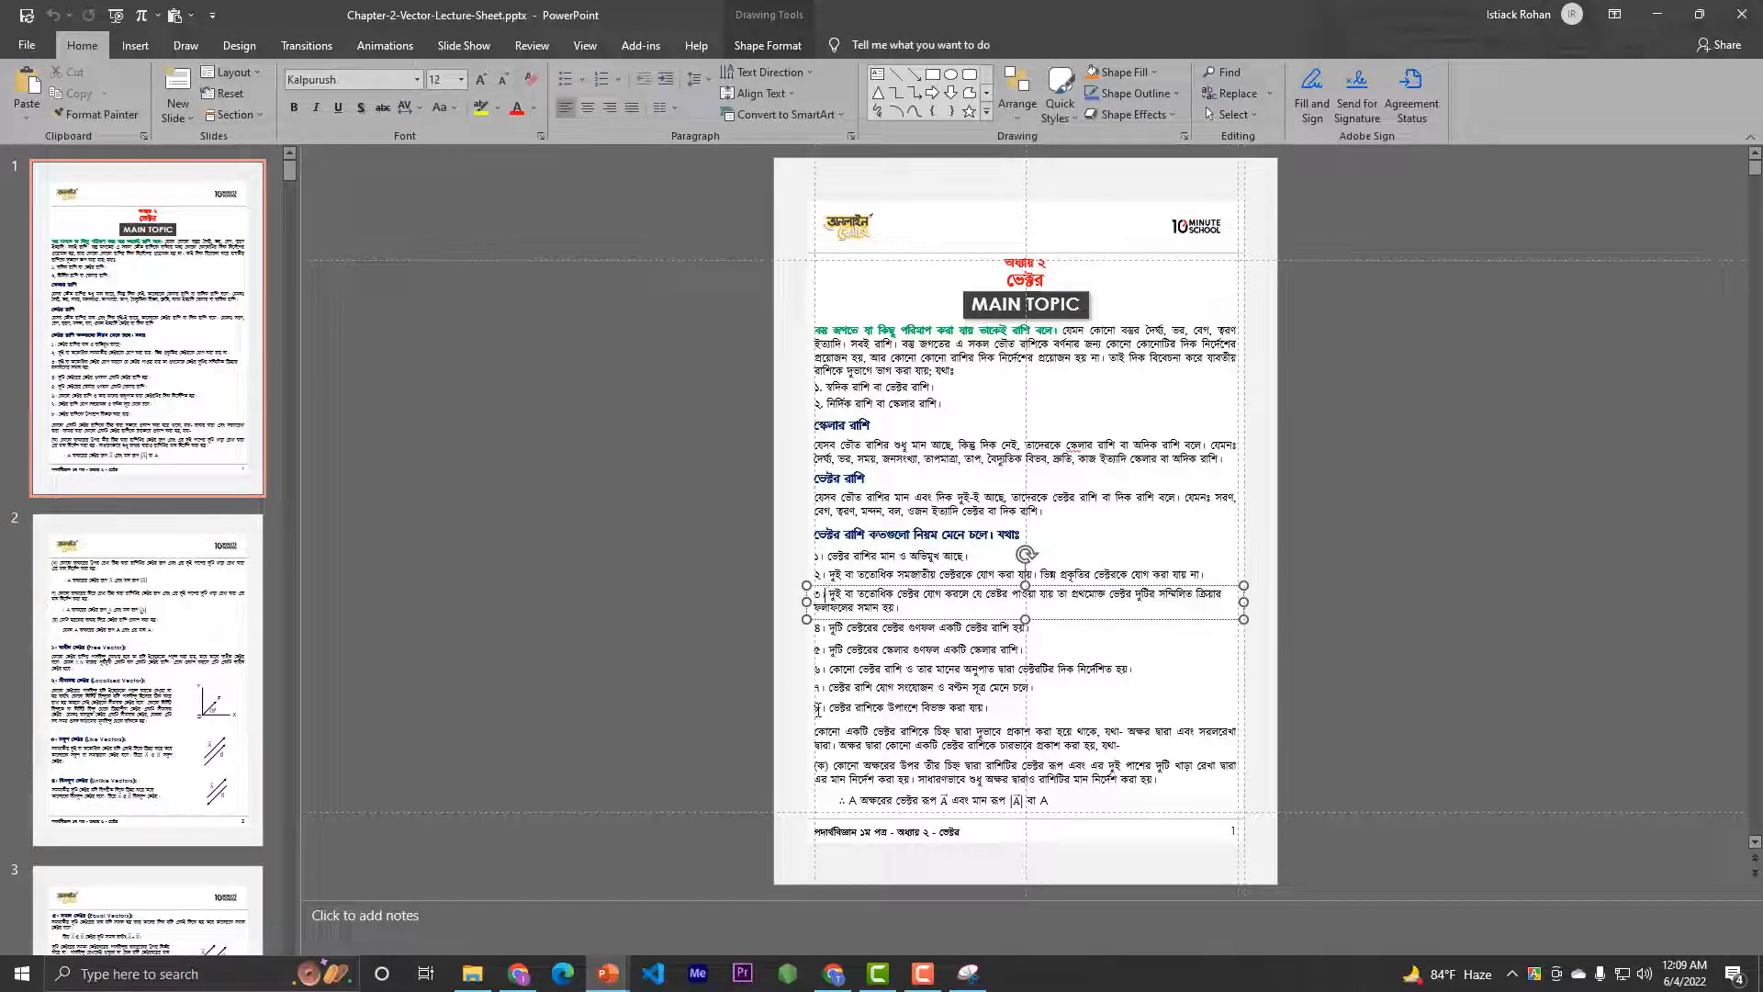
{"action": "left_click", "coordinate": [840, 734]}
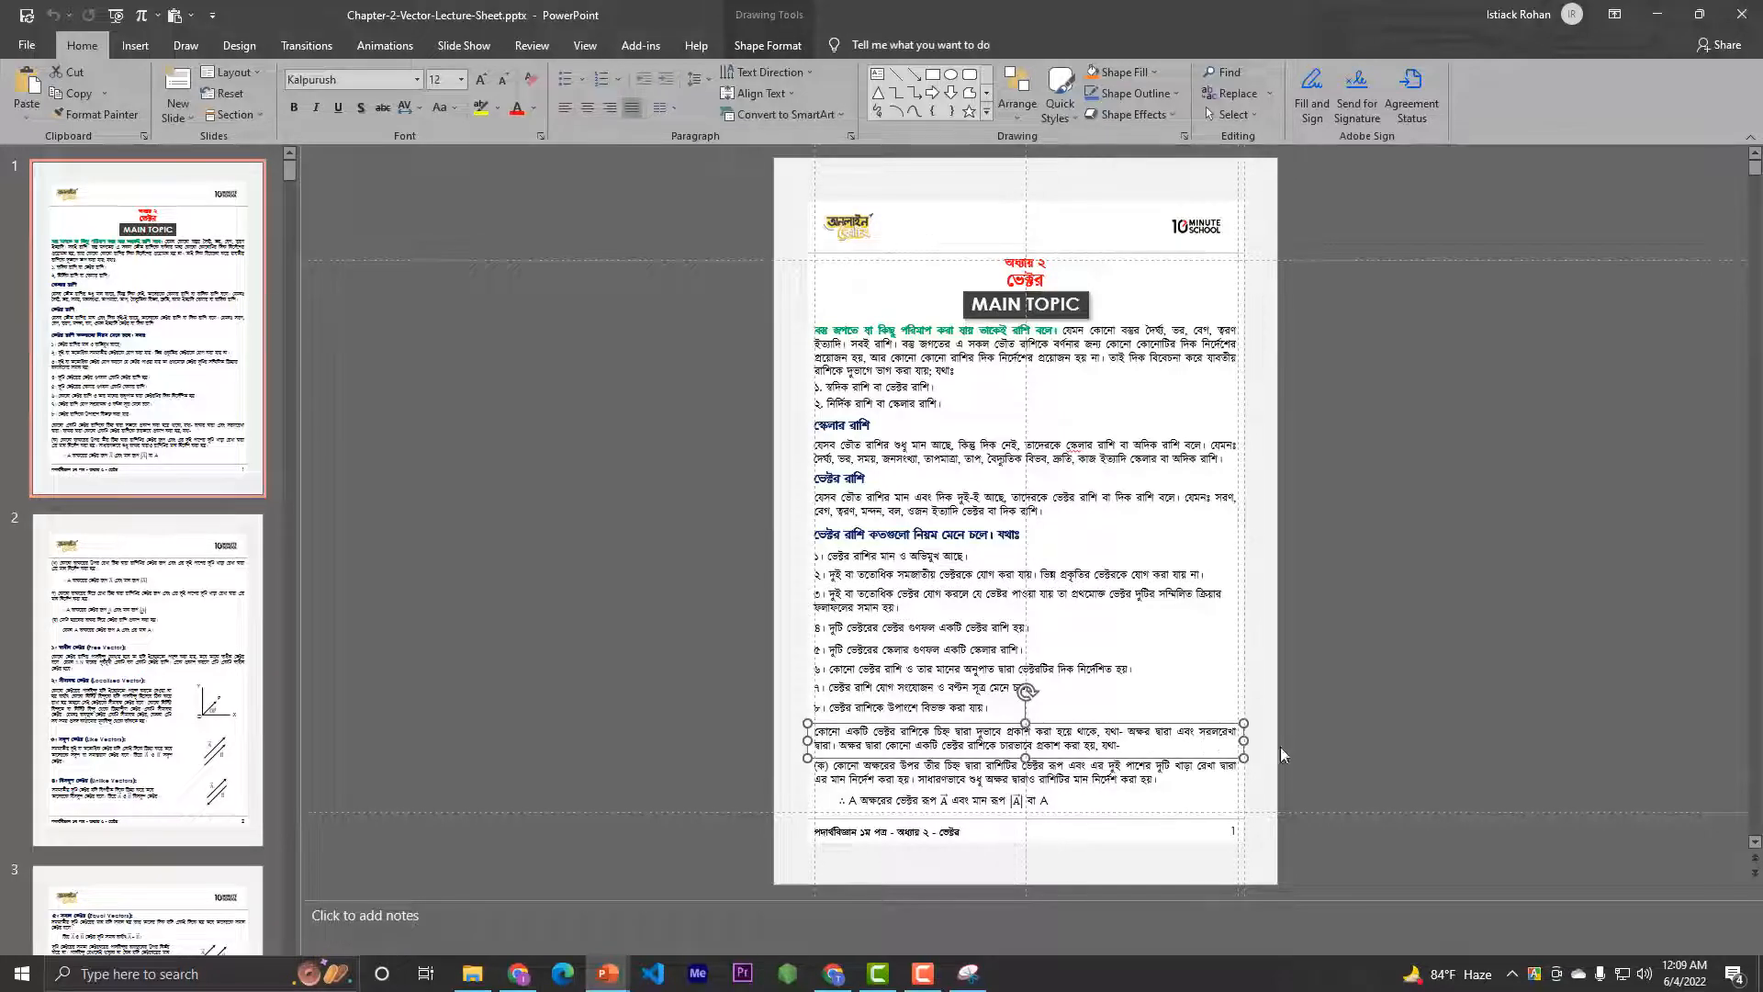
{"action": "left_click", "coordinate": [798, 786]}
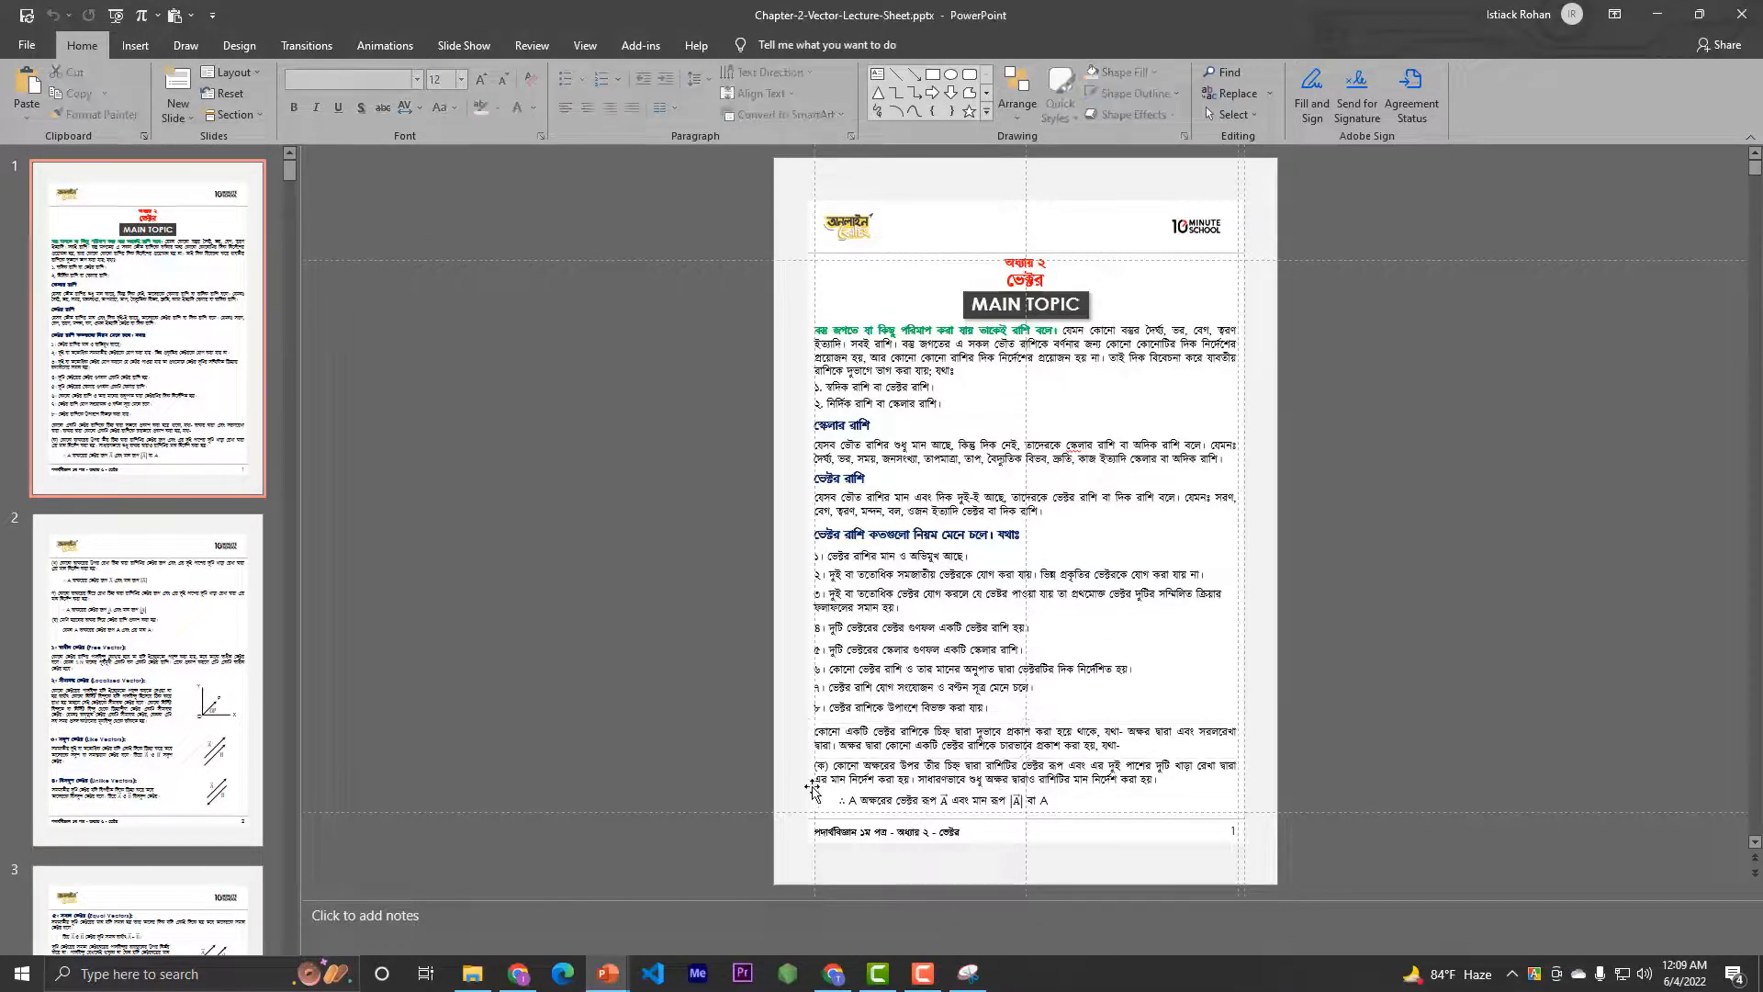
{"action": "left_click", "coordinate": [830, 795]}
{"action": "left_click", "coordinate": [832, 801]}
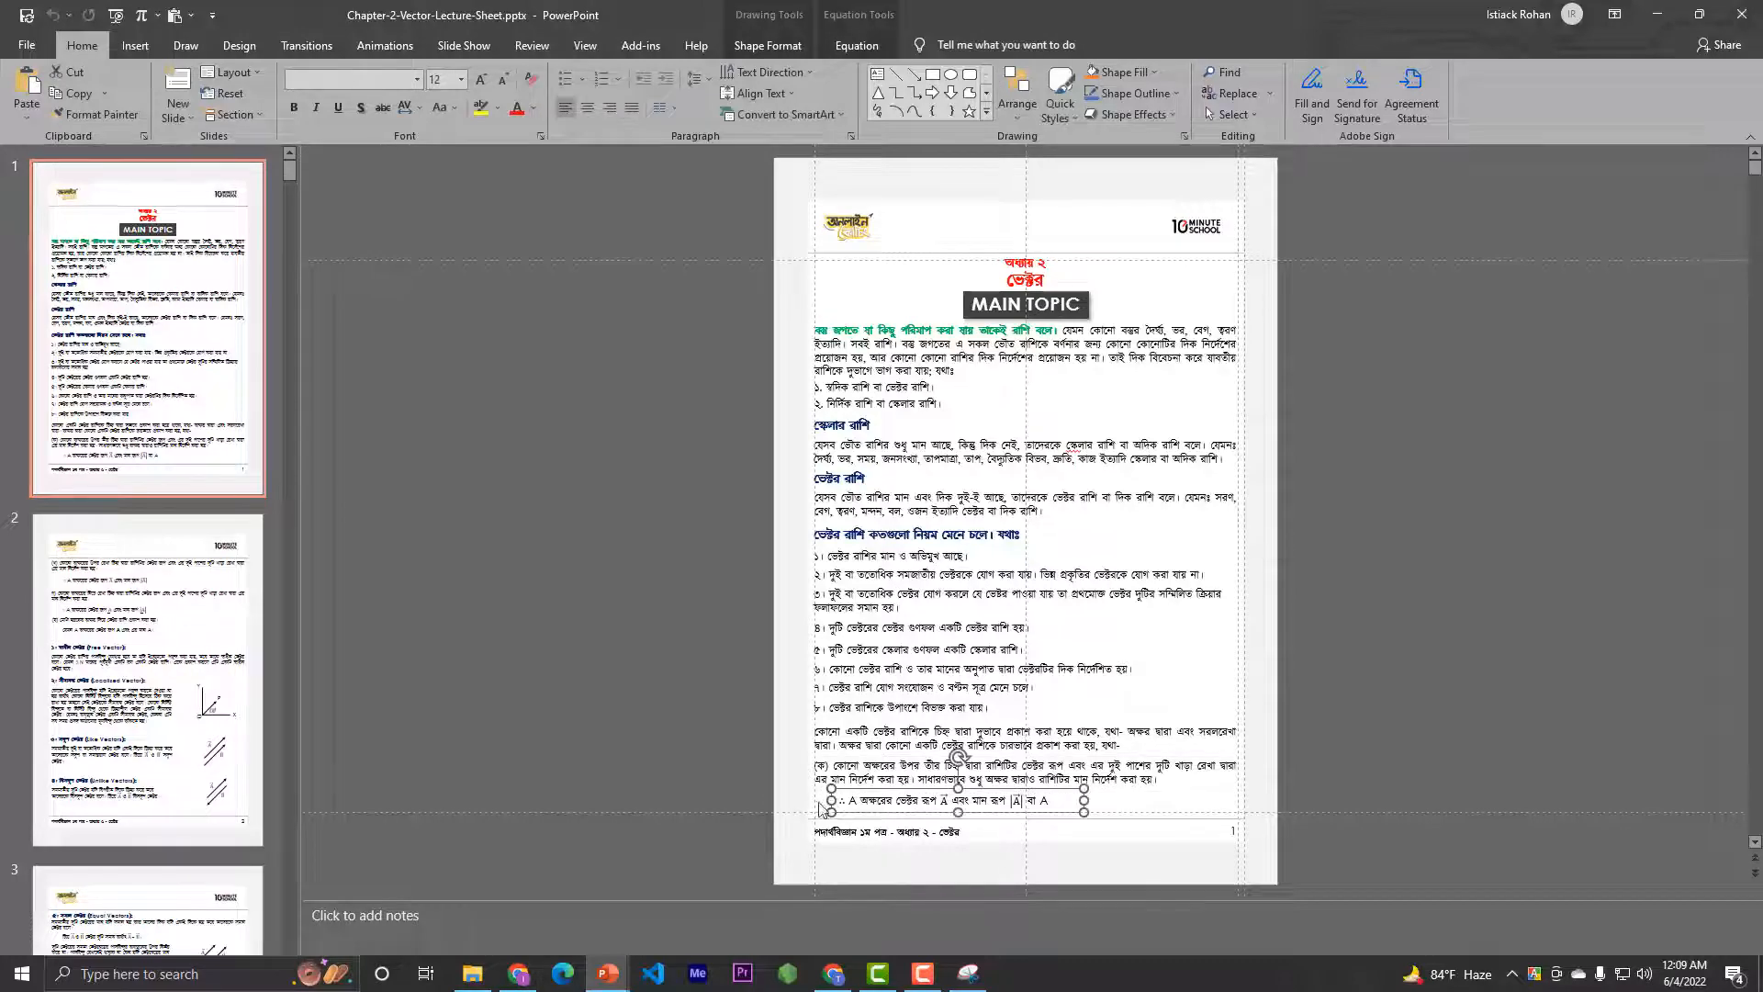
Open slide 2 and select the six notation text boxes above the Free Vector heading together to check their alignment, then deselect them
{"action": "left_click", "coordinate": [55, 663]}
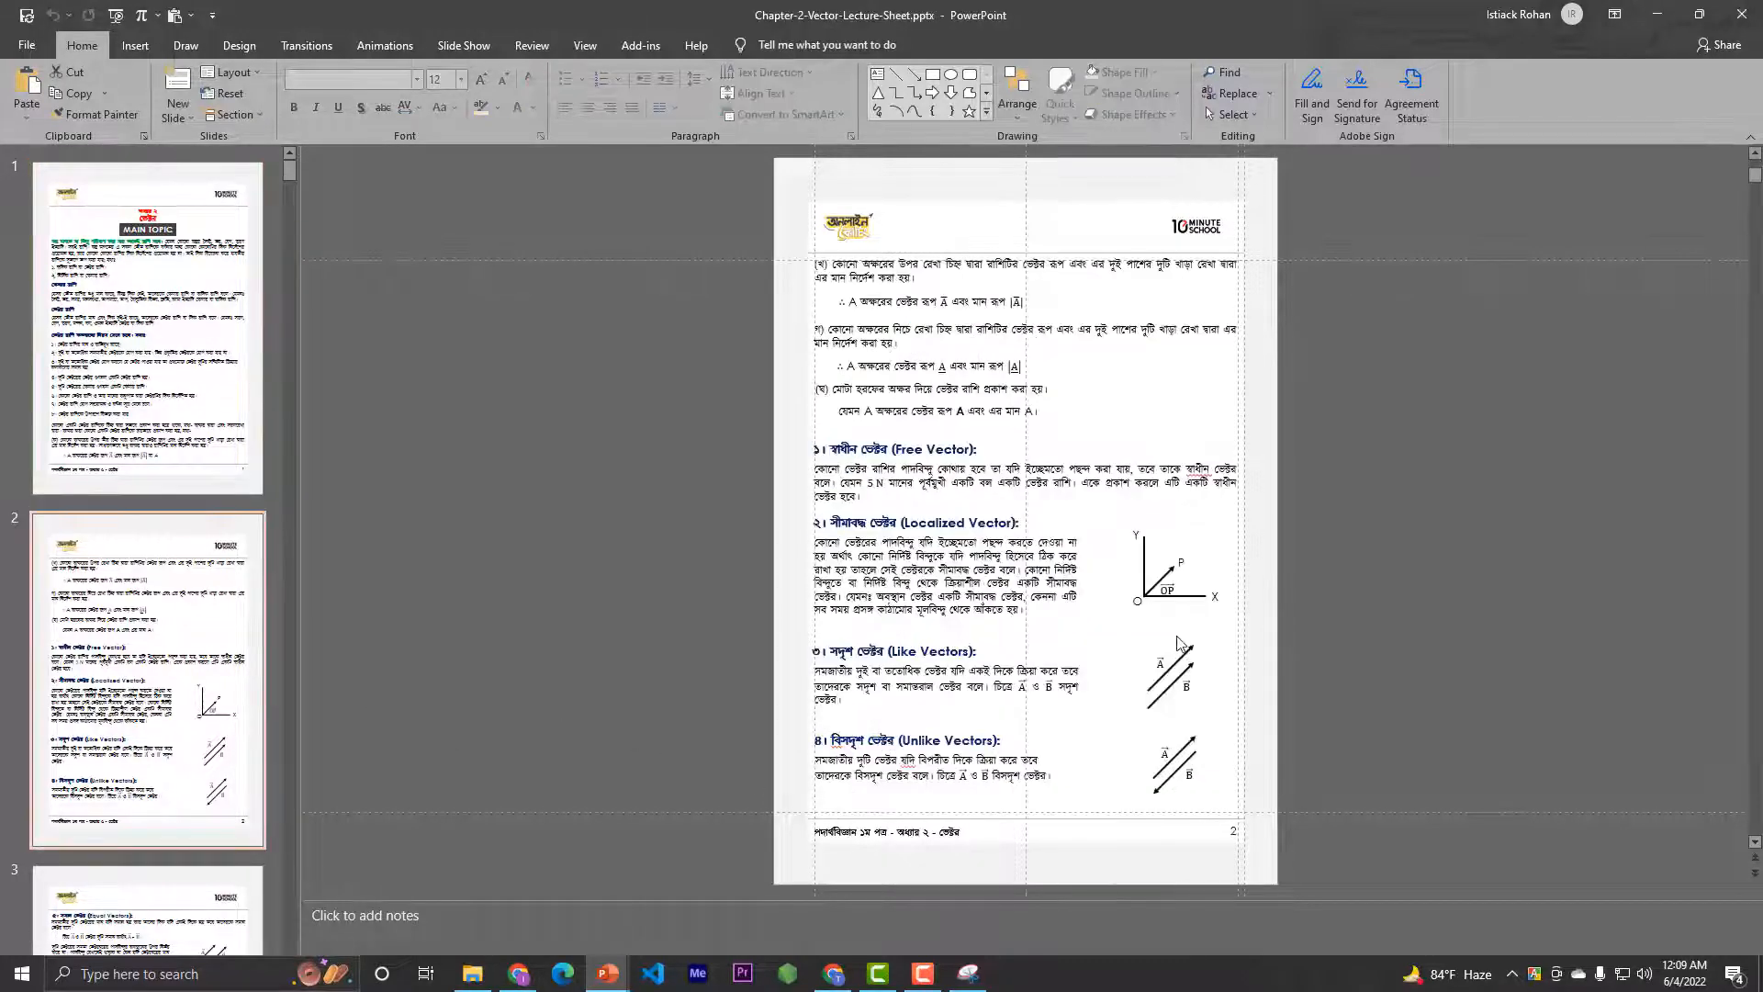
{"action": "left_click", "coordinate": [965, 274]}
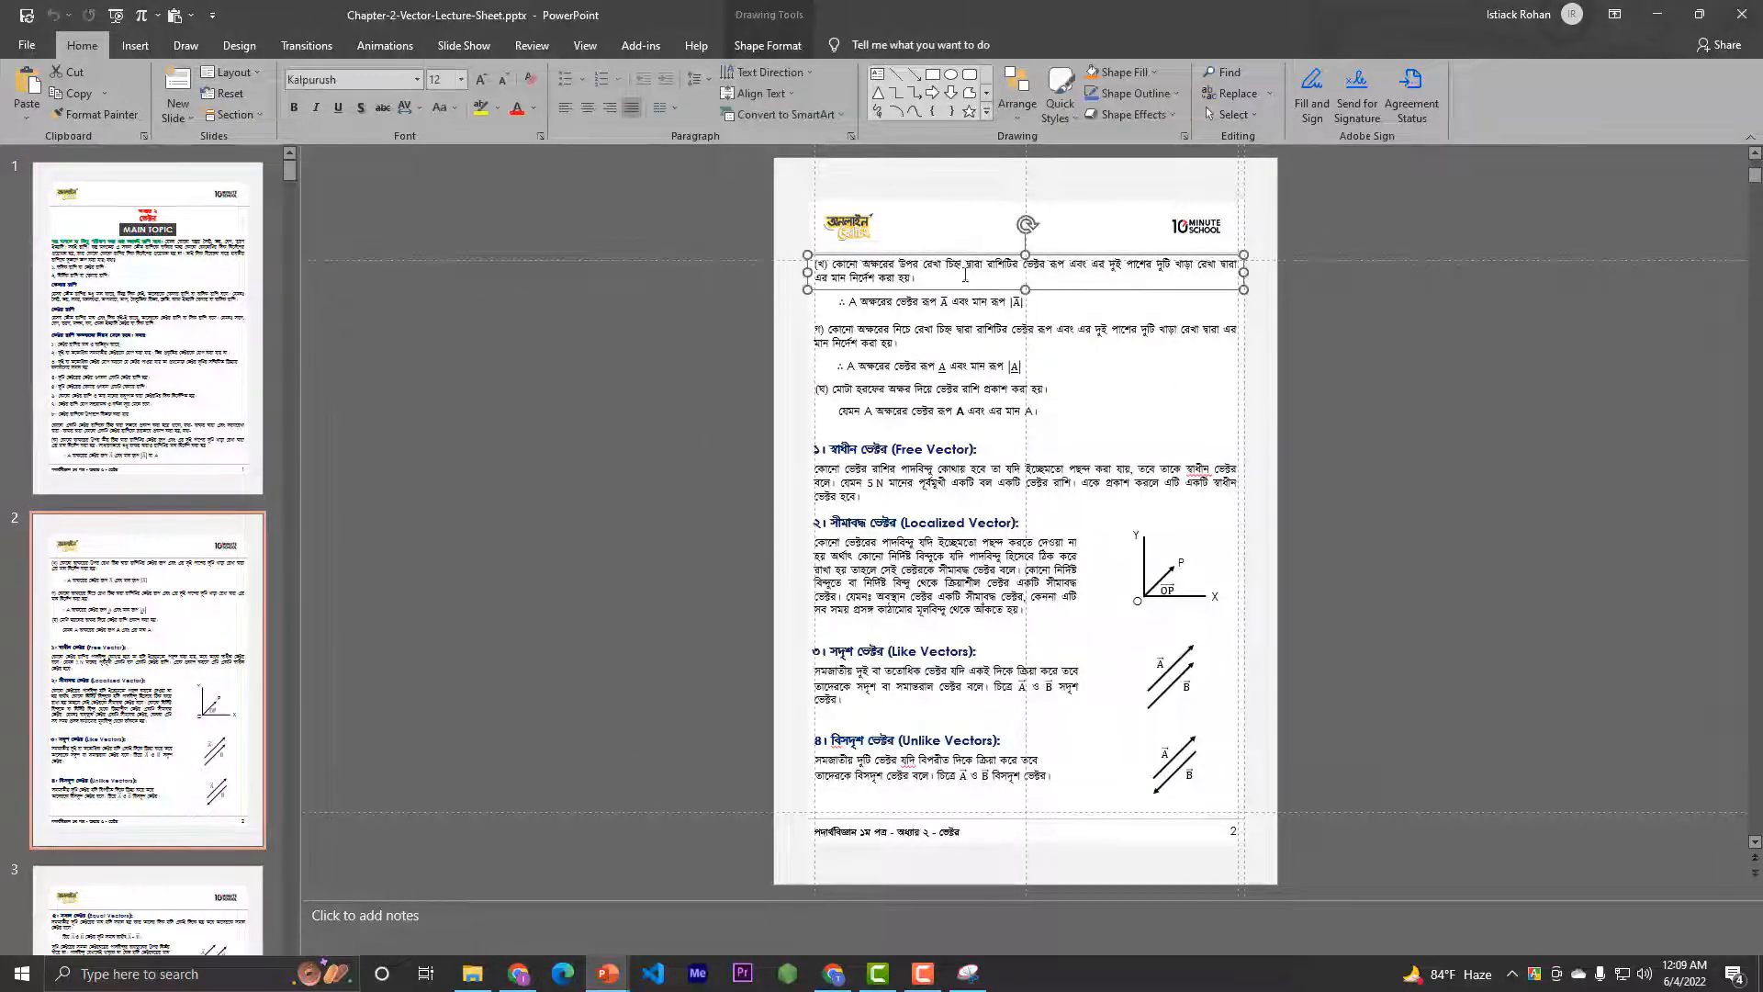
{"action": "left_click", "coordinate": [913, 303], "text": "shift"}
{"action": "left_click", "coordinate": [895, 336], "text": "shift"}
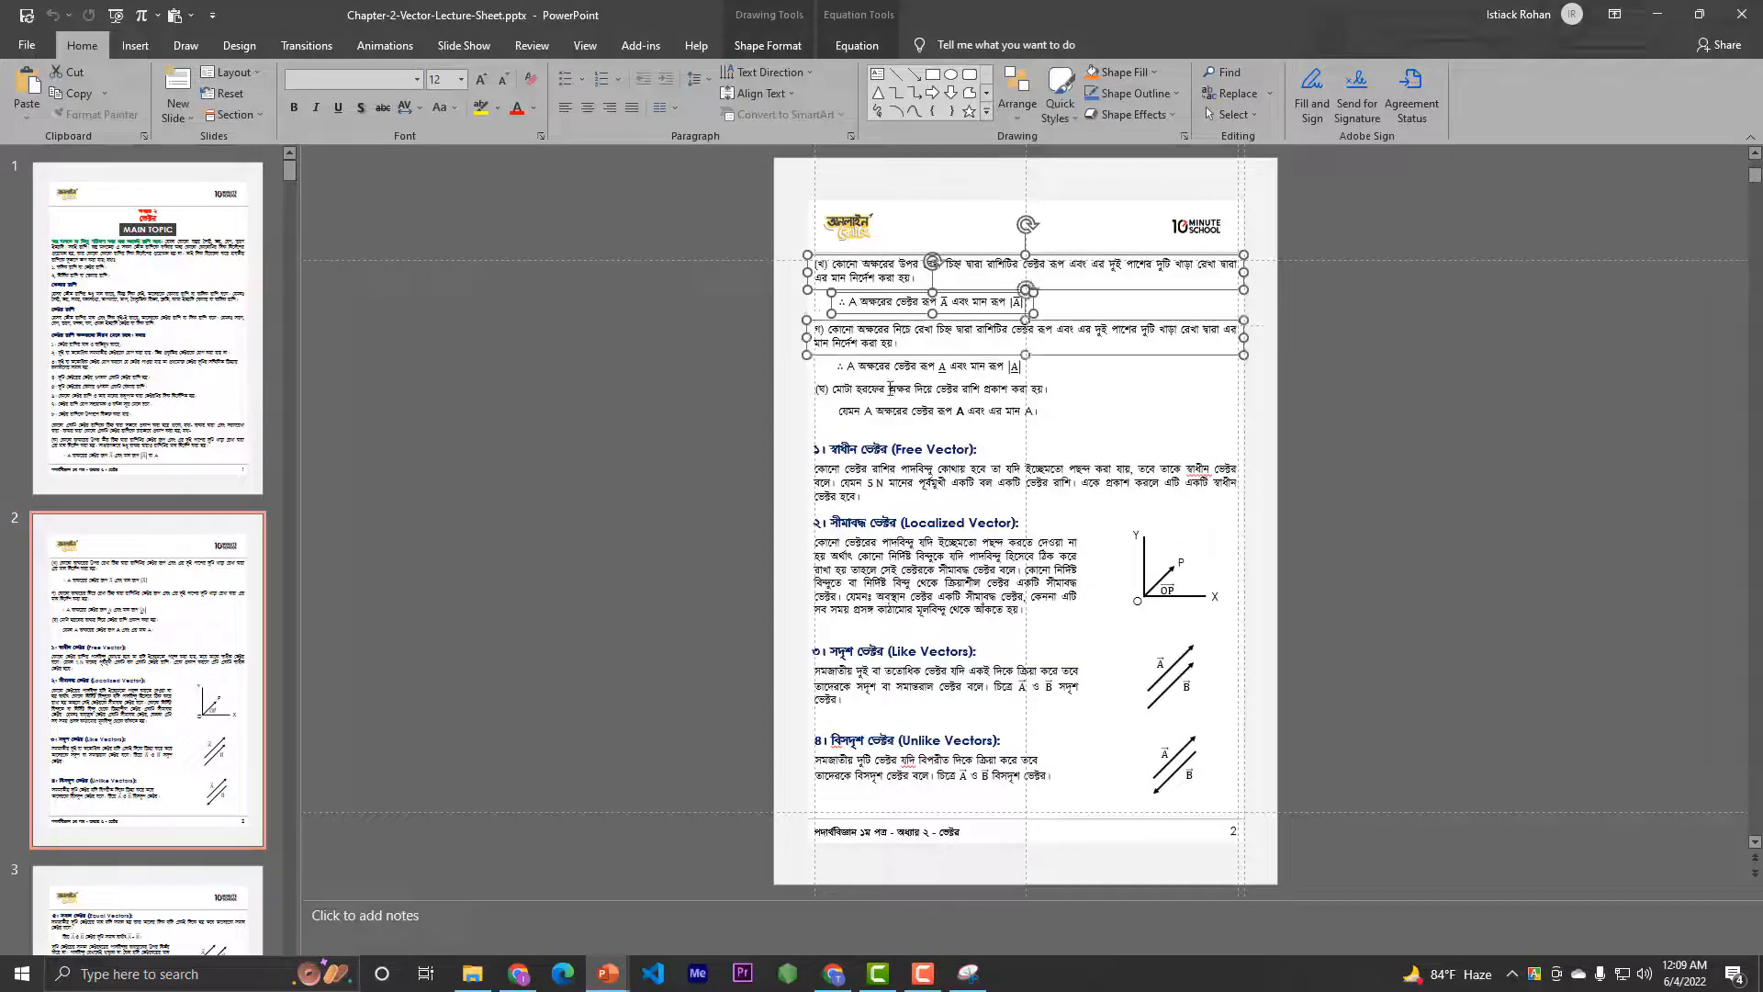
{"action": "left_click", "coordinate": [890, 368], "text": "shift"}
{"action": "left_click", "coordinate": [890, 391], "text": "shift"}
{"action": "left_click", "coordinate": [891, 412], "text": "shift"}
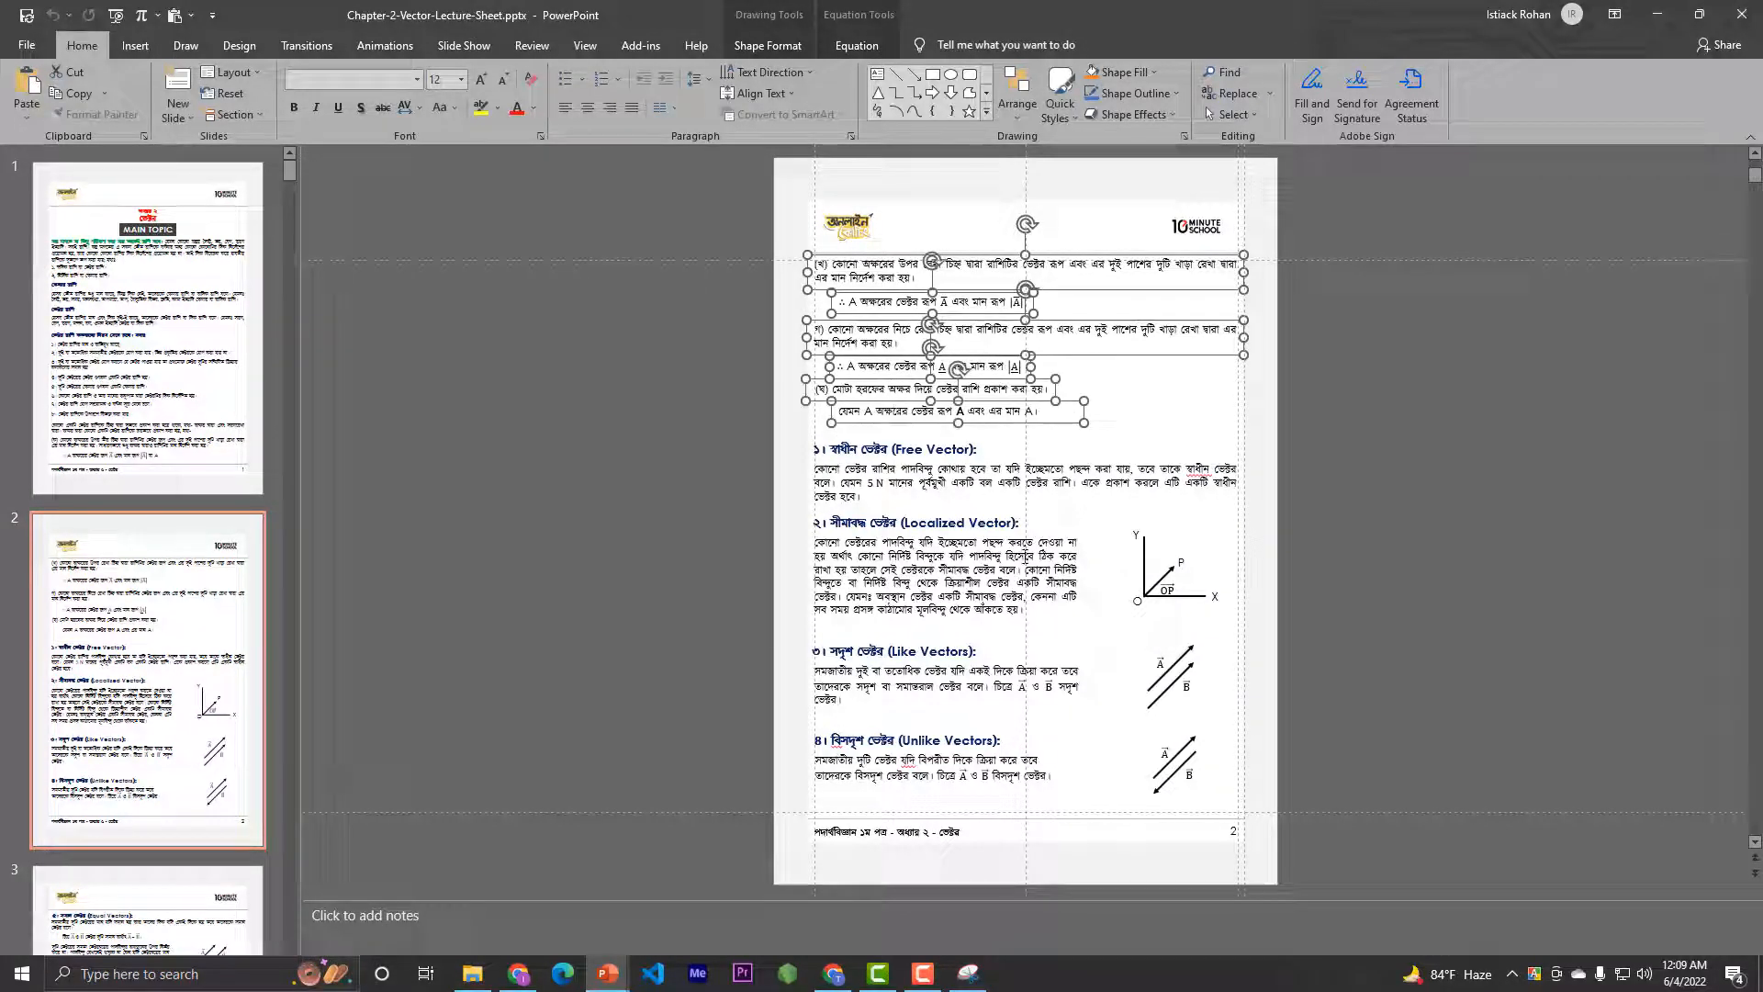
{"action": "left_click", "coordinate": [1101, 207]}
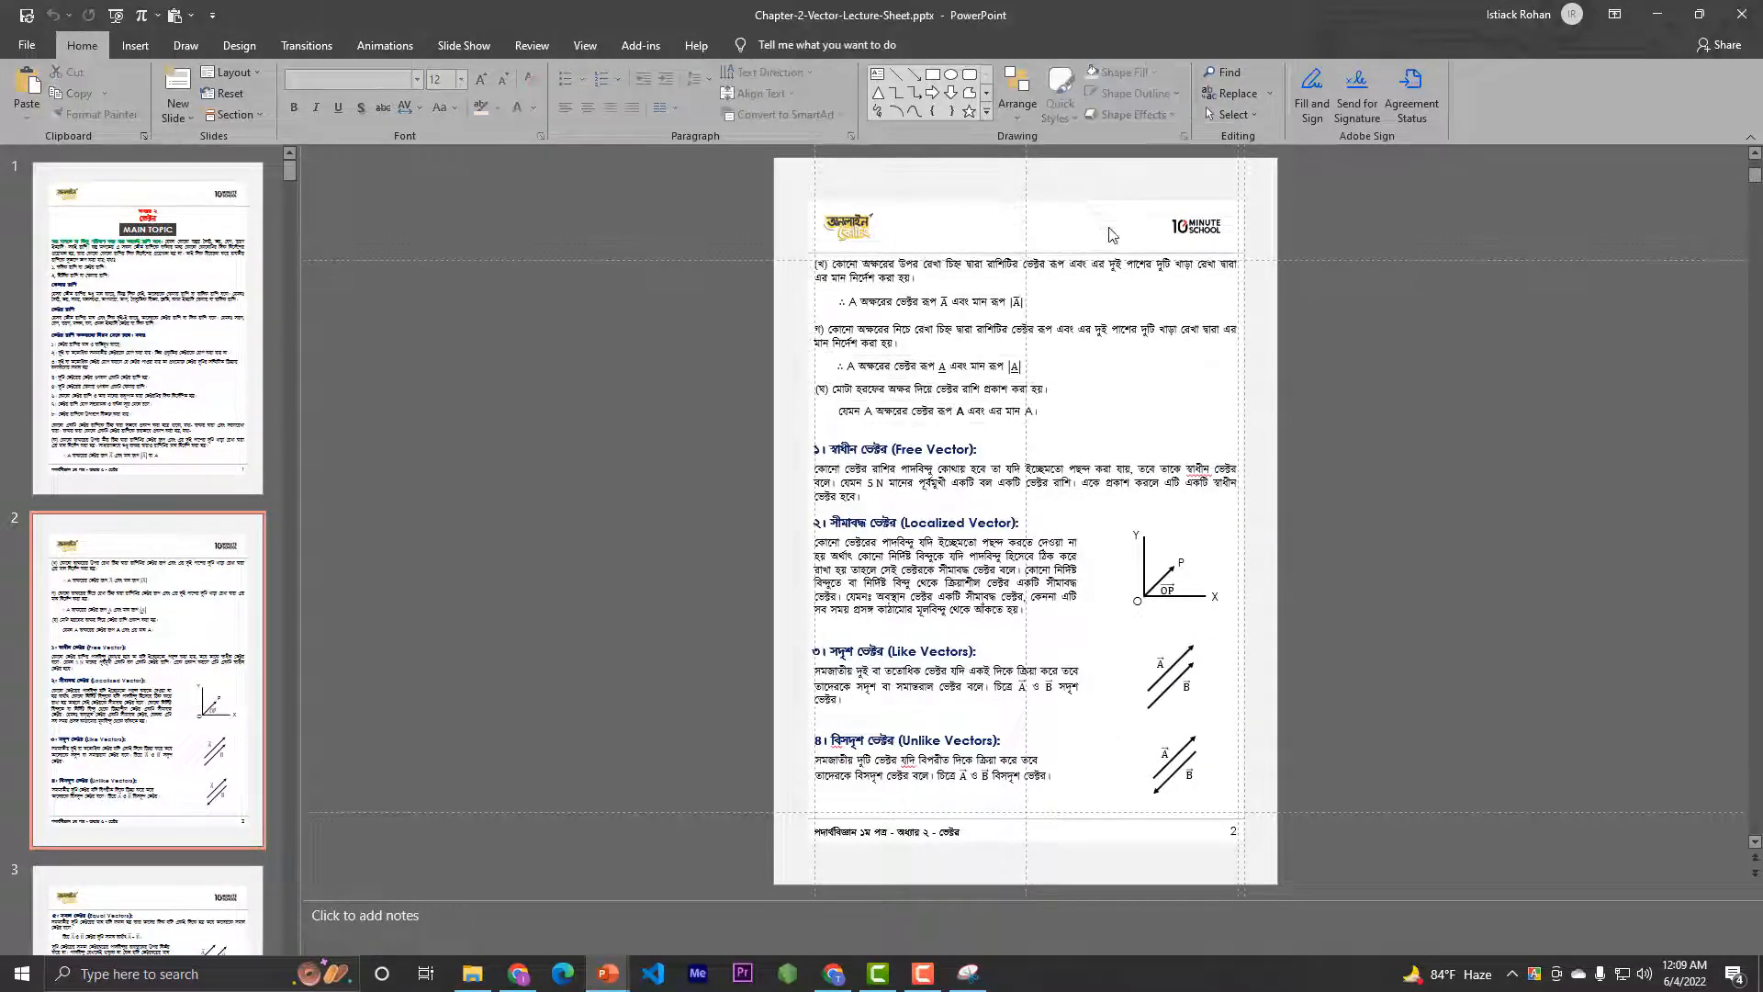
Examine the Free Vector heading and paragraph, then compare the Localized Vector heading and narrowed paragraph with the axes figure beside them
{"action": "left_click", "coordinate": [975, 452]}
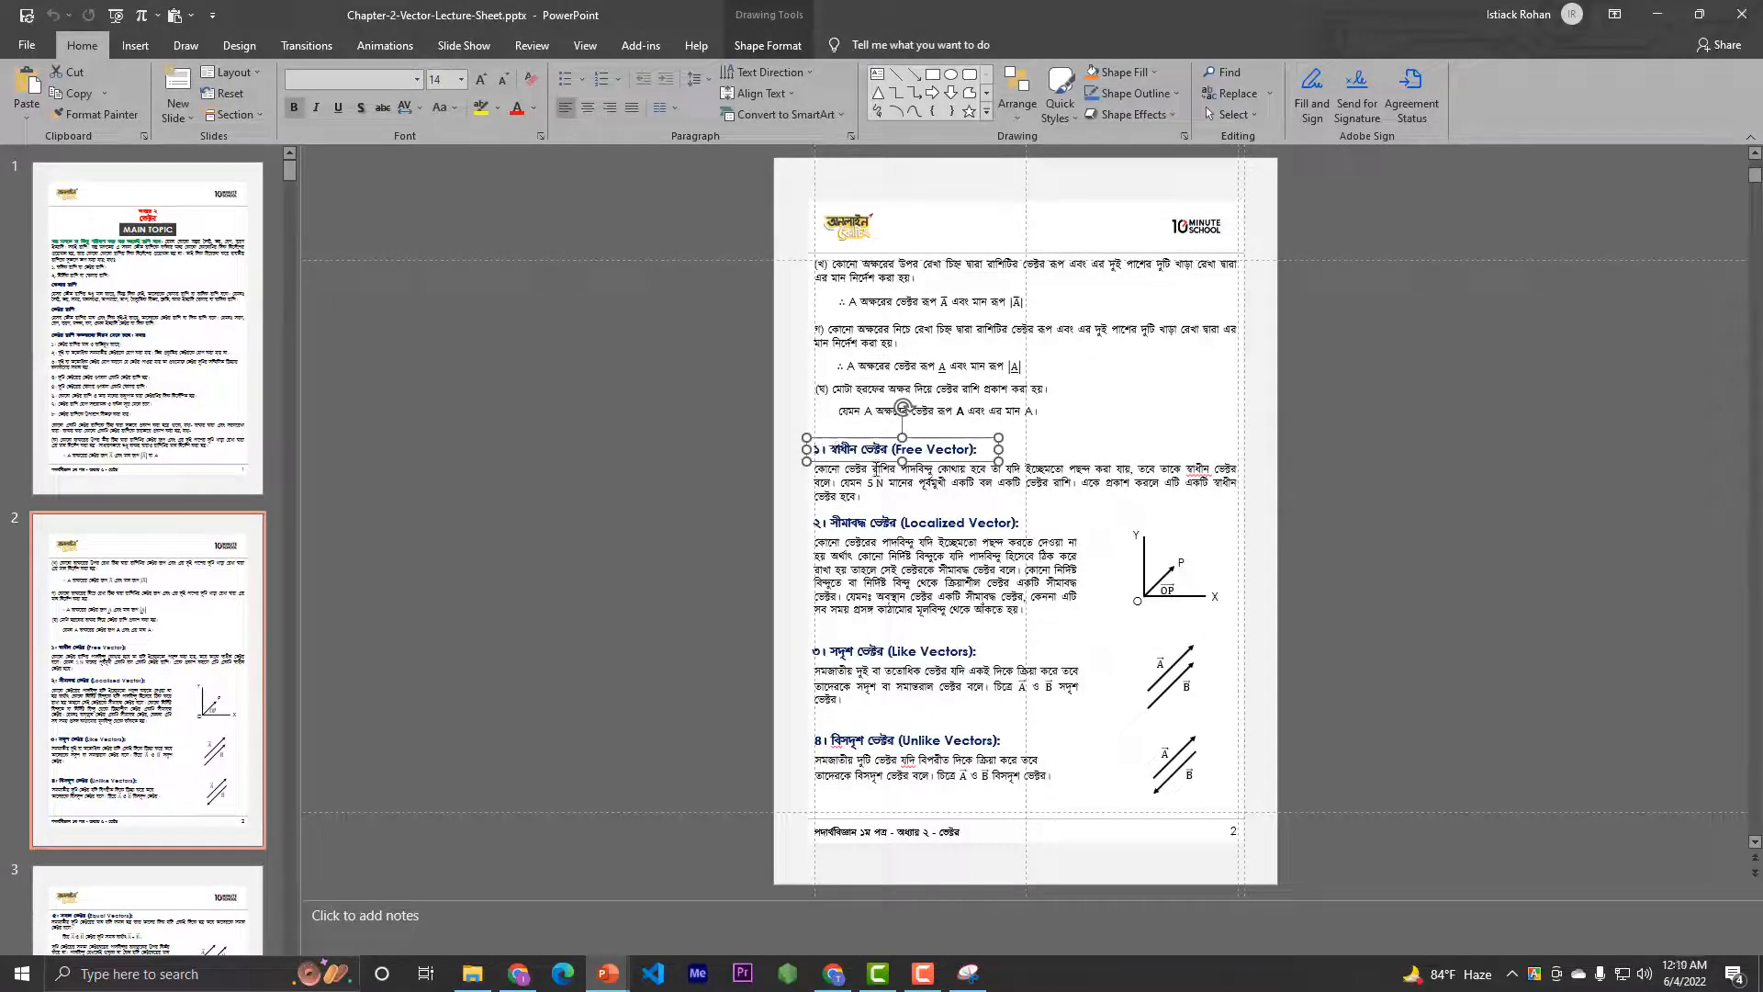
{"action": "left_click", "coordinate": [894, 502]}
{"action": "key", "text": "alt+equal"}
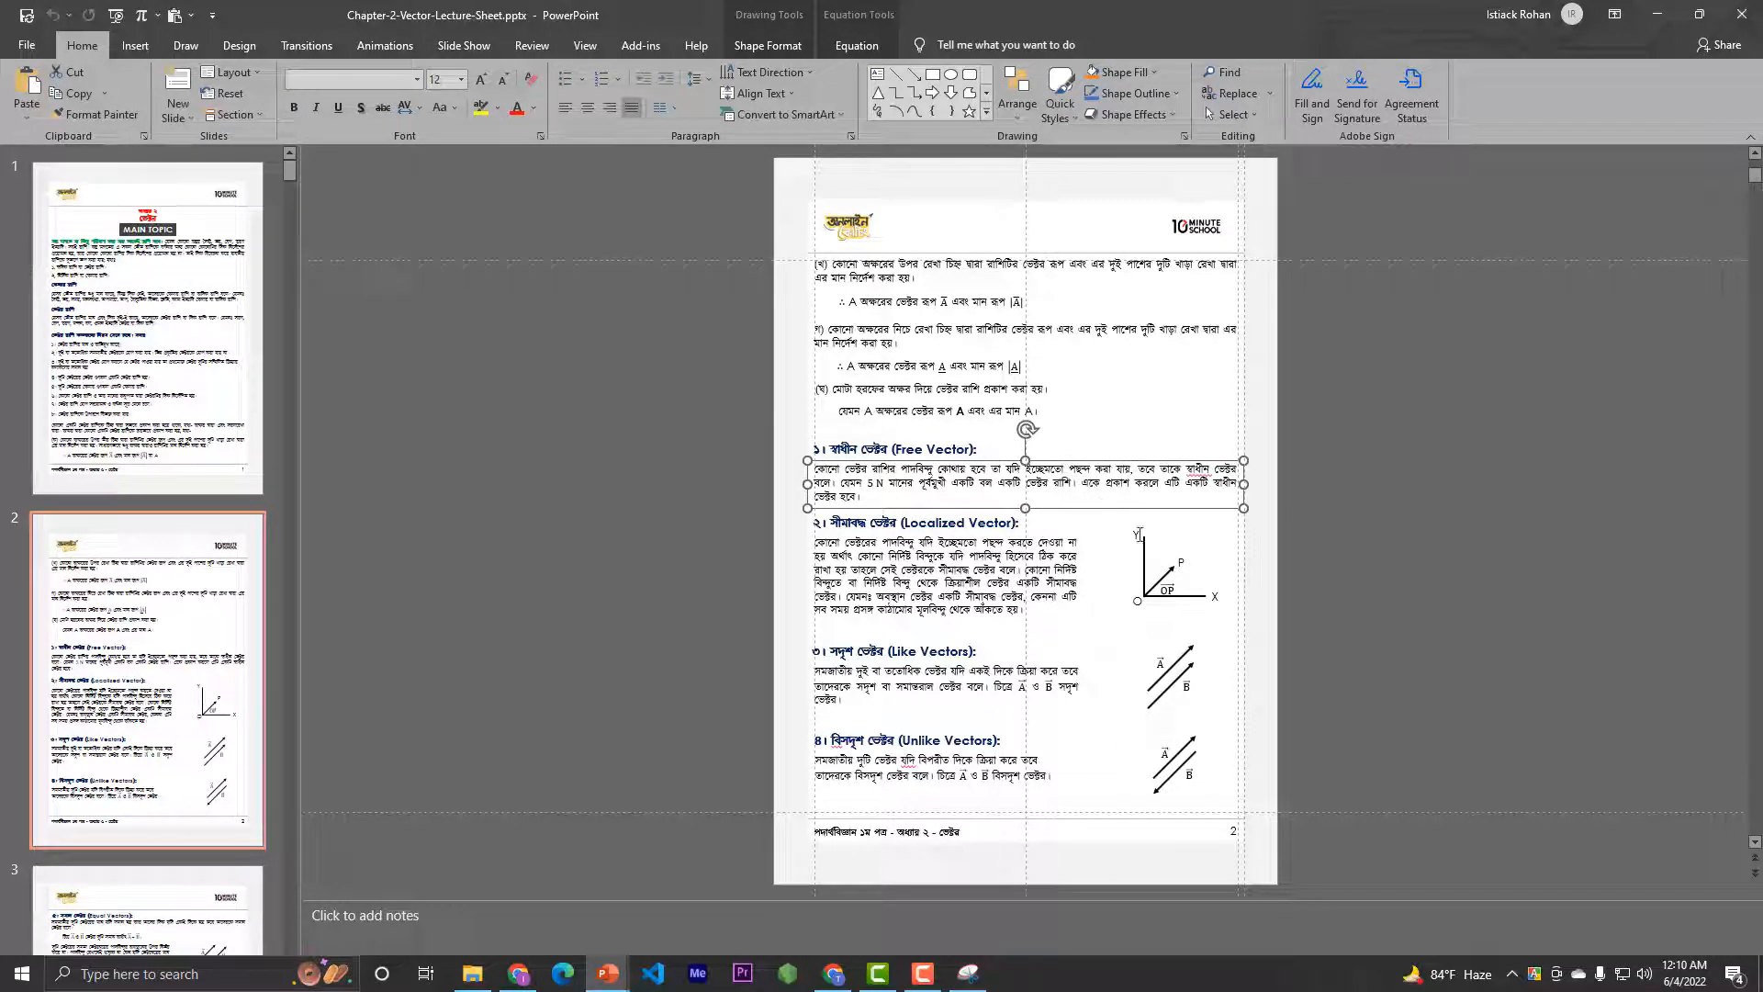
{"action": "left_click", "coordinate": [1219, 584]}
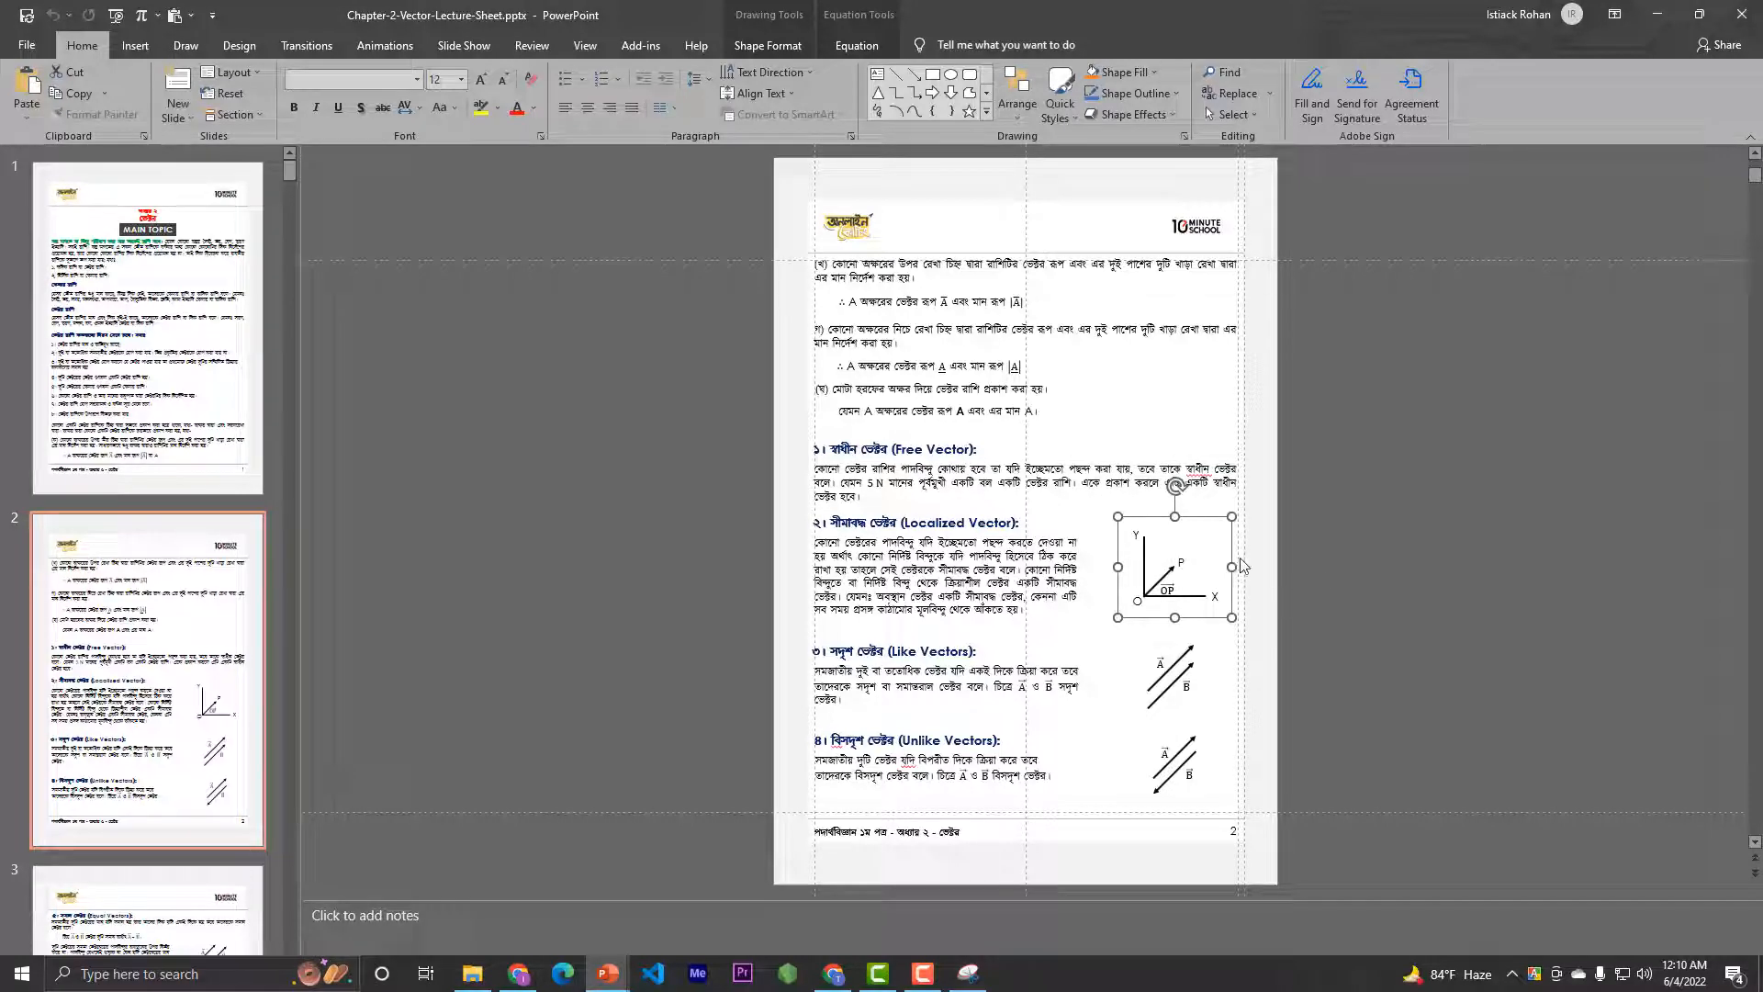
{"action": "left_click", "coordinate": [1024, 599]}
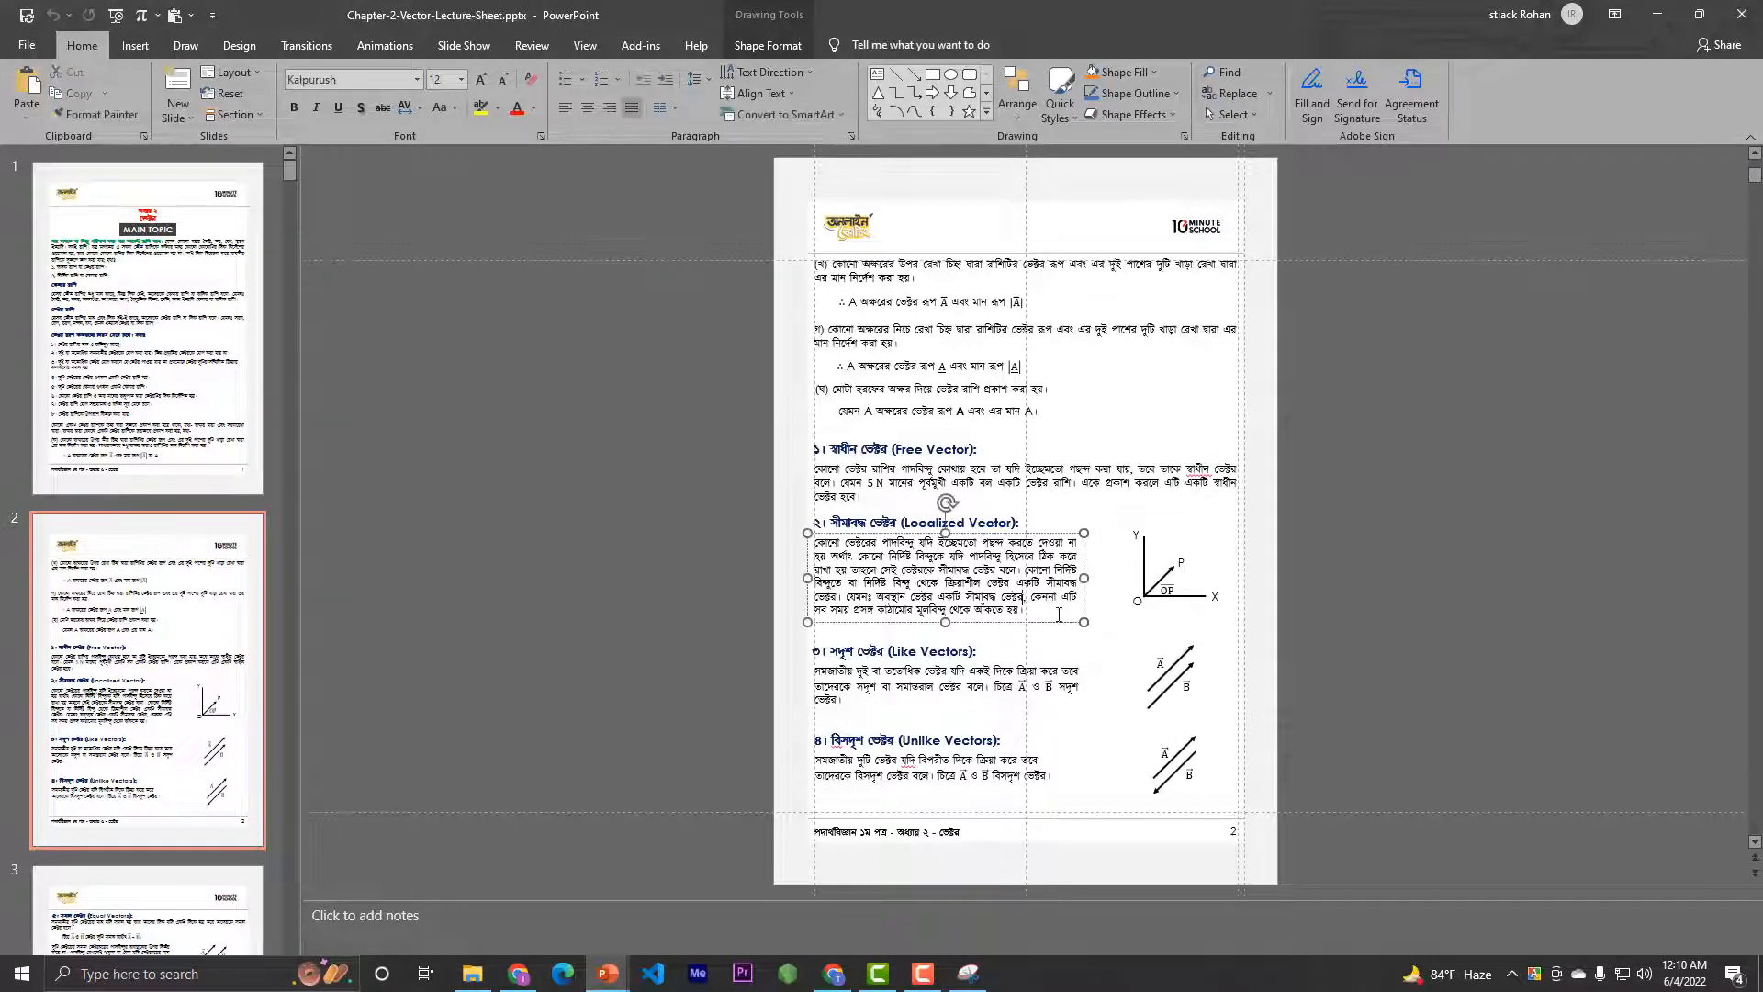
{"action": "left_click", "coordinate": [1059, 622]}
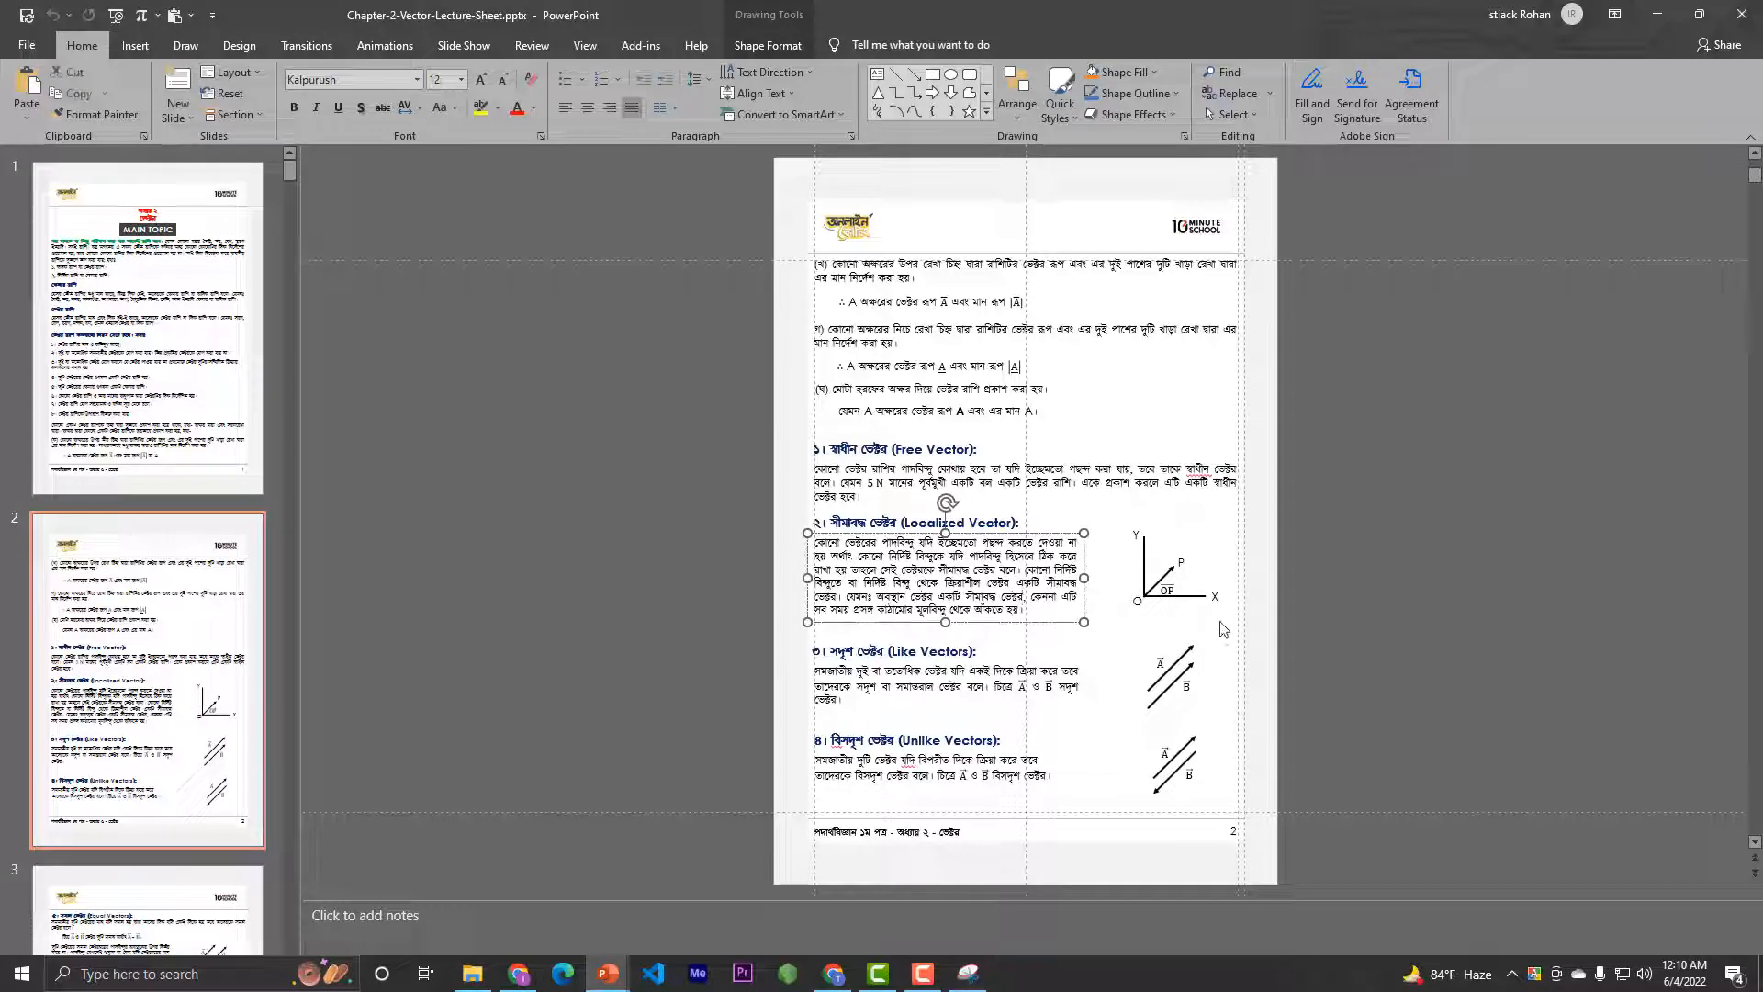
{"action": "left_click", "coordinate": [1323, 588]}
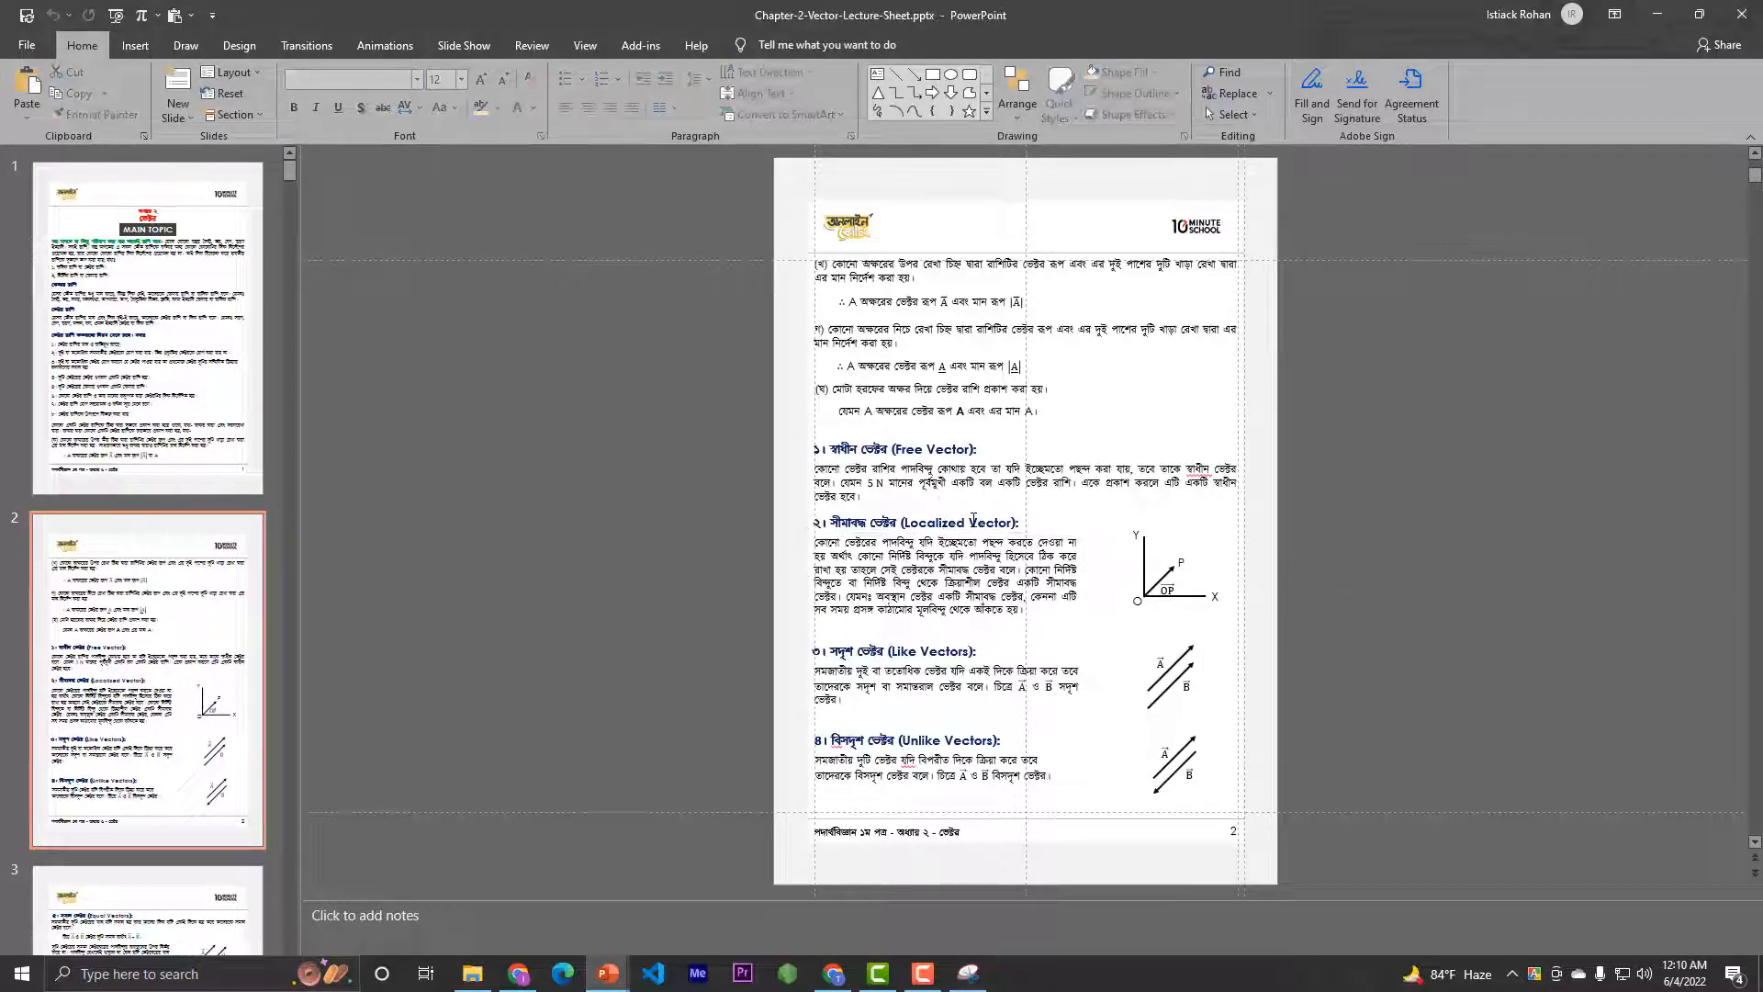
{"action": "left_click", "coordinate": [973, 521]}
Browse the lecture sheet's slides past the typed pages and open blank slide 61
{"action": "left_click", "coordinate": [174, 655]}
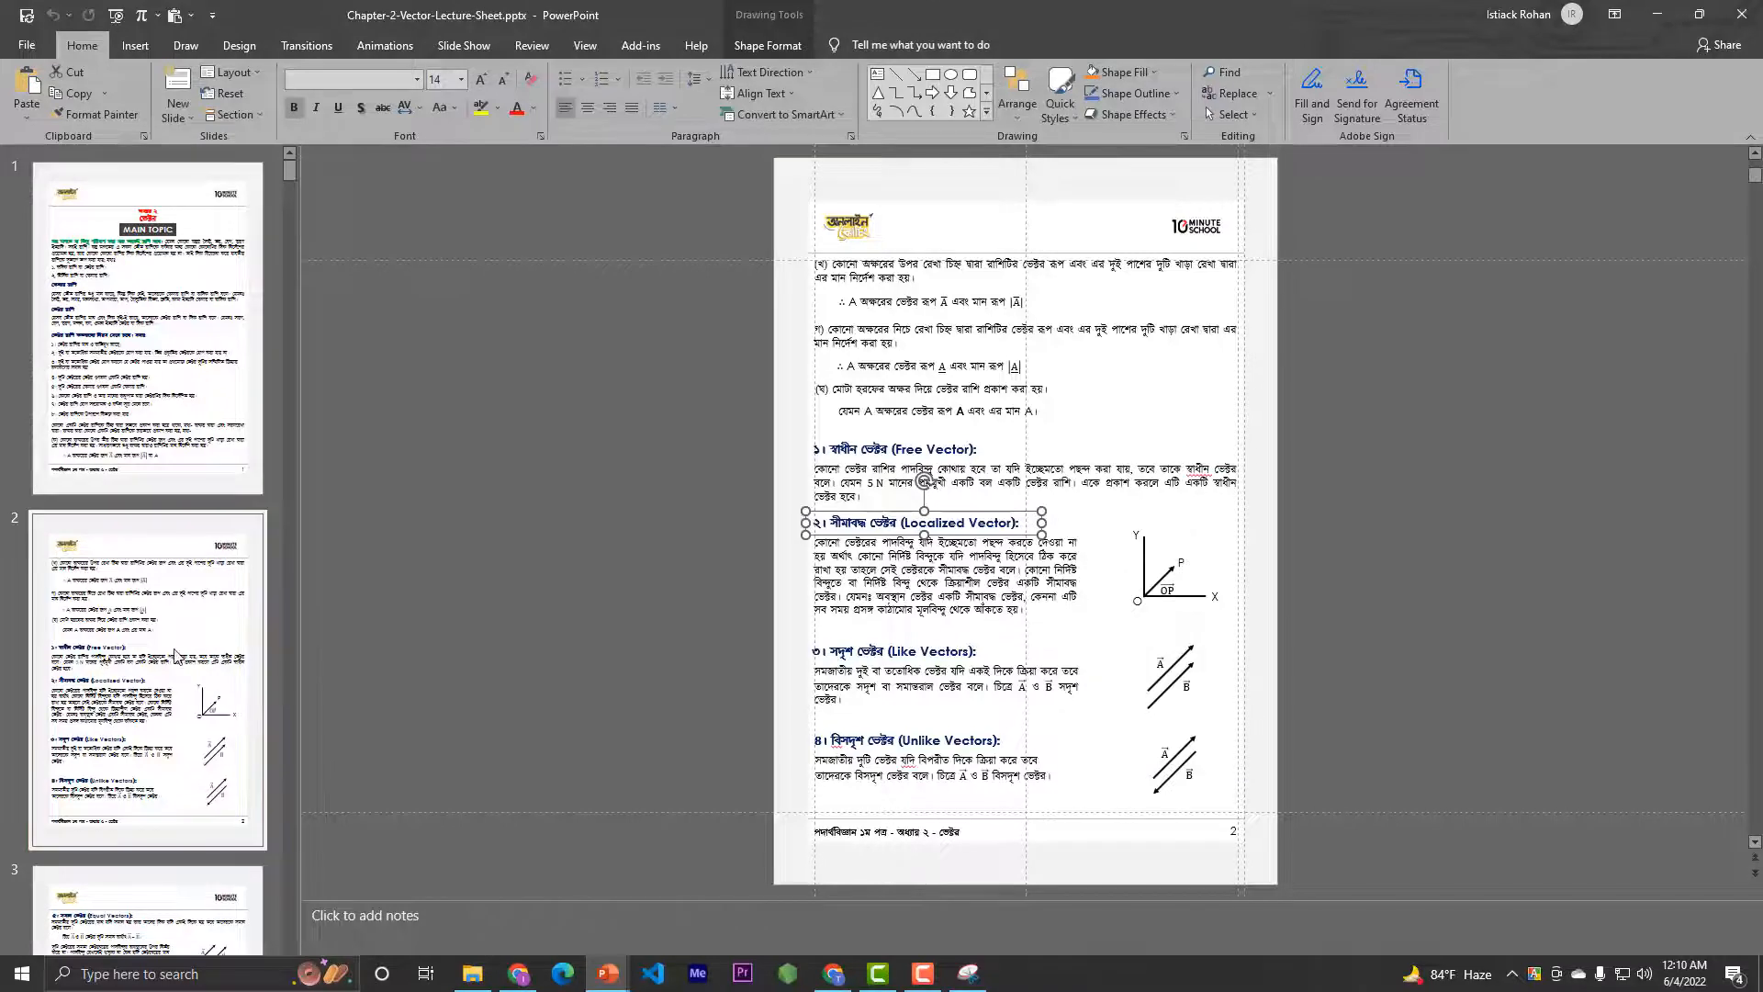
{"action": "scroll", "coordinate": [175, 654], "scroll_direction": "down", "scroll_amount": 10}
{"action": "scroll", "coordinate": [177, 658], "scroll_direction": "down", "scroll_amount": 15}
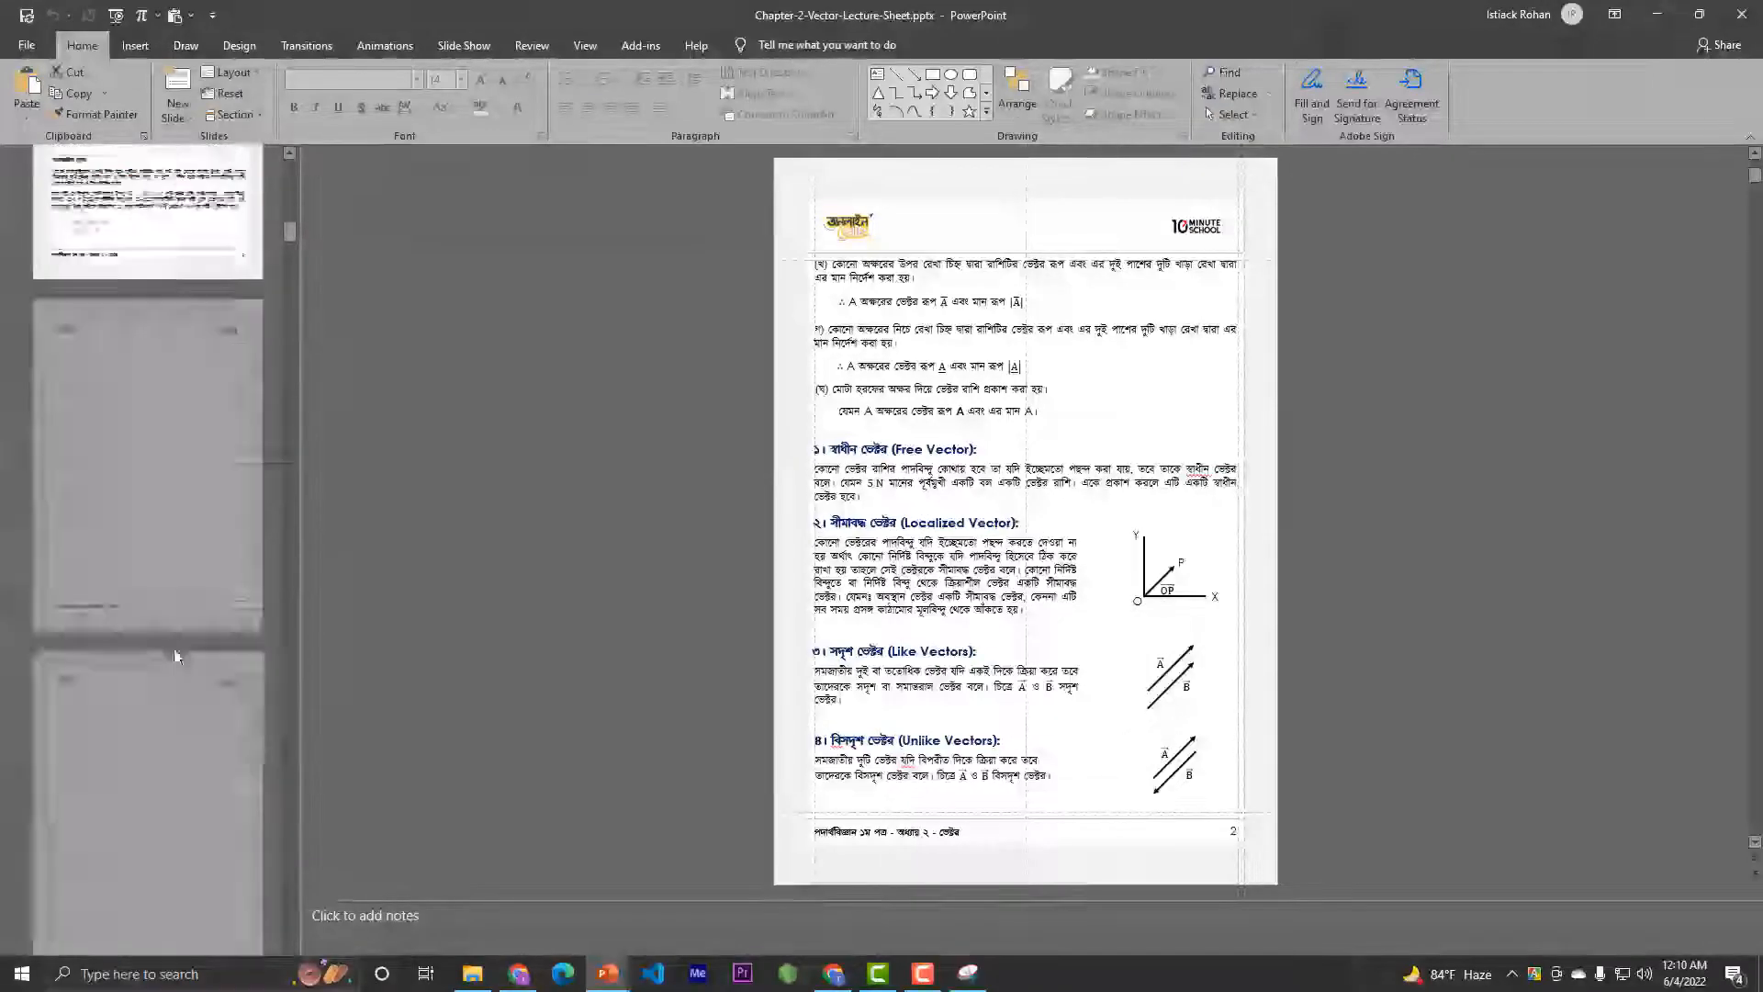
{"action": "left_click_drag", "start_coordinate": [288, 305], "coordinate": [290, 694]}
{"action": "left_click", "coordinate": [193, 668]}
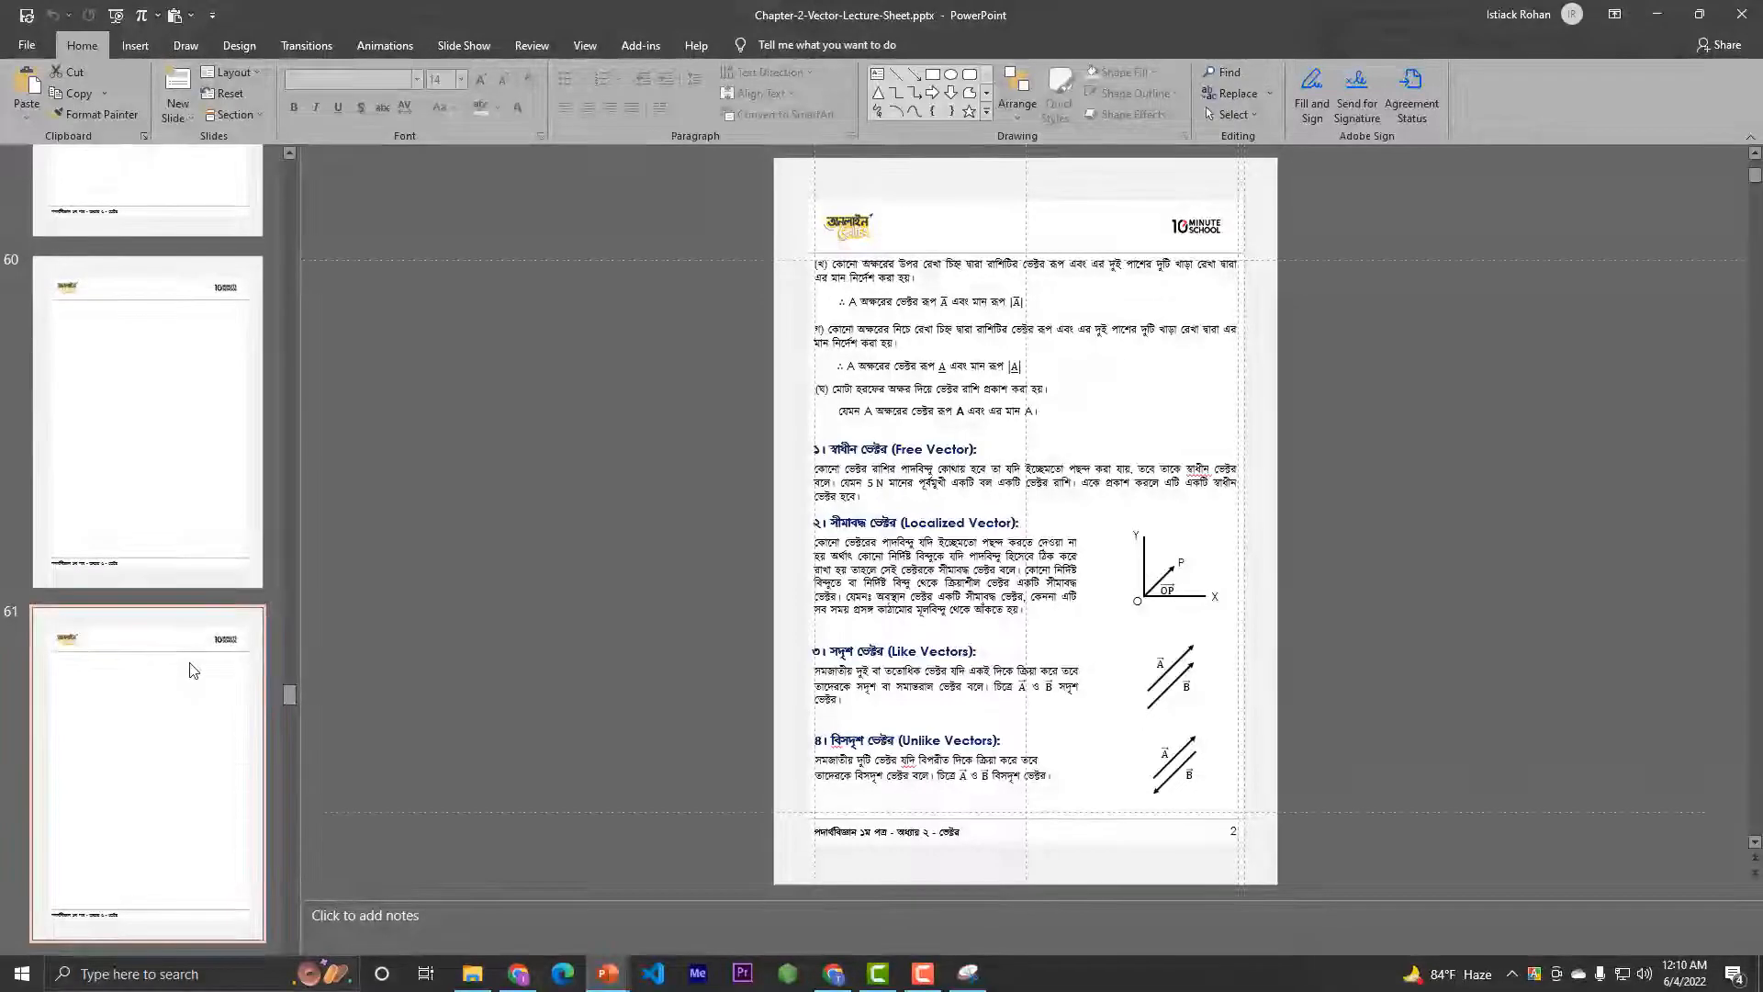